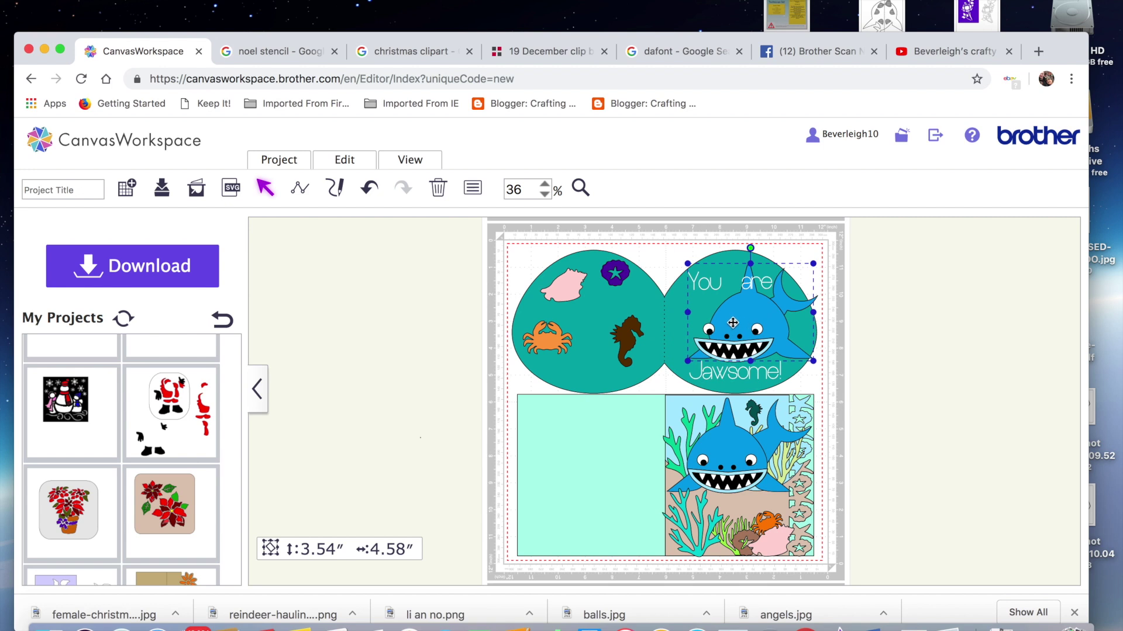
# Step: Move the brown seahorse, pink shell, purple scallop shell and orange crab from the empty teal circle to the area outside the mat
pyautogui.moveTo(632, 335); pyautogui.dragTo(431, 297)
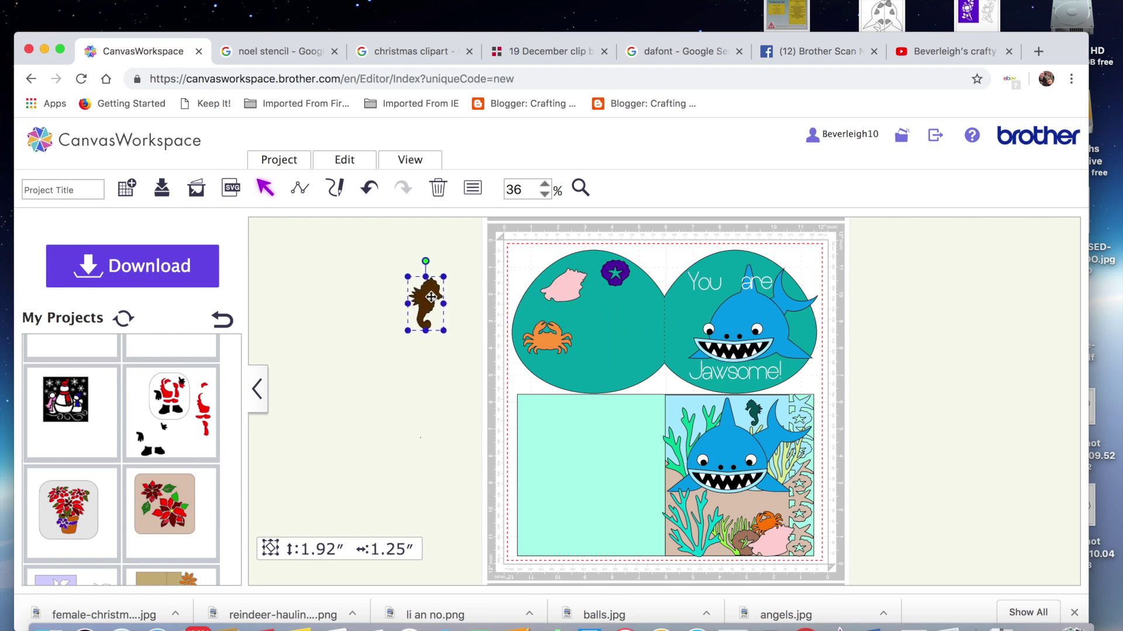
pyautogui.moveTo(566, 295); pyautogui.dragTo(382, 280)
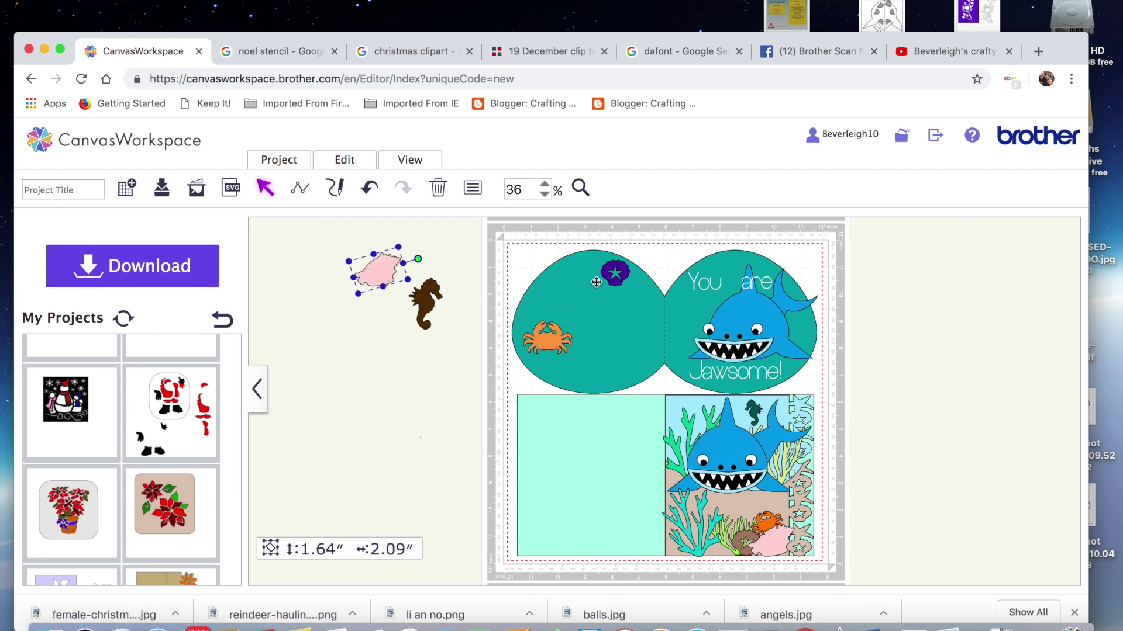
pyautogui.moveTo(616, 278); pyautogui.dragTo(422, 249)
pyautogui.click(542, 339)
pyautogui.moveTo(542, 340); pyautogui.dragTo(363, 320)
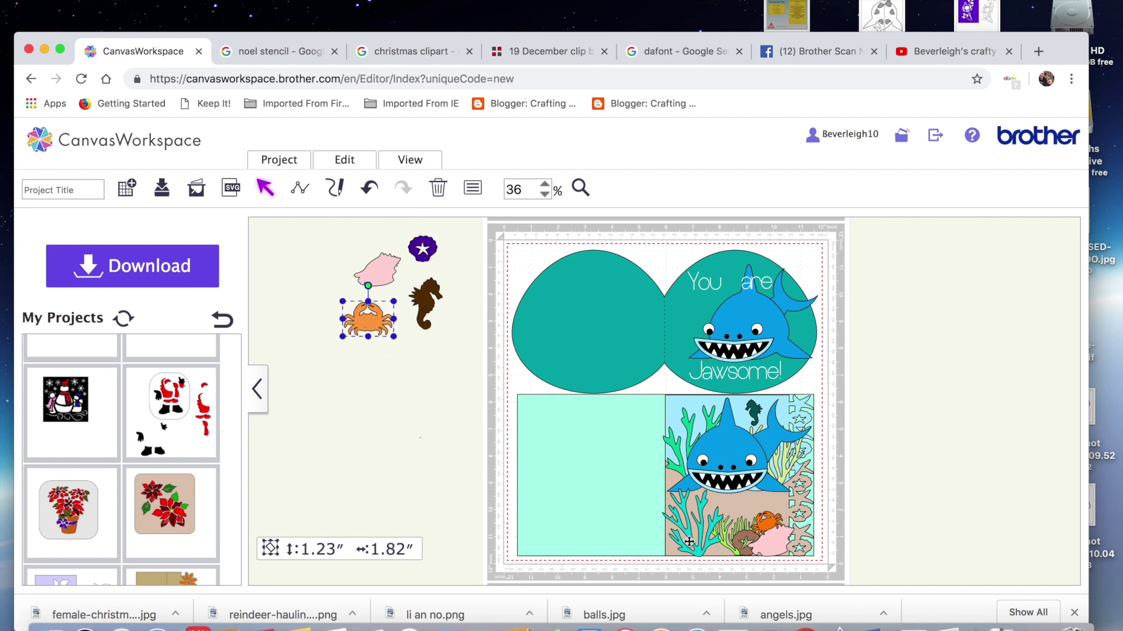
# Step: Take the two large teal and green corals and the lower pink shell off the mat, and slide the sand panel away from its background
pyautogui.moveTo(702, 522); pyautogui.dragTo(963, 299)
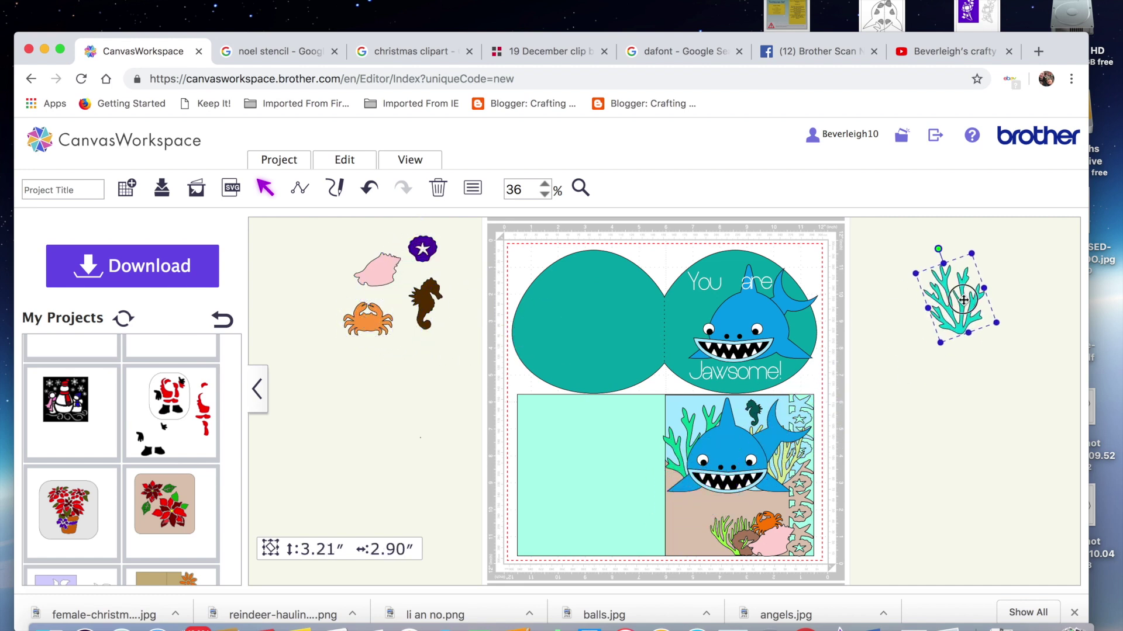
pyautogui.moveTo(690, 425); pyautogui.dragTo(949, 374)
pyautogui.moveTo(723, 529); pyautogui.dragTo(673, 530)
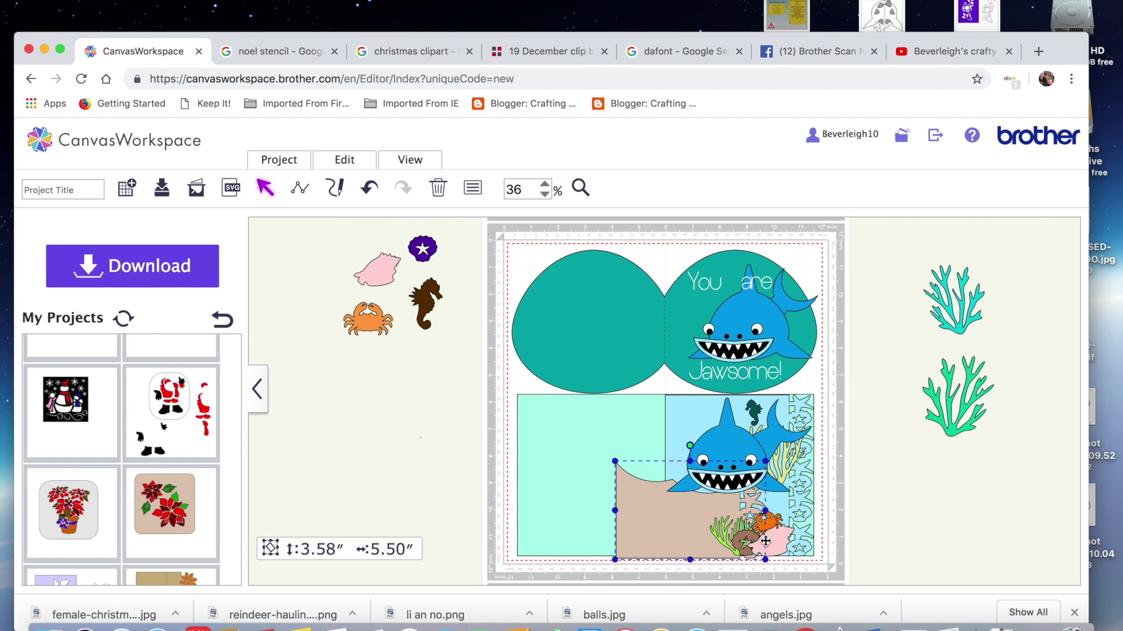
pyautogui.moveTo(773, 538); pyautogui.dragTo(326, 387)
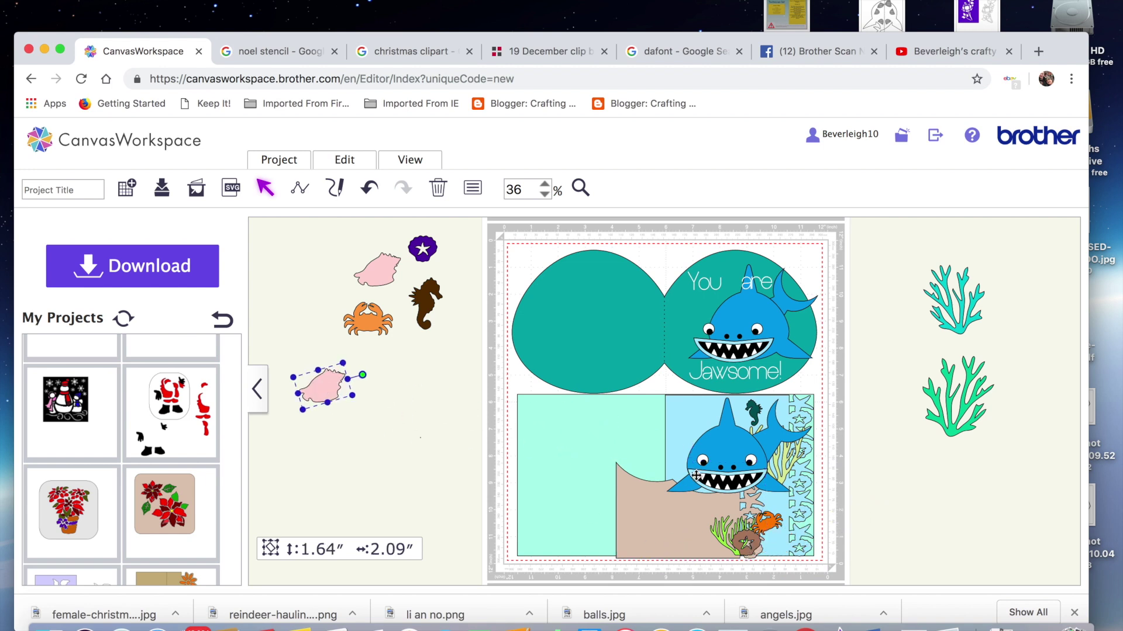
# Step: Slide the light blue starfish-edged panel and the mint card base out from behind the lower shark
pyautogui.moveTo(787, 466); pyautogui.dragTo(638, 482)
pyautogui.moveTo(792, 460); pyautogui.dragTo(699, 472)
pyautogui.press('Escape')
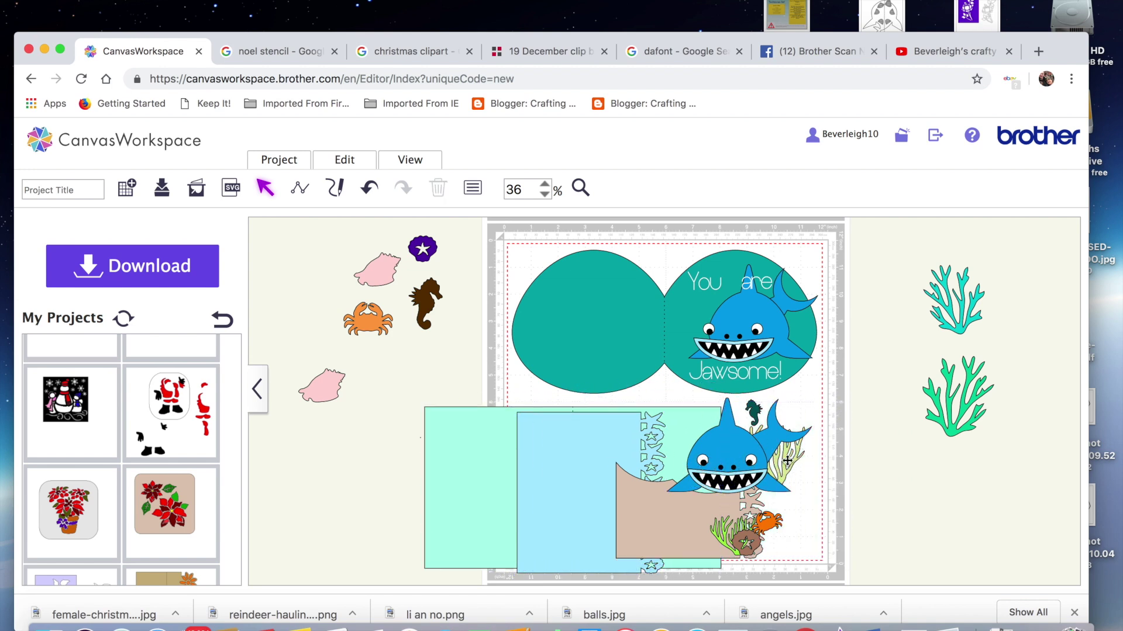
# Step: Move the yellow-green coral and small green seagrass off the mat, and slide the sand panel clear of the crab and scallop shell
pyautogui.moveTo(784, 467); pyautogui.dragTo(940, 489)
pyautogui.moveTo(723, 535); pyautogui.dragTo(537, 526)
pyautogui.moveTo(725, 533); pyautogui.dragTo(887, 559)
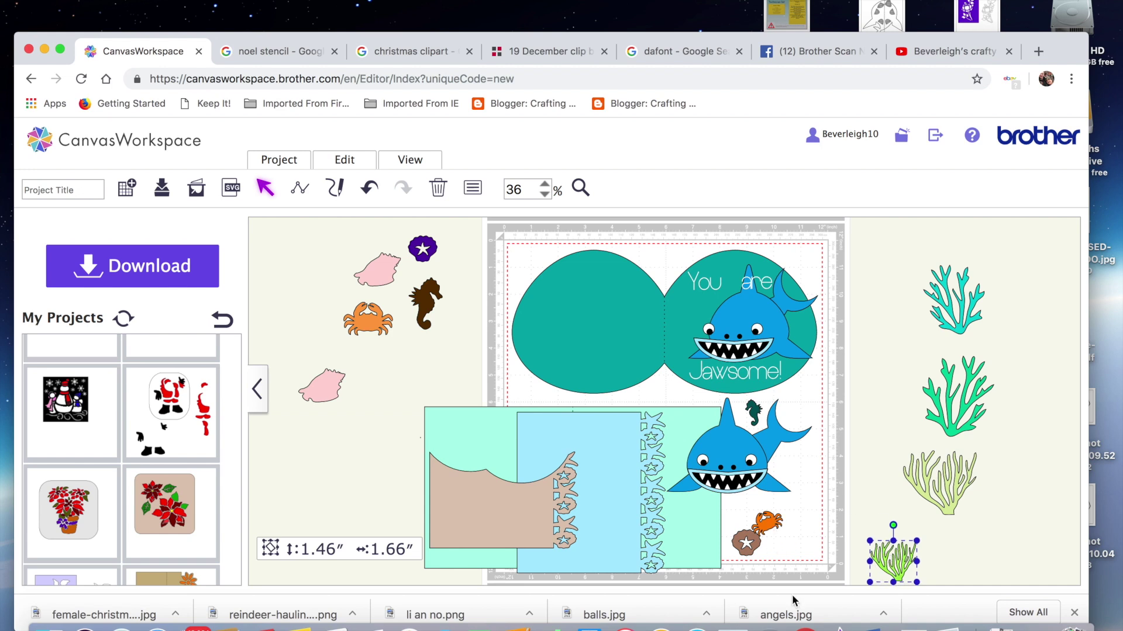
pyautogui.click(784, 561)
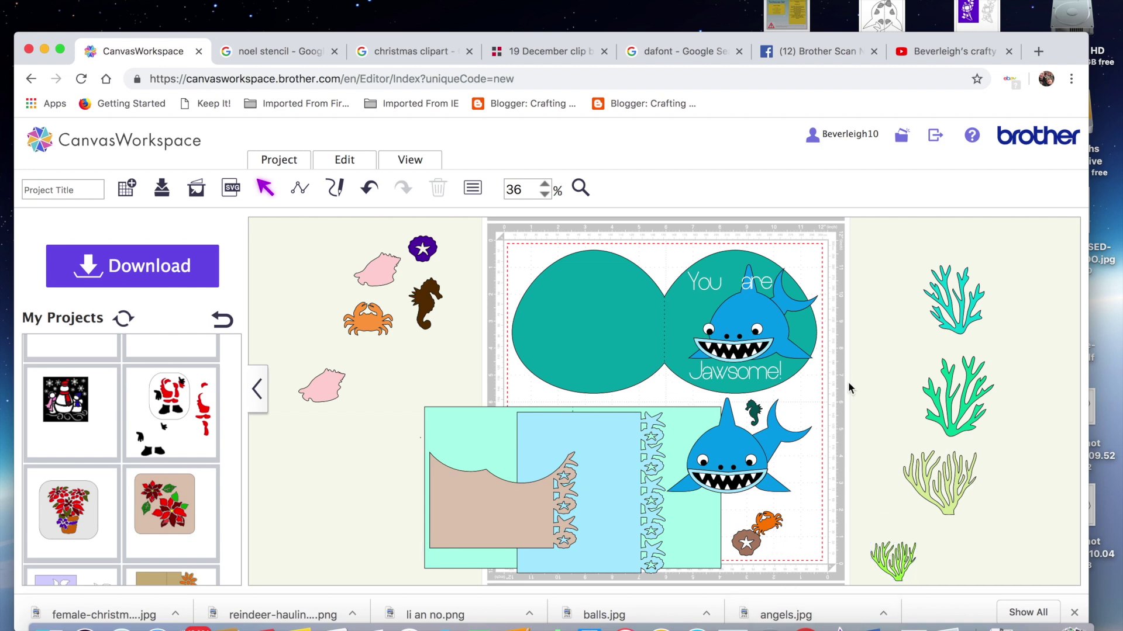
pyautogui.click(725, 460)
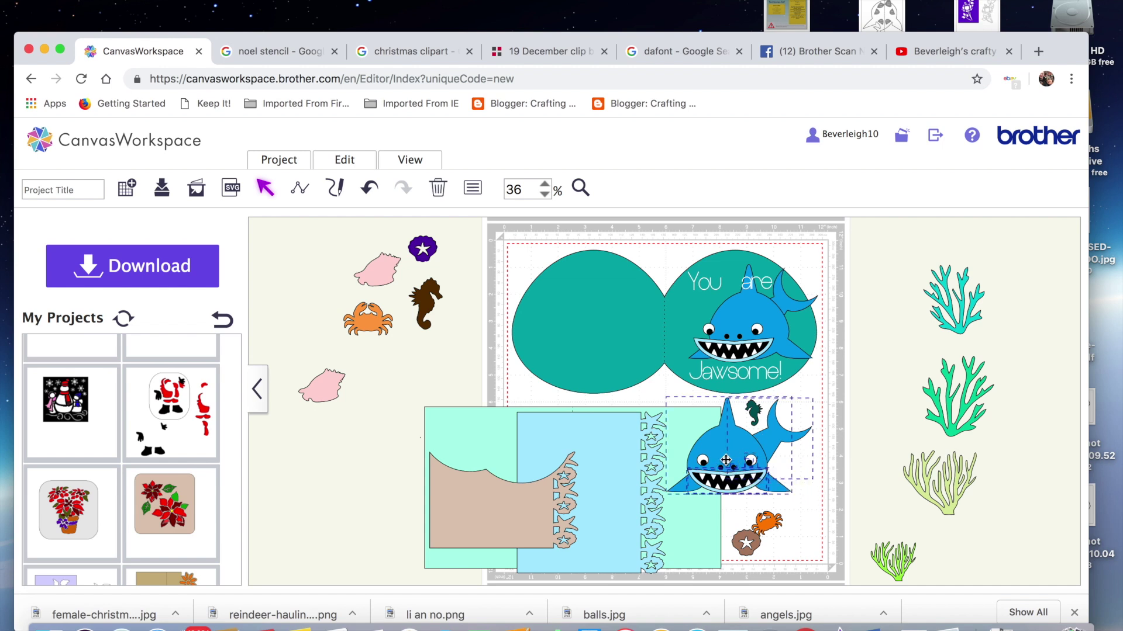
pyautogui.click(834, 444)
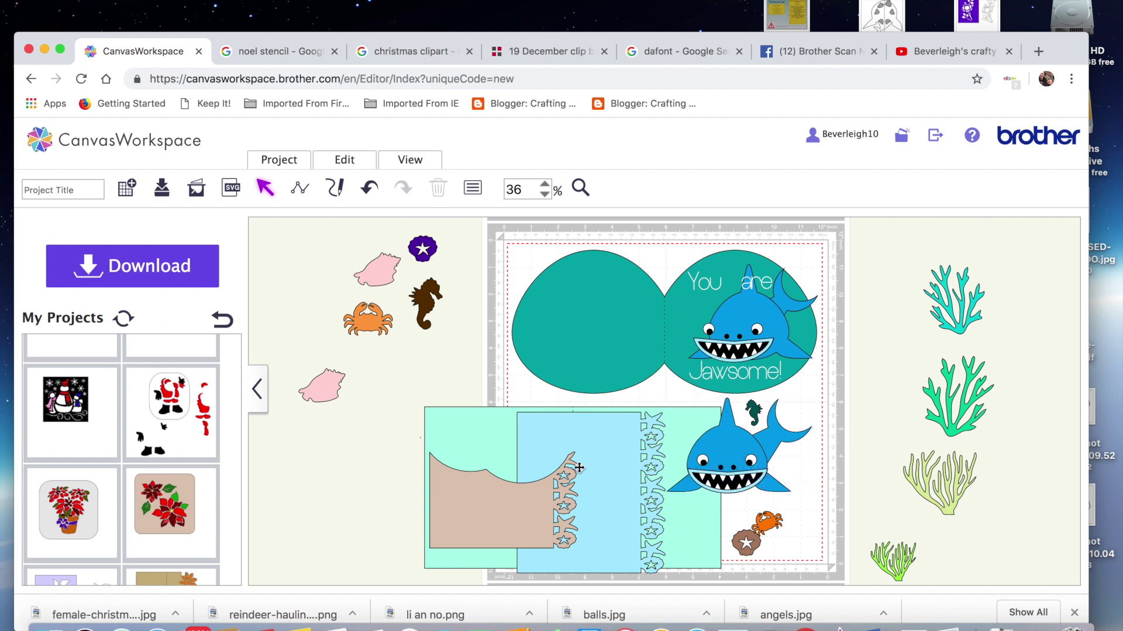
pyautogui.click(525, 496)
pyautogui.press('Delete')
pyautogui.click(554, 497)
pyautogui.press('Delete')
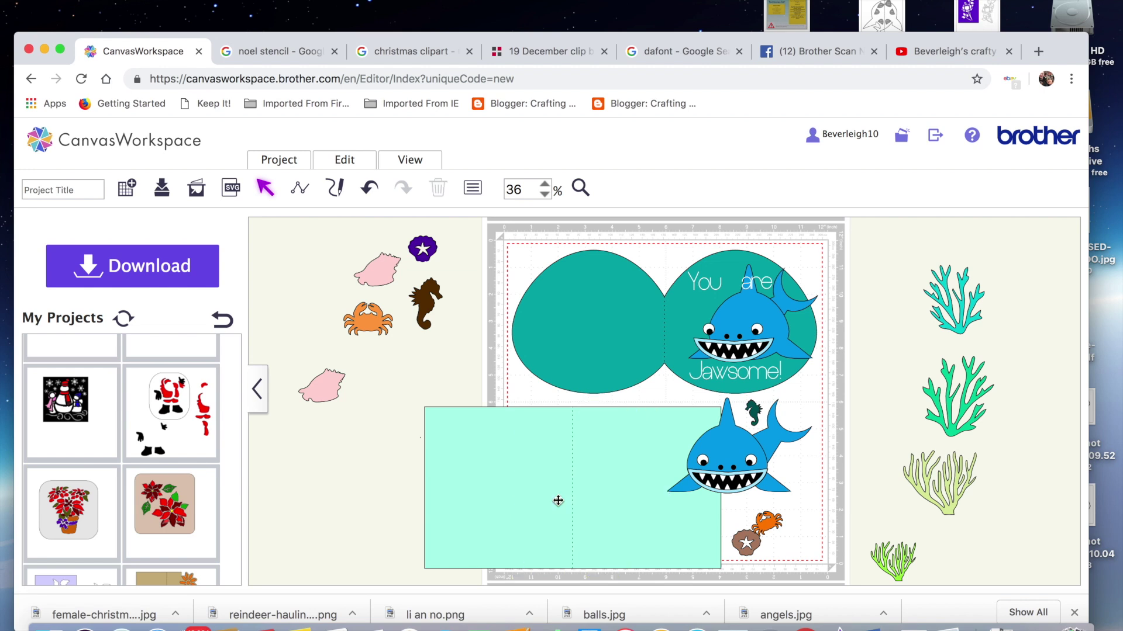
pyautogui.click(368, 188)
pyautogui.moveTo(611, 549); pyautogui.dragTo(612, 543)
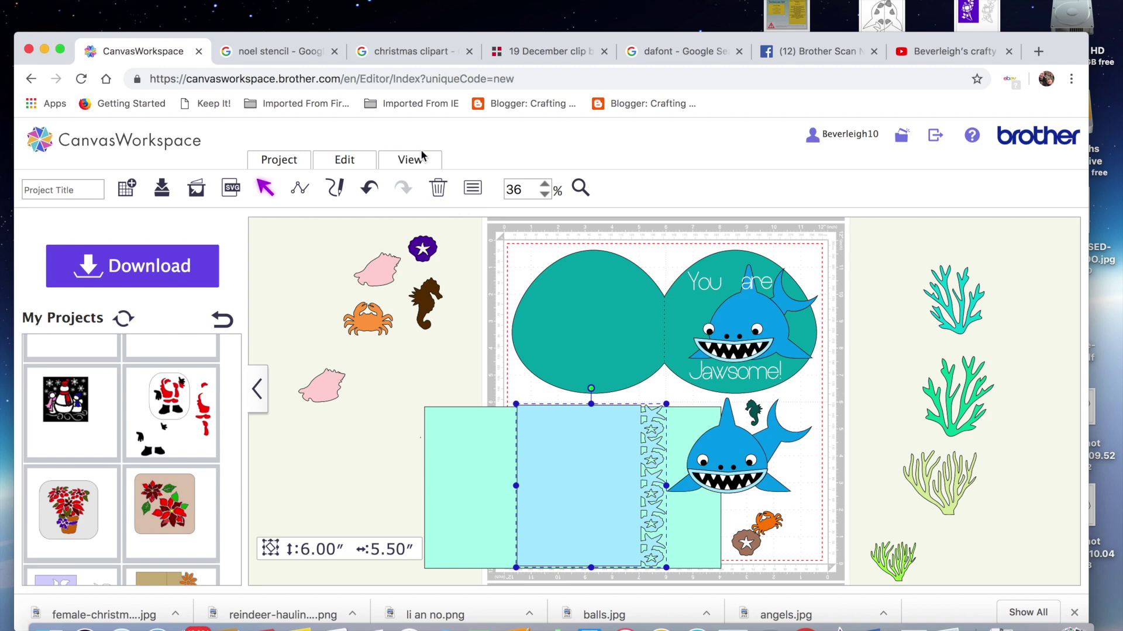
pyautogui.click(369, 190)
pyautogui.click(369, 190)
# Step: Try the sand panel on the mint card front, then move it and the light blue starfish-edged panel aside from the card base
pyautogui.moveTo(584, 456); pyautogui.dragTo(543, 294)
pyautogui.click(644, 478)
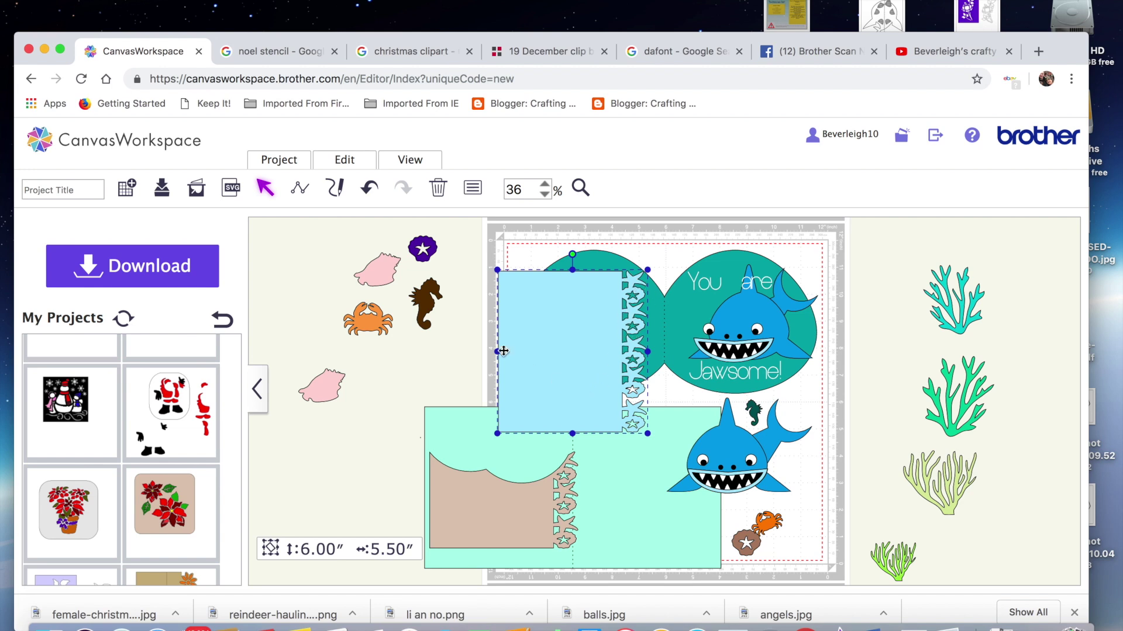
pyautogui.moveTo(488, 504); pyautogui.dragTo(628, 522)
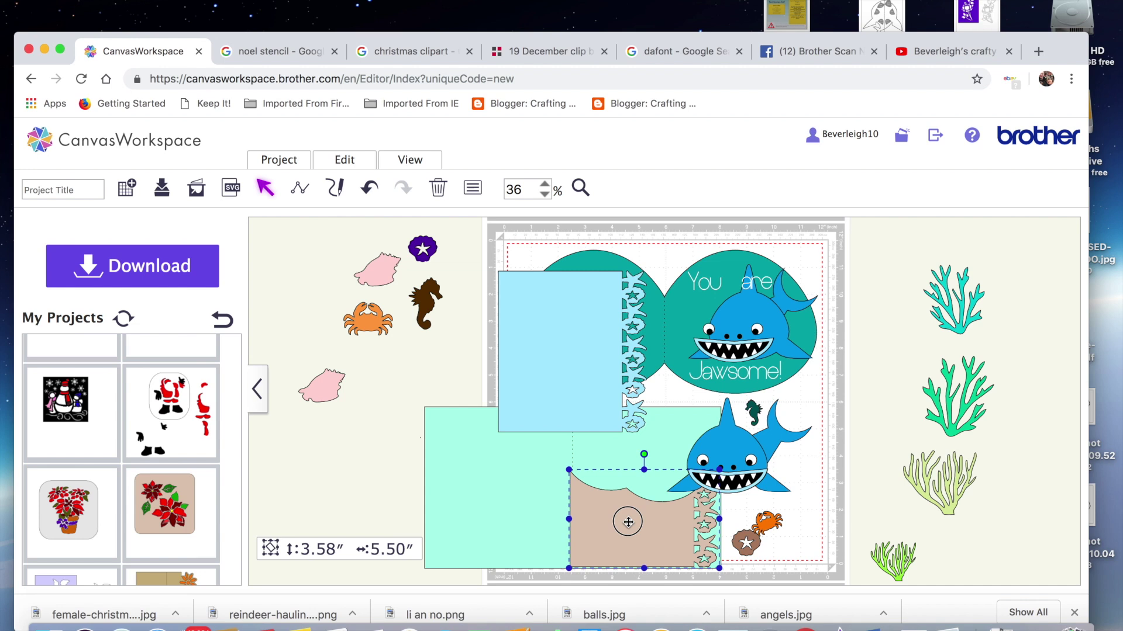
pyautogui.moveTo(628, 522); pyautogui.dragTo(364, 495)
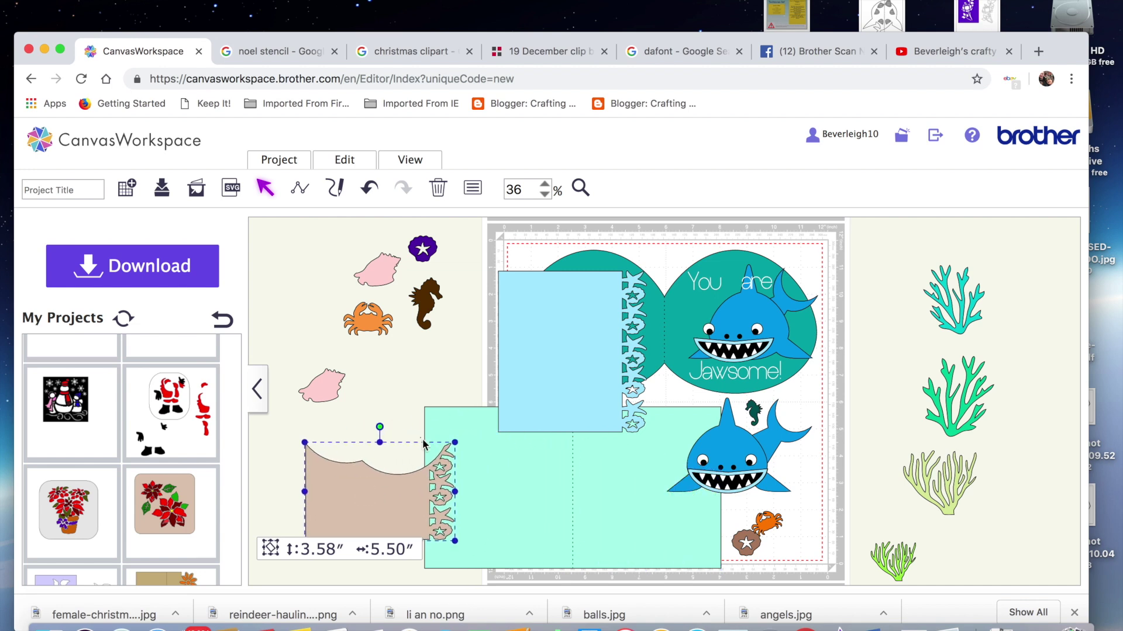
pyautogui.click(539, 351)
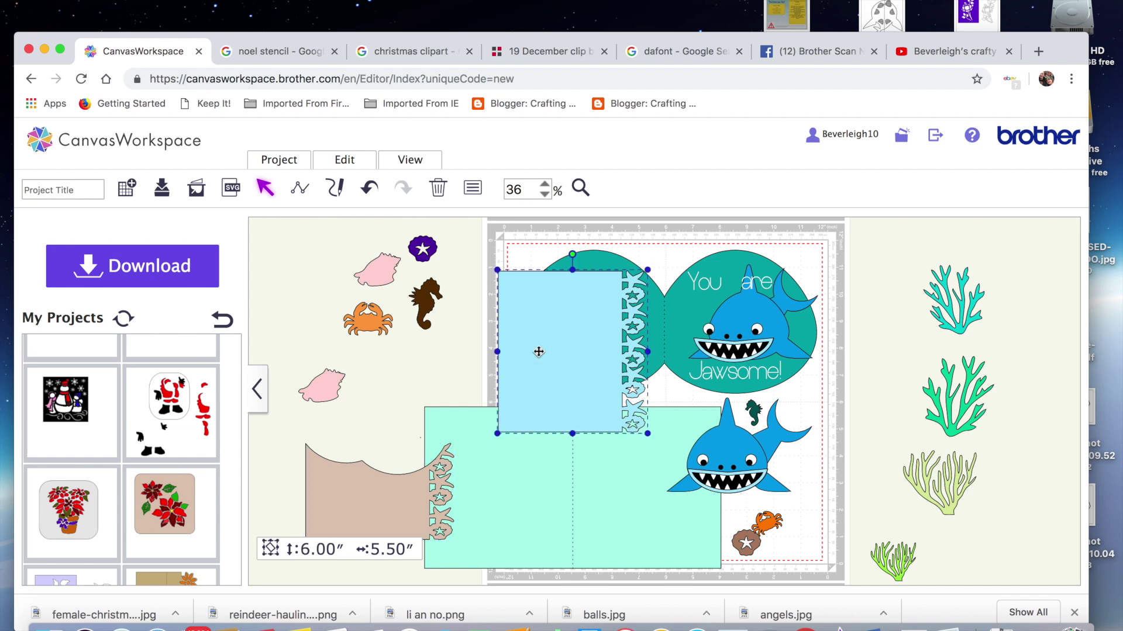
pyautogui.moveTo(538, 351); pyautogui.dragTo(376, 476)
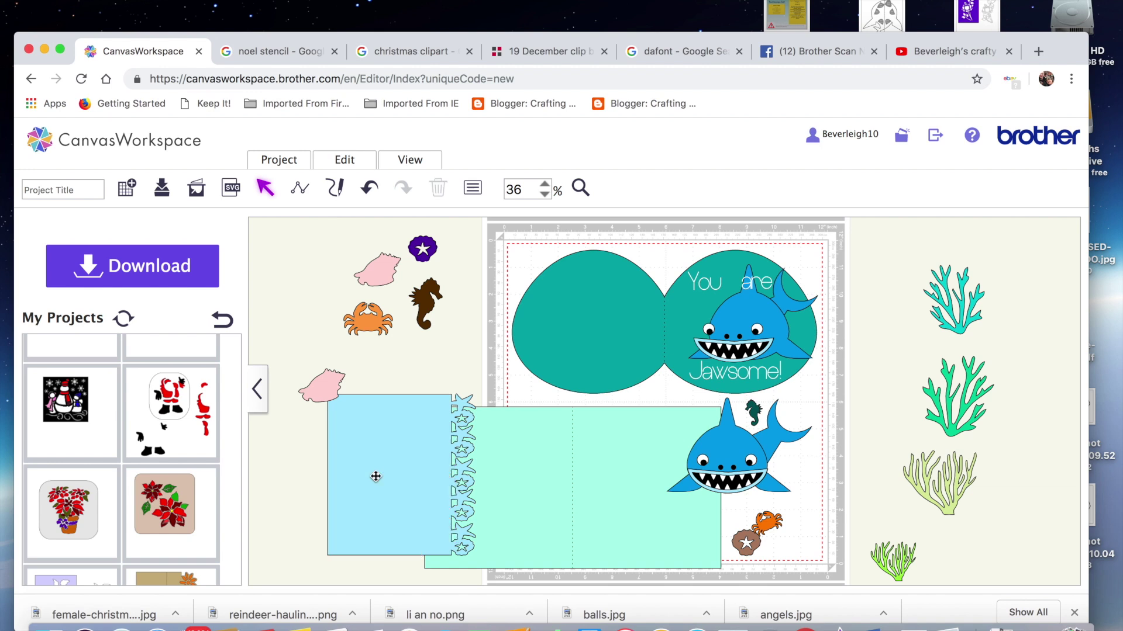
# Step: Delete the light blue panel, the sand panel and the mint card base
pyautogui.click(392, 454)
pyautogui.press('Delete')
pyautogui.click(520, 454)
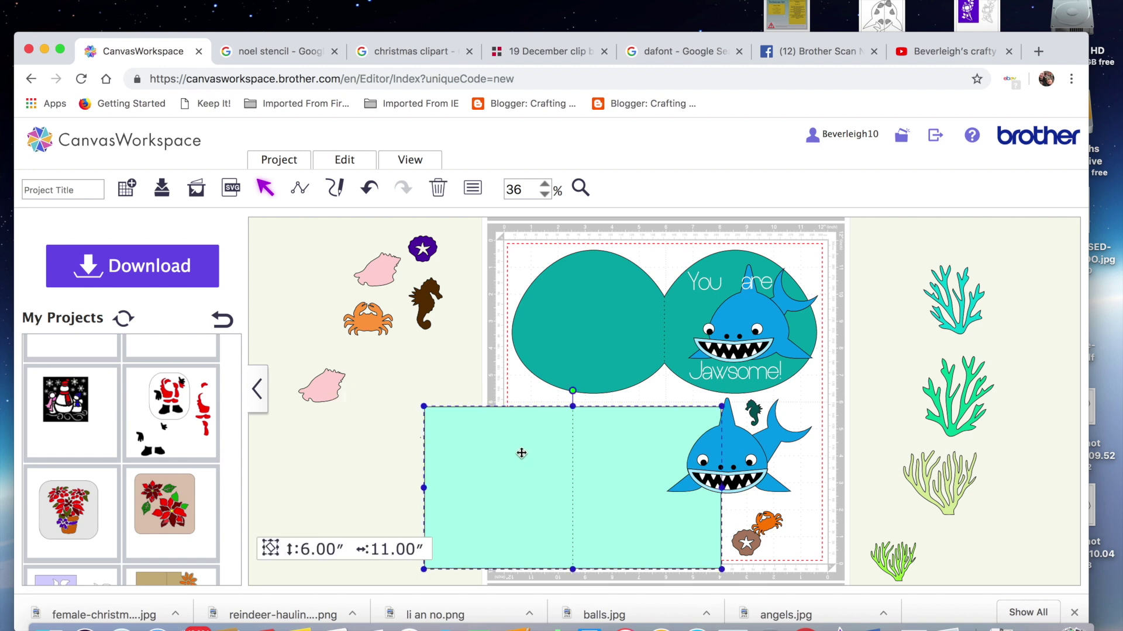
pyautogui.press('Delete')
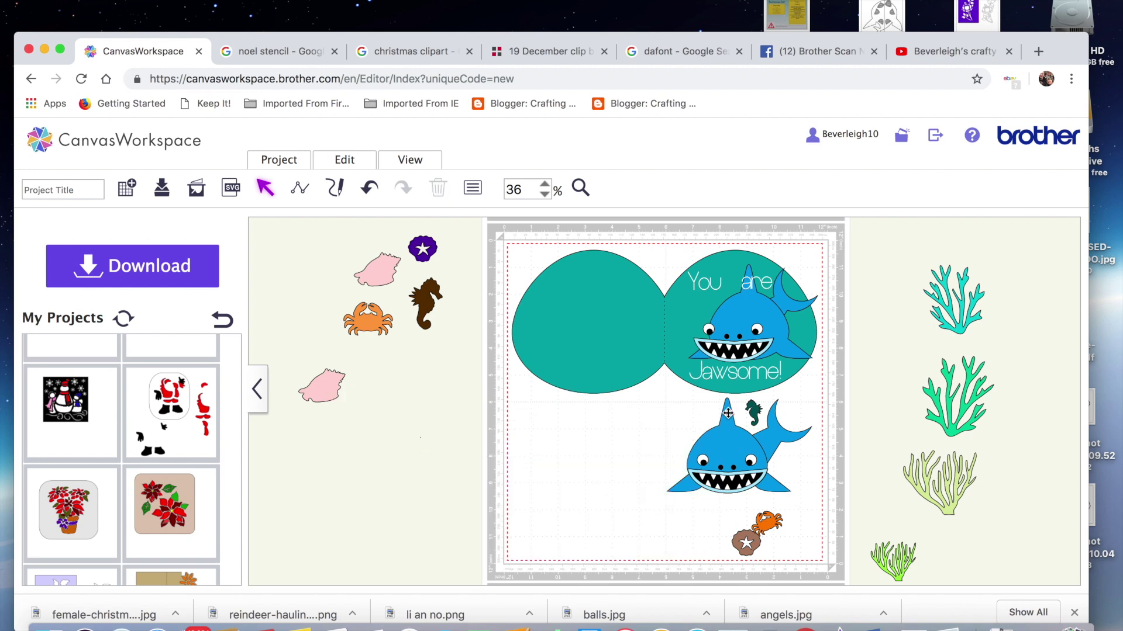
# Step: Look through the saved projects list for other card designs
pyautogui.scroll(-10, 148, 516)
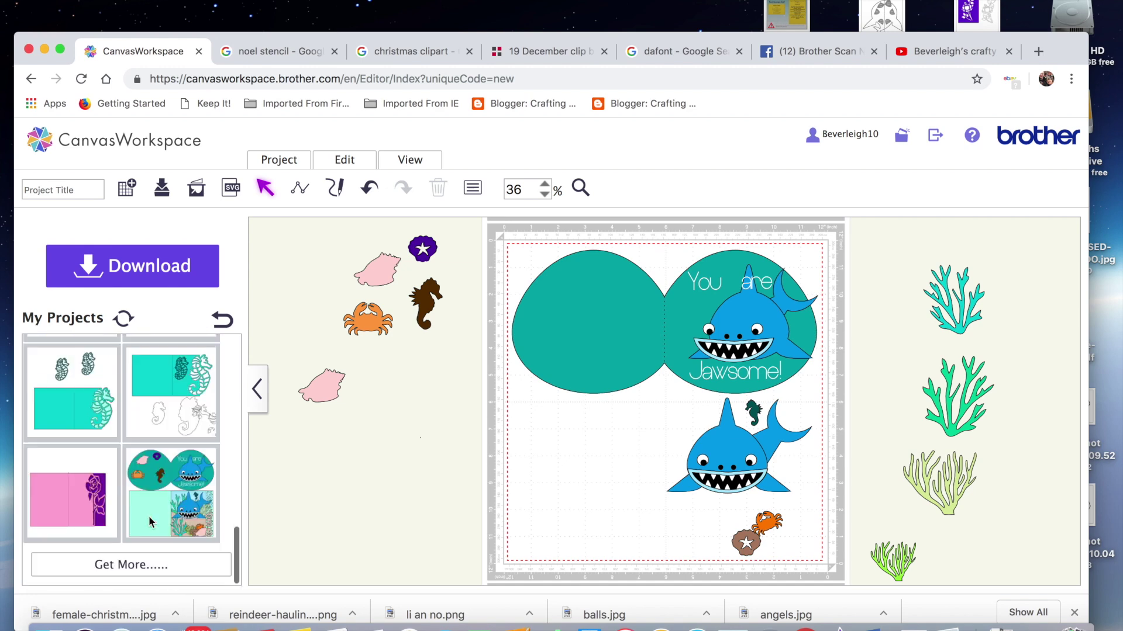
pyautogui.scroll(5, 148, 515)
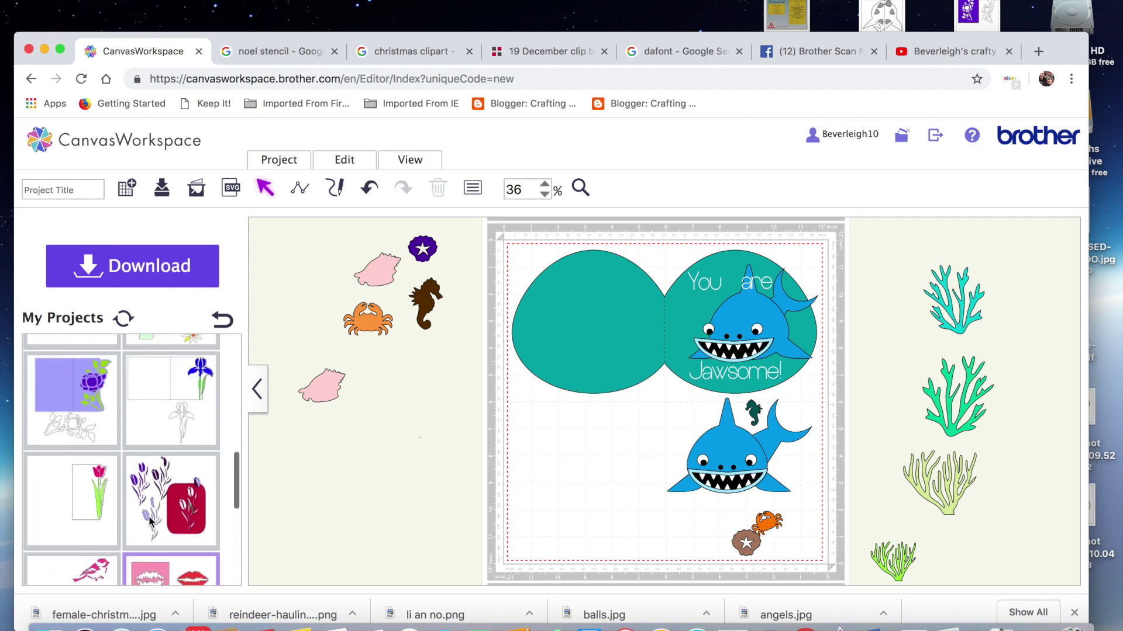
pyautogui.scroll(5, 148, 516)
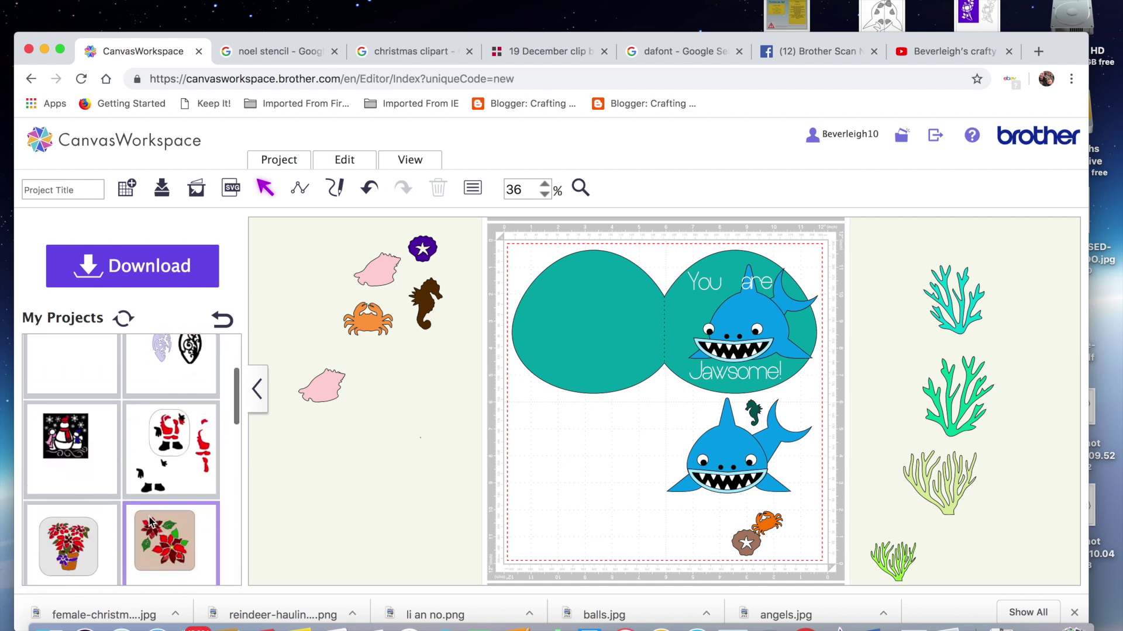
pyautogui.scroll(2, 146, 444)
pyautogui.scroll(-4, 144, 415)
pyautogui.scroll(-10, 144, 415)
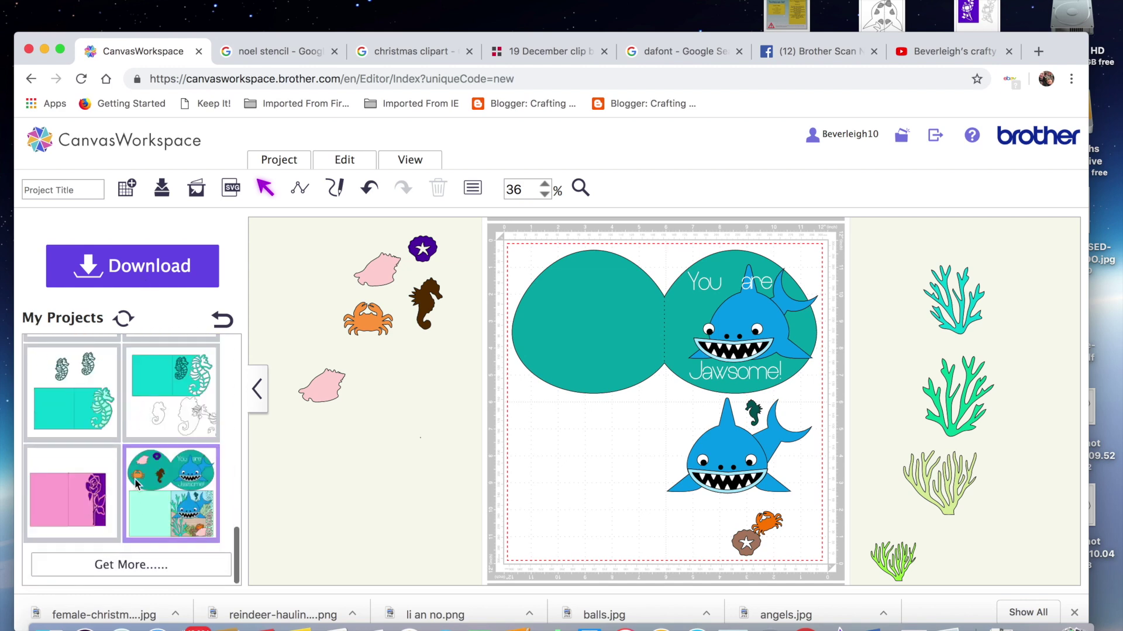
# Step: Load more saved projects twice and browse the extended list for further card and wobbler designs
pyautogui.click(126, 566)
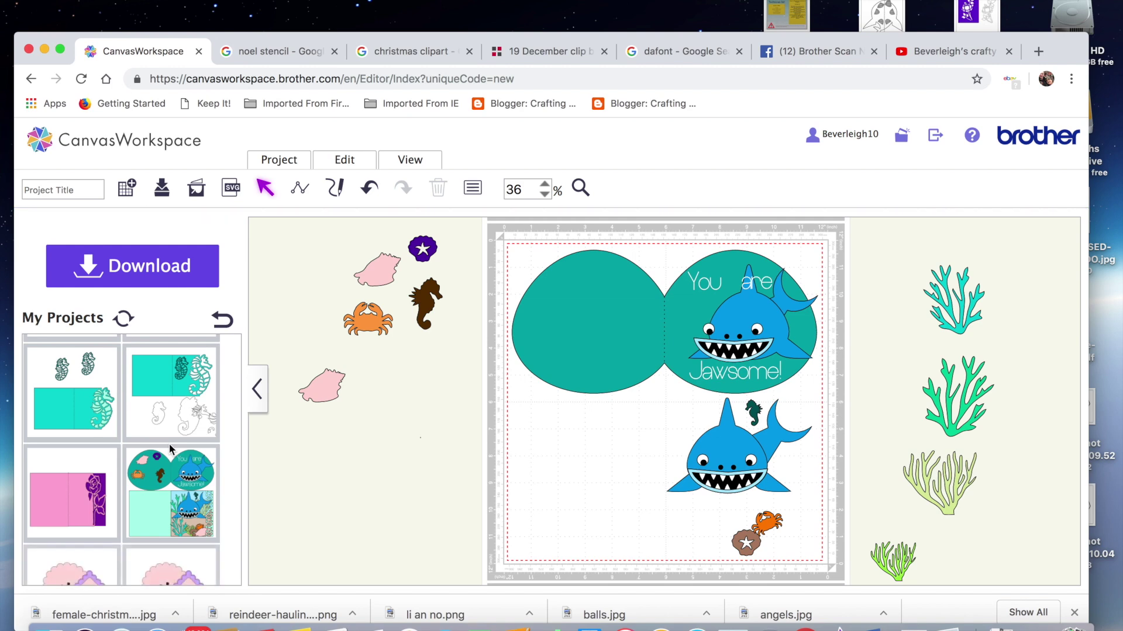
pyautogui.scroll(-3, 169, 449)
pyautogui.scroll(-10, 170, 449)
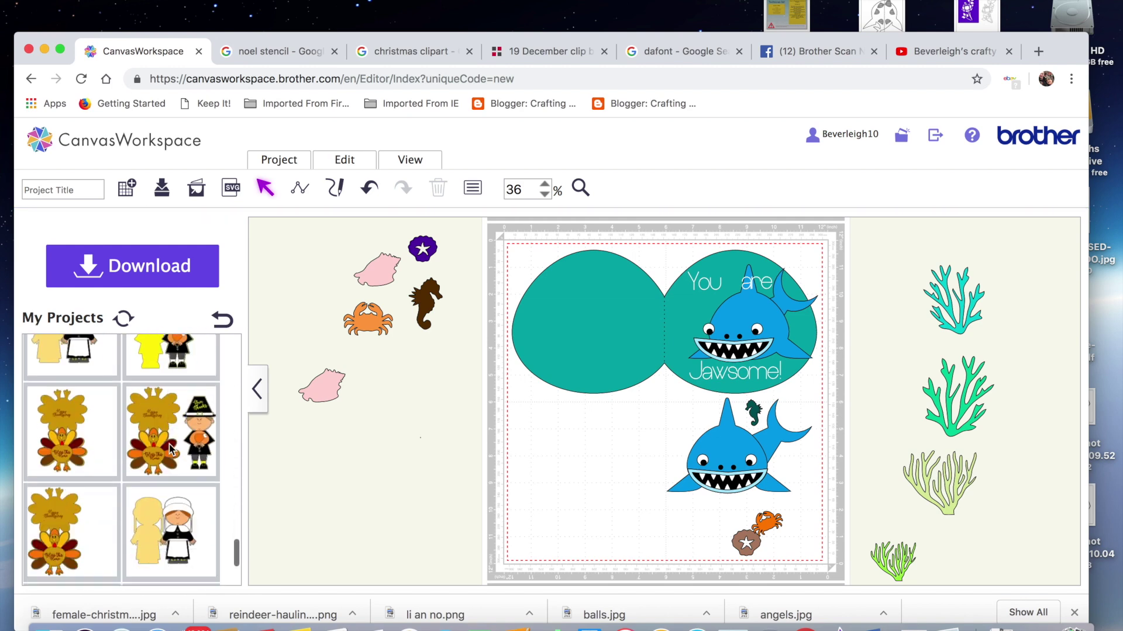
pyautogui.click(166, 562)
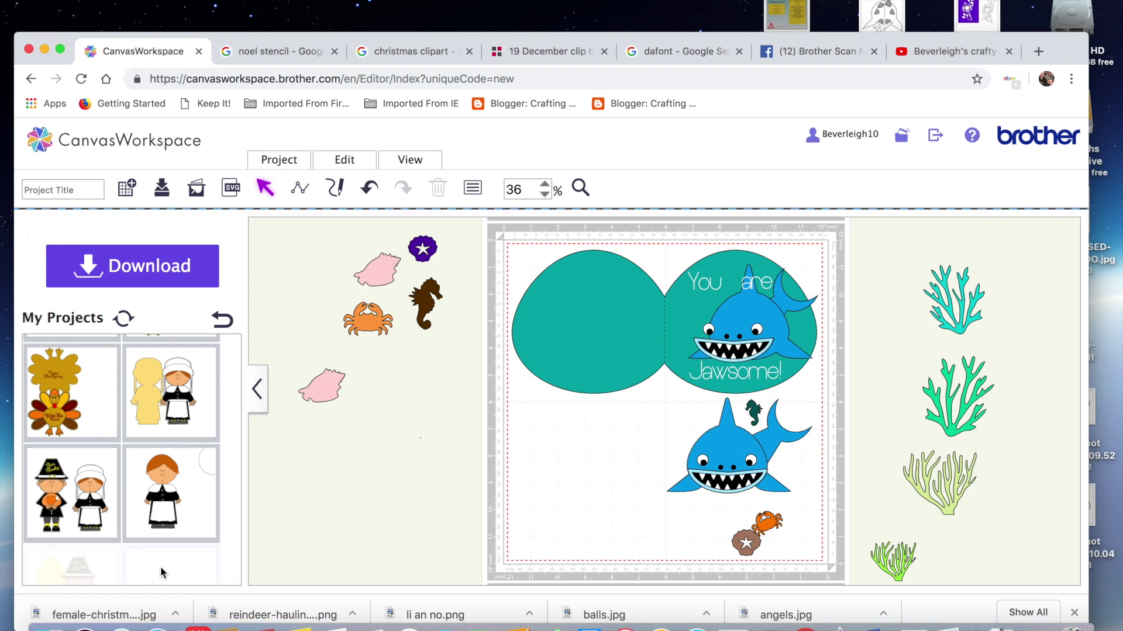
pyautogui.scroll(-10, 162, 570)
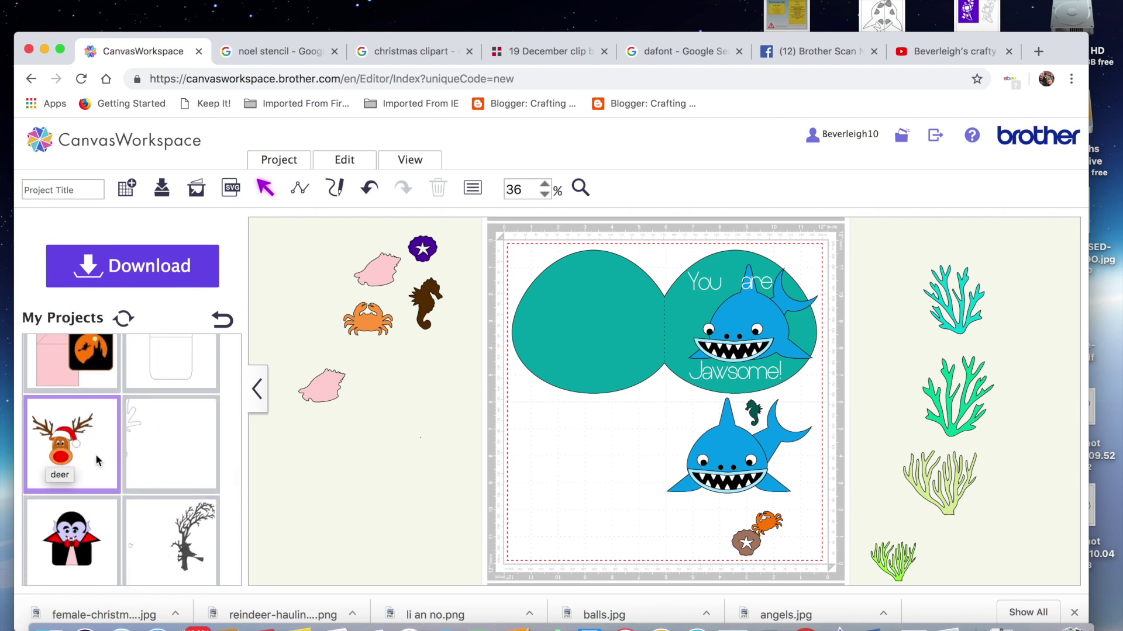
pyautogui.scroll(-3, 103, 478)
pyautogui.scroll(-2, 103, 481)
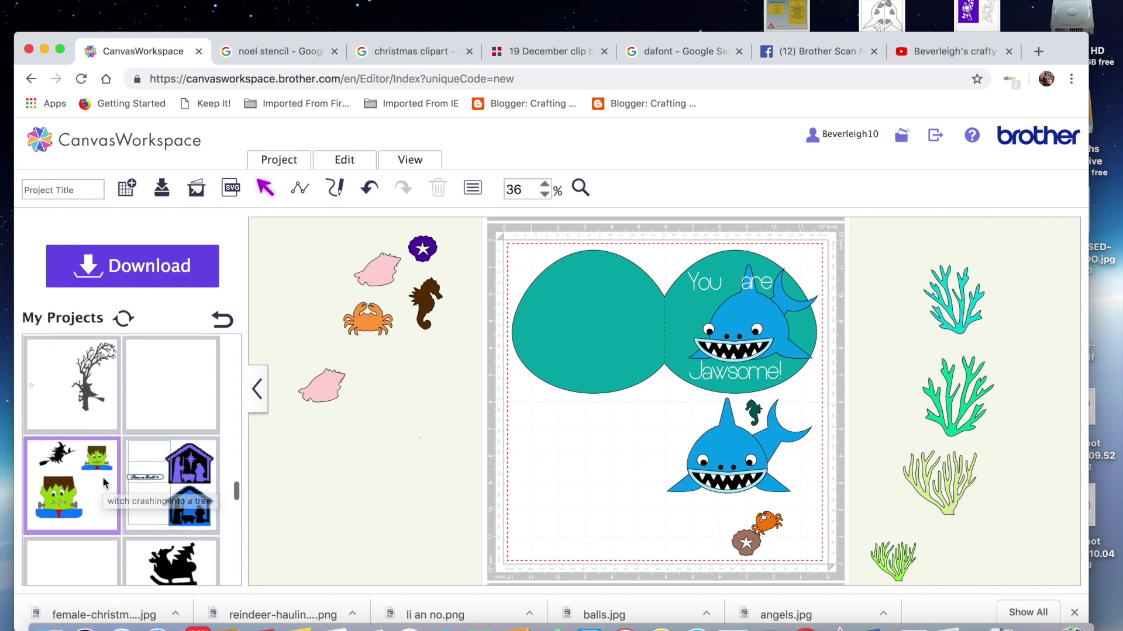
pyautogui.scroll(-8, 177, 528)
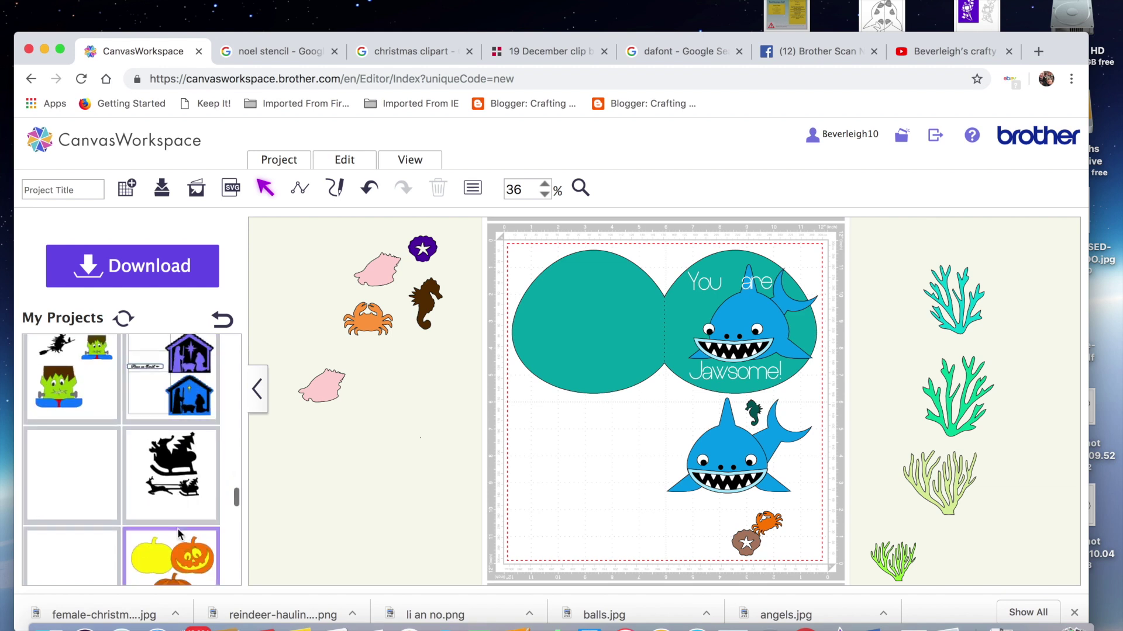
pyautogui.scroll(-2, 174, 453)
pyautogui.scroll(5, 174, 453)
pyautogui.scroll(-4, 174, 452)
pyautogui.scroll(-2, 174, 453)
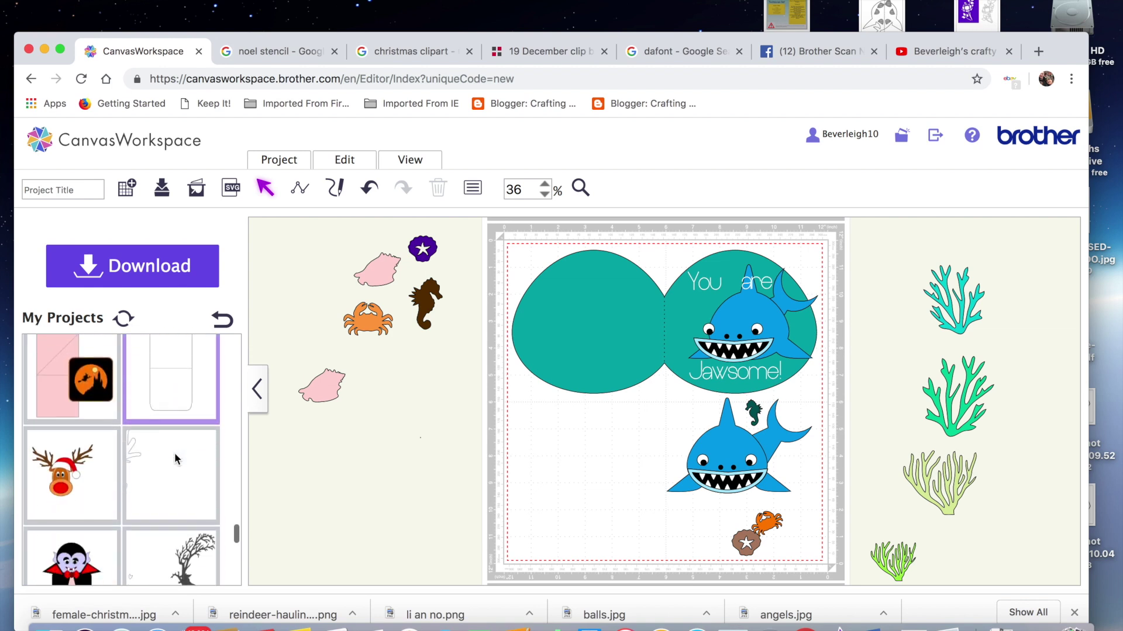
pyautogui.scroll(-4, 174, 457)
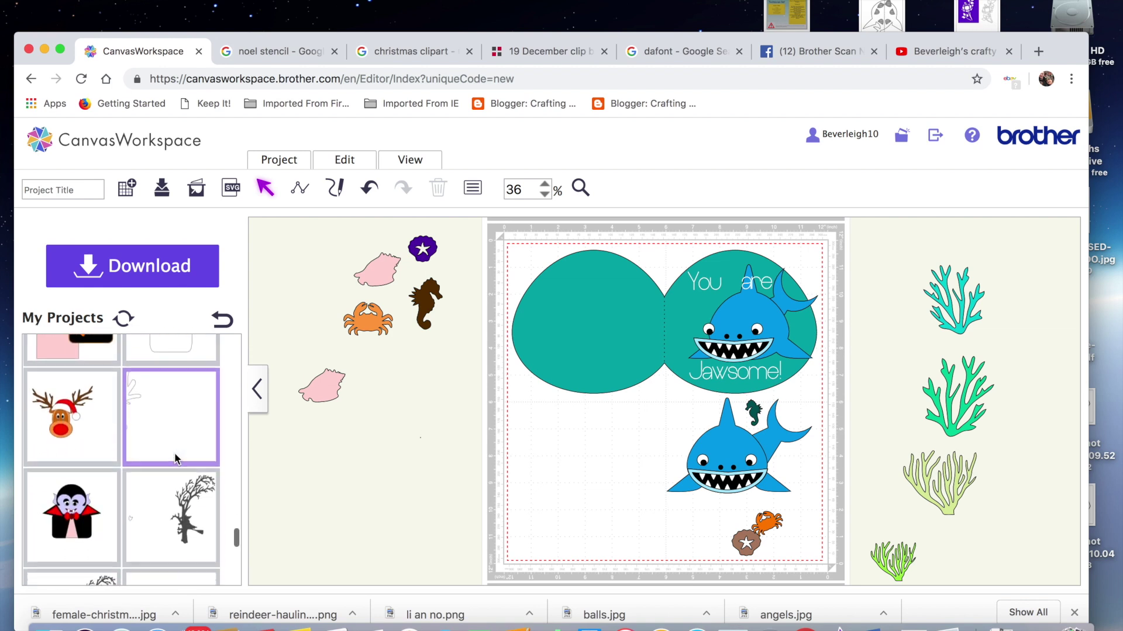
pyautogui.scroll(5, 174, 458)
pyautogui.scroll(5, 174, 457)
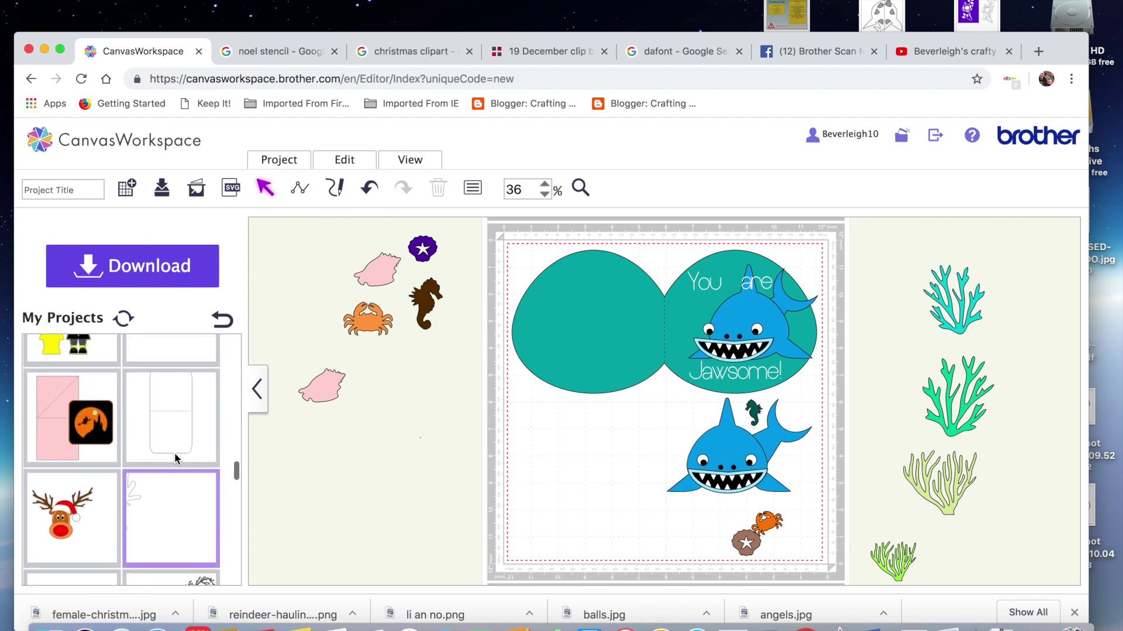
pyautogui.scroll(6, 174, 457)
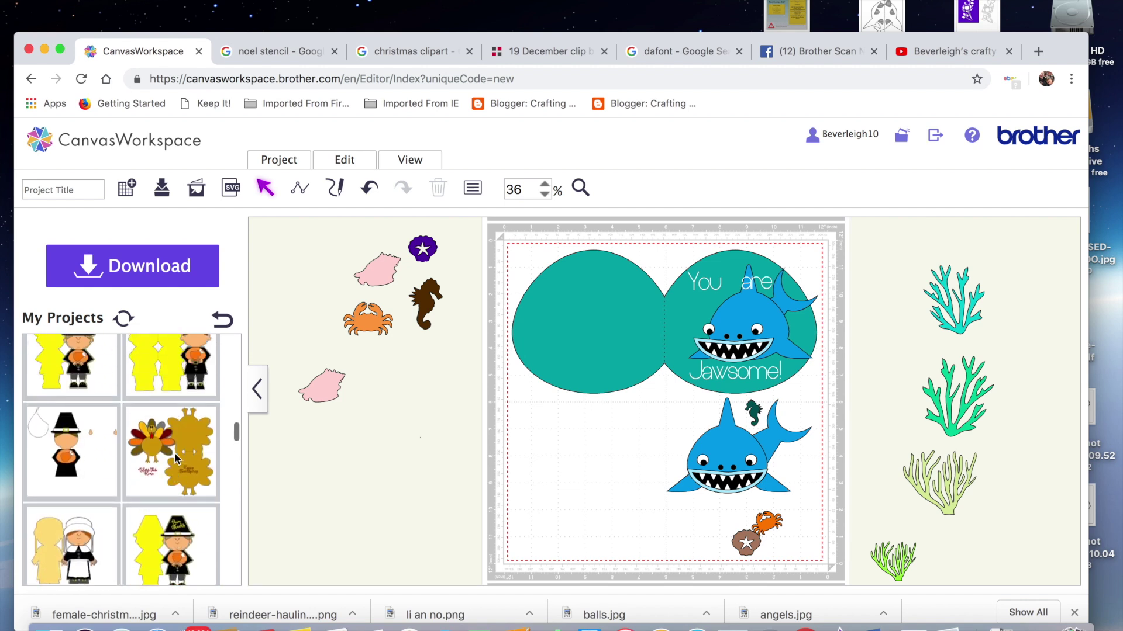
pyautogui.scroll(4, 174, 456)
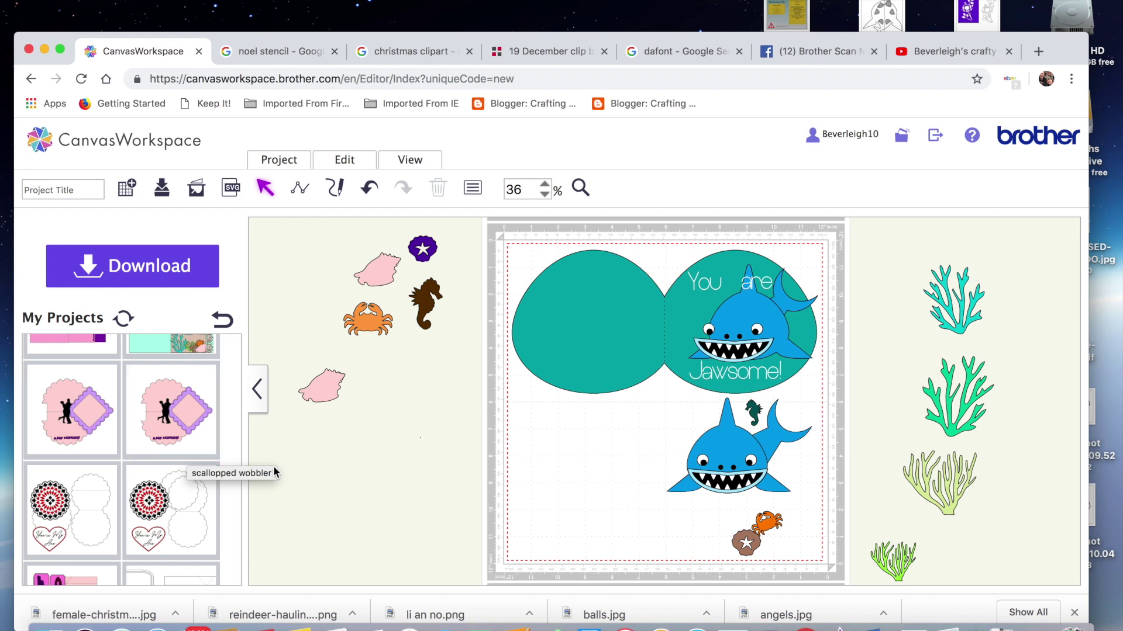
# Step: Move the teal card base and dark seahorse to the right of the mat, and the lower shark to its left
pyautogui.click(258, 389)
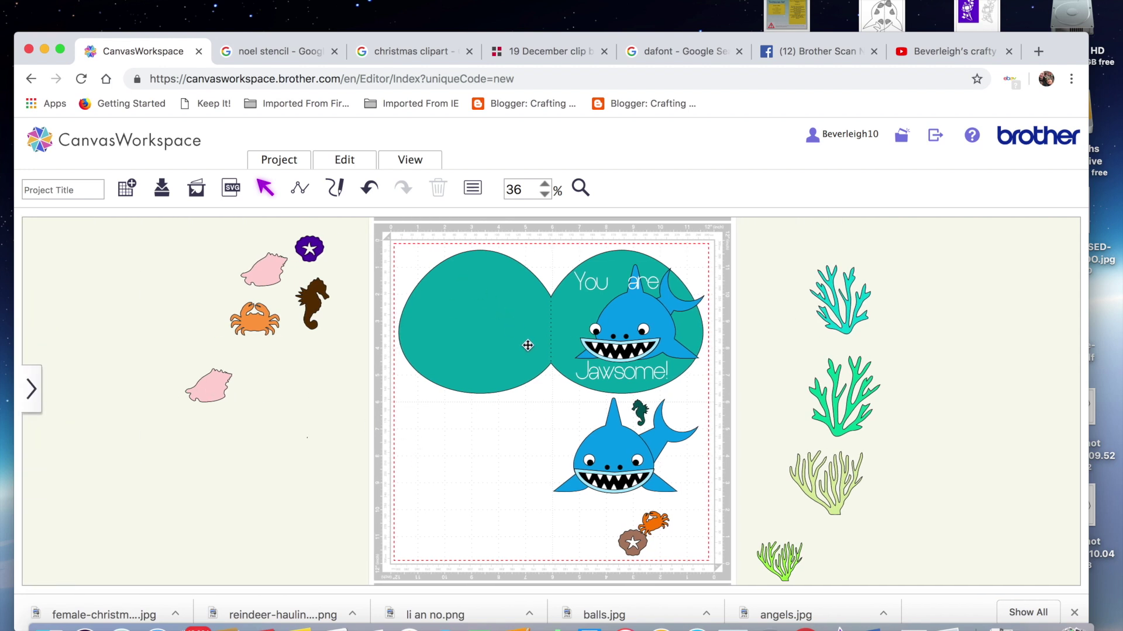
pyautogui.moveTo(495, 335); pyautogui.dragTo(953, 327)
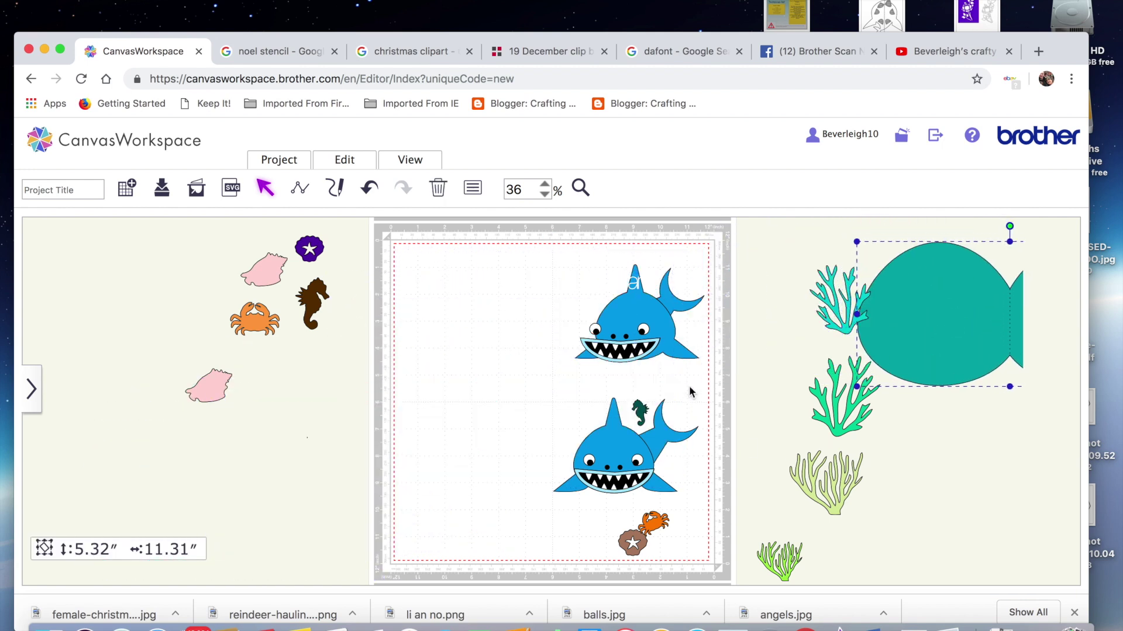
pyautogui.moveTo(640, 414); pyautogui.dragTo(890, 474)
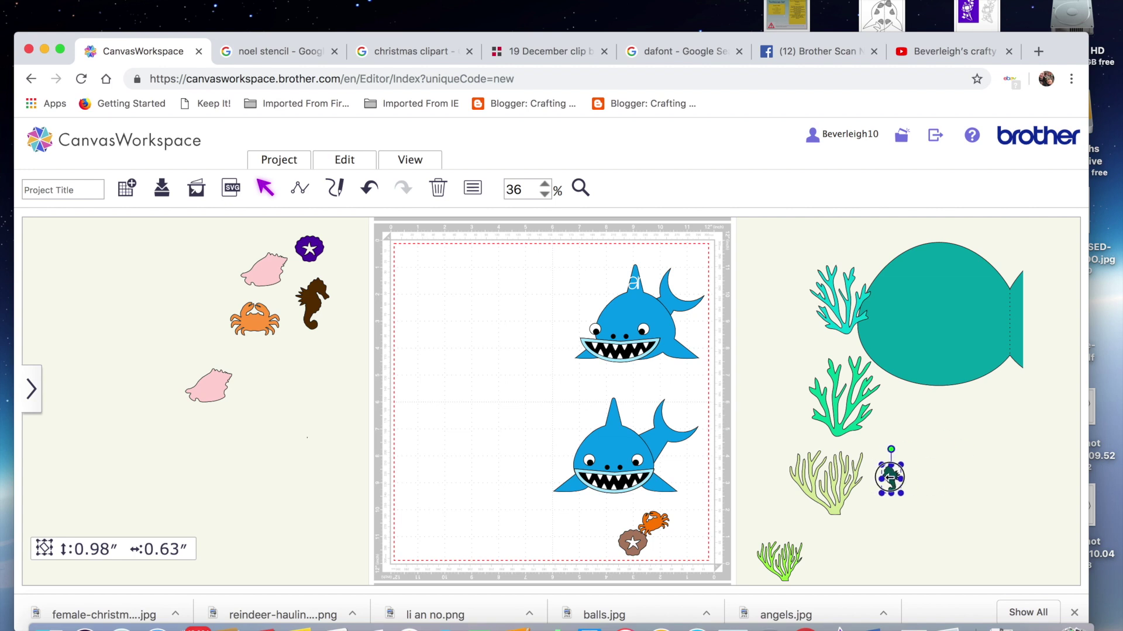
pyautogui.moveTo(543, 414); pyautogui.dragTo(725, 504)
pyautogui.moveTo(628, 454); pyautogui.dragTo(341, 462)
# Step: Delete the upper shark and the white lettering left on the mat
pyautogui.click(457, 240)
pyautogui.moveTo(456, 239); pyautogui.dragTo(693, 451)
pyautogui.press('Delete')
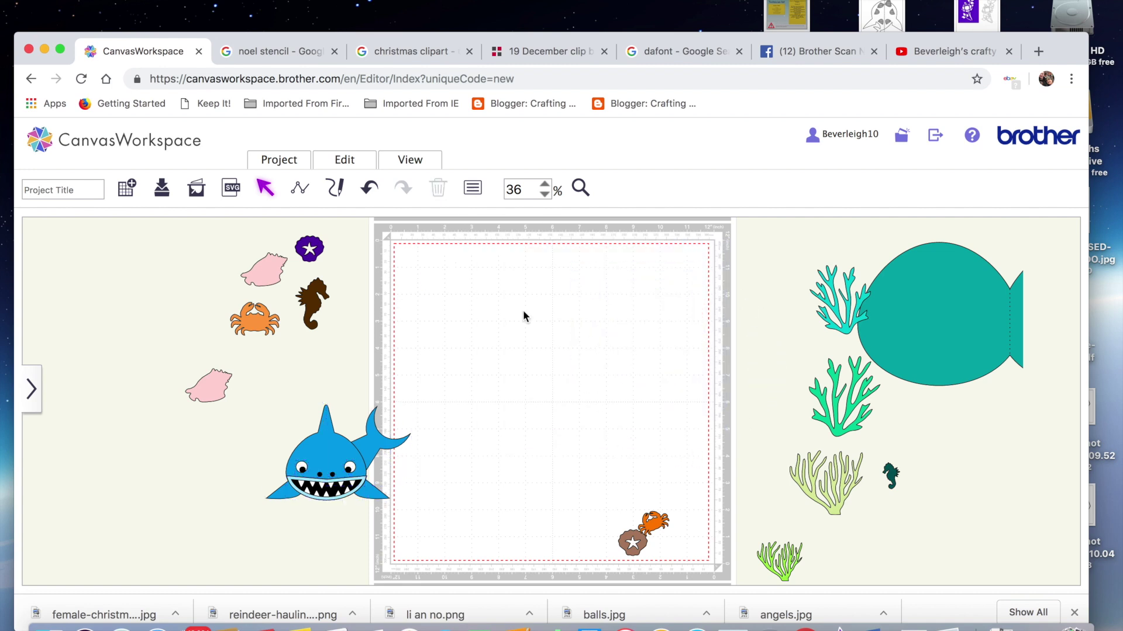
# Step: Delete the loose sea creatures, shells, corals and teal card base around the mat, keeping only the shark
pyautogui.moveTo(126, 232); pyautogui.dragTo(371, 386)
pyautogui.press('Delete')
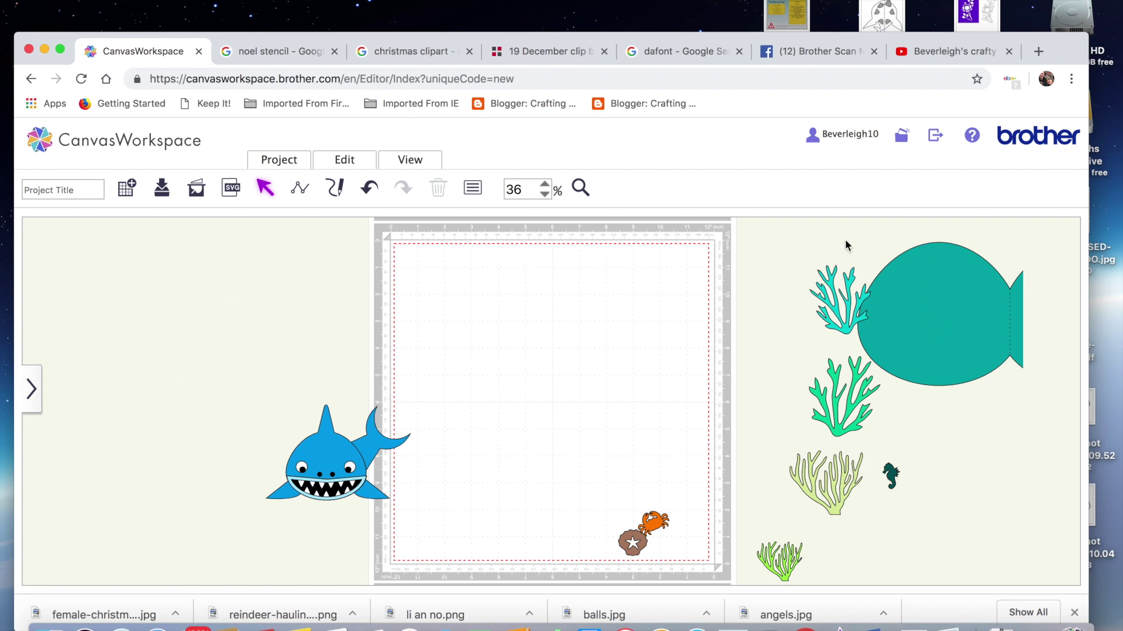
pyautogui.moveTo(799, 234); pyautogui.dragTo(1005, 541)
pyautogui.press('Delete')
pyautogui.moveTo(611, 489); pyautogui.dragTo(842, 585)
pyautogui.press('Delete')
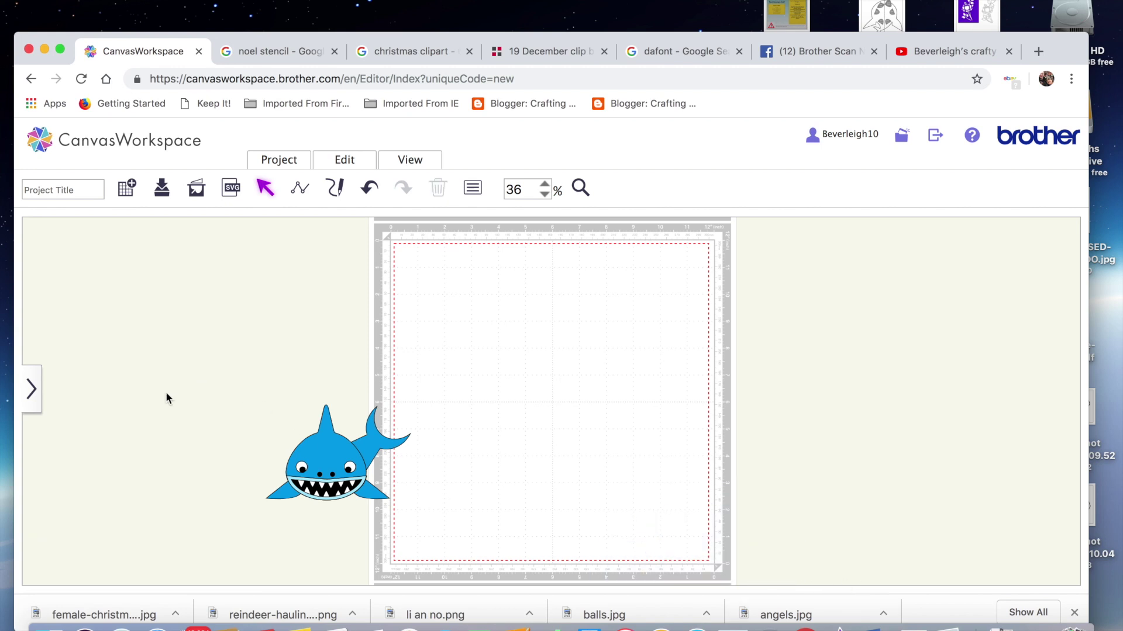
# Step: Group all the shark's parts and move the shark to the empty area right of the mat
pyautogui.moveTo(328, 463); pyautogui.dragTo(832, 285)
pyautogui.click(364, 189)
pyautogui.moveTo(236, 363); pyautogui.dragTo(468, 501)
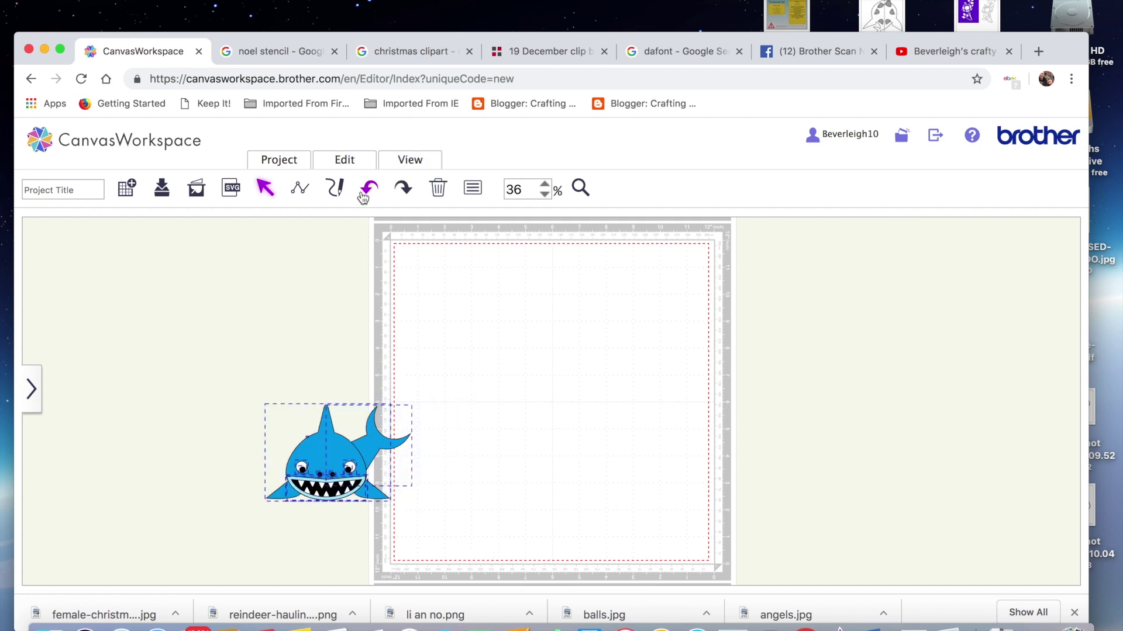
pyautogui.click(345, 160)
pyautogui.click(361, 276)
pyautogui.moveTo(328, 462); pyautogui.dragTo(943, 320)
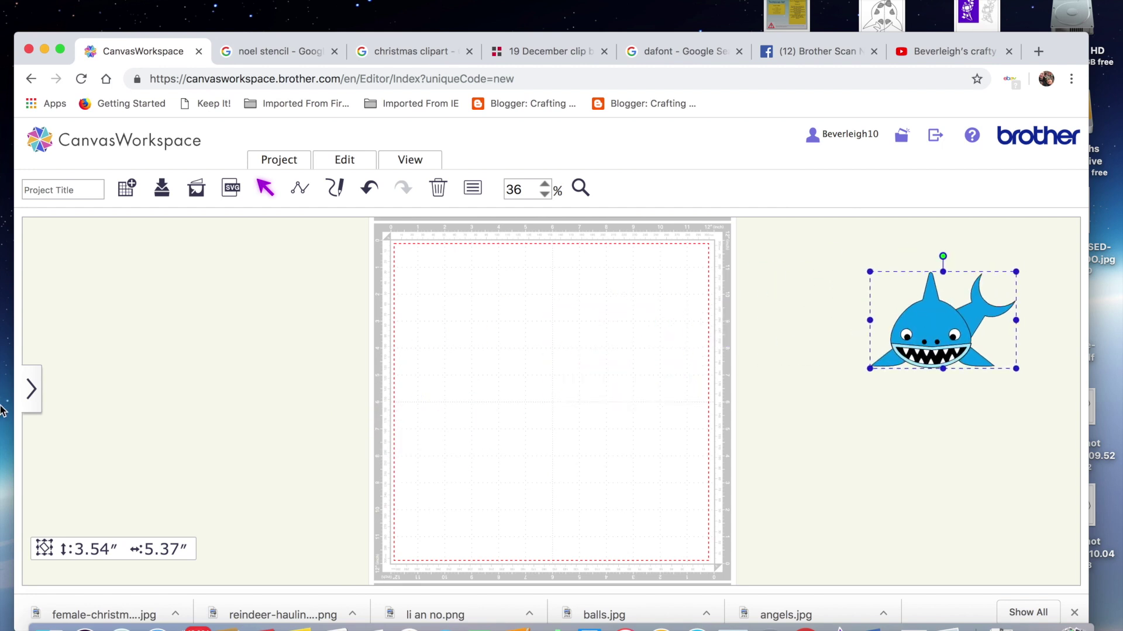
# Step: Look through the saved projects list and return to the pattern categories
pyautogui.click(32, 389)
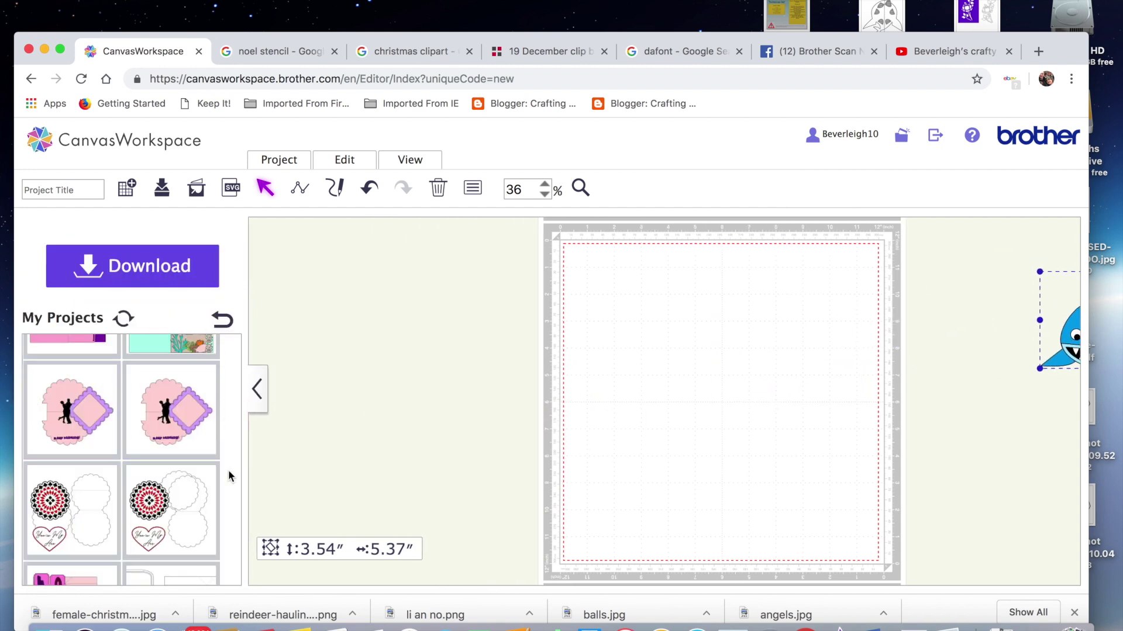
pyautogui.scroll(2, 198, 452)
pyautogui.scroll(-2, 197, 447)
pyautogui.scroll(6, 197, 447)
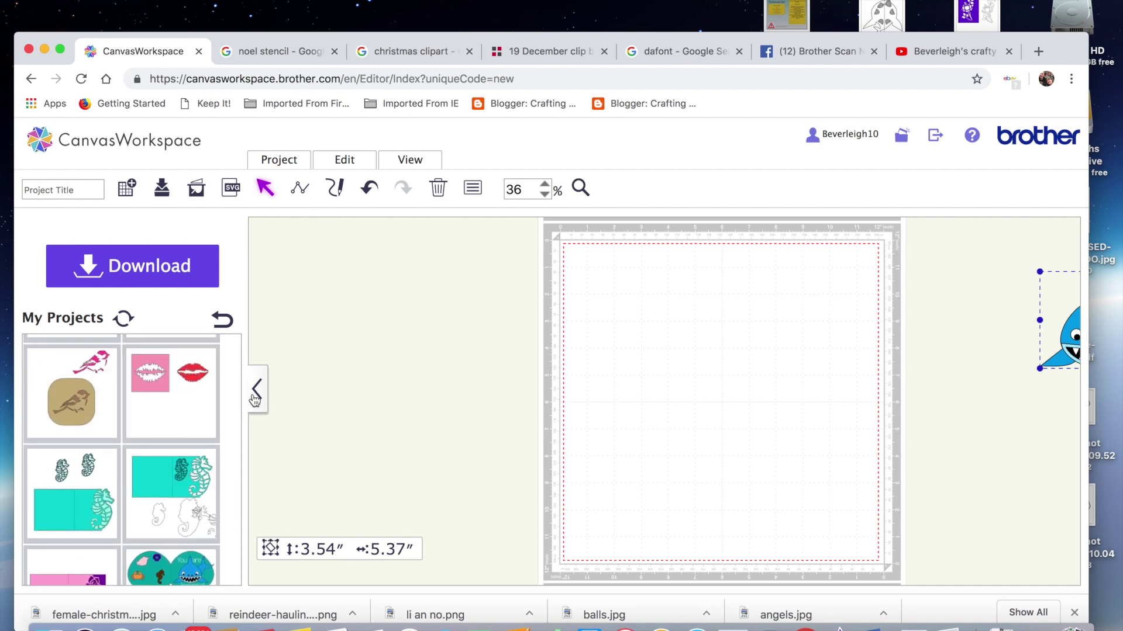
pyautogui.scroll(2, 206, 432)
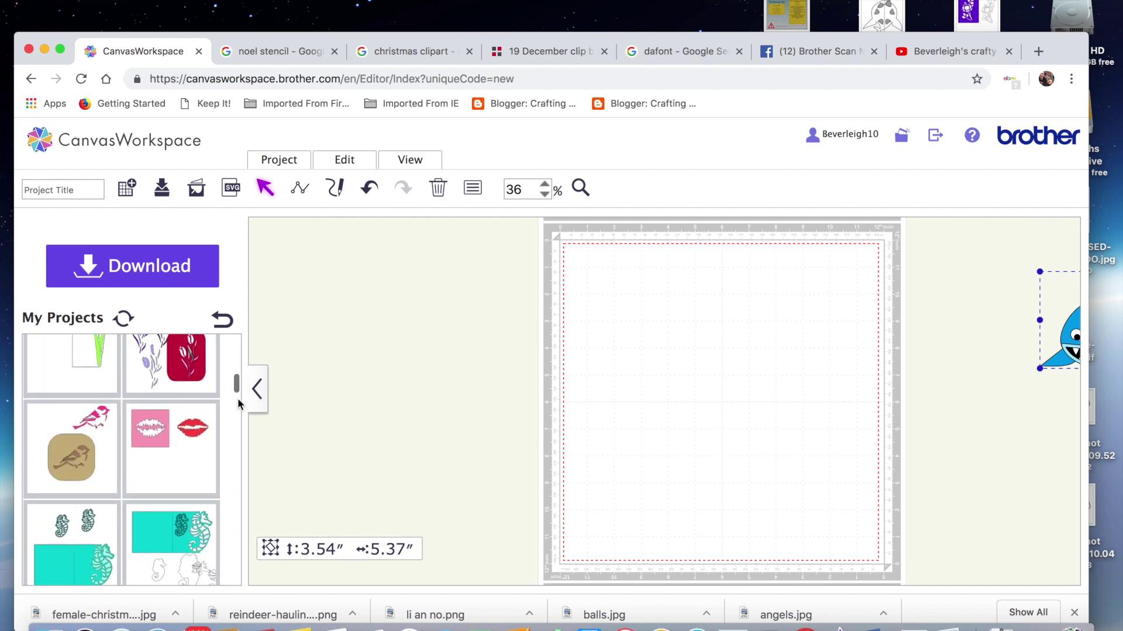
pyautogui.click(220, 331)
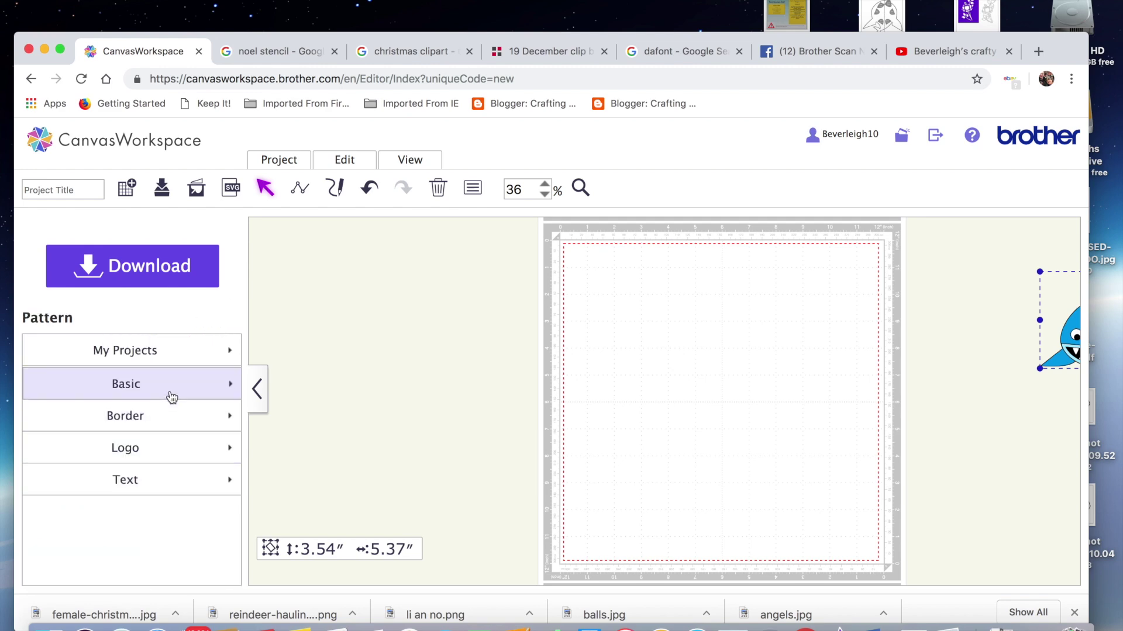
# Step: Switch the browser to full screen and move the grouped shark closer to the mat
pyautogui.hscroll(3, 783, 439)
pyautogui.click(787, 422)
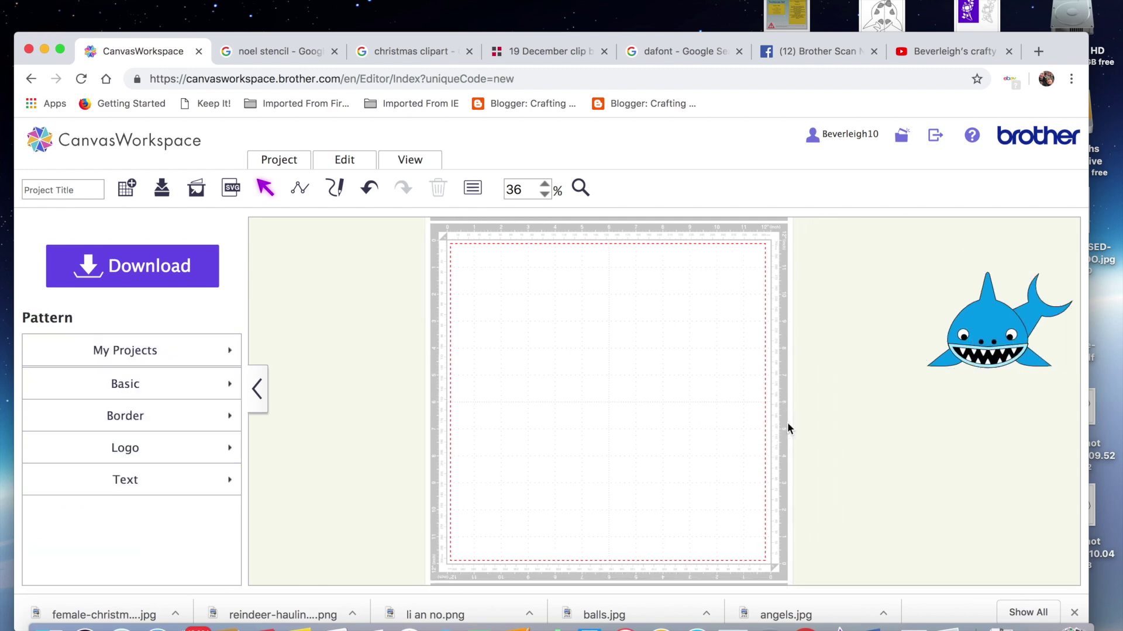
pyautogui.click(59, 49)
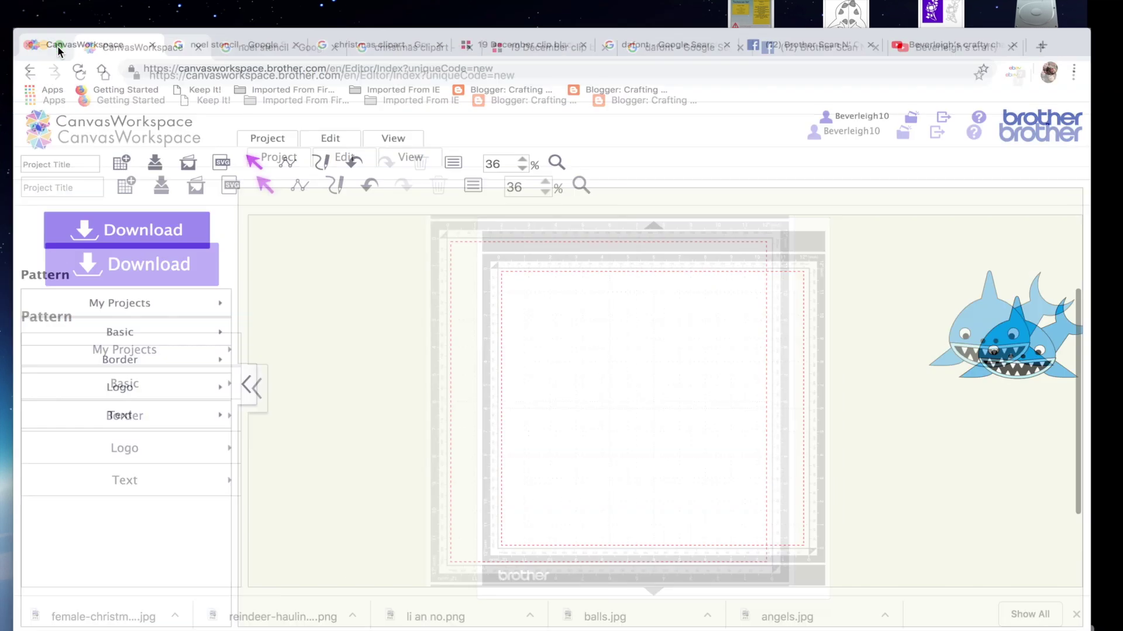
pyautogui.moveTo(1060, 331); pyautogui.dragTo(956, 331)
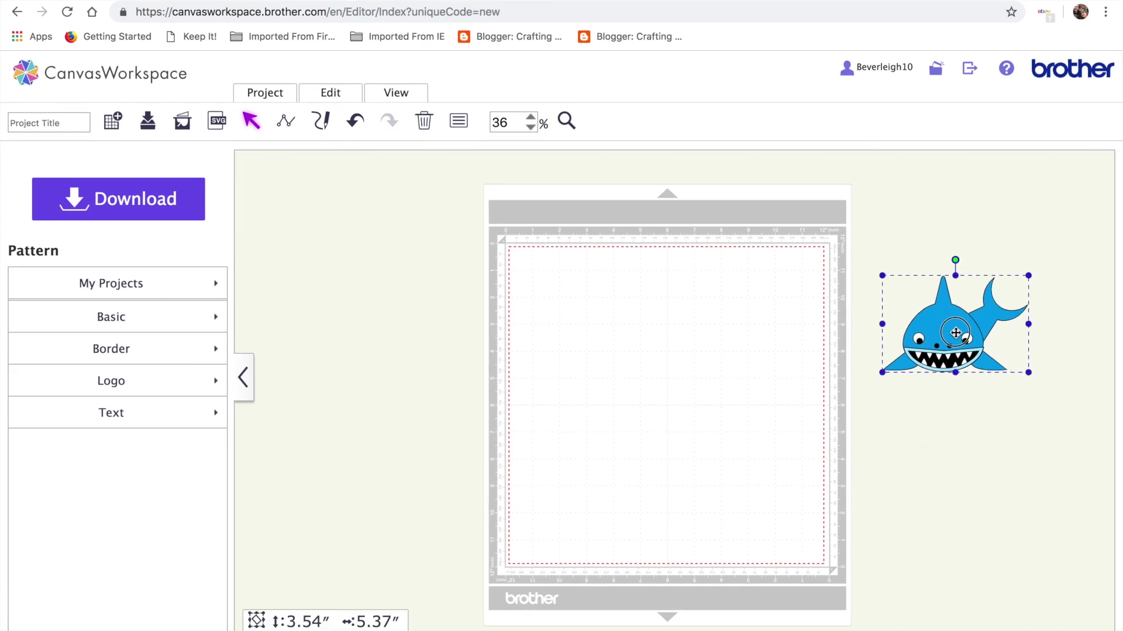
# Step: Add the egg shape from the Basic patterns and place it in the middle of the mat
pyautogui.click(187, 325)
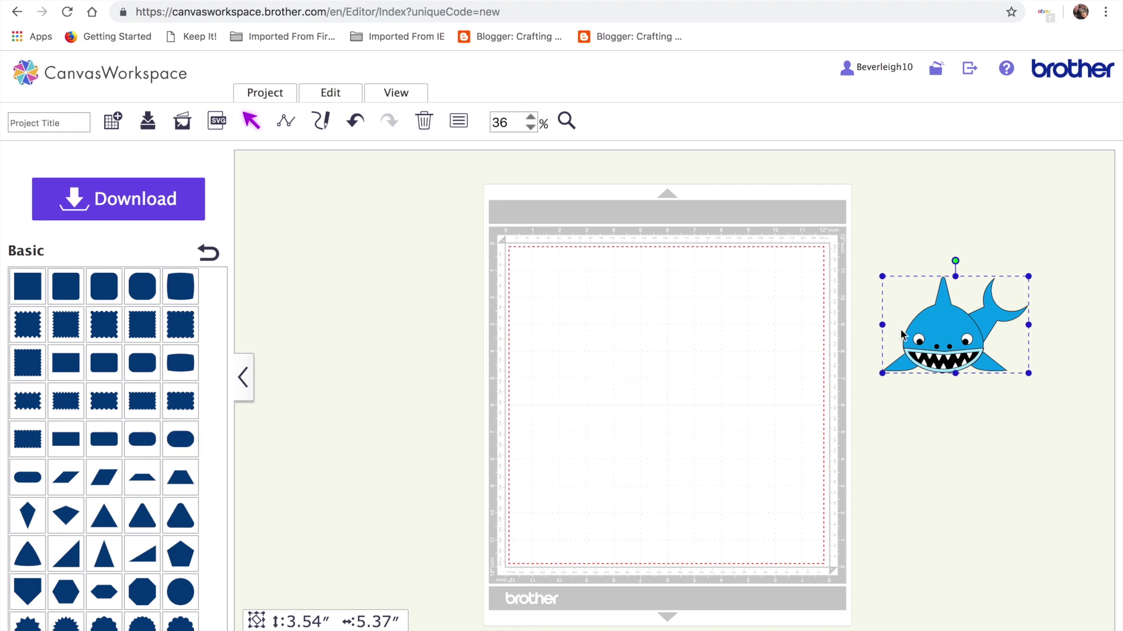
pyautogui.scroll(-5, 104, 555)
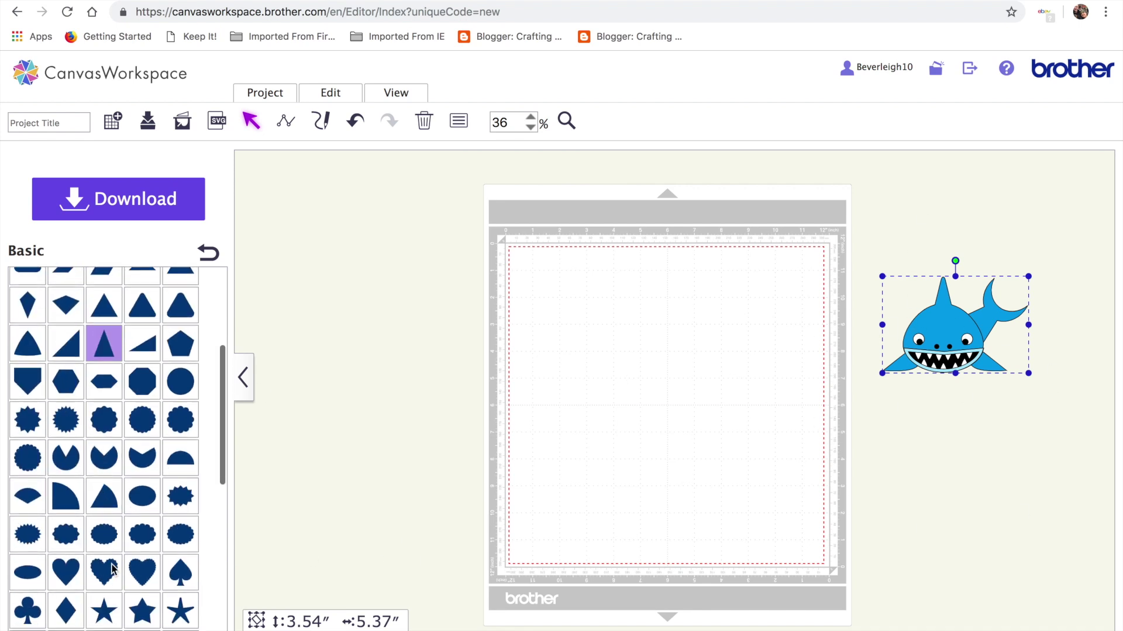
pyautogui.scroll(-5, 112, 568)
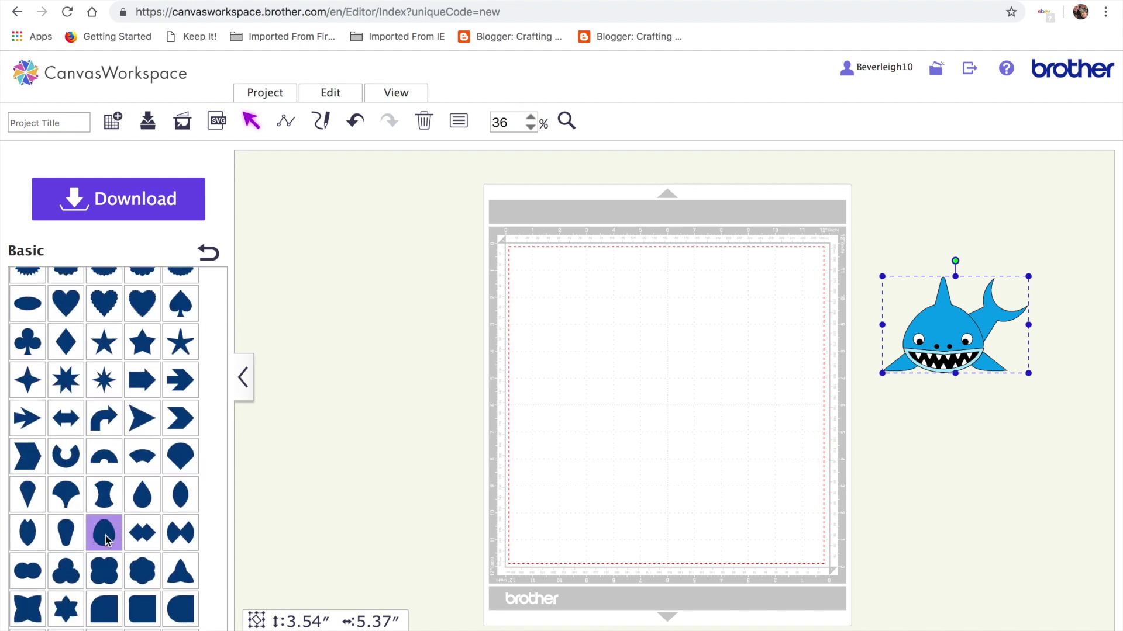
pyautogui.click(106, 539)
pyautogui.moveTo(569, 334); pyautogui.dragTo(678, 401)
# Step: Enlarge the grouped shark to about 6.15" high by 9.33" wide and reposition it beside the mat as a reference
pyautogui.click(940, 316)
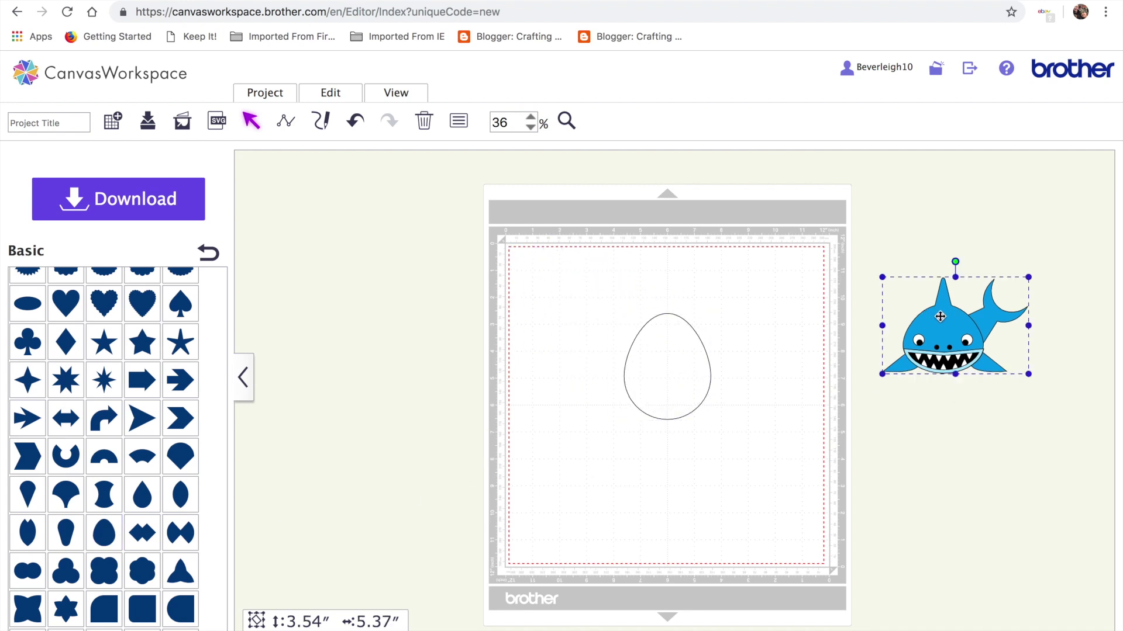
pyautogui.click(329, 96)
pyautogui.moveTo(882, 375); pyautogui.dragTo(800, 454)
pyautogui.moveTo(865, 349); pyautogui.dragTo(911, 308)
pyautogui.click(660, 378)
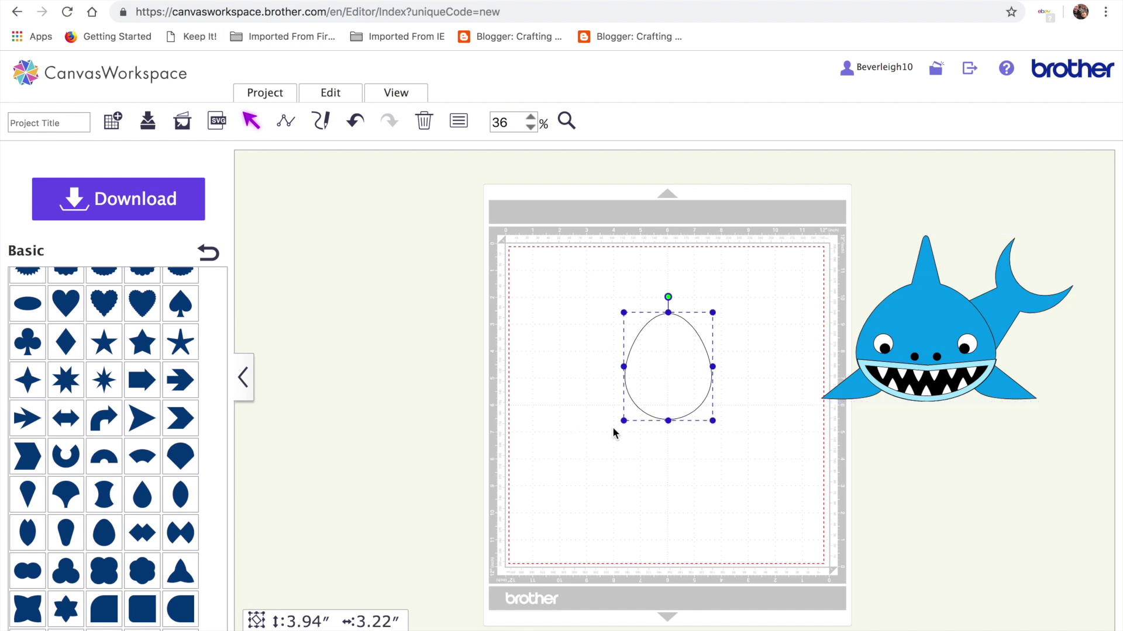
# Step: Ungroup the enlarged shark into its separate parts
pyautogui.click(916, 358)
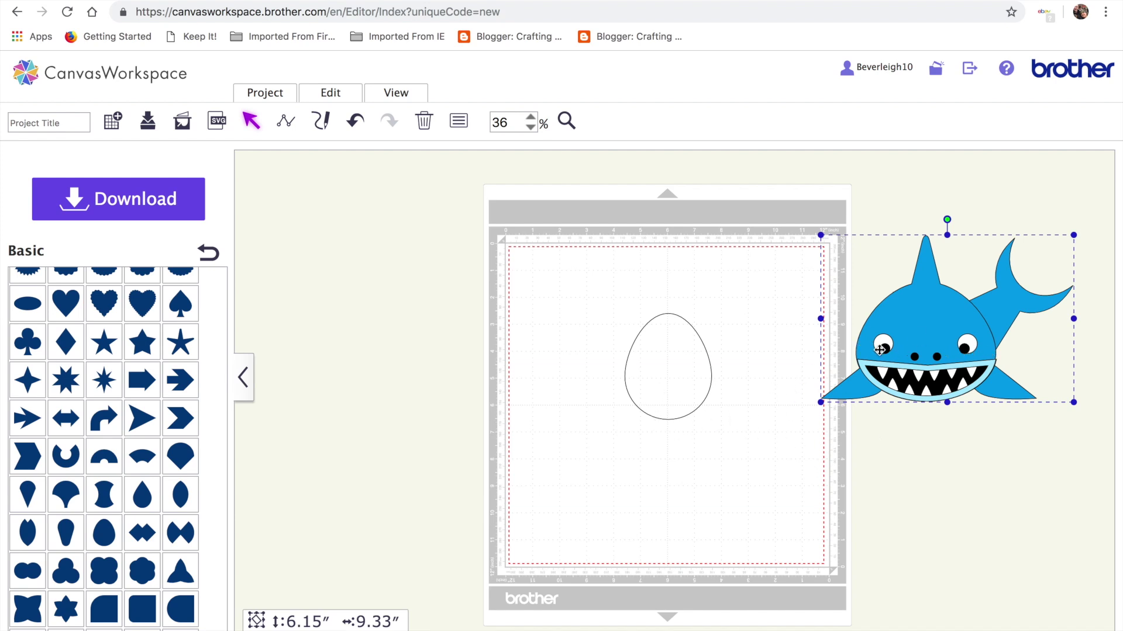
pyautogui.click(325, 94)
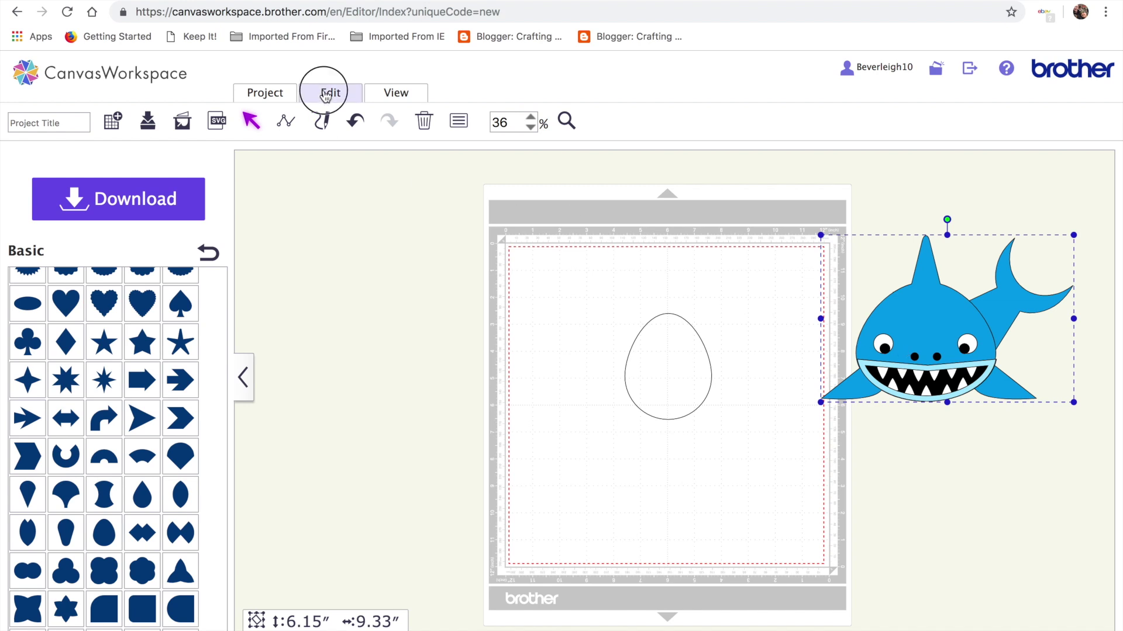
pyautogui.click(386, 205)
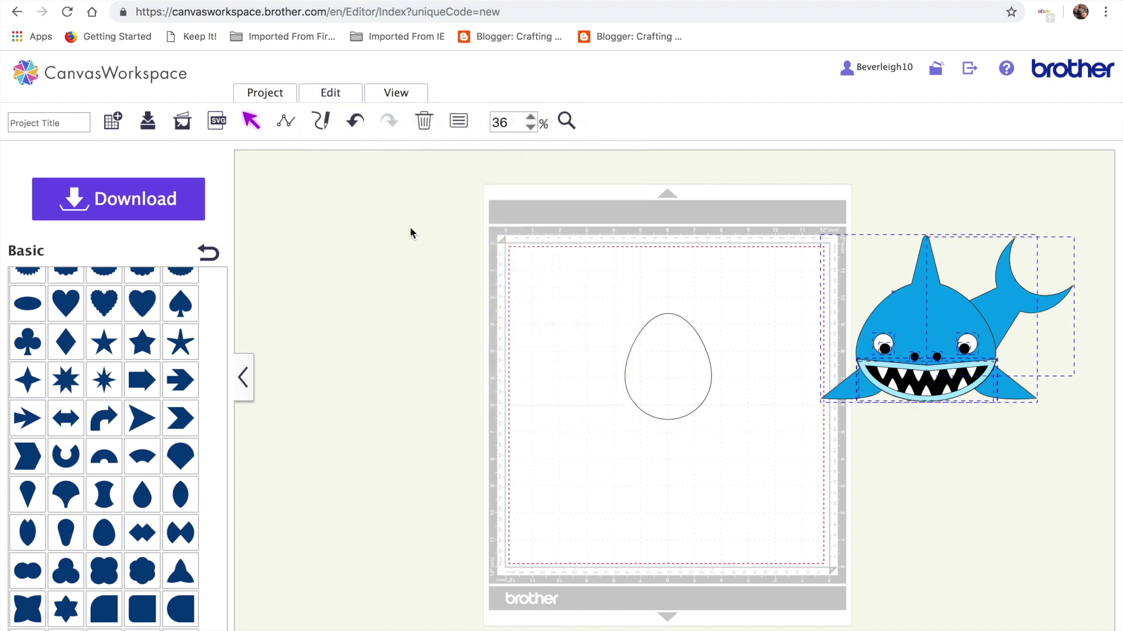
pyautogui.click(679, 467)
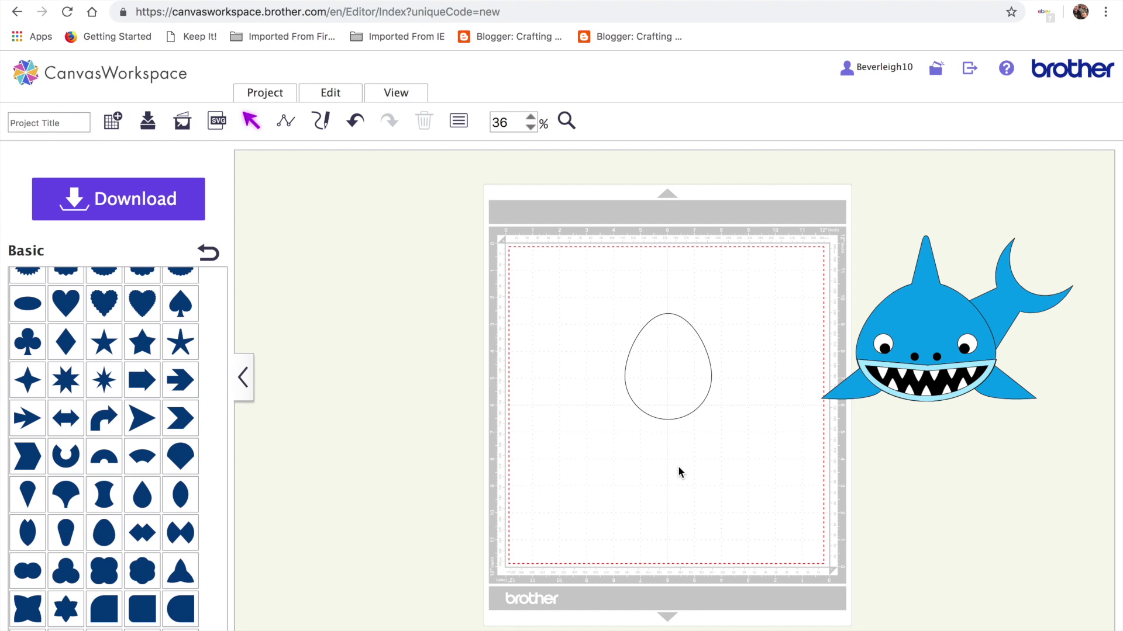
# Step: Widen the egg into a shark body outline about 4.33" high by 5.33" wide and place it on the mat
pyautogui.click(680, 363)
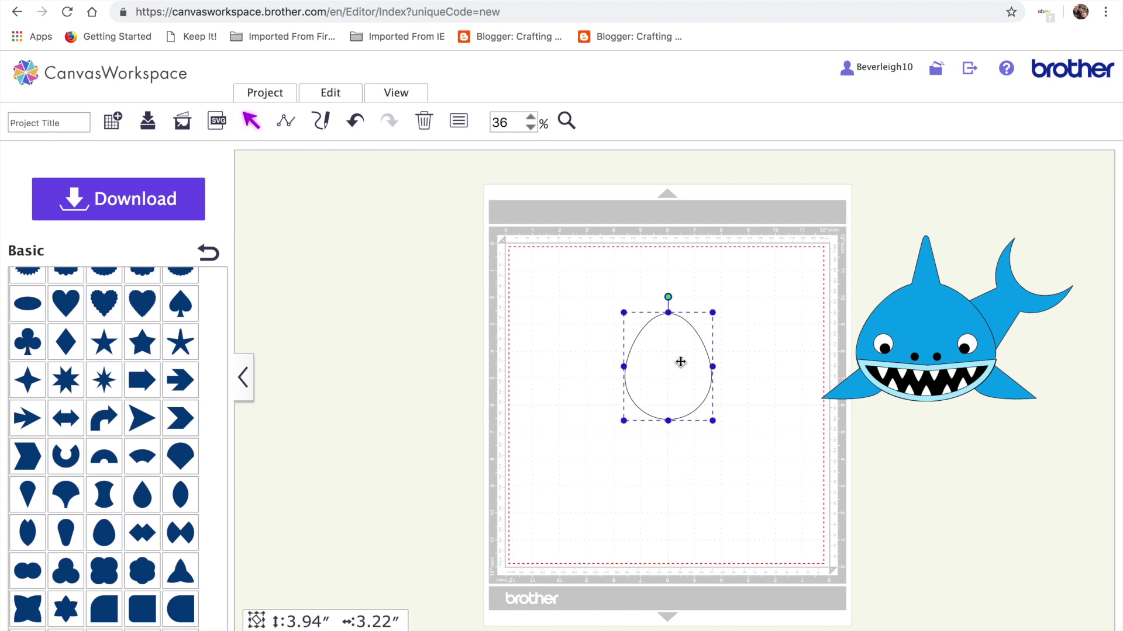
pyautogui.moveTo(712, 367); pyautogui.dragTo(931, 340)
pyautogui.moveTo(855, 391); pyautogui.dragTo(840, 401)
pyautogui.moveTo(907, 324); pyautogui.dragTo(613, 351)
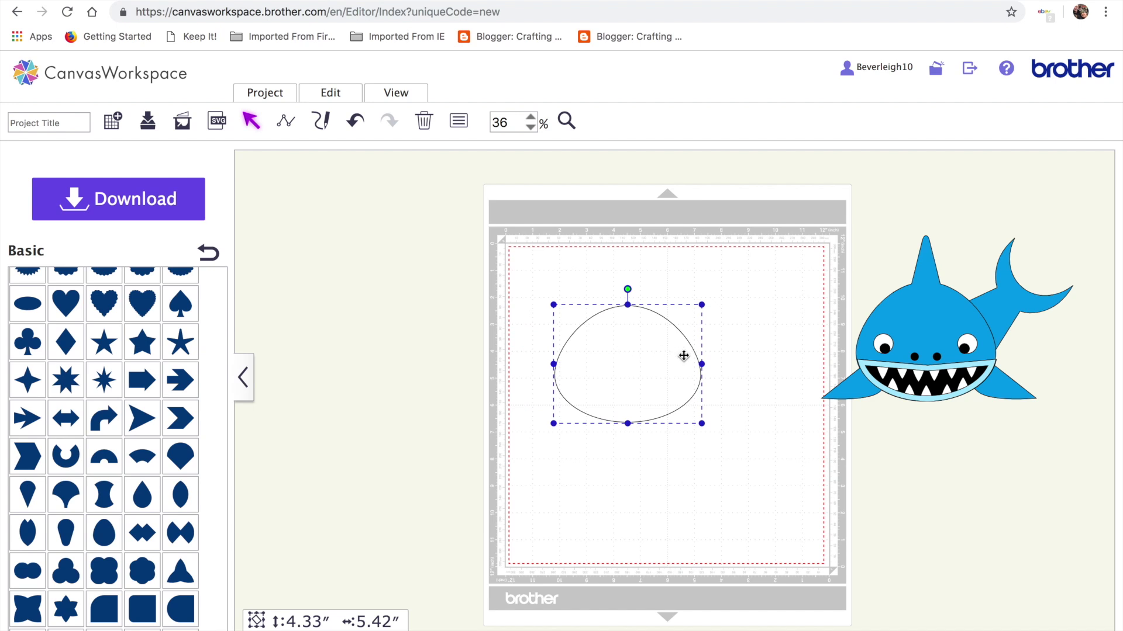
pyautogui.moveTo(704, 364); pyautogui.dragTo(631, 361)
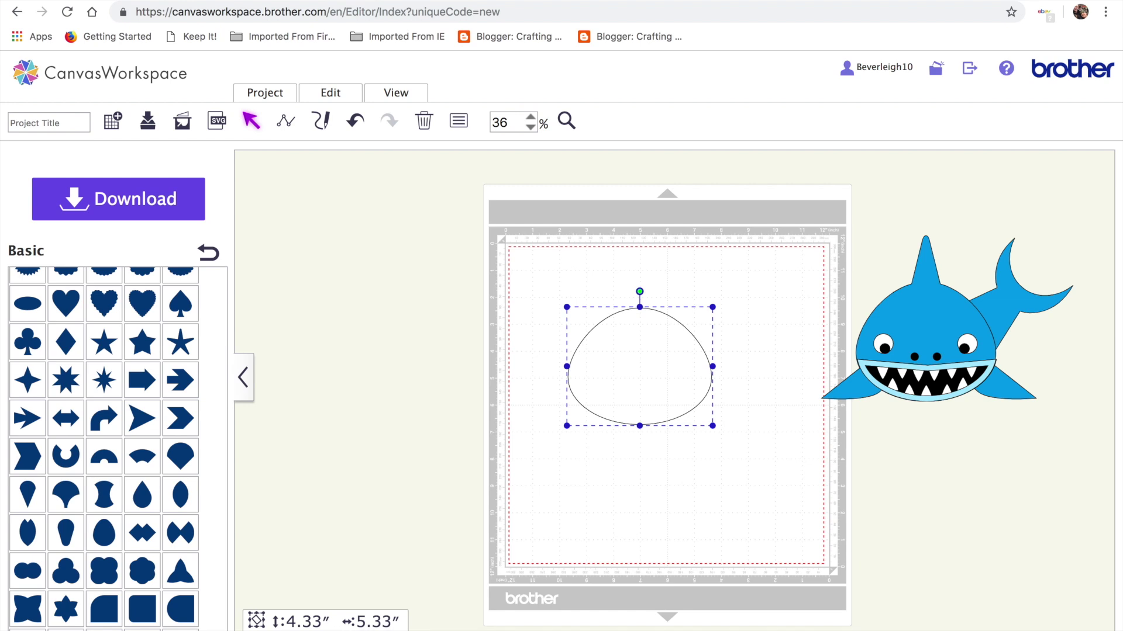
pyautogui.click(669, 506)
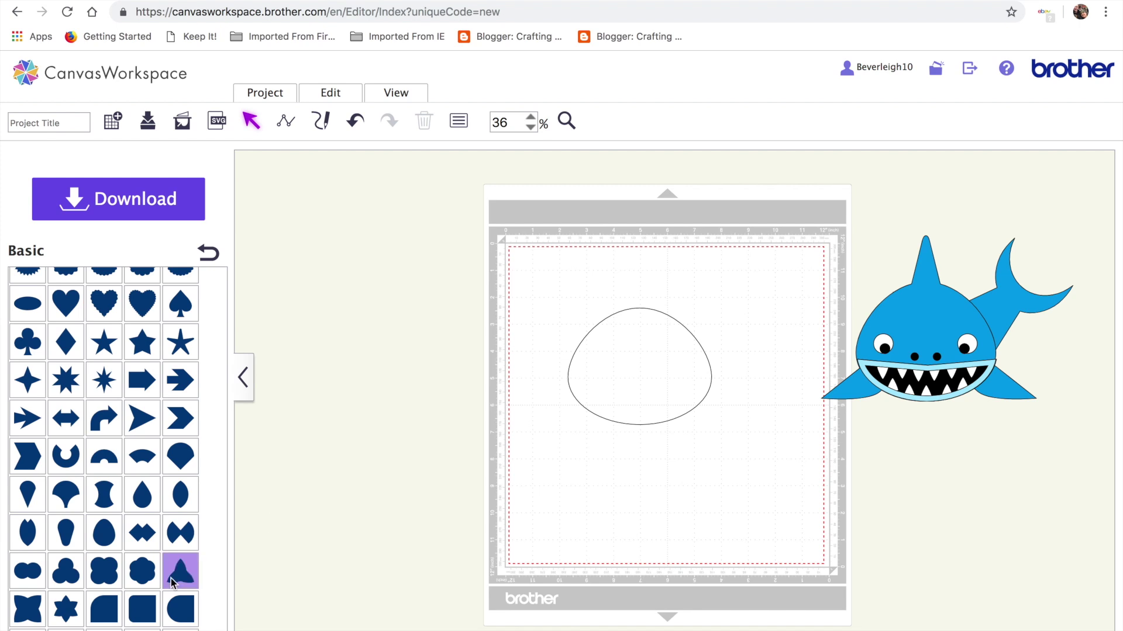
# Step: Add the three-pointed Basic shape over the body as side fins, resize it to about 3.14" high by 8.22" wide, and position it slightly lower
pyautogui.moveTo(180, 570); pyautogui.dragTo(532, 359)
pyautogui.moveTo(686, 360); pyautogui.dragTo(756, 363)
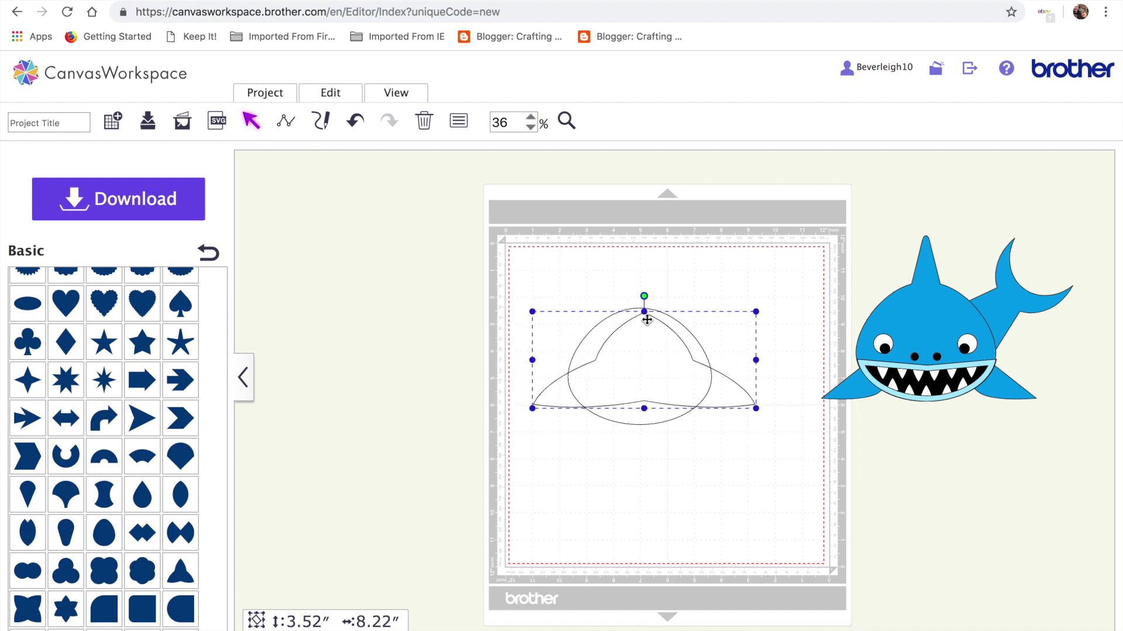
pyautogui.moveTo(644, 310); pyautogui.dragTo(644, 322)
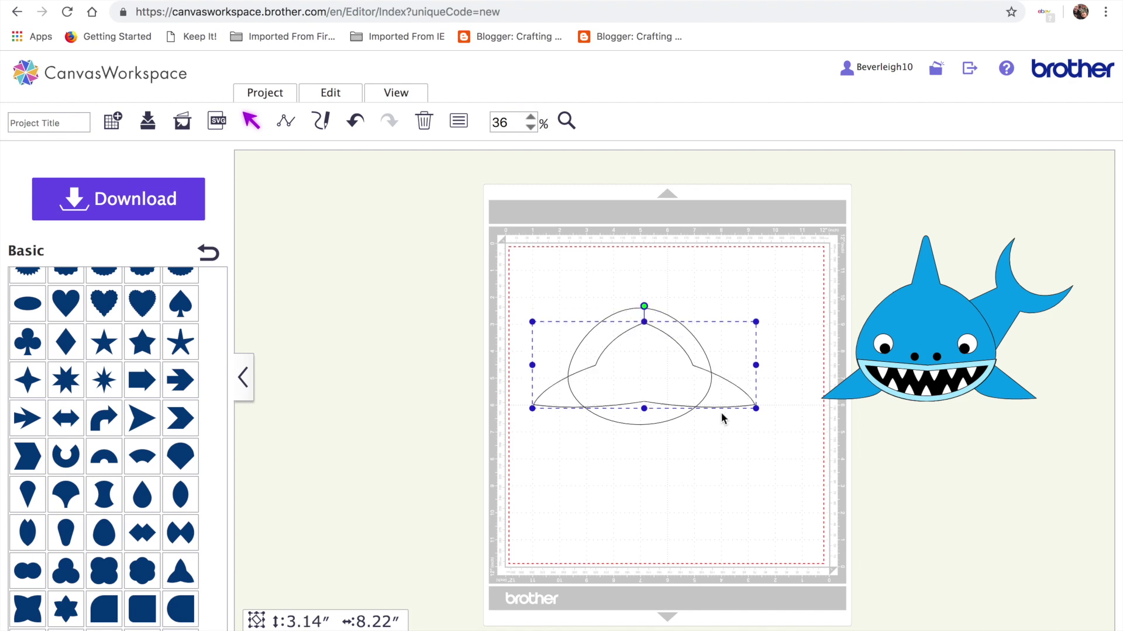
pyautogui.moveTo(644, 382); pyautogui.dragTo(641, 387)
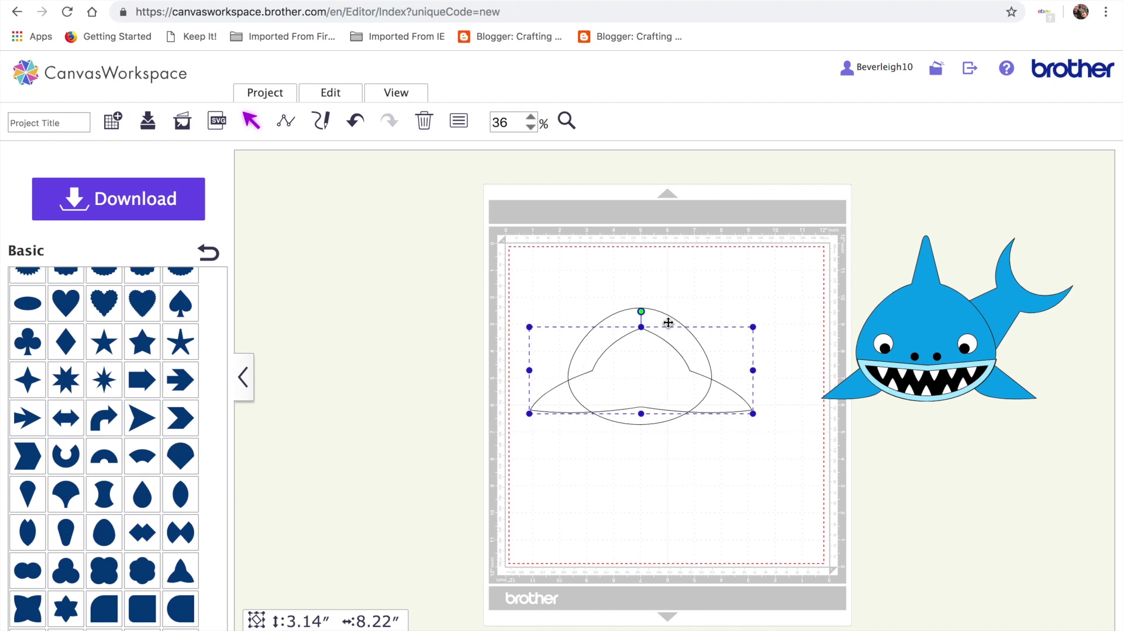
# Step: Align the body and fin shapes on their common vertical centre line and merge them into one outline
pyautogui.moveTo(540, 283); pyautogui.dragTo(787, 471)
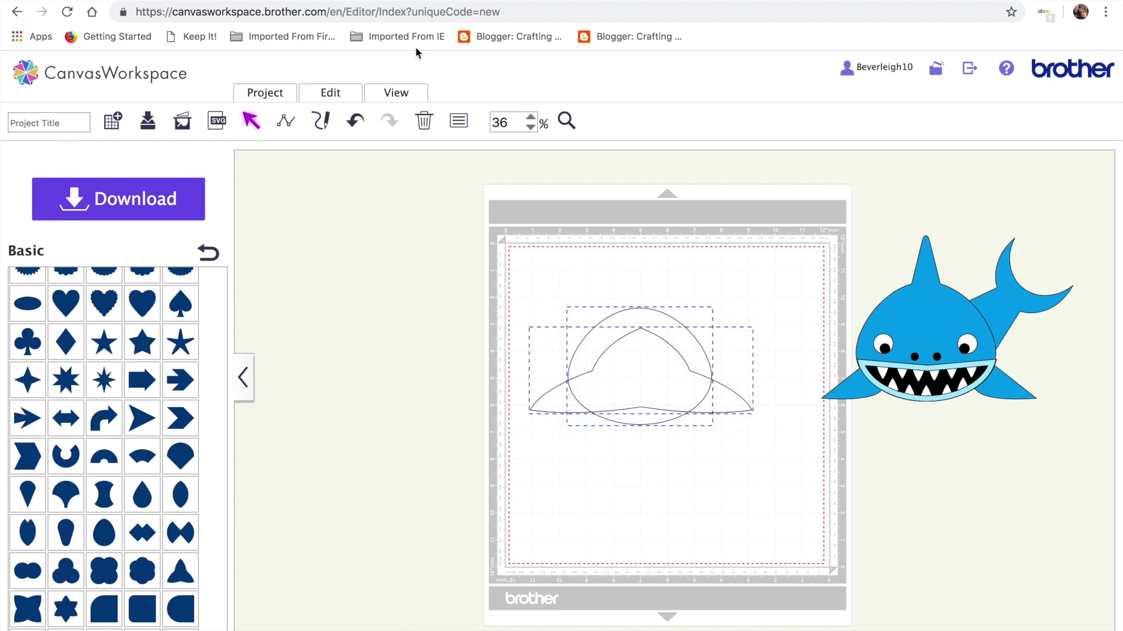
pyautogui.click(321, 93)
pyautogui.click(389, 266)
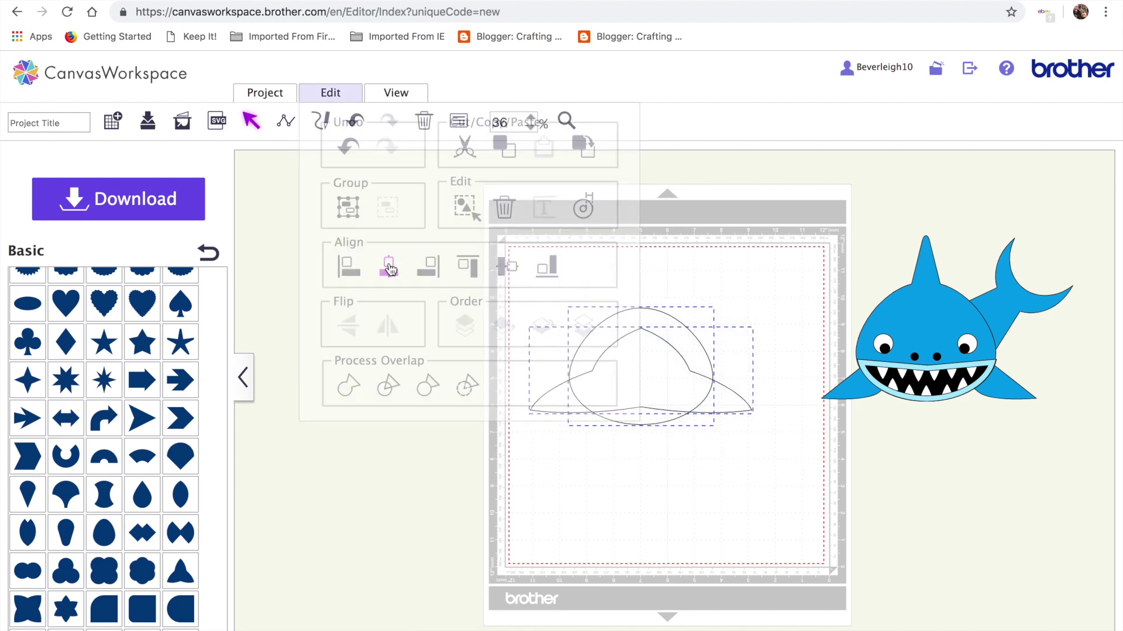
pyautogui.click(338, 98)
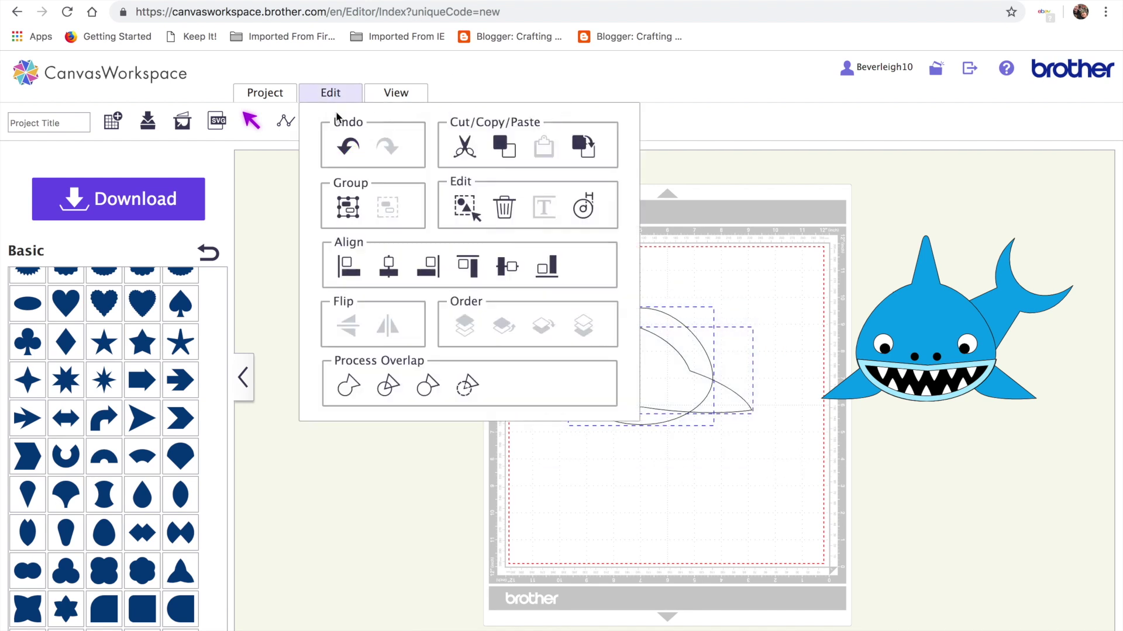
pyautogui.click(360, 388)
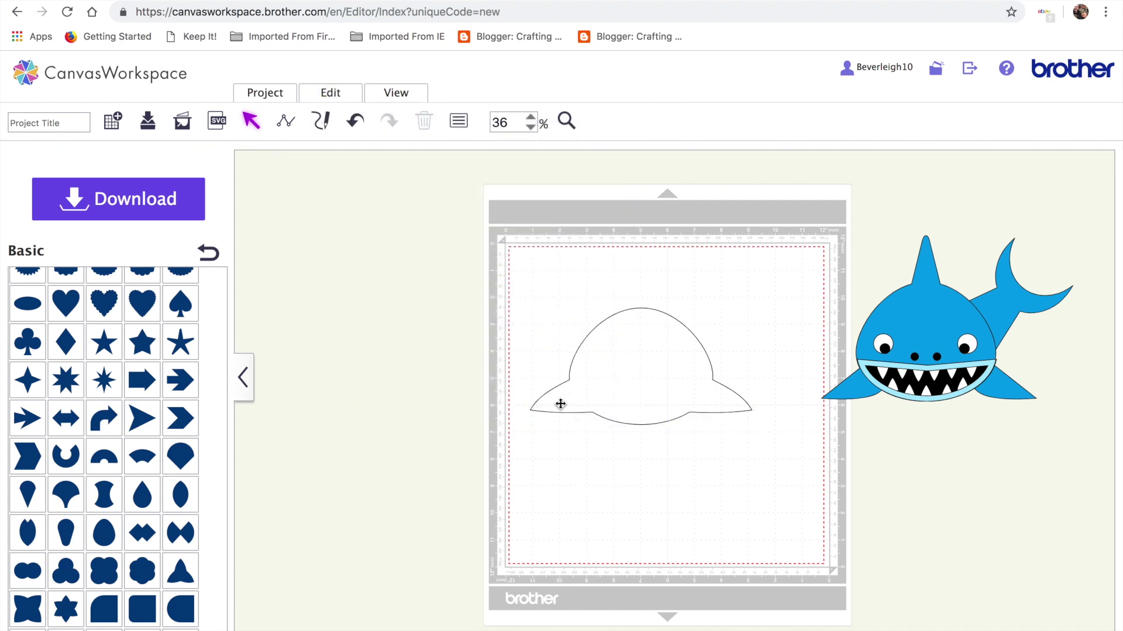
# Step: Edit the merged outline's points to pull both side-fin tips slightly downward
pyautogui.doubleClick(561, 408)
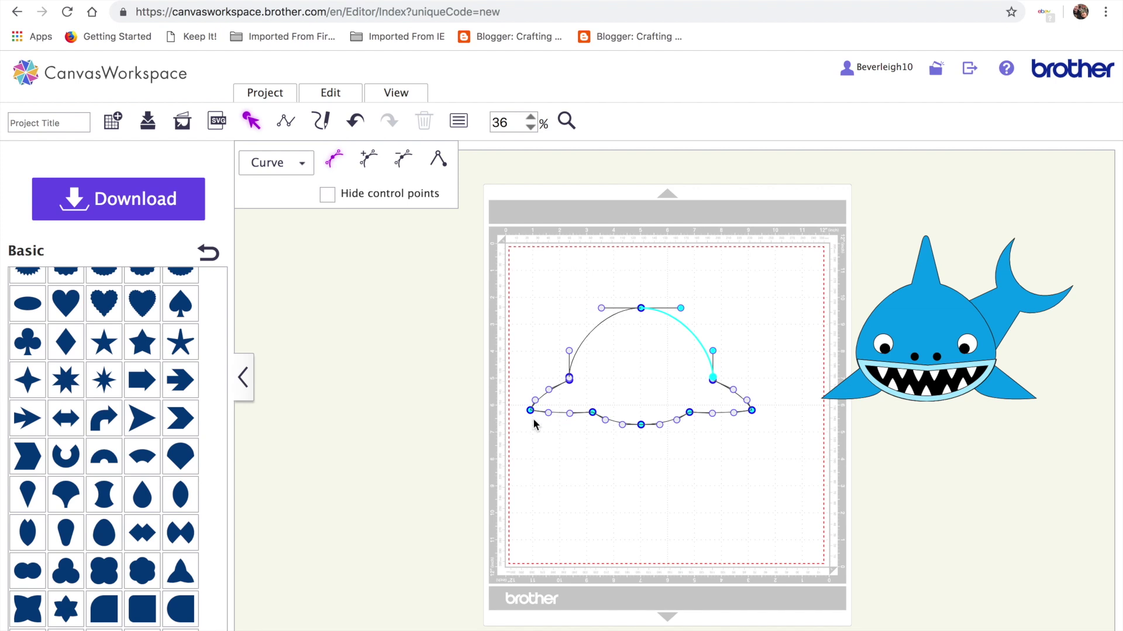
pyautogui.moveTo(530, 412); pyautogui.dragTo(534, 429)
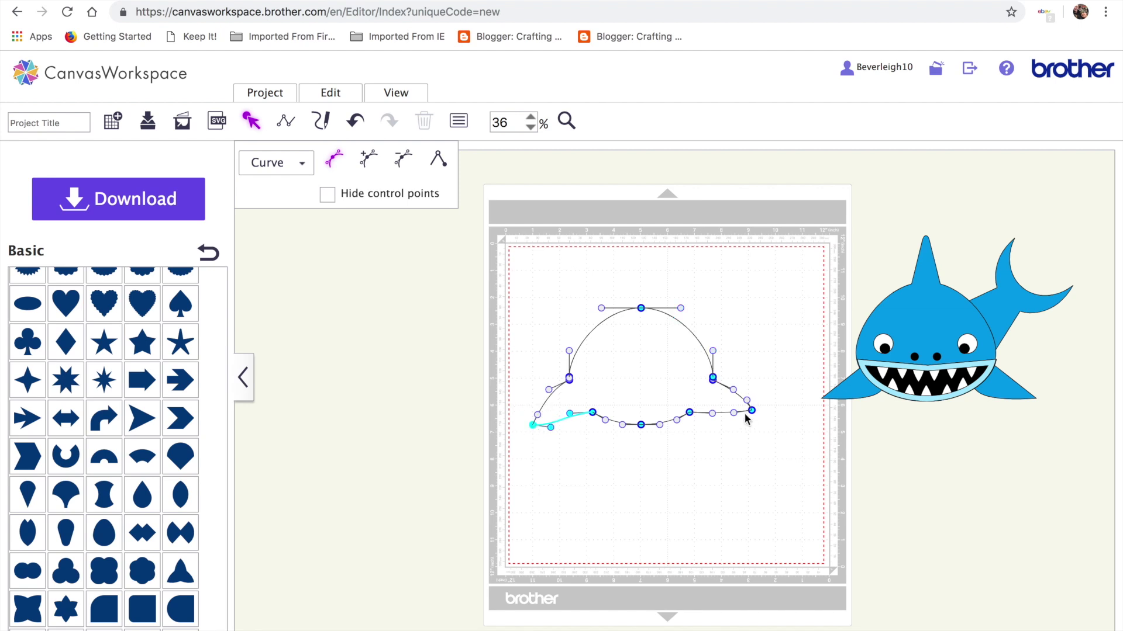
pyautogui.moveTo(751, 415); pyautogui.dragTo(753, 425)
pyautogui.click(689, 478)
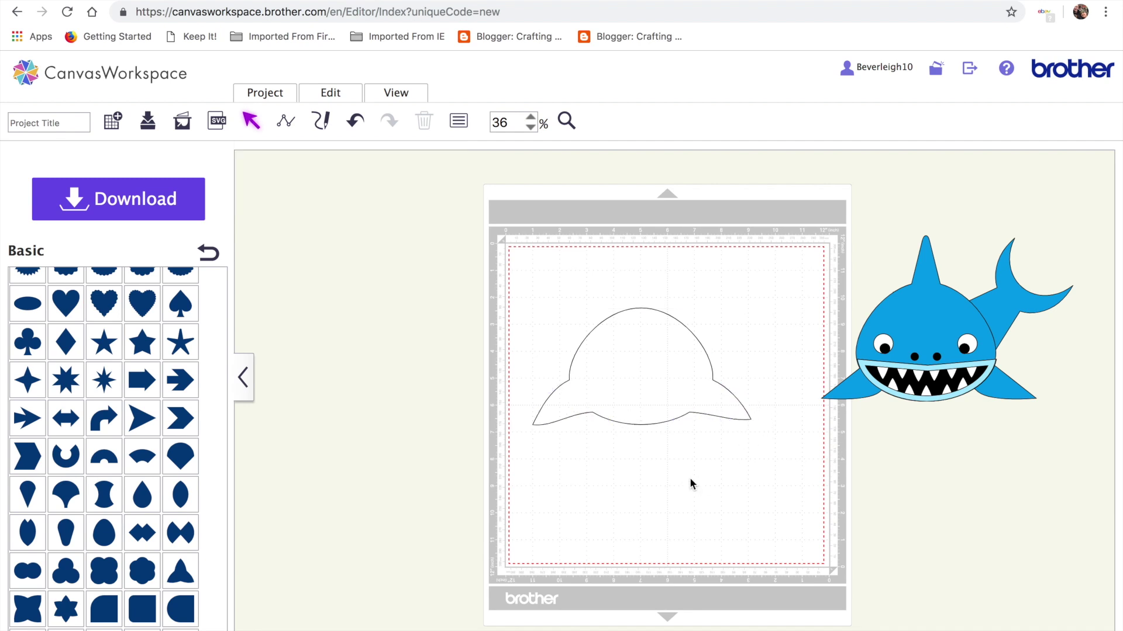
# Step: Try to reshape the right fin's tip by moving its point and curve handles, and undo the attempt
pyautogui.doubleClick(749, 418)
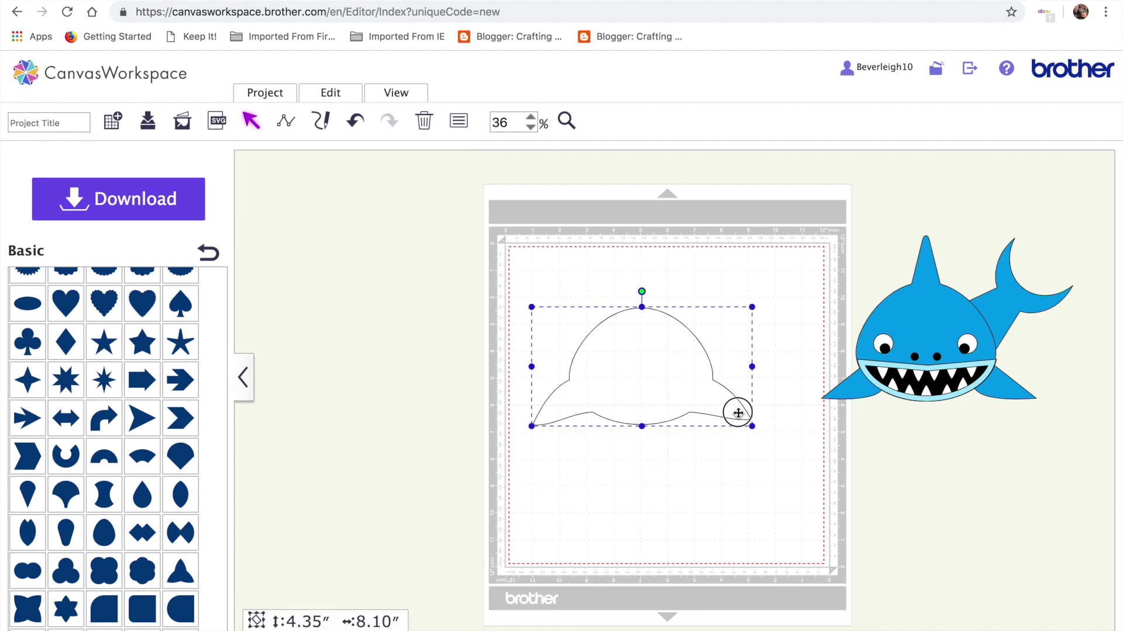
pyautogui.click(754, 424)
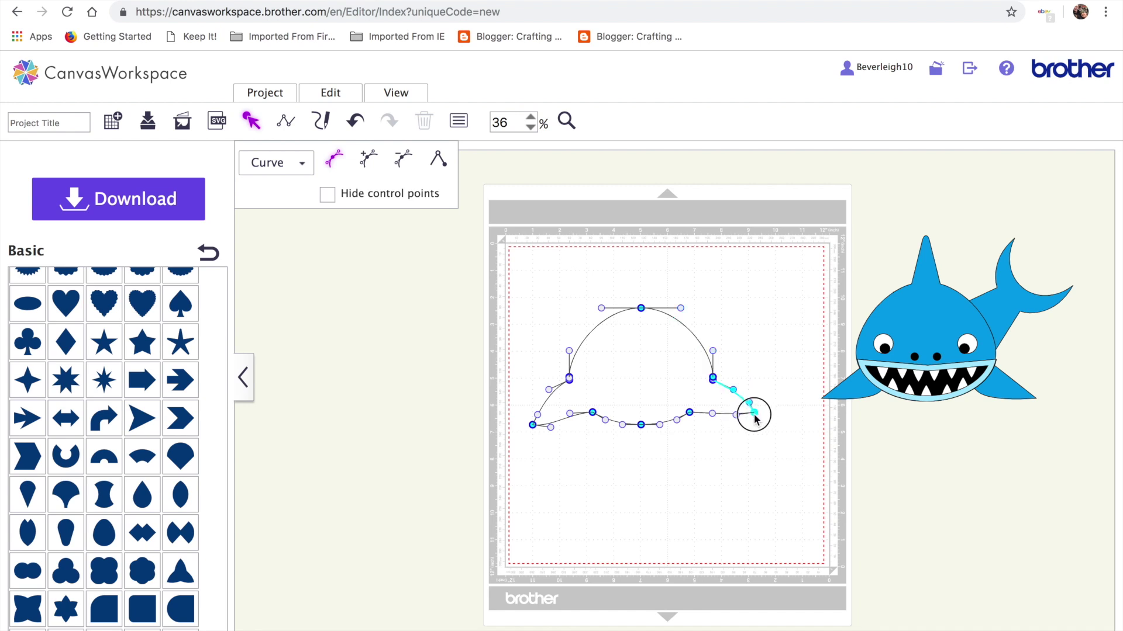
pyautogui.click(733, 429)
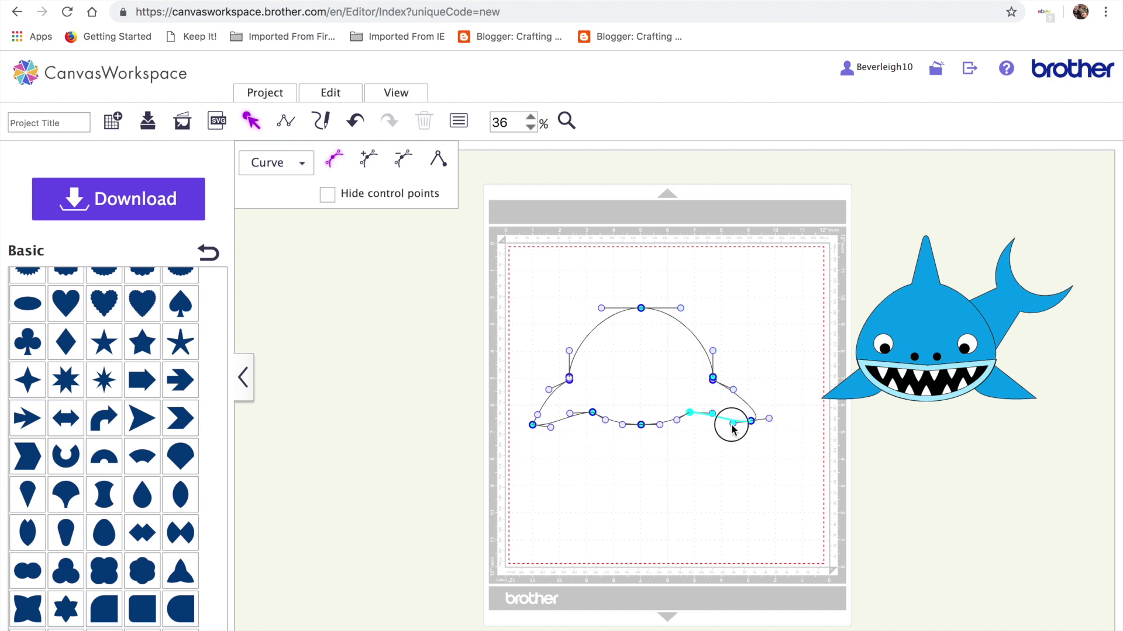
pyautogui.click(349, 121)
# Step: Hide the control points and move the left fin's tip level with the right fin's tip
pyautogui.doubleClick(697, 394)
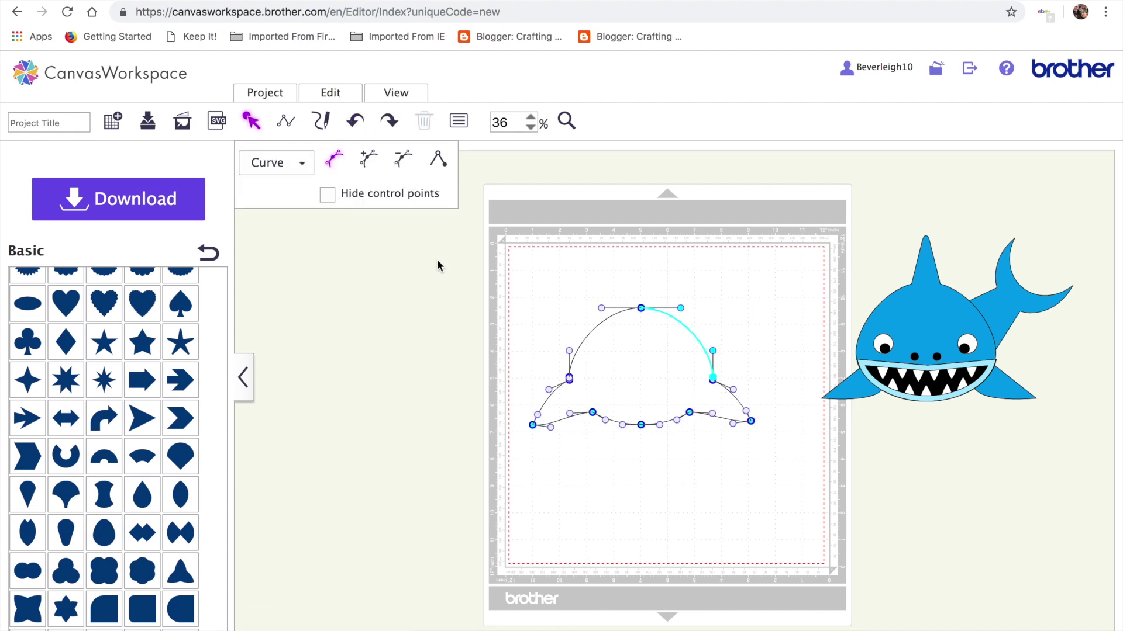
pyautogui.click(328, 194)
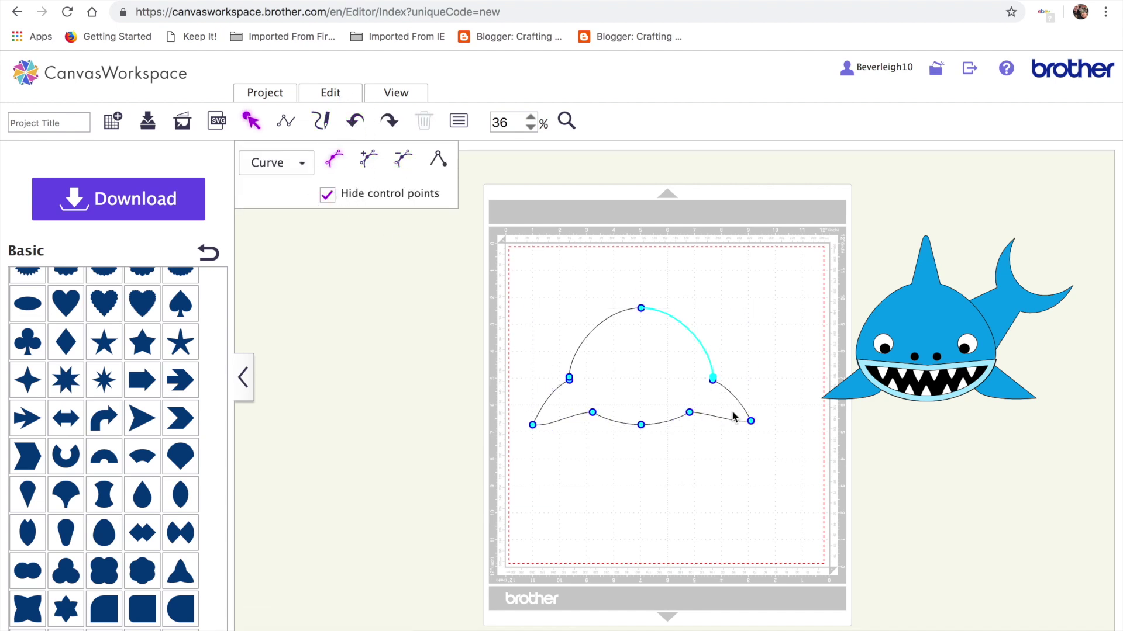
pyautogui.click(751, 421)
pyautogui.click(532, 425)
pyautogui.moveTo(534, 428); pyautogui.dragTo(534, 435)
pyautogui.moveTo(534, 436); pyautogui.dragTo(532, 424)
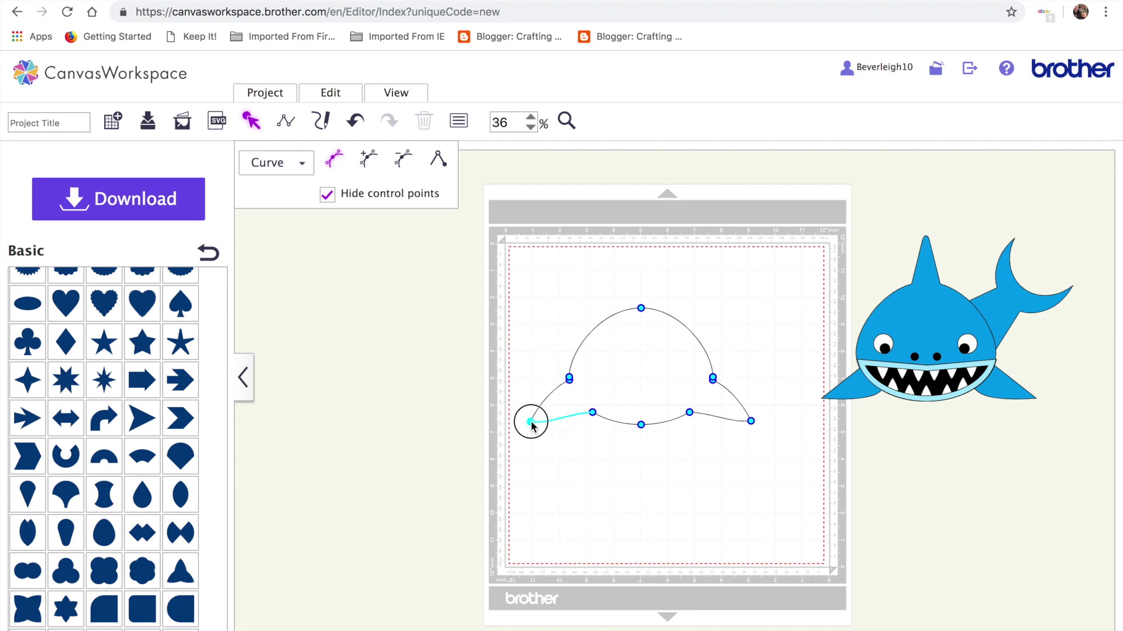
pyautogui.click(605, 496)
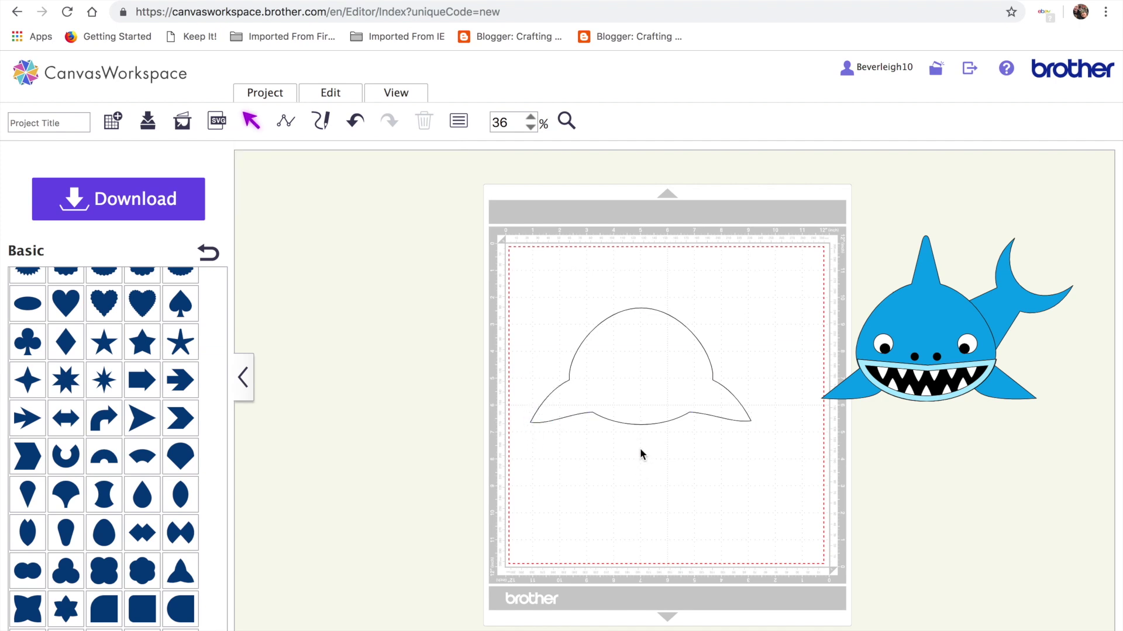
# Step: Add the rounded triangle from the Basic shapes, narrow it to about 1.77" wide, and place it over the top of the body as a dorsal fin
pyautogui.scroll(-1, 113, 554)
pyautogui.scroll(5, 113, 554)
pyautogui.scroll(4, 113, 554)
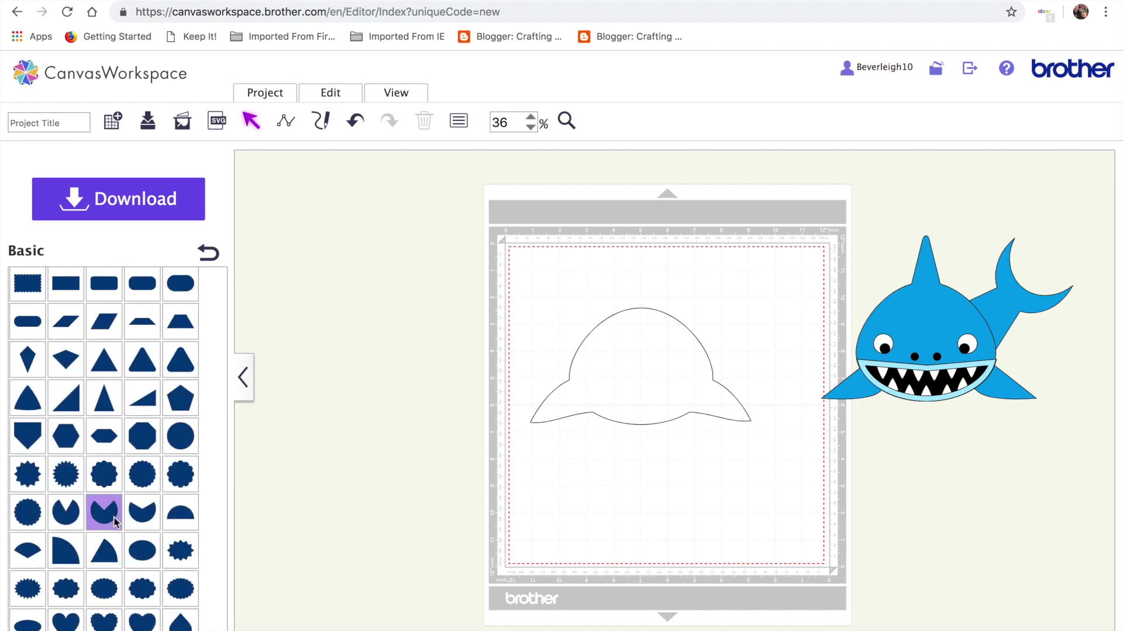
pyautogui.scroll(2, 114, 517)
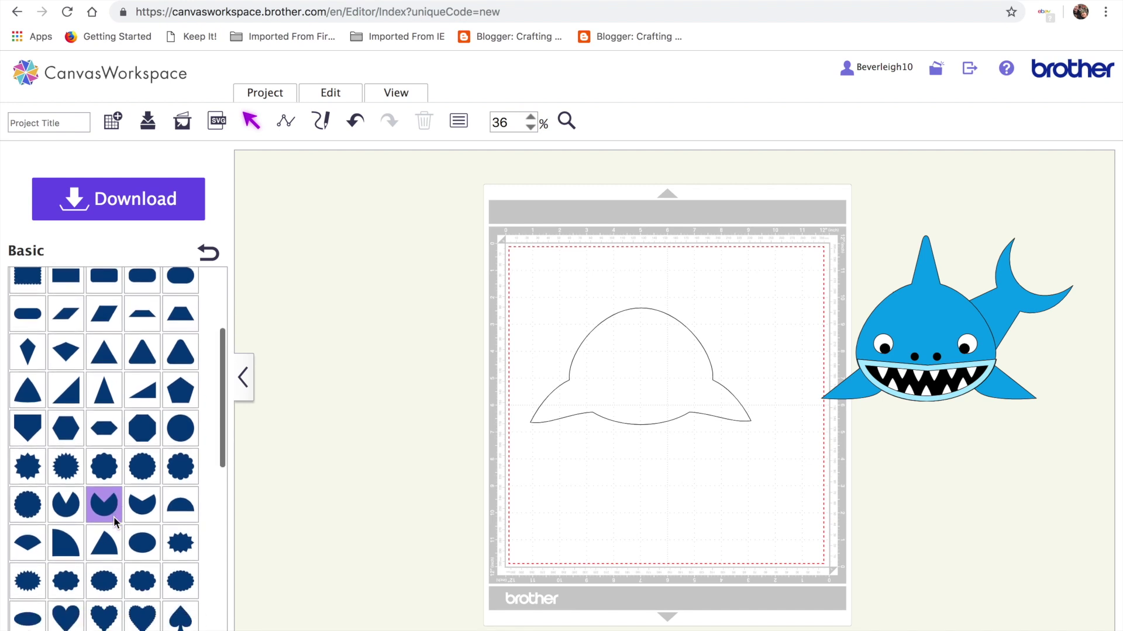
pyautogui.click(142, 361)
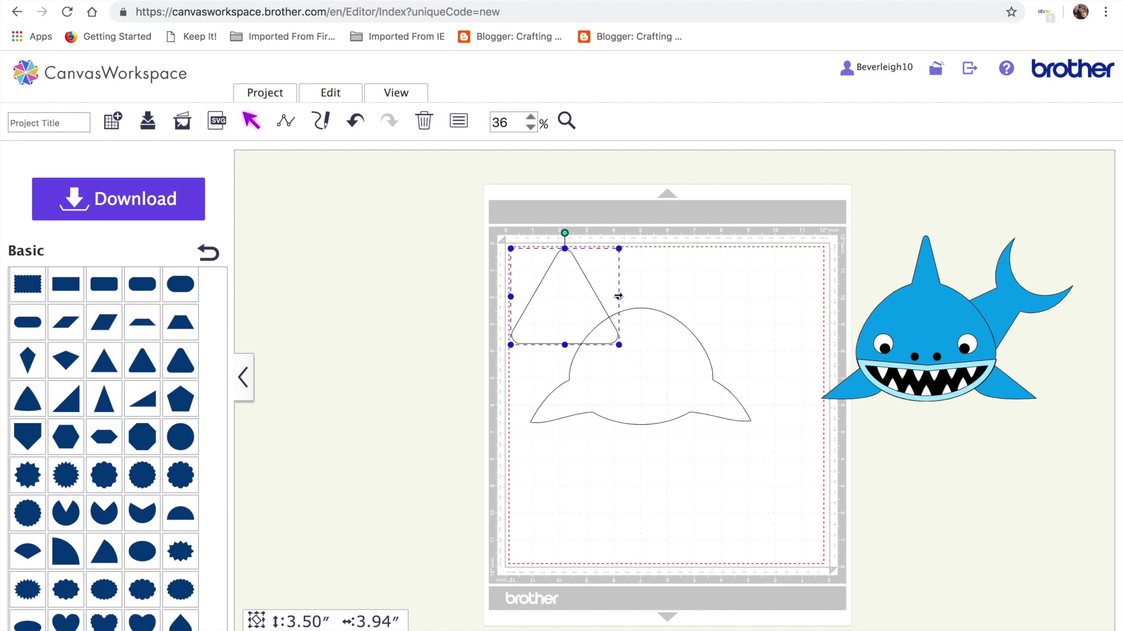
pyautogui.moveTo(618, 298)
pyautogui.mouseDown()
pyautogui.moveTo(546, 296)
pyautogui.moveTo(648, 329)
pyautogui.moveTo(619, 321)
pyautogui.moveTo(632, 313)
pyautogui.mouseUp()
# Step: Align the dorsal fin and body outline on their vertical centre line and merge them into one outline
pyautogui.moveTo(771, 434)
pyautogui.mouseDown()
pyautogui.moveTo(556, 348)
pyautogui.moveTo(499, 257)
pyautogui.mouseUp()
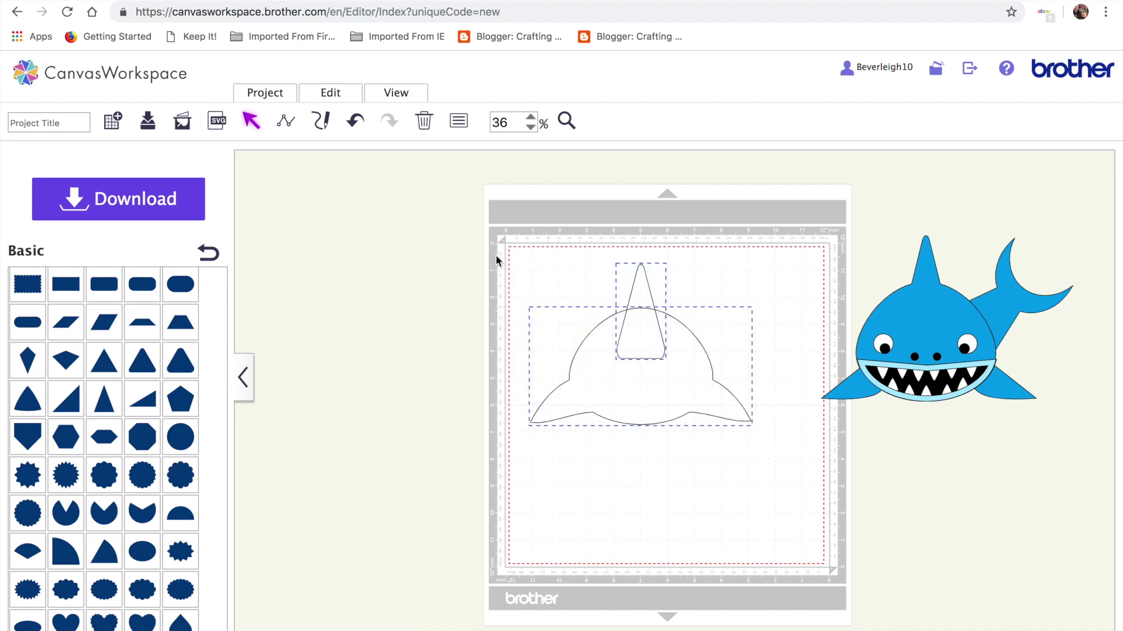
pyautogui.click(331, 92)
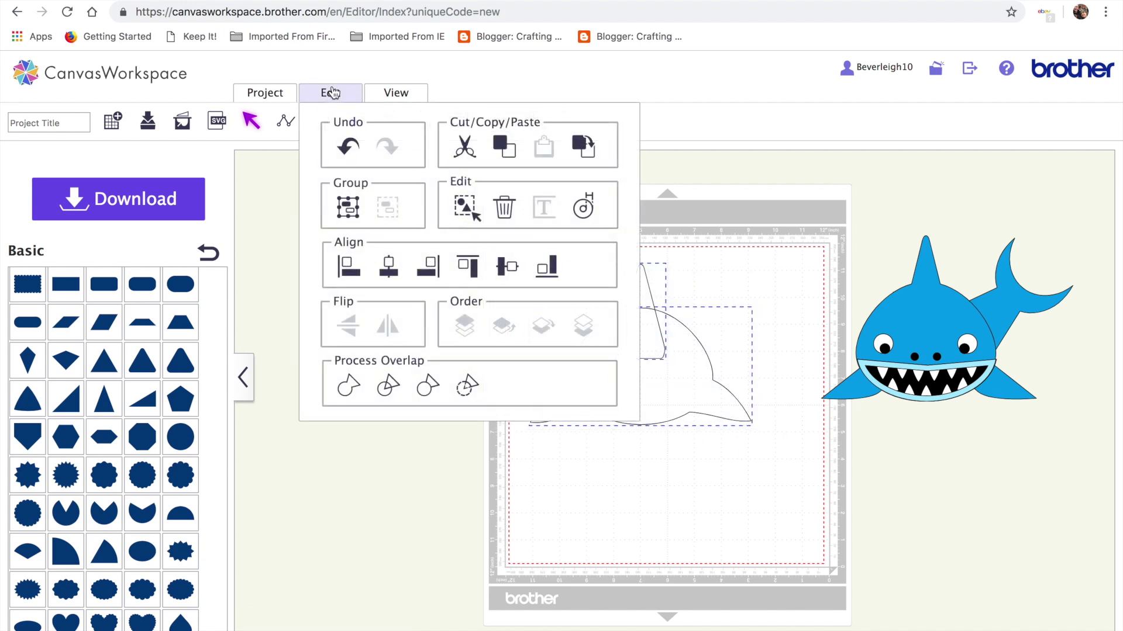
pyautogui.click(388, 267)
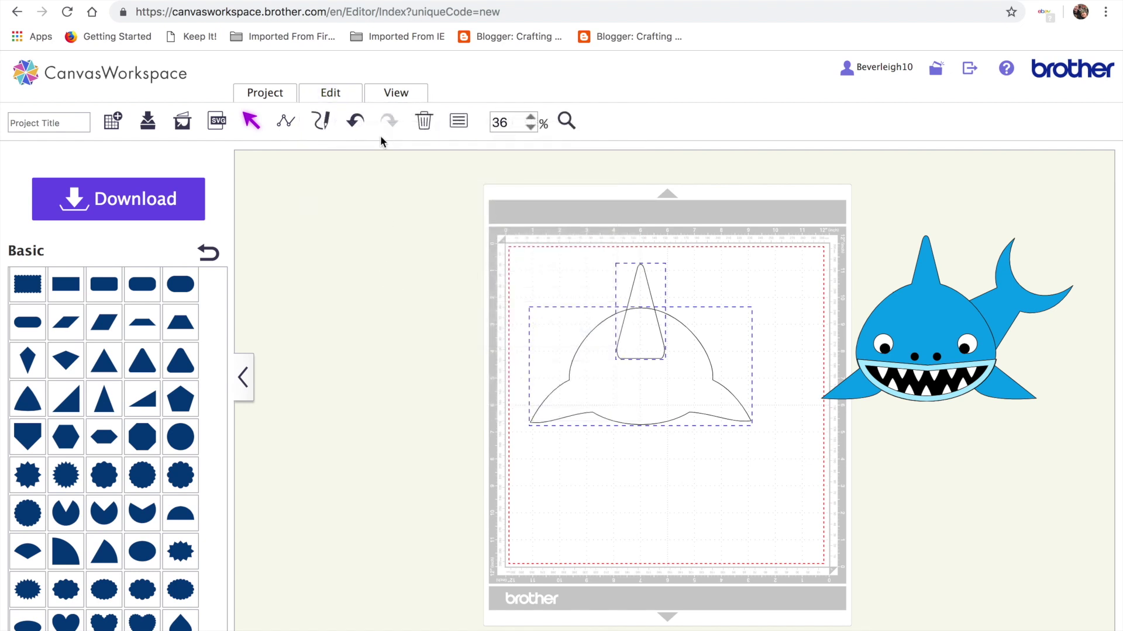
pyautogui.click(321, 94)
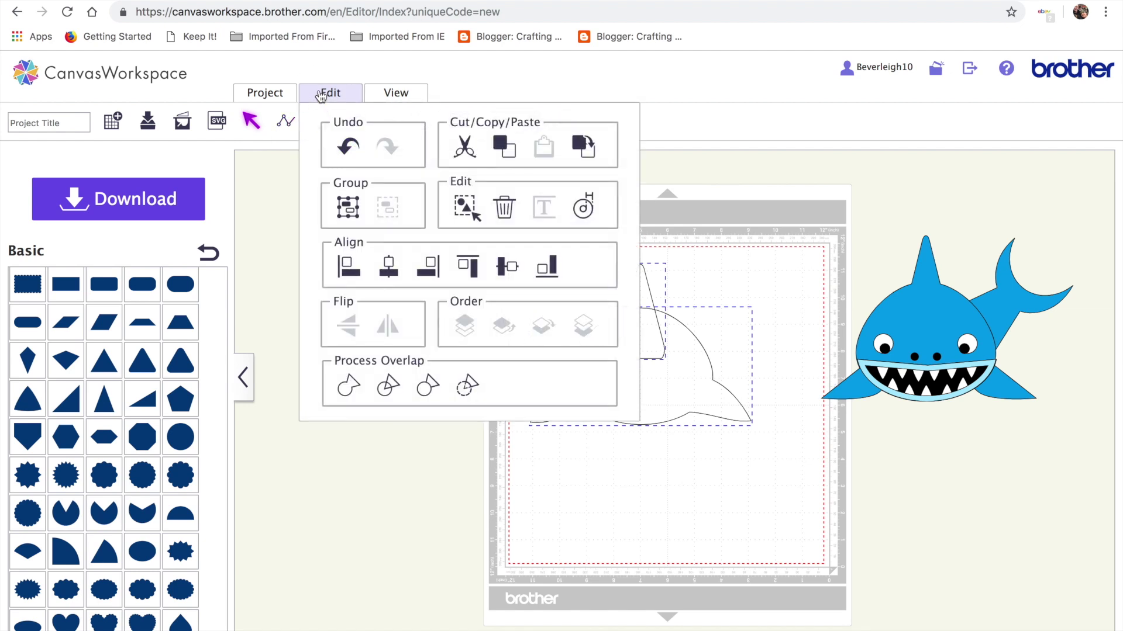
pyautogui.click(345, 386)
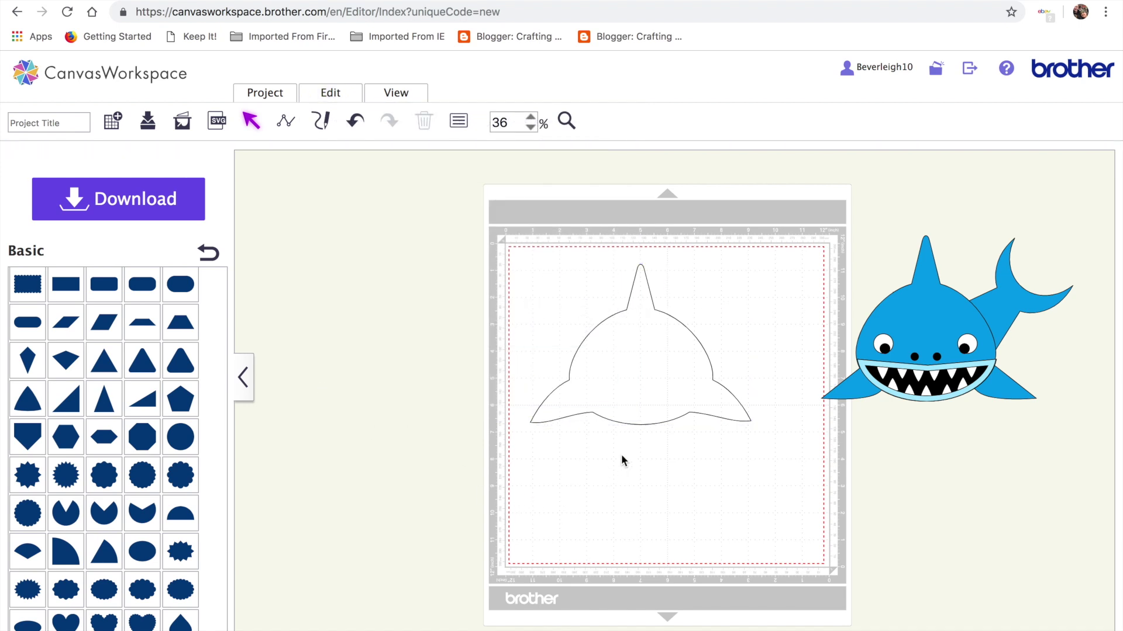
# Step: Undo the dorsal fin merge and widen the fin to about 2.06", positioned slightly higher over the body
pyautogui.click(355, 121)
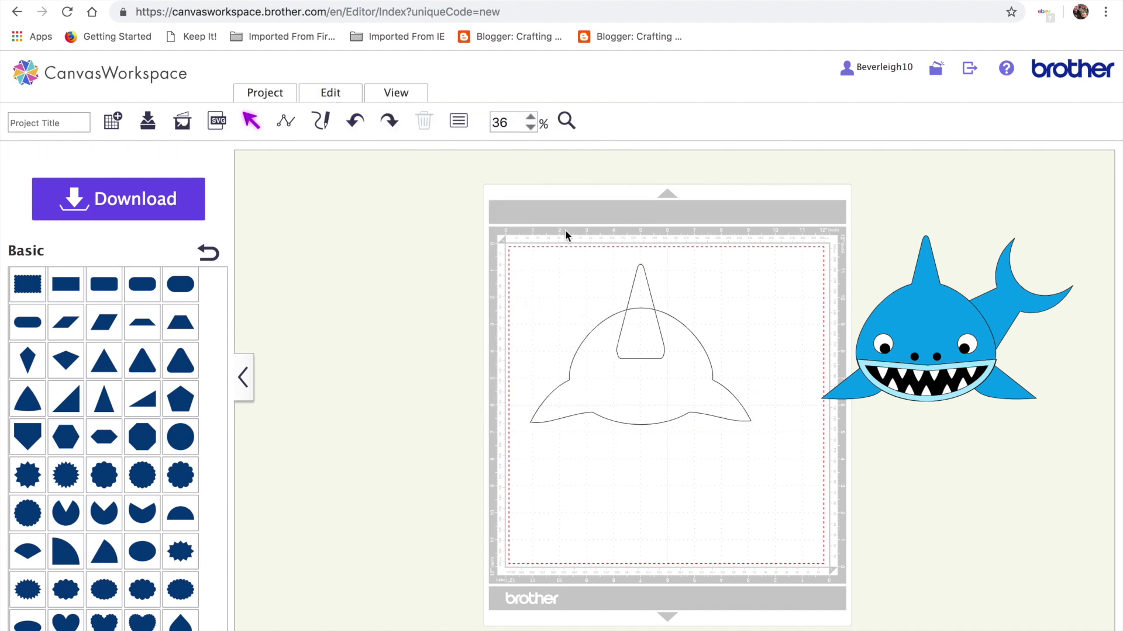
pyautogui.click(649, 316)
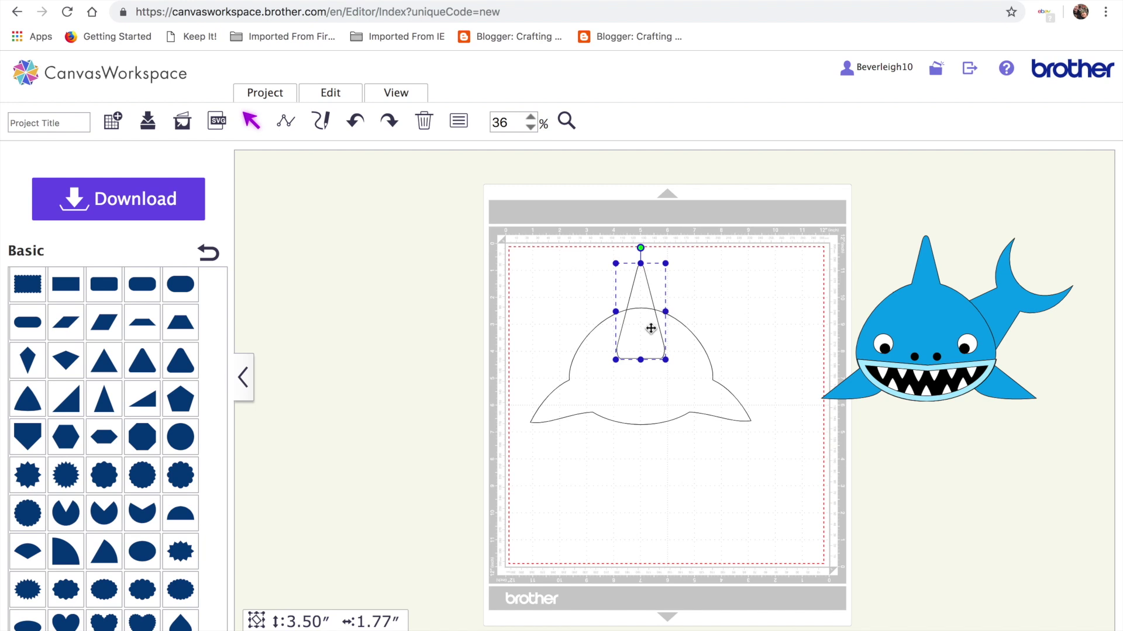
pyautogui.moveTo(665, 312); pyautogui.dragTo(646, 325)
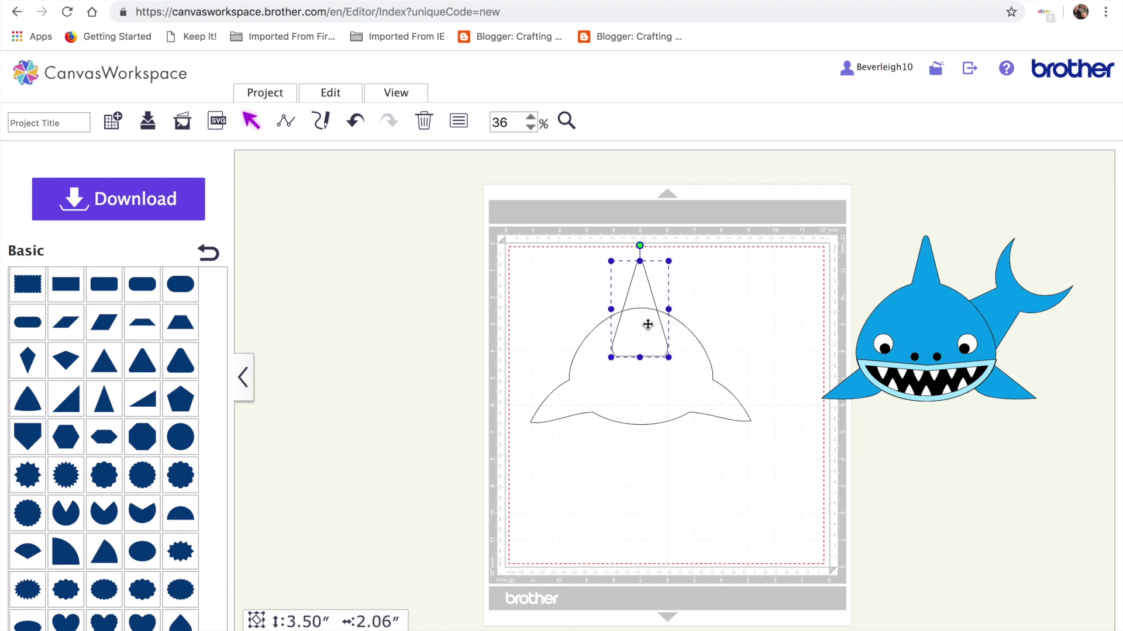
# Step: Align the widened dorsal fin with the body outline on their centre line and merge them again
pyautogui.moveTo(482, 218); pyautogui.dragTo(768, 433)
pyautogui.moveTo(493, 219); pyautogui.dragTo(769, 435)
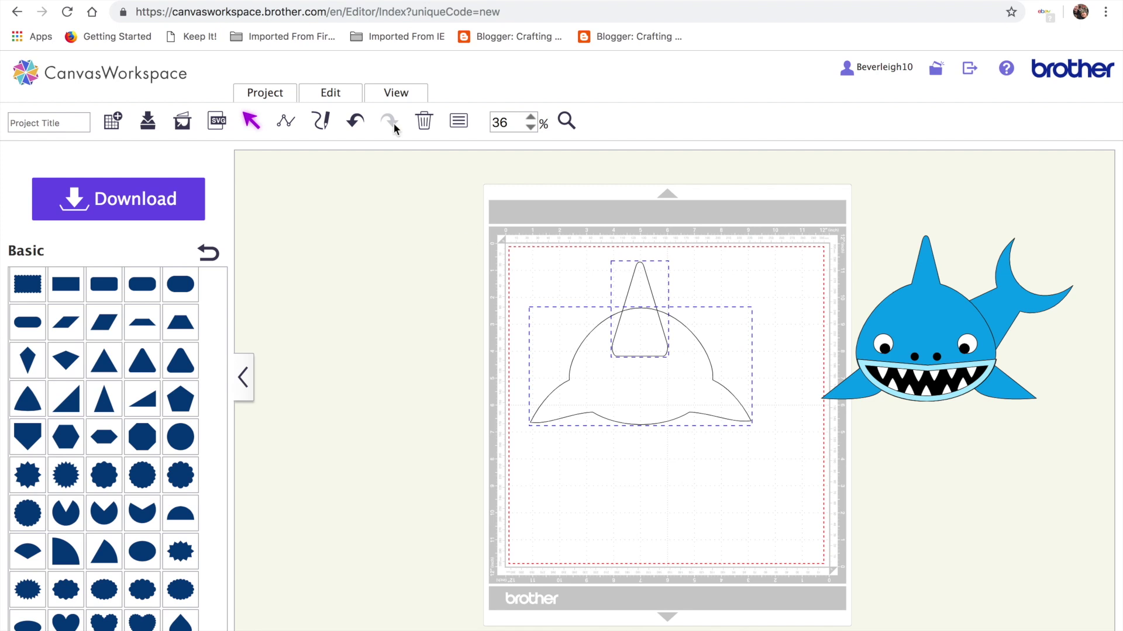
pyautogui.click(342, 94)
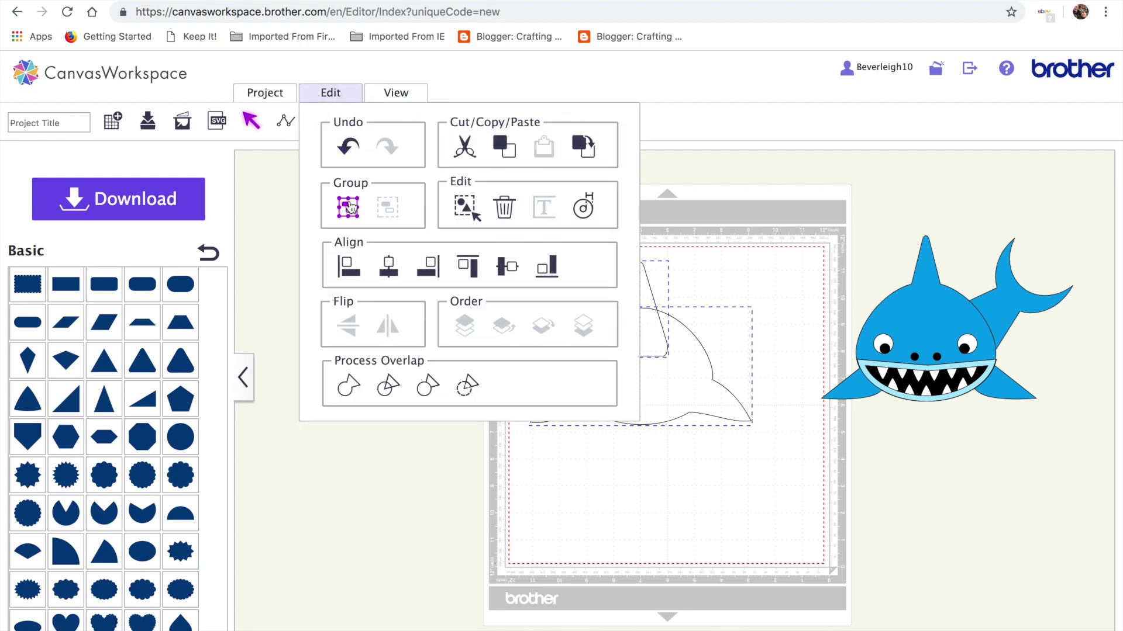
pyautogui.click(390, 267)
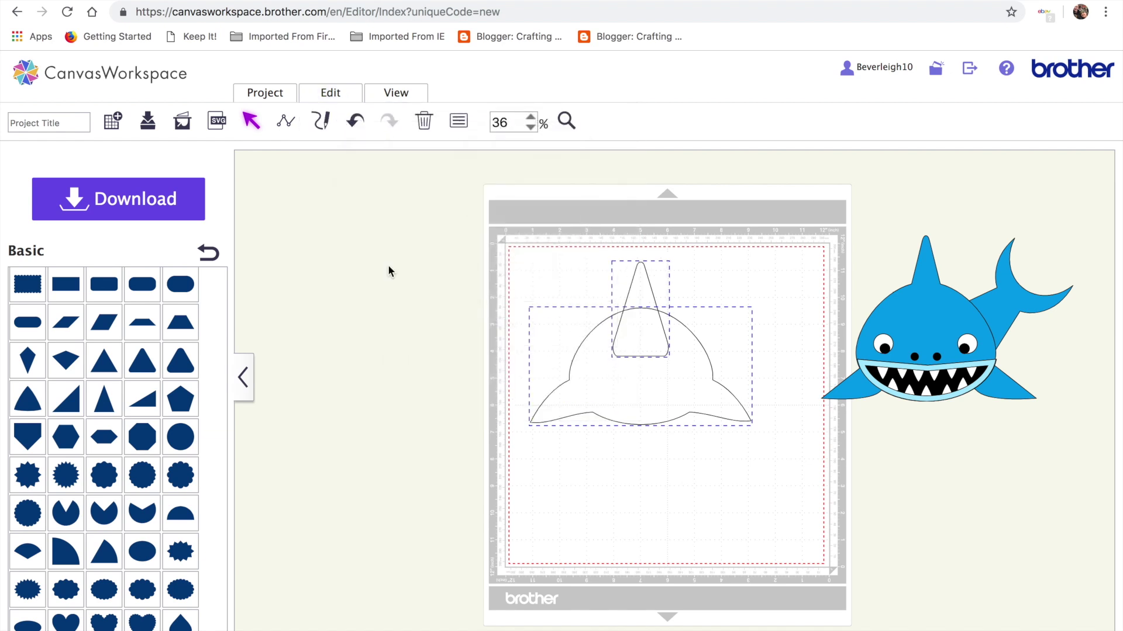
pyautogui.click(329, 94)
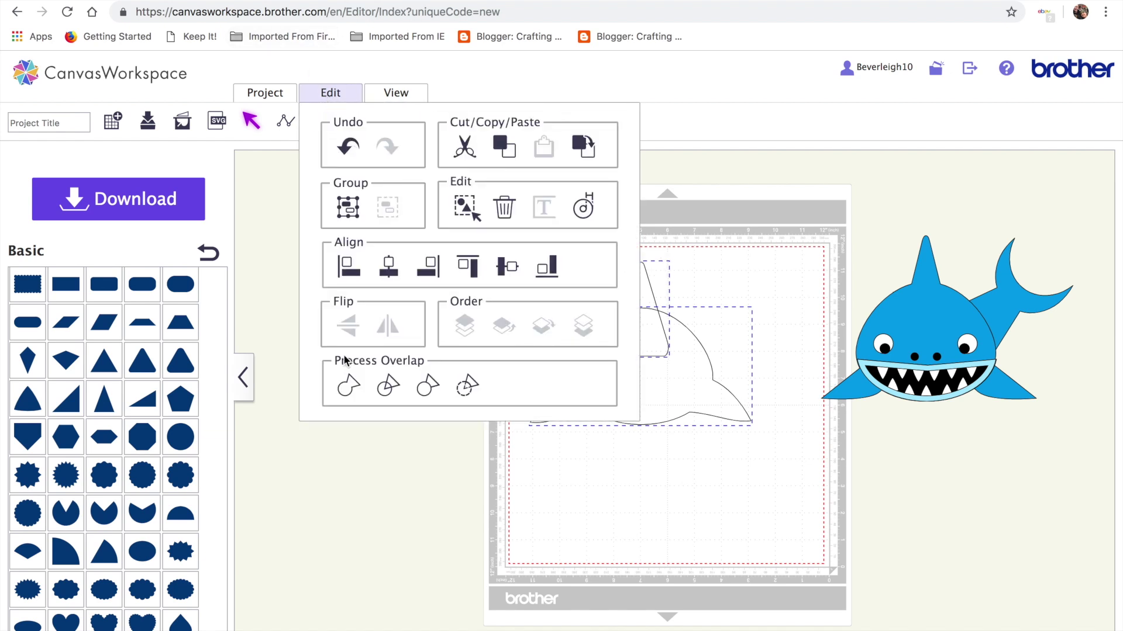
pyautogui.click(349, 386)
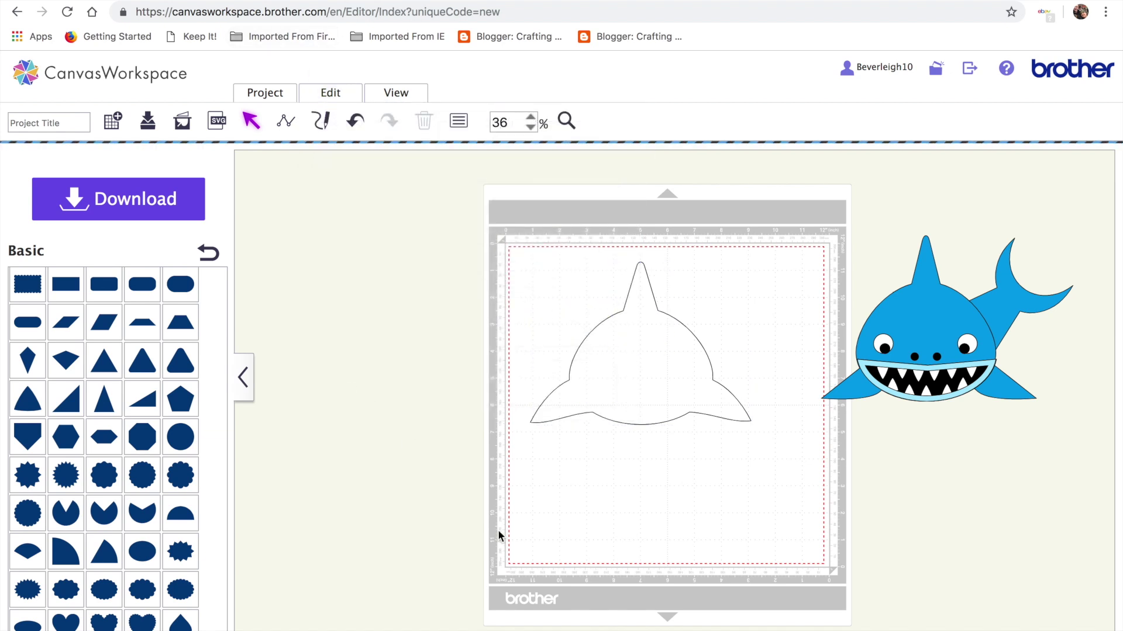
# Step: Undo the edits back to the separate, overlapping body and side-fin shapes from before their first alignment and merge
pyautogui.click(626, 382)
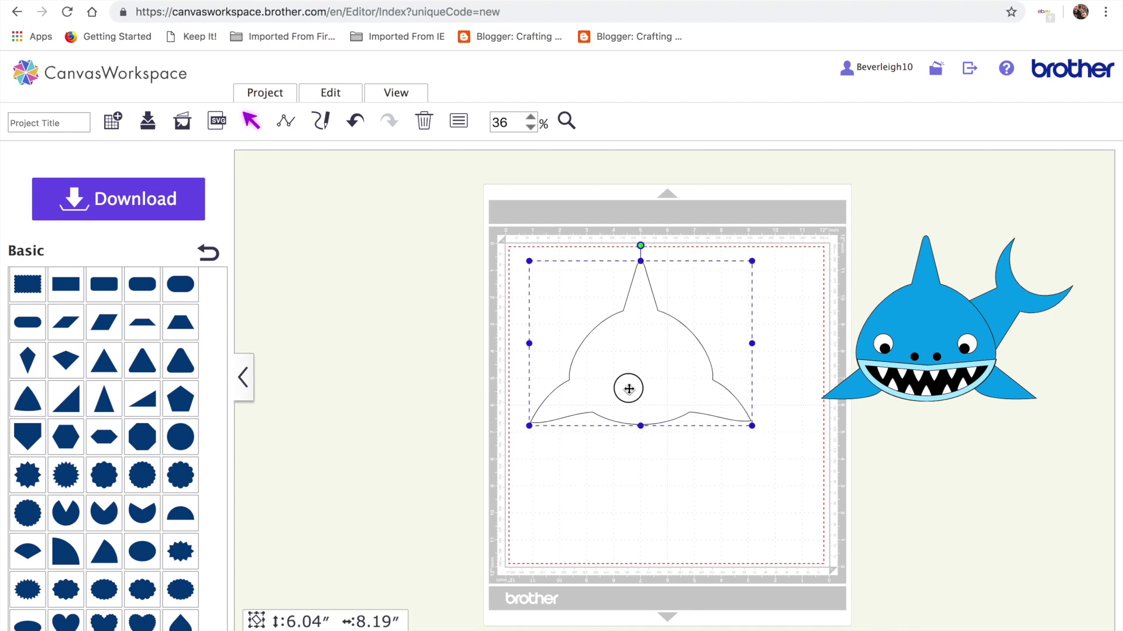
pyautogui.moveTo(629, 388); pyautogui.dragTo(623, 388)
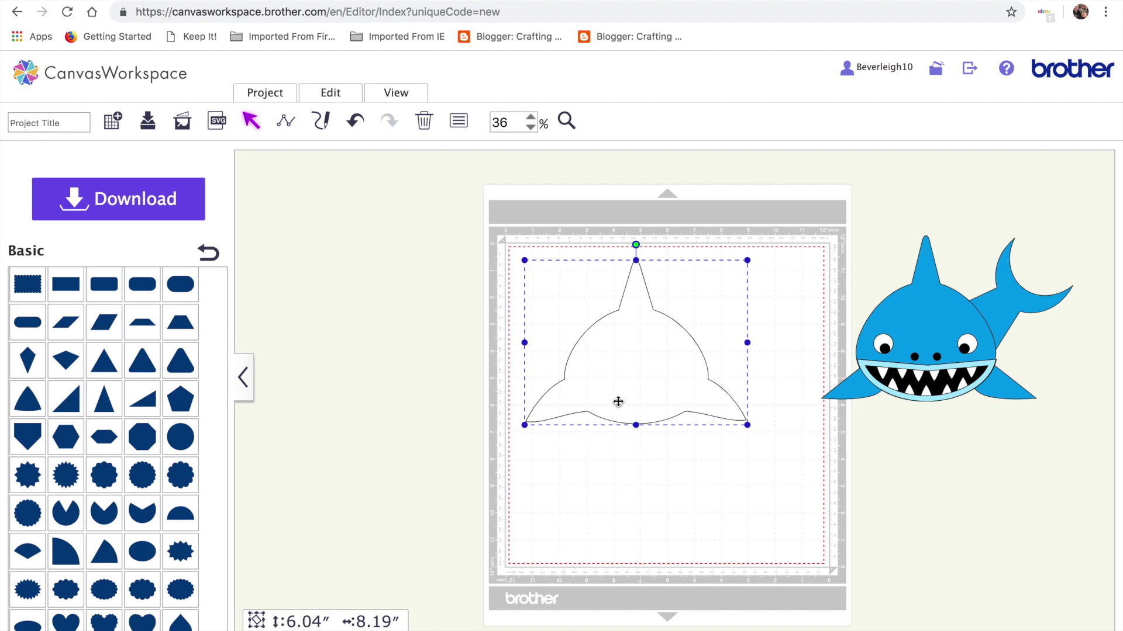
pyautogui.click(356, 122)
pyautogui.click(356, 122)
pyautogui.click(356, 122)
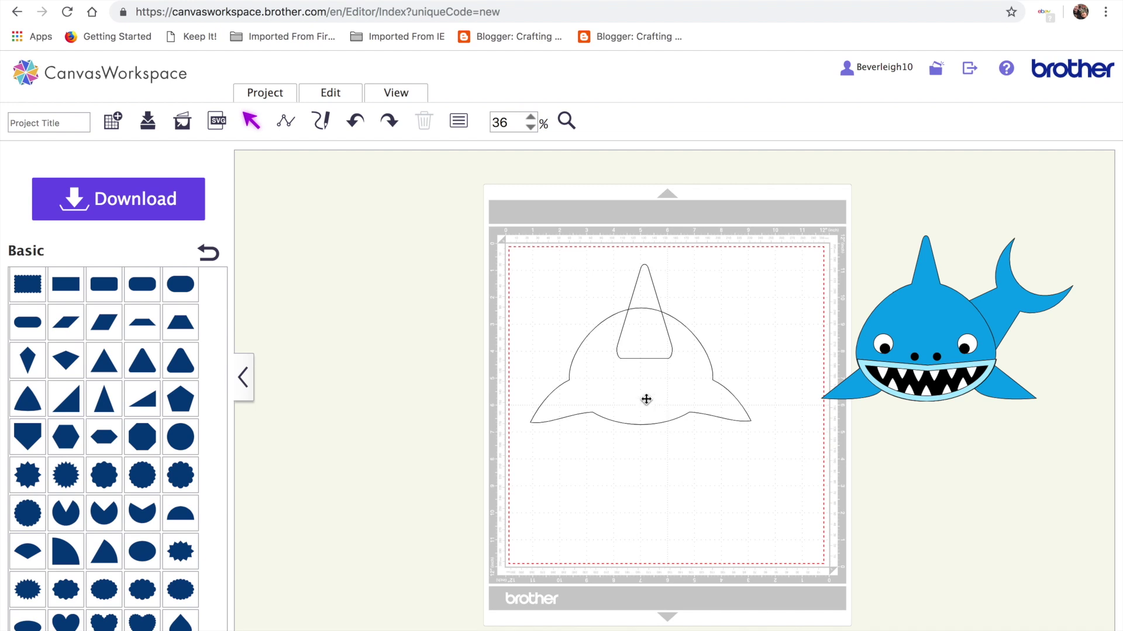
pyautogui.click(349, 123)
pyautogui.click(349, 122)
pyautogui.click(349, 123)
pyautogui.click(349, 123)
pyautogui.click(349, 122)
pyautogui.click(349, 122)
pyautogui.click(348, 123)
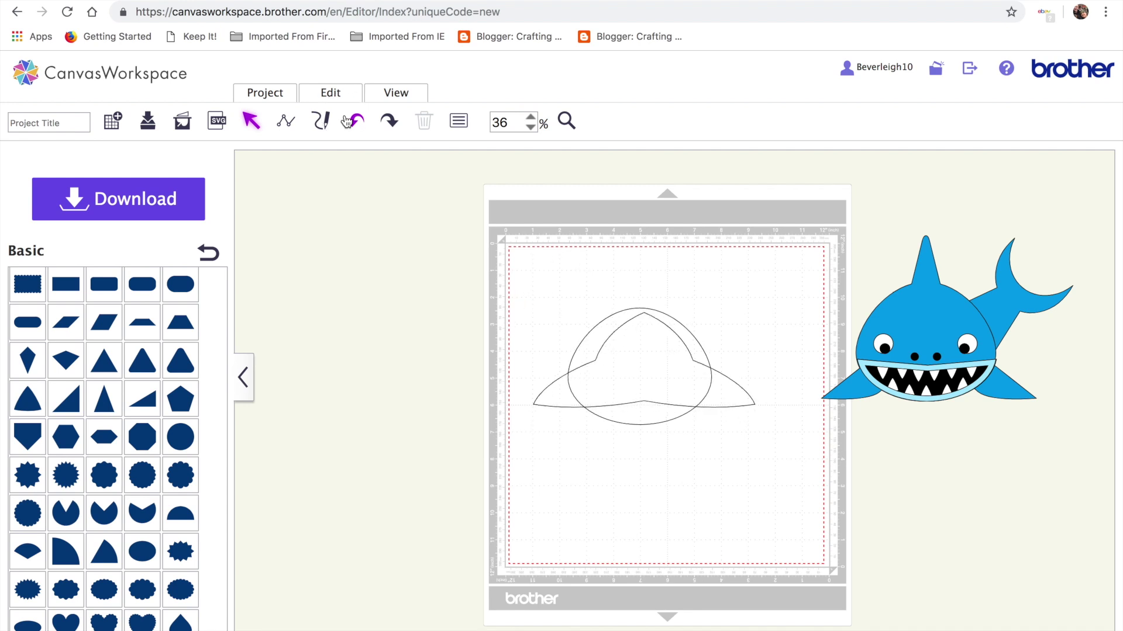
# Step: Place a duplicate of the body outline left of the mat and recentre the side-fin shape over the original body
pyautogui.click(654, 414)
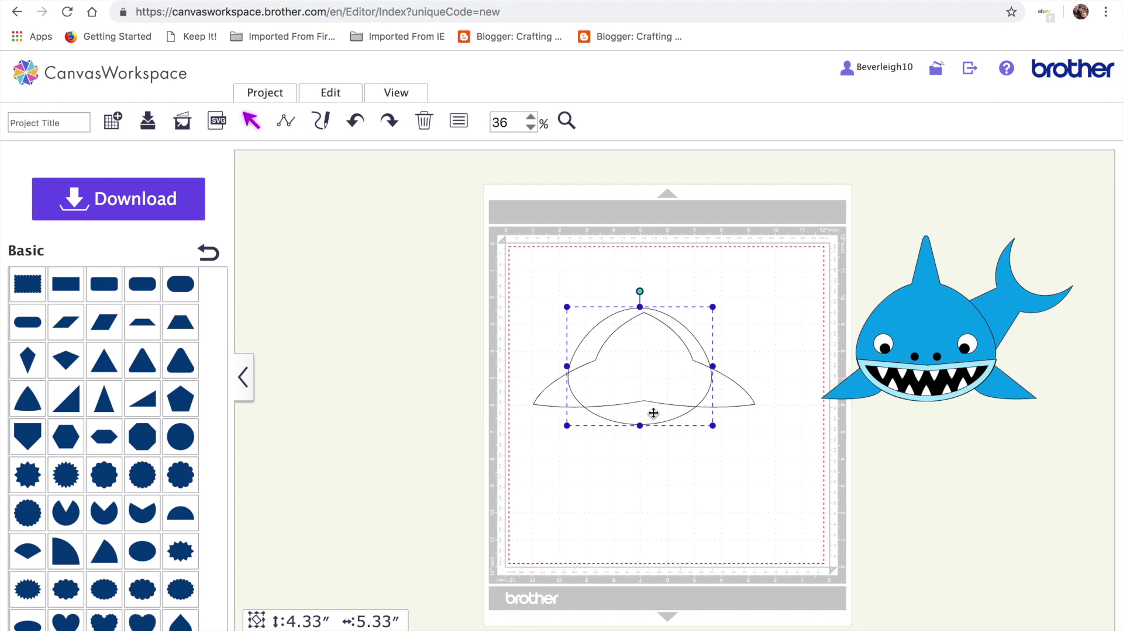
pyautogui.moveTo(652, 409); pyautogui.dragTo(326, 374)
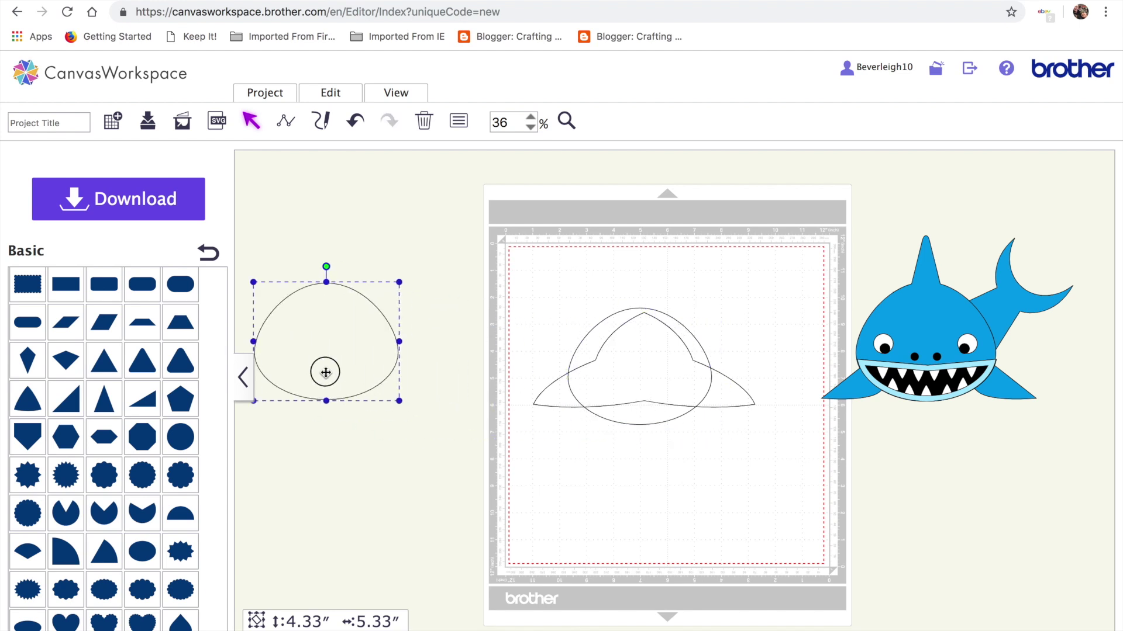
pyautogui.moveTo(626, 383); pyautogui.dragTo(623, 385)
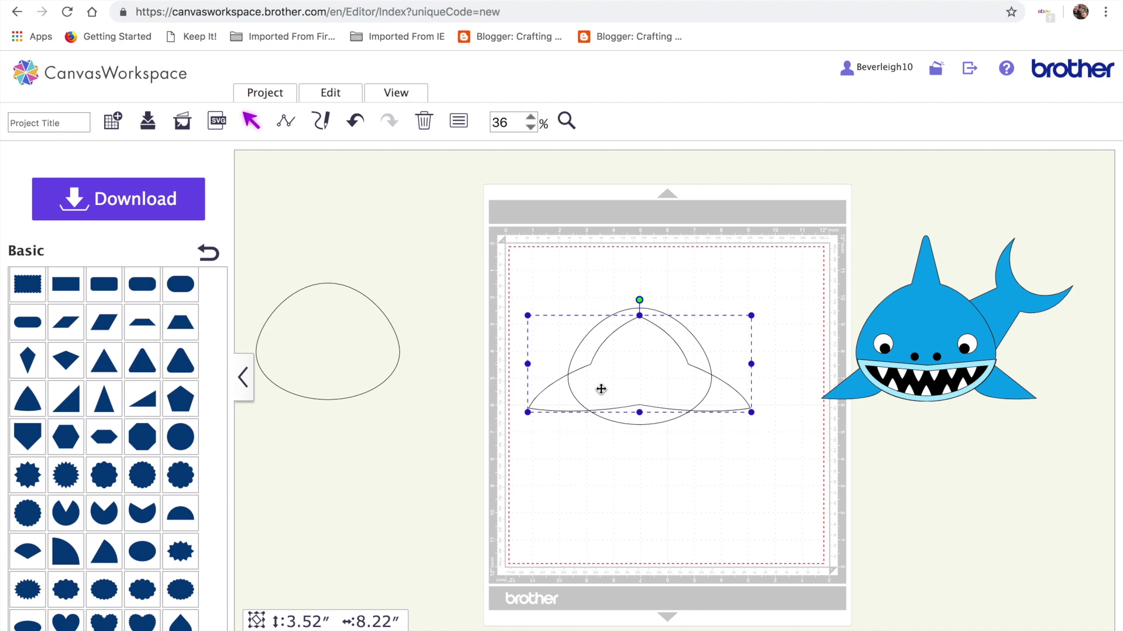
# Step: Flip the original body outline on the mat vertically
pyautogui.click(649, 310)
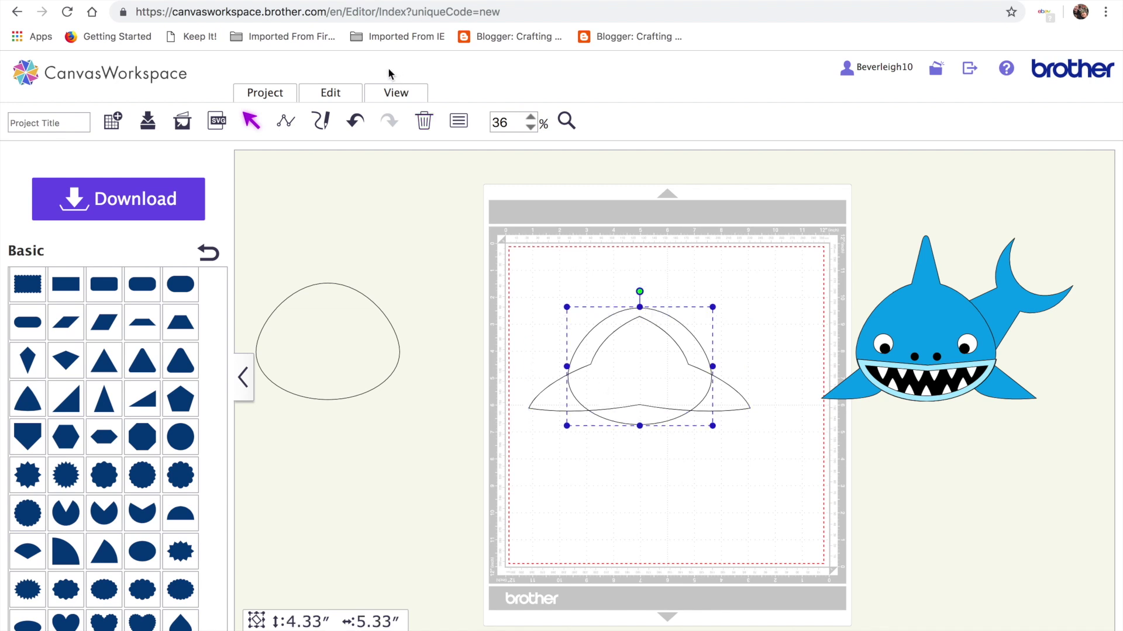
pyautogui.click(331, 93)
pyautogui.click(352, 327)
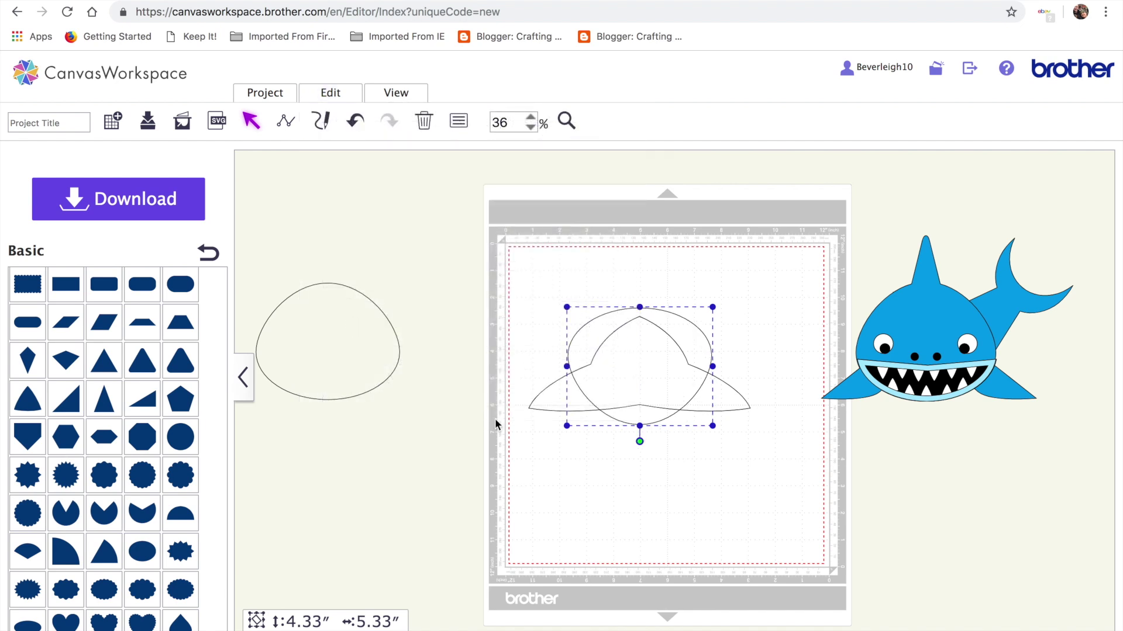
# Step: Flip the side-fin shape vertically and shift it slightly lower over the body outline
pyautogui.click(553, 391)
pyautogui.click(338, 98)
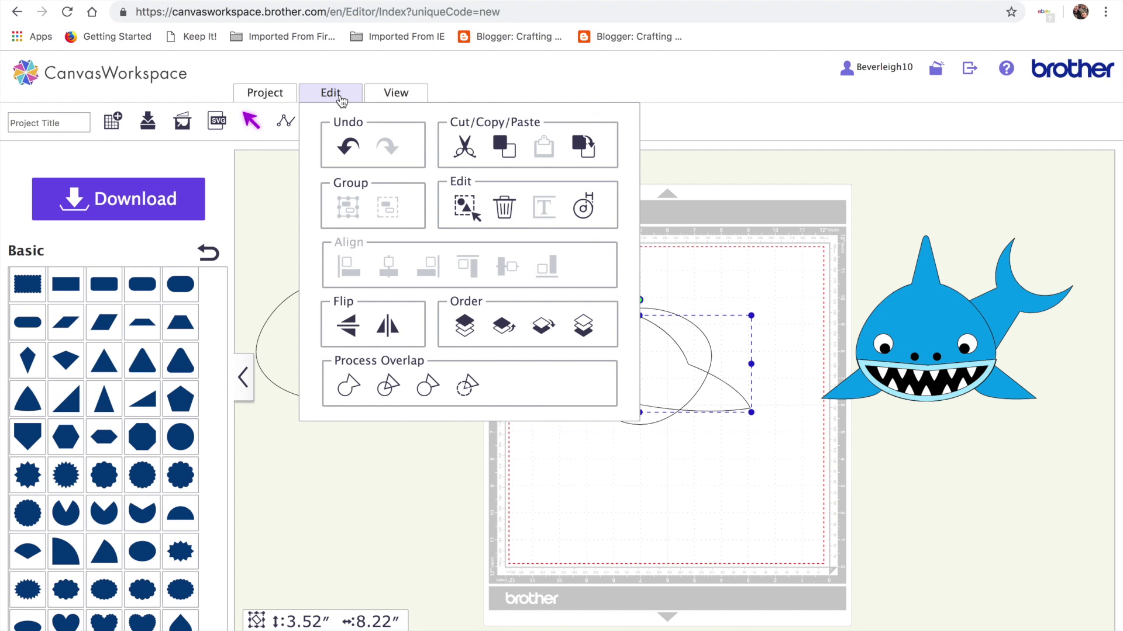
pyautogui.click(349, 325)
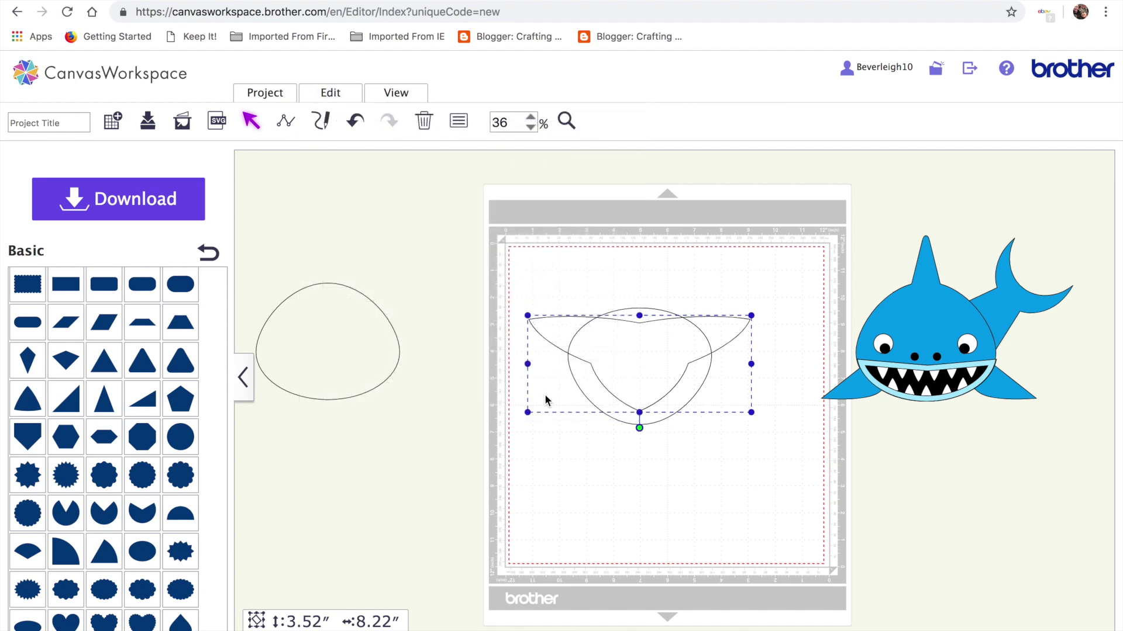
pyautogui.moveTo(634, 346); pyautogui.dragTo(633, 354)
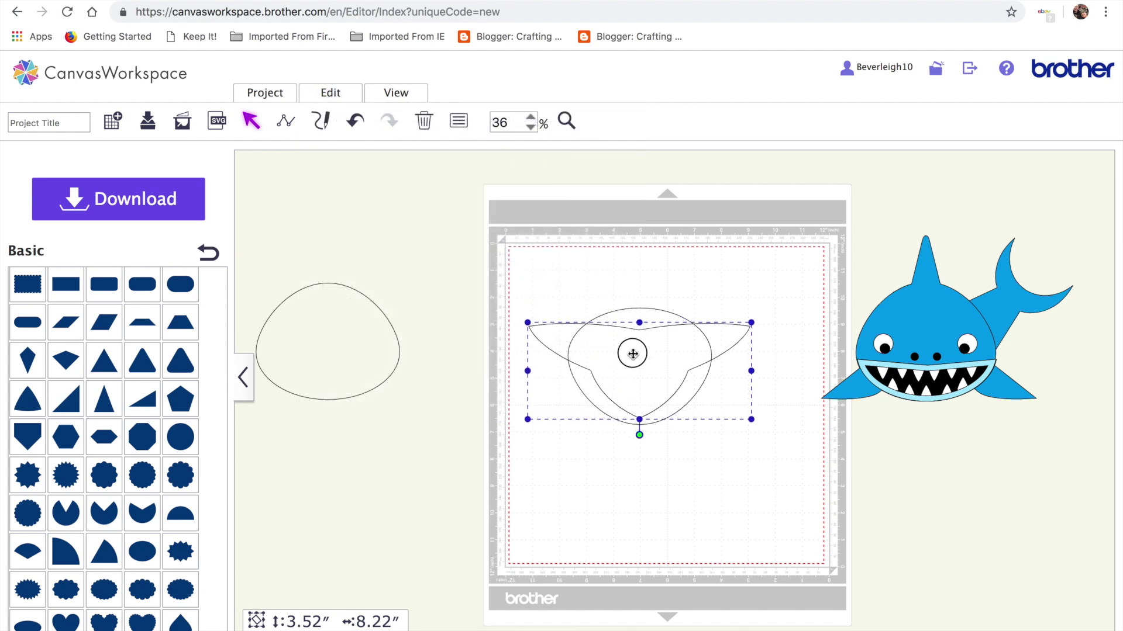
# Step: Undo the last changes back to the unflipped body and side-fin shapes
pyautogui.click(353, 121)
pyautogui.click(352, 121)
pyautogui.click(353, 121)
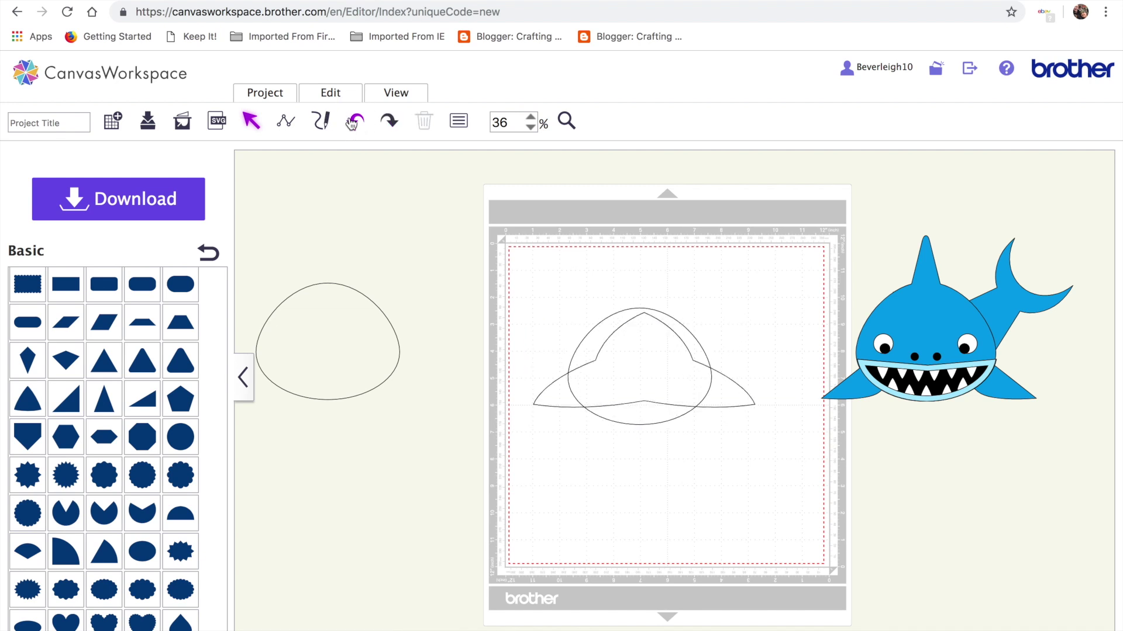
# Step: Reposition the side-fin shape on the body, aligning both on their vertical centre line, and merge them into one outline
pyautogui.click(627, 394)
pyautogui.moveTo(627, 394); pyautogui.dragTo(624, 396)
pyautogui.moveTo(468, 280); pyautogui.dragTo(711, 446)
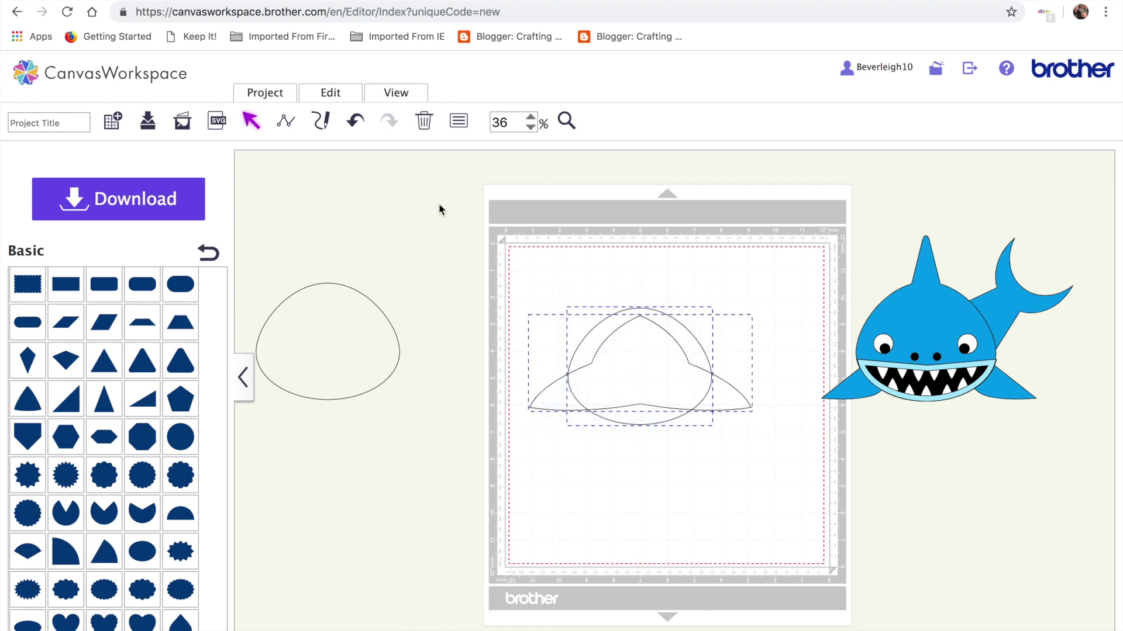
pyautogui.click(342, 96)
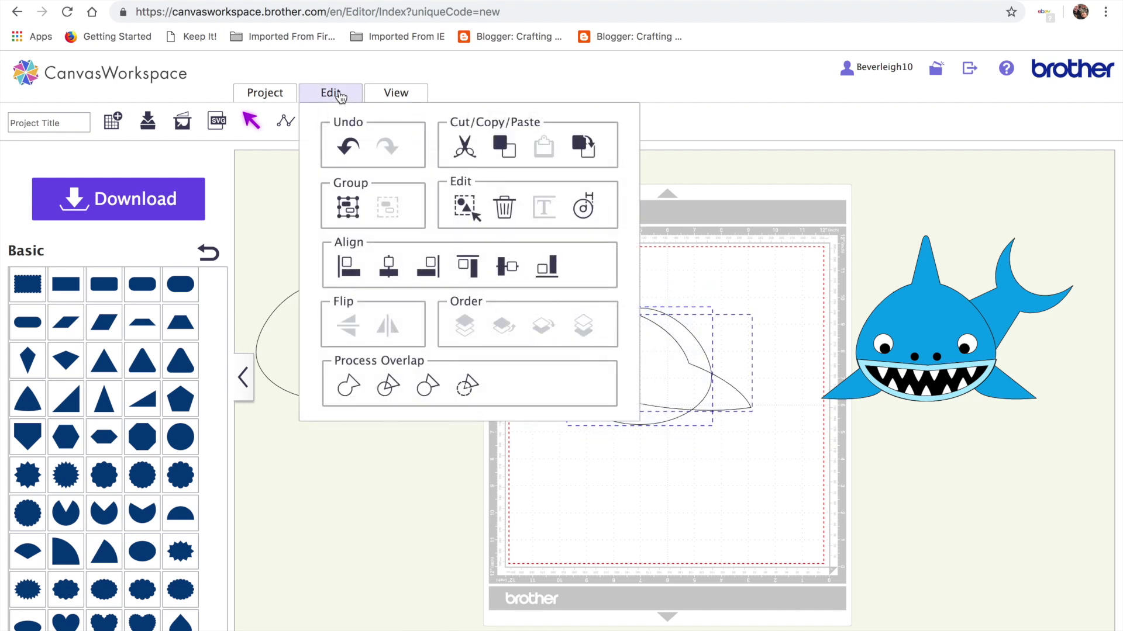
pyautogui.click(390, 270)
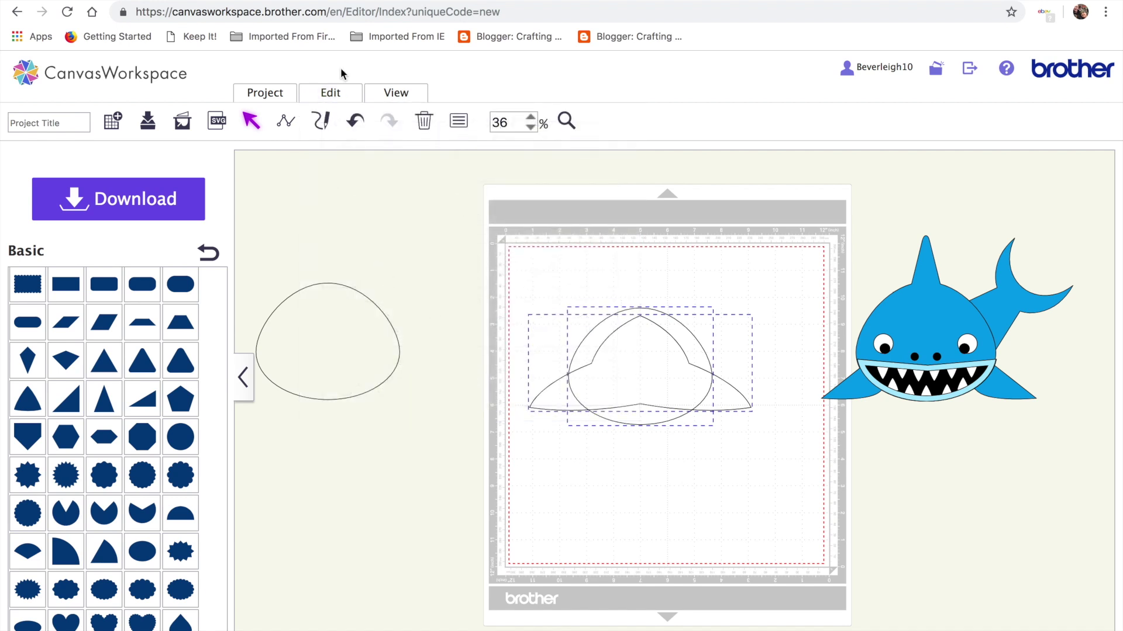
pyautogui.click(331, 95)
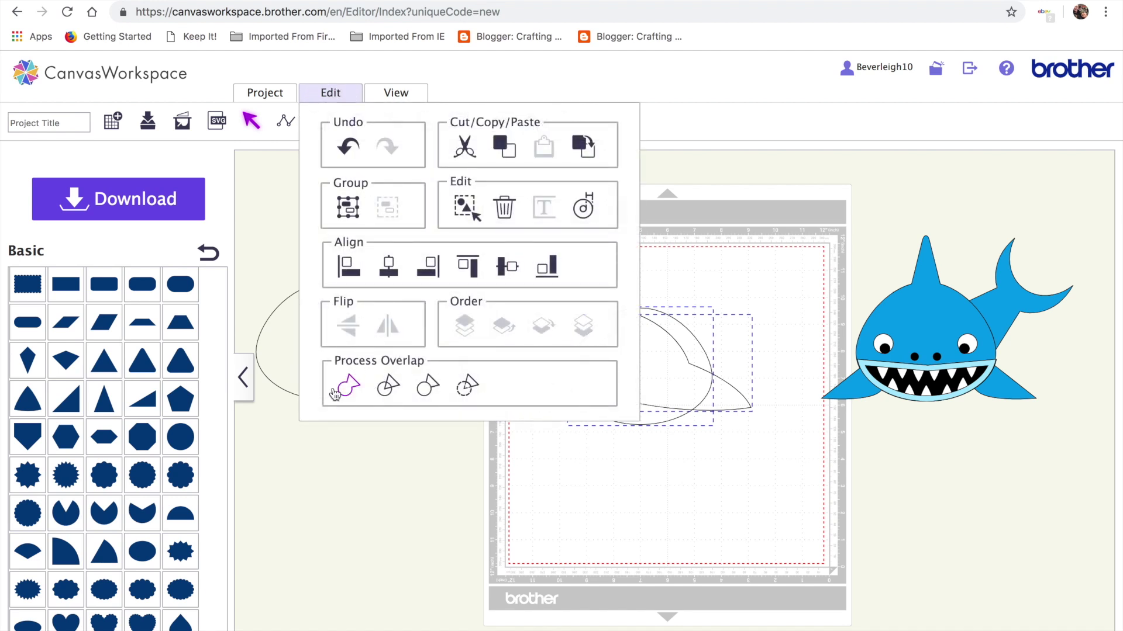
pyautogui.click(356, 384)
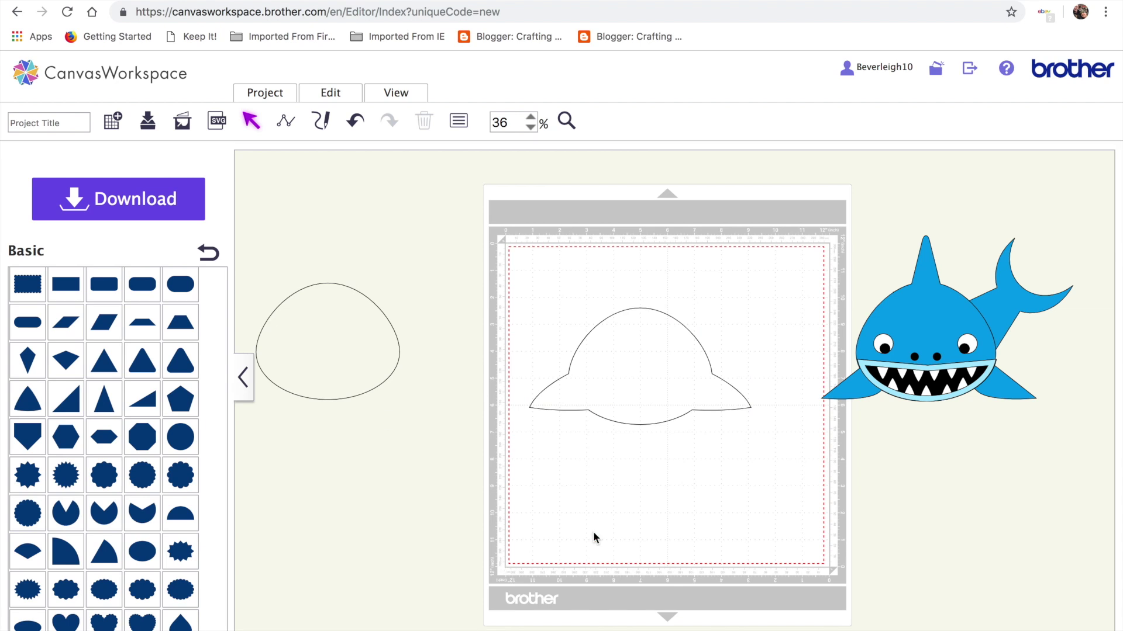
# Step: Add a rounded triangle as a dorsal fin, about 3.50 by 2.29 inches, overlapping the upper middle of the body
pyautogui.click(142, 360)
pyautogui.moveTo(511, 297); pyautogui.dragTo(550, 299)
pyautogui.moveTo(618, 297); pyautogui.dragTo(642, 321)
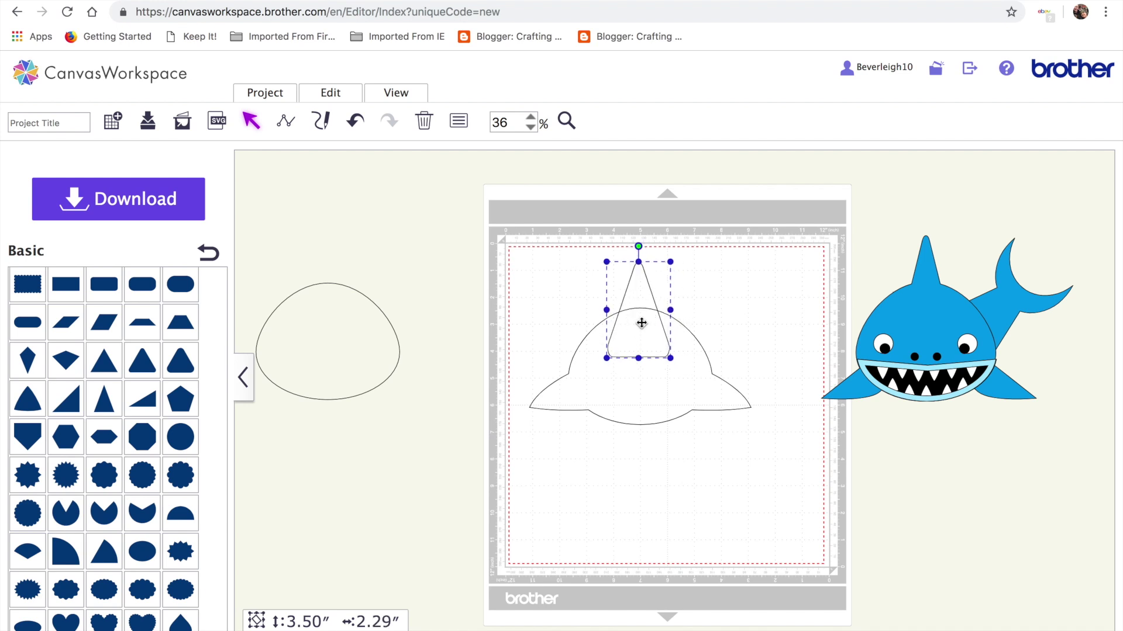
# Step: Align the dorsal fin with the body on their vertical centre line and merge them into one outline
pyautogui.moveTo(504, 213); pyautogui.dragTo(782, 477)
pyautogui.click(321, 101)
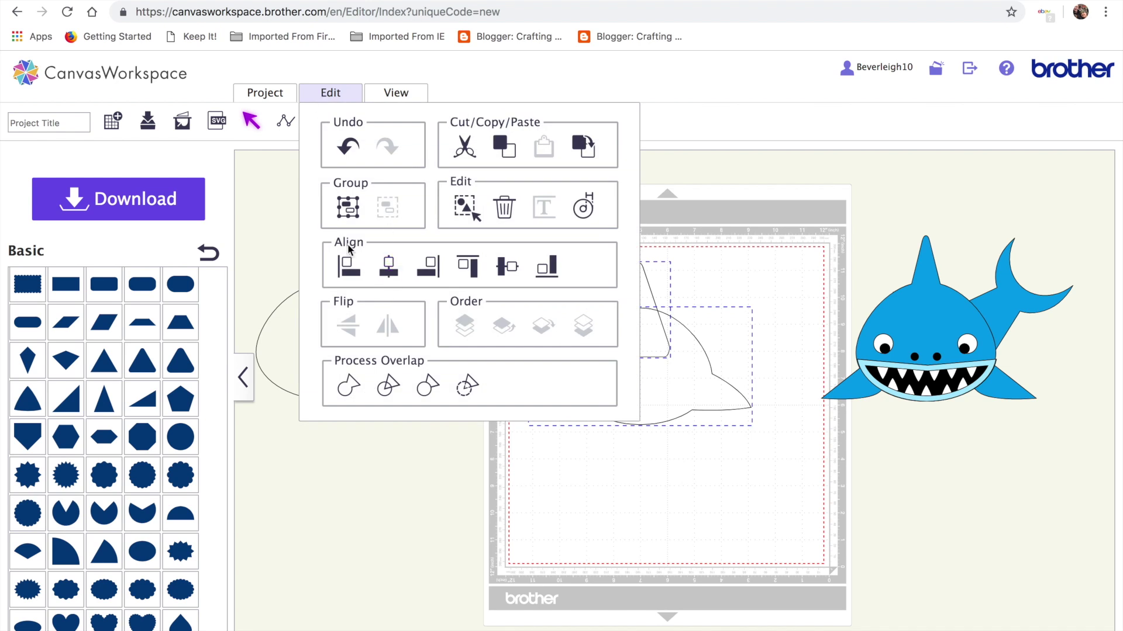
pyautogui.click(389, 263)
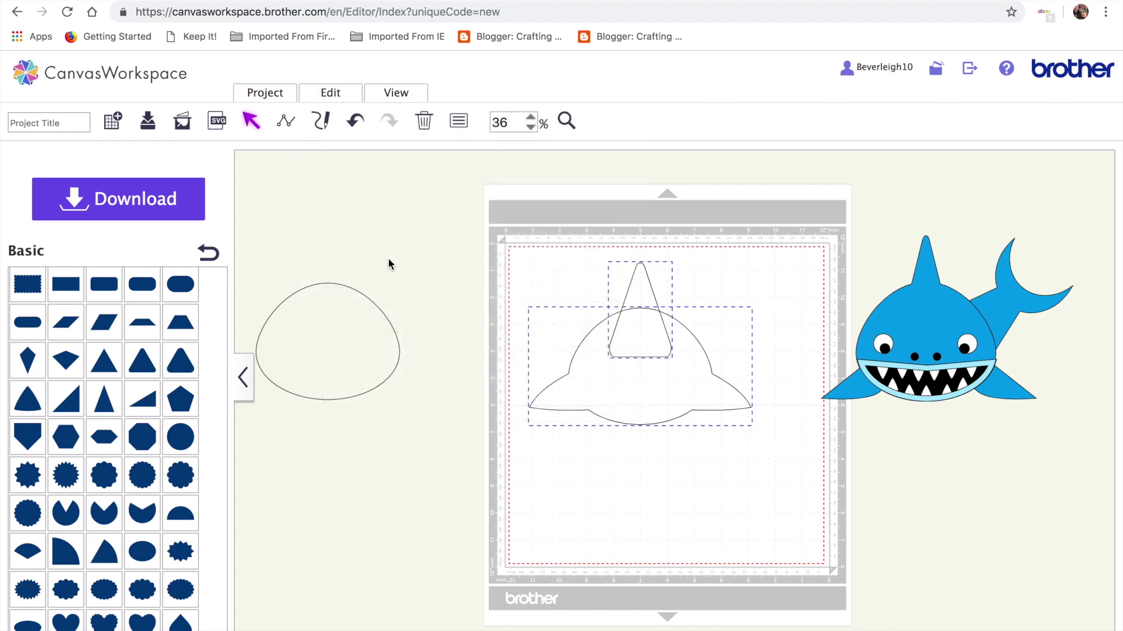
pyautogui.click(327, 89)
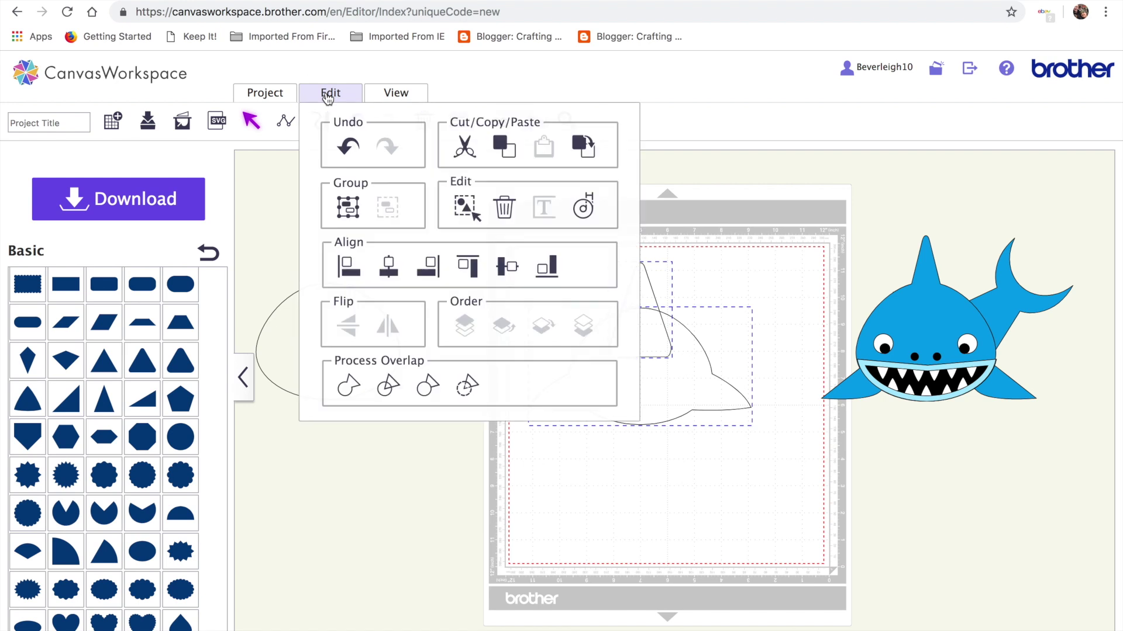
pyautogui.click(345, 384)
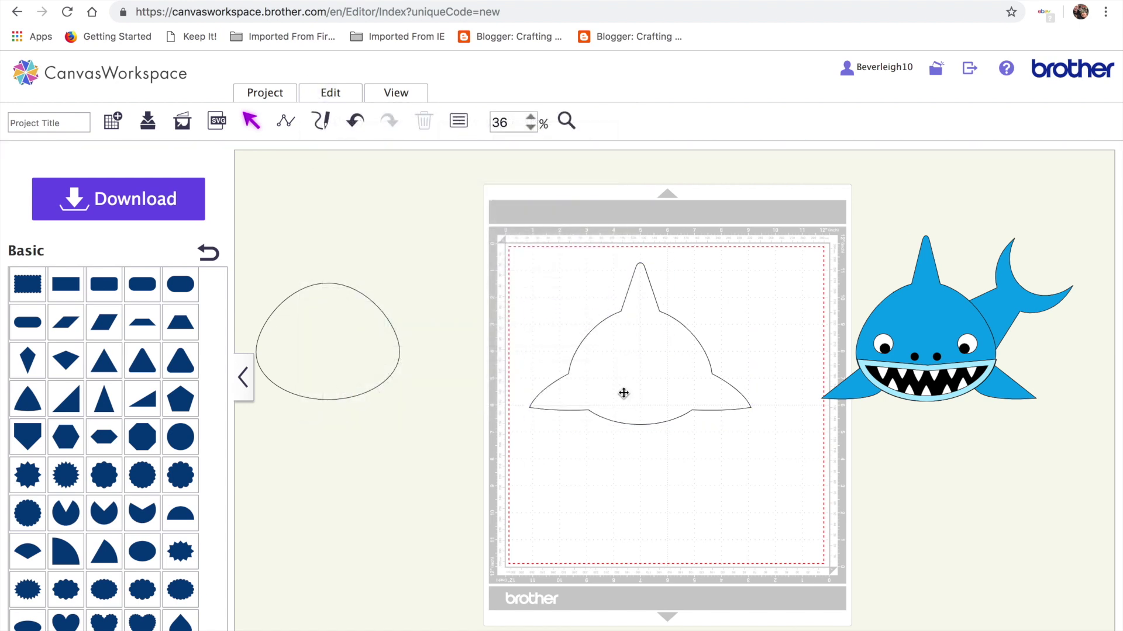
# Step: Add a rectangle widened to about 7 inches and place it over the upper half of the repositioned spare body outline
pyautogui.moveTo(355, 374)
pyautogui.mouseDown()
pyautogui.moveTo(612, 344)
pyautogui.moveTo(626, 381)
pyautogui.moveTo(626, 370)
pyautogui.moveTo(314, 380)
pyautogui.moveTo(348, 384)
pyautogui.mouseUp()
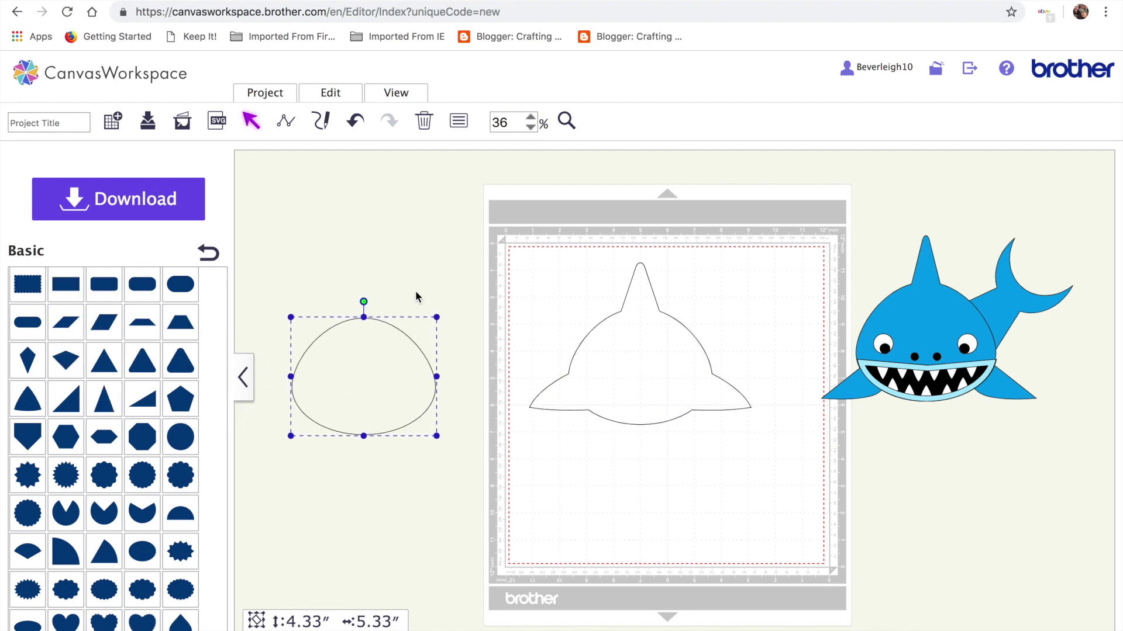
pyautogui.click(73, 286)
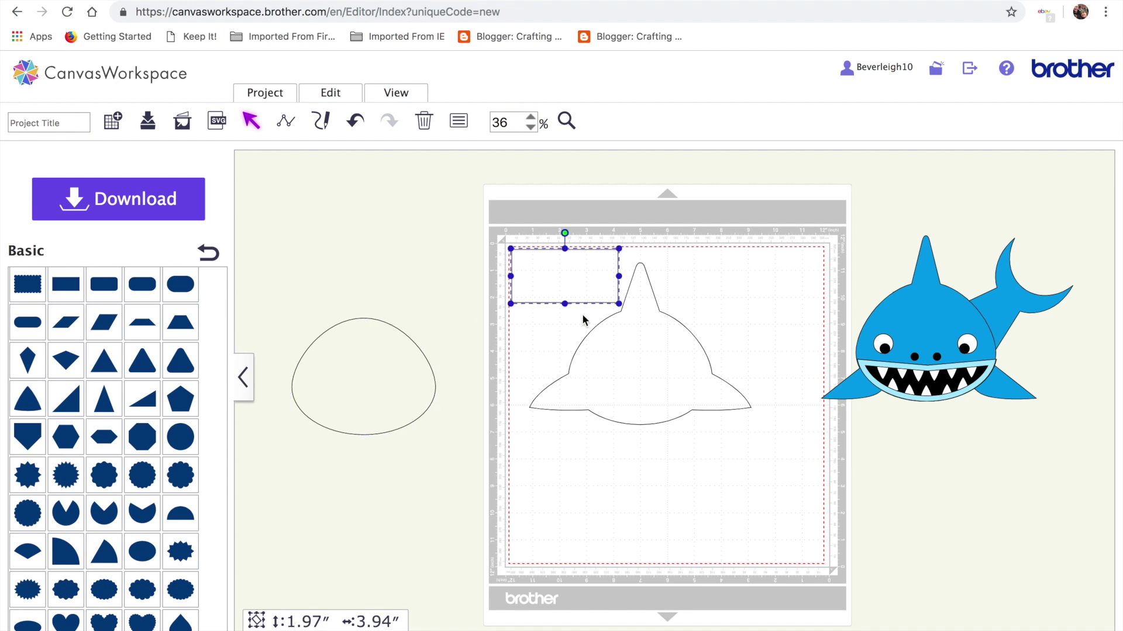
pyautogui.moveTo(510, 276); pyautogui.dragTo(428, 276)
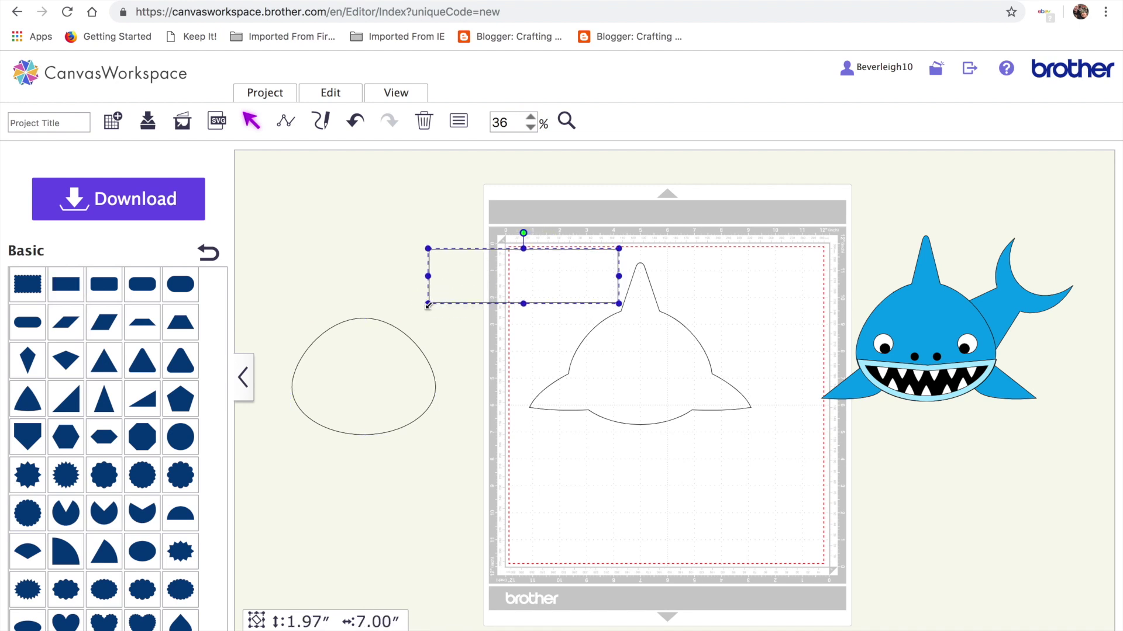
pyautogui.click(519, 219)
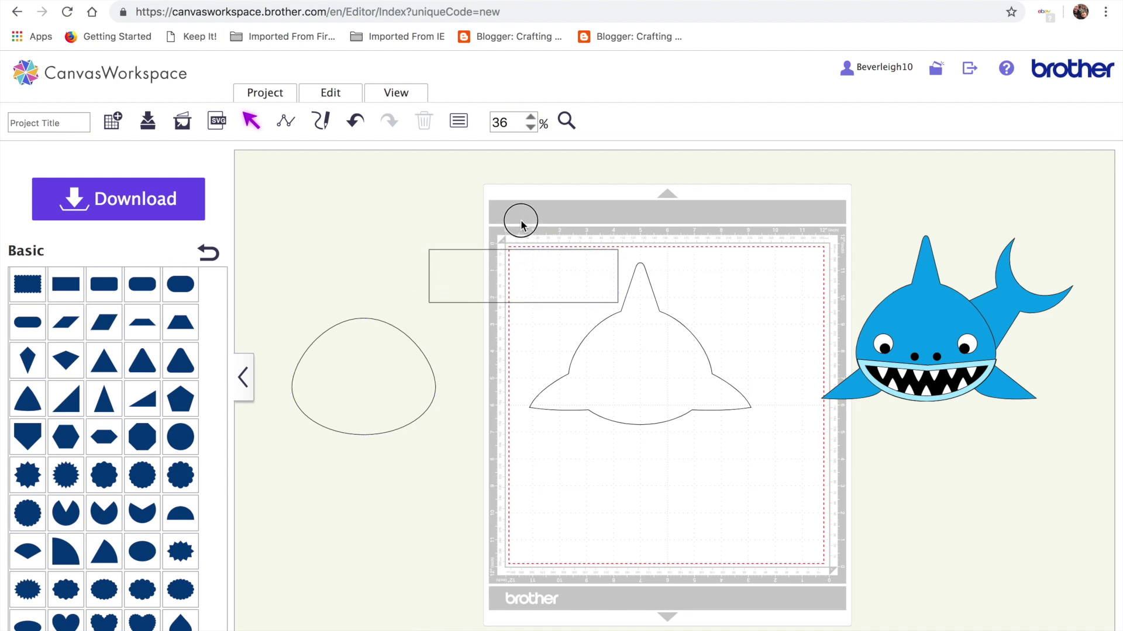
pyautogui.click(520, 303)
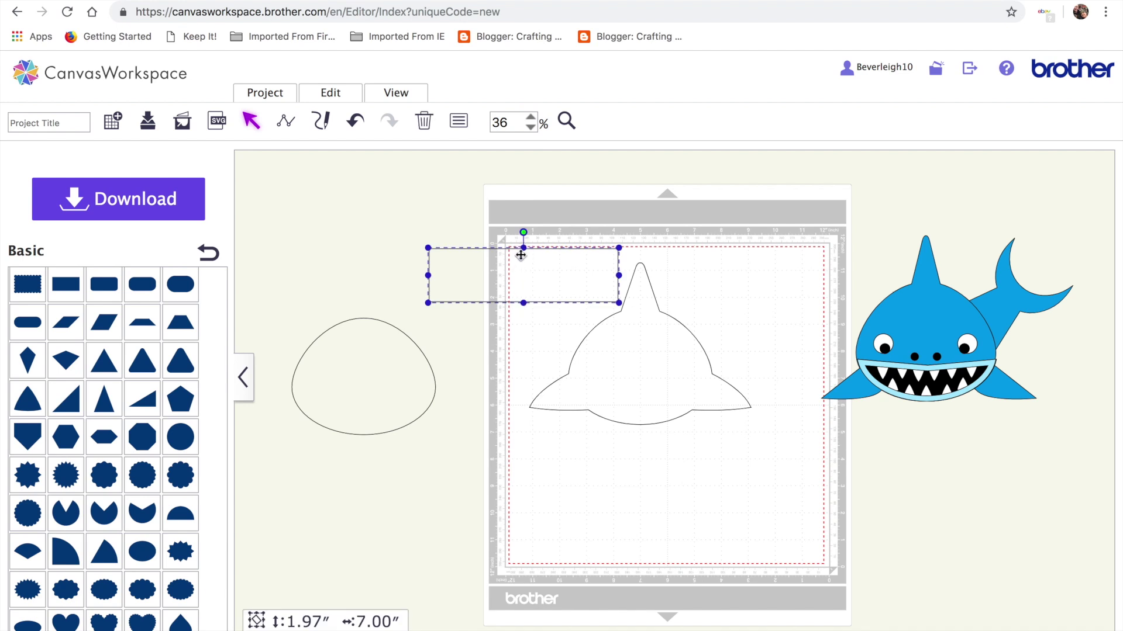
pyautogui.moveTo(523, 248); pyautogui.dragTo(380, 339)
# Step: Subtract the rectangle from the spare body outline to keep only its lower part
pyautogui.moveTo(466, 469); pyautogui.dragTo(316, 322)
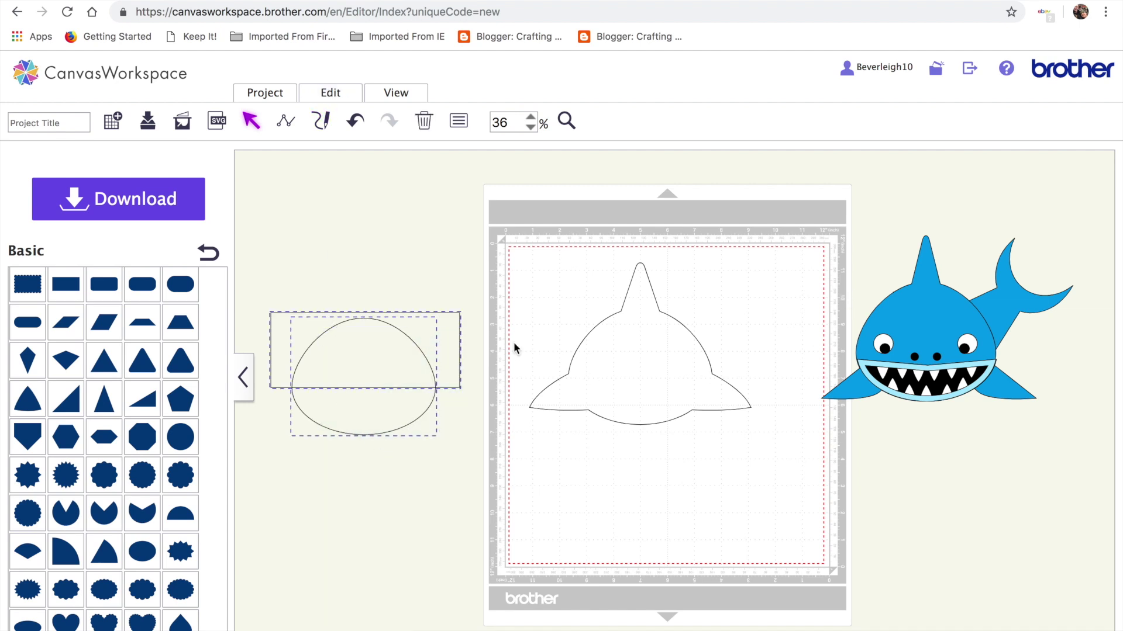
pyautogui.click(331, 94)
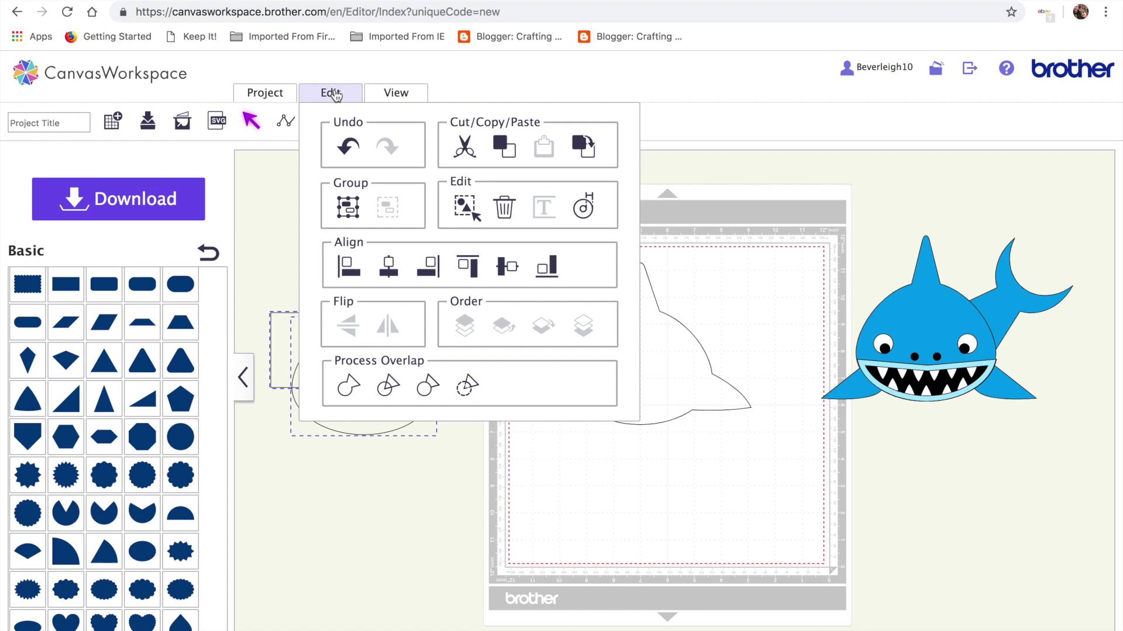
pyautogui.click(426, 386)
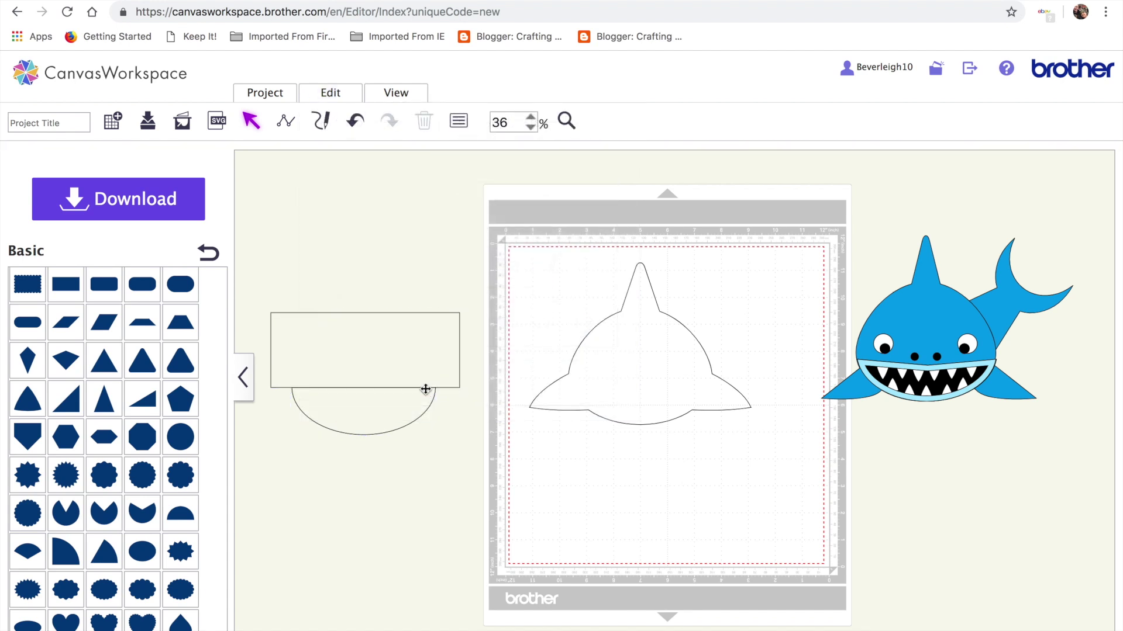
# Step: Move the cut lower body piece clear of the rectangle and paste a copy of it on the mat
pyautogui.moveTo(387, 414); pyautogui.dragTo(391, 466)
pyautogui.hotkey('ctrl', 'c')
pyautogui.hotkey('ctrl', 'v')
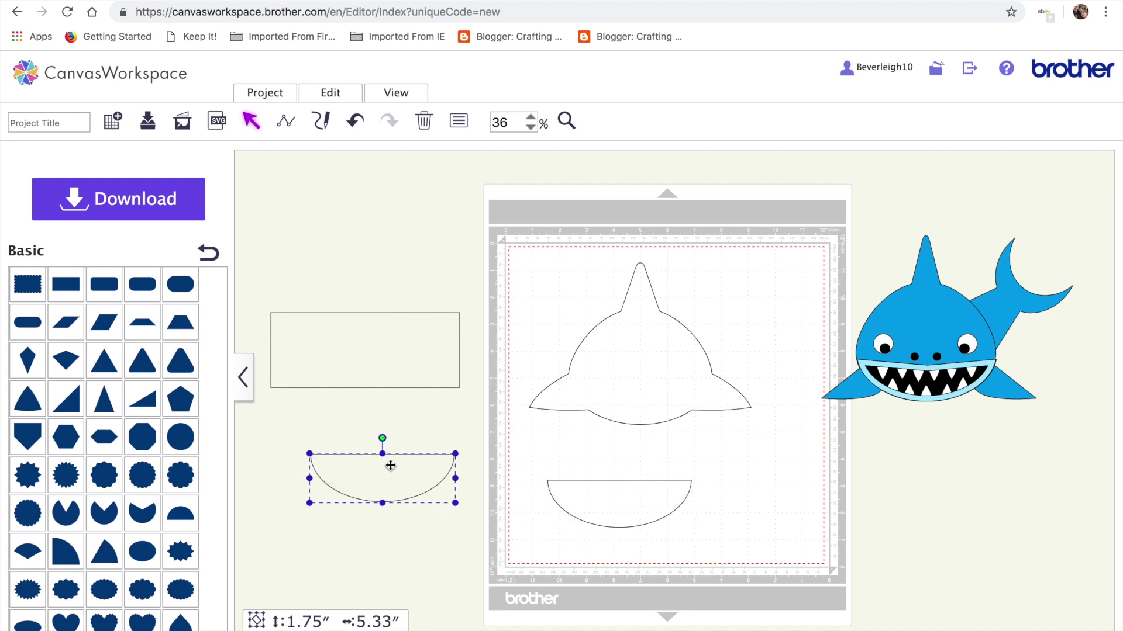
# Step: Add a point in the middle of the copied piece's straight upper edge and pull it down slightly into a shallow V
pyautogui.click(612, 504)
pyautogui.doubleClick(613, 503)
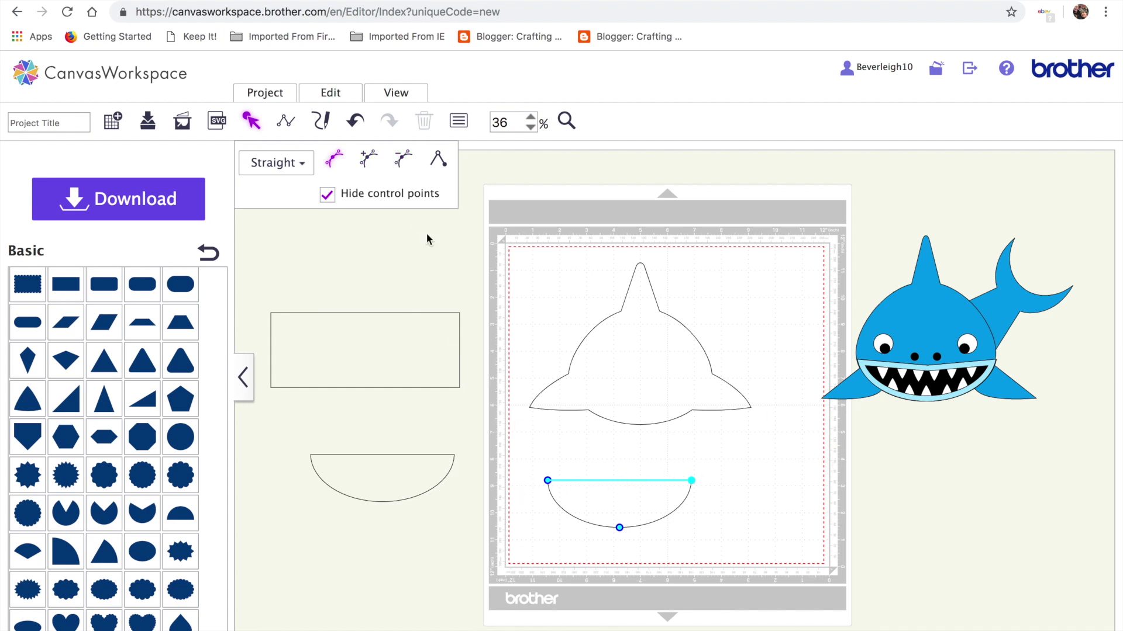
pyautogui.click(368, 159)
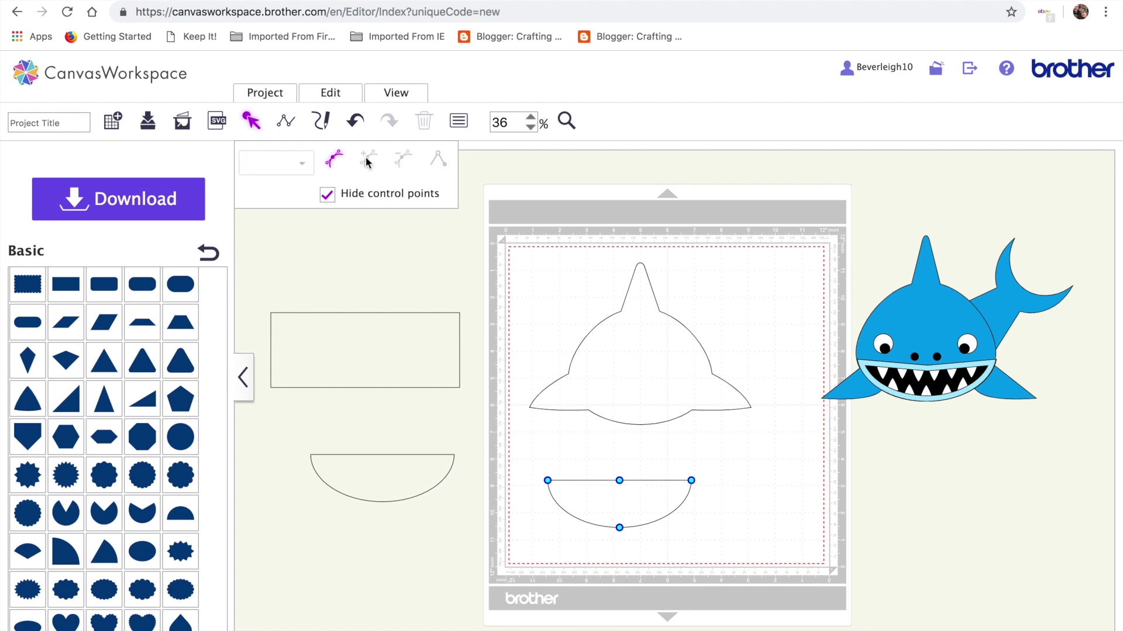
pyautogui.click(619, 480)
pyautogui.moveTo(619, 482); pyautogui.dragTo(620, 489)
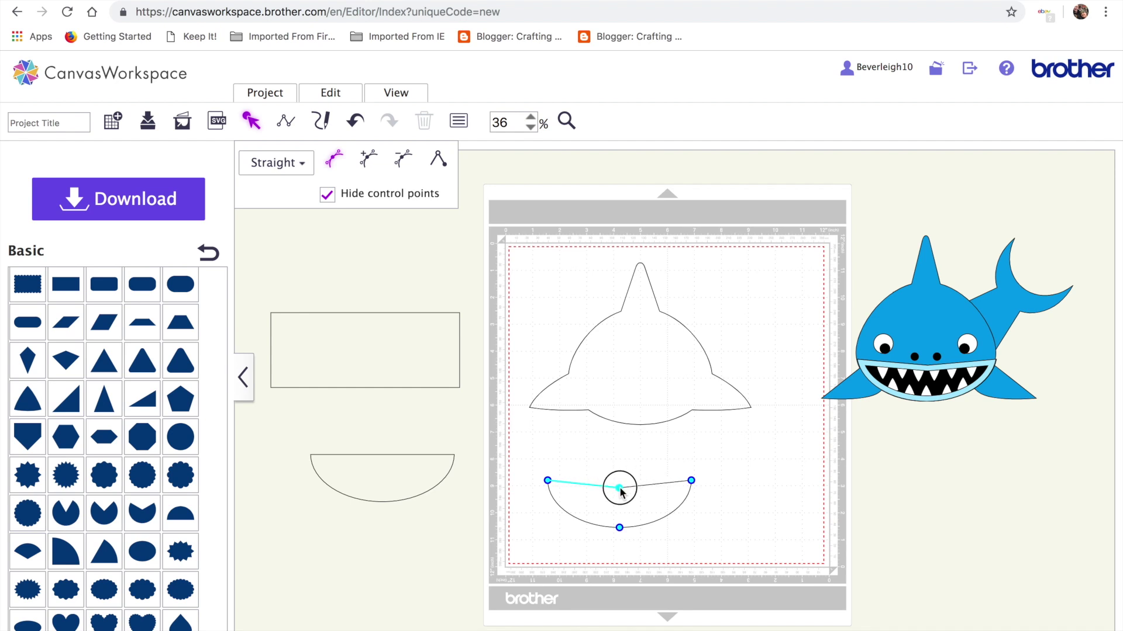
pyautogui.click(794, 587)
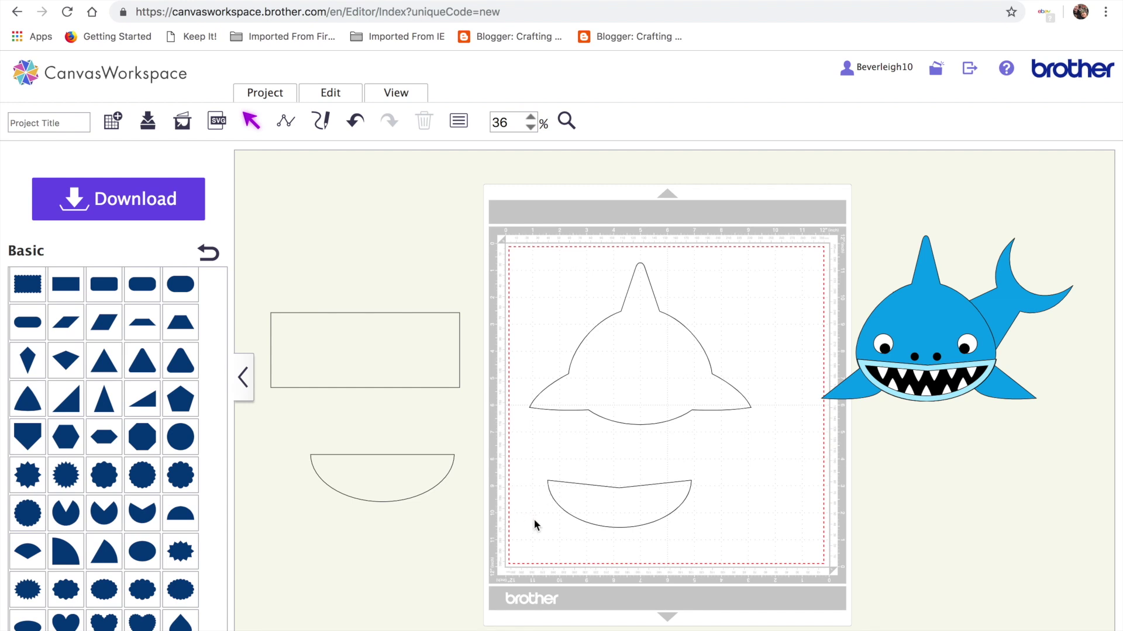
# Step: Place a duplicate of the V-edged mouth shape beside the original and delete the spare lower body piece off the mat
pyautogui.click(624, 501)
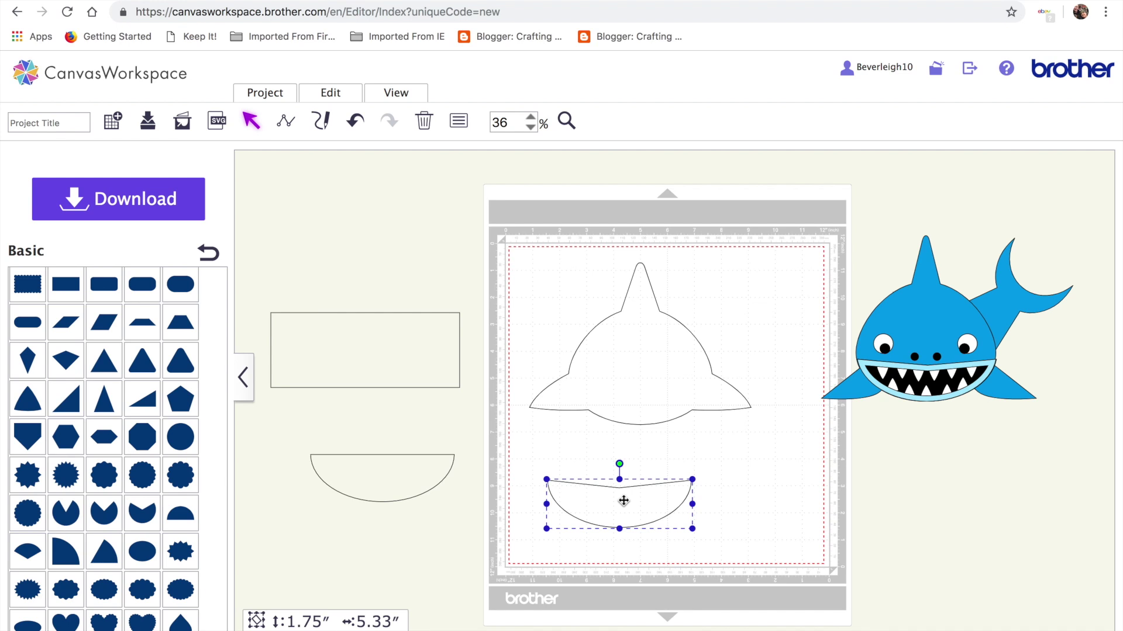
pyautogui.hotkey('ctrl', 'c')
pyautogui.hotkey('ctrl', 'v')
pyautogui.click(357, 484)
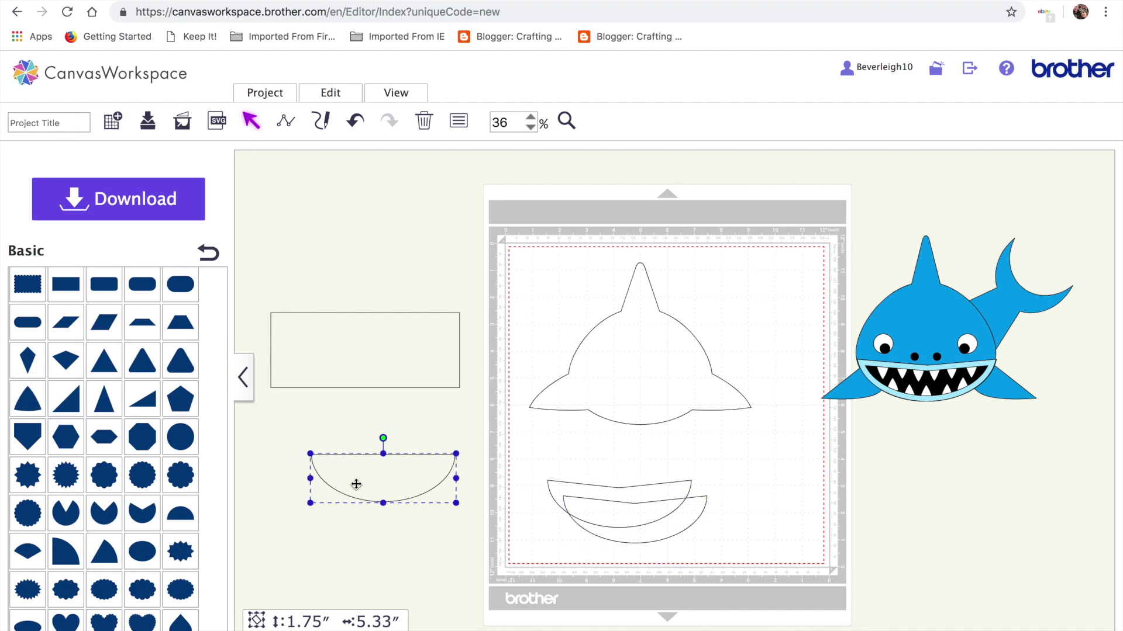
pyautogui.press('Delete')
pyautogui.moveTo(636, 526); pyautogui.dragTo(760, 512)
# Step: Fill the duplicate mouth shape with black and shift it slightly further from the unfilled one
pyautogui.click(458, 120)
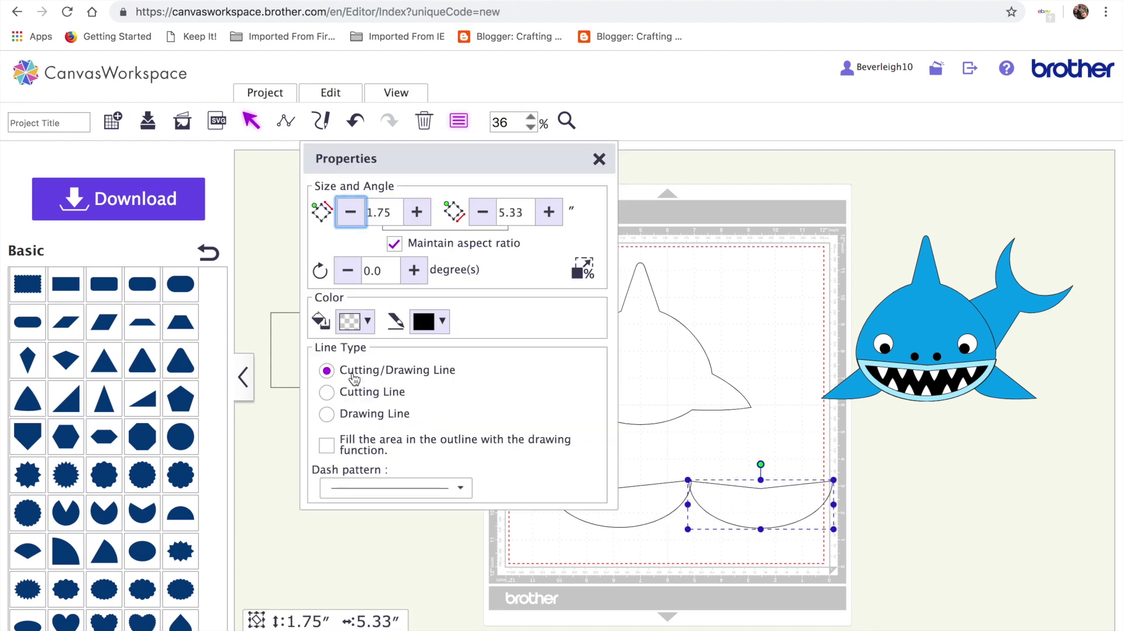
pyautogui.click(369, 322)
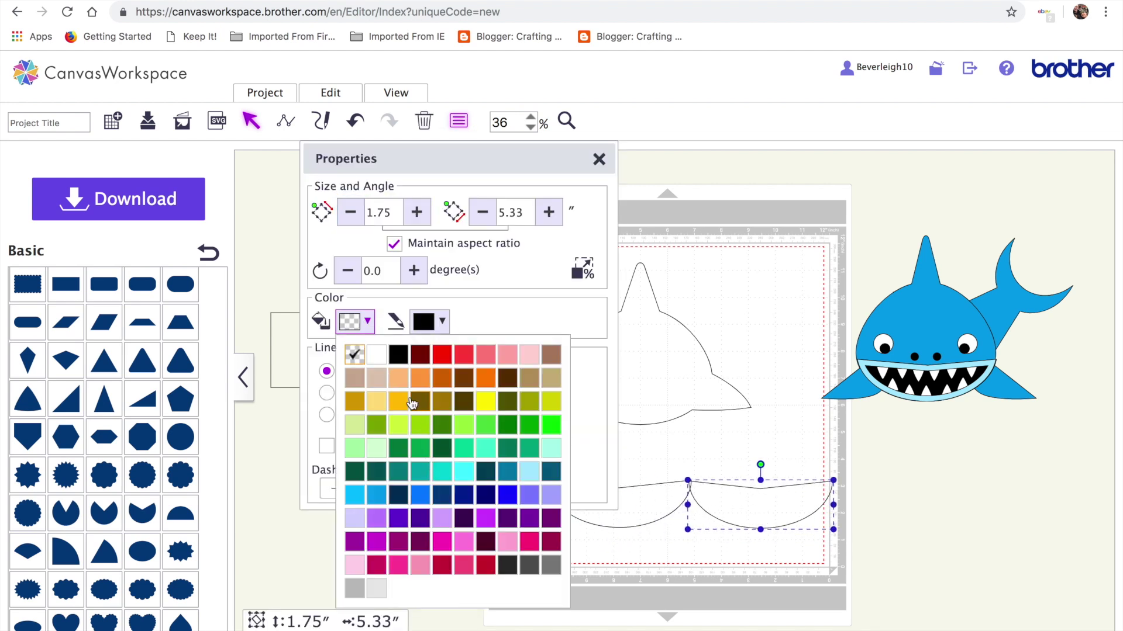
pyautogui.click(398, 354)
pyautogui.moveTo(711, 510); pyautogui.dragTo(769, 503)
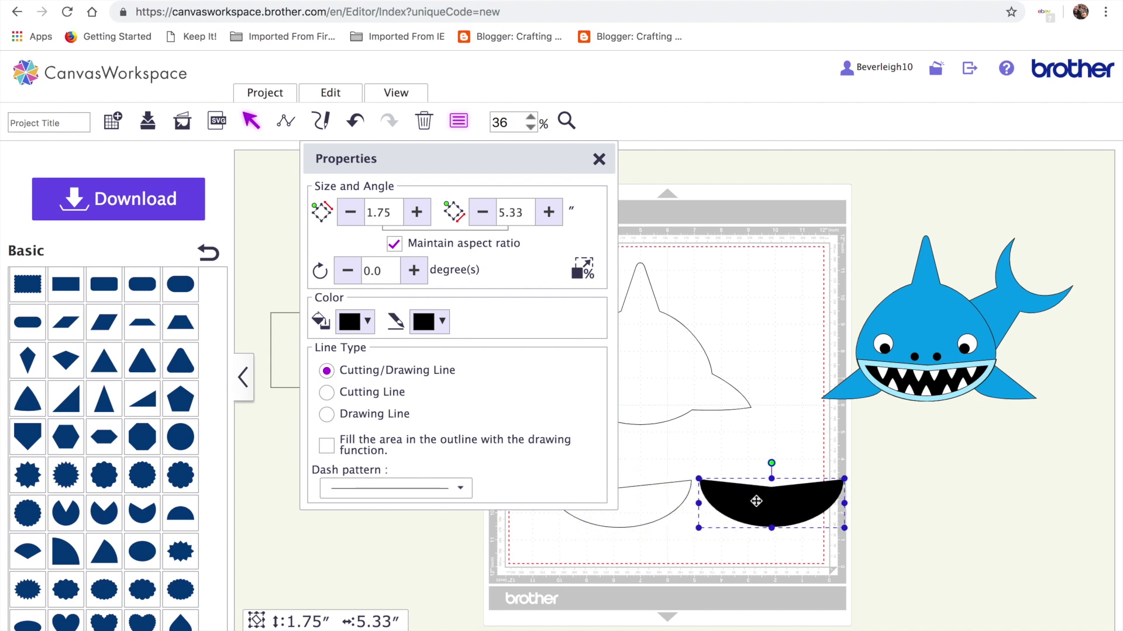
# Step: Create an inward offset line with round corners for the unfilled mouth shape, leaving the original line as is
pyautogui.click(672, 499)
pyautogui.moveTo(555, 161); pyautogui.dragTo(368, 208)
pyautogui.click(330, 98)
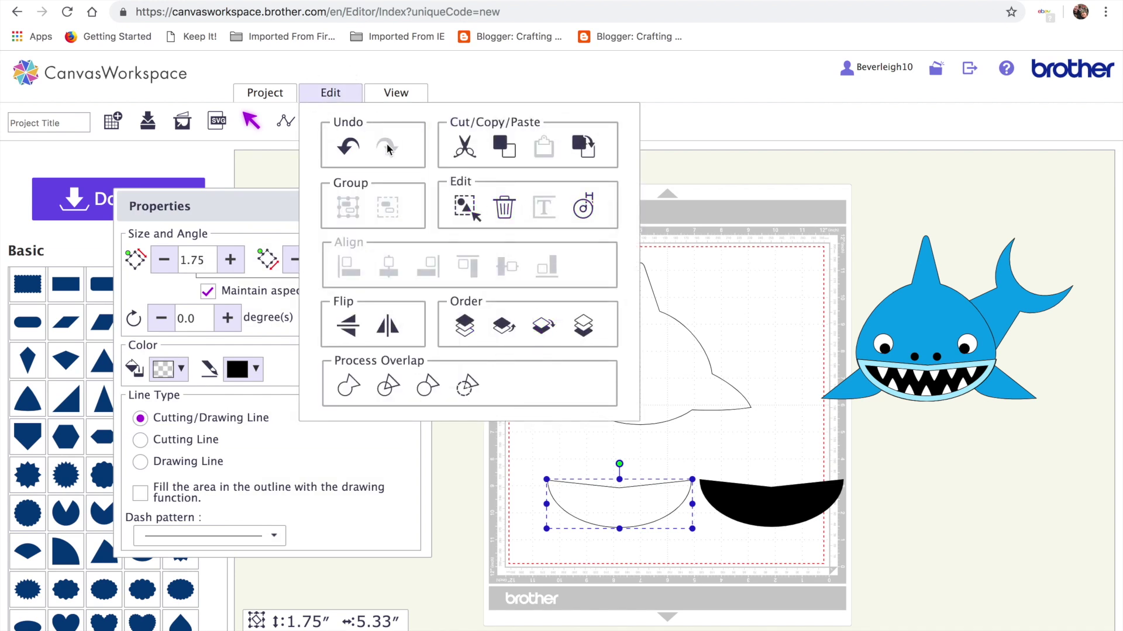
pyautogui.click(585, 208)
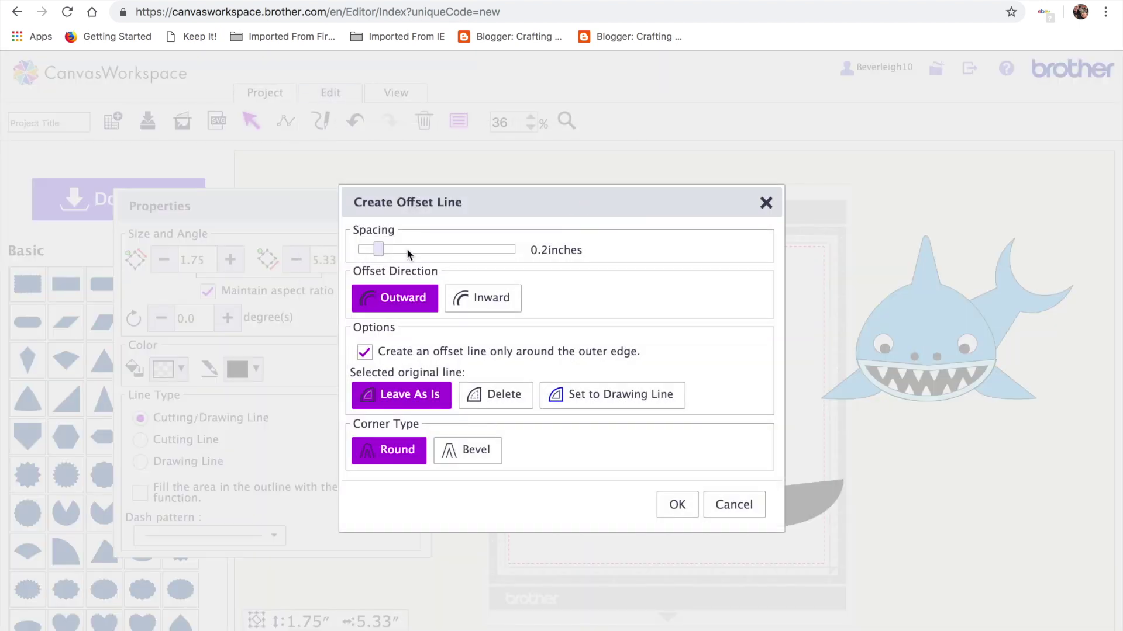
pyautogui.moveTo(379, 249); pyautogui.dragTo(383, 252)
pyautogui.click(483, 298)
pyautogui.click(683, 507)
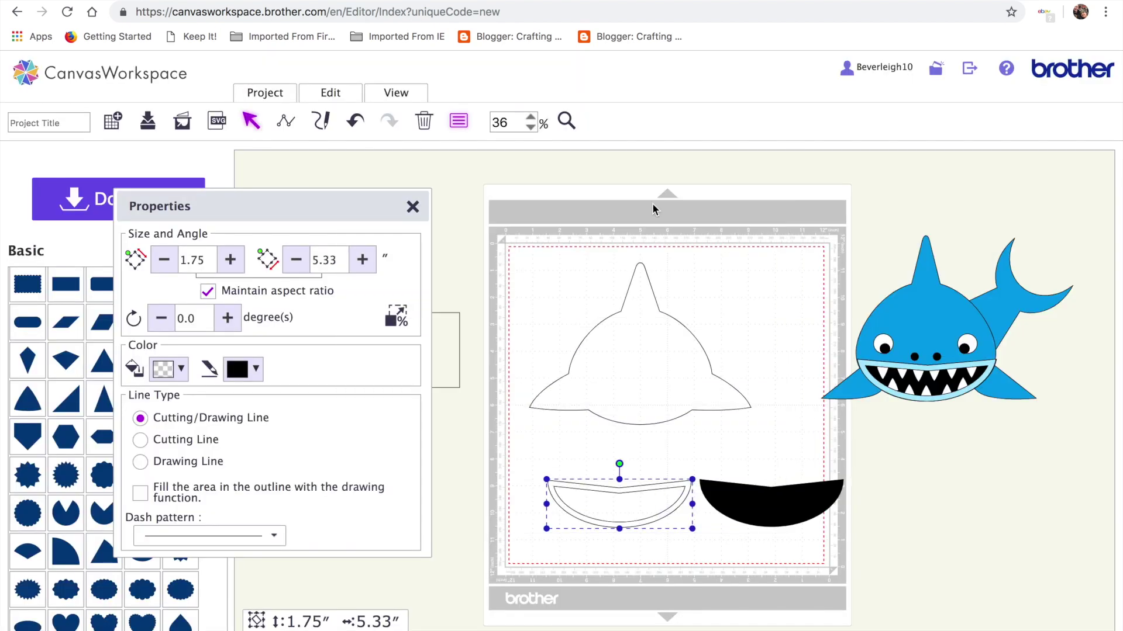
# Step: Merge the unfilled mouth outline with its inner offset line so the two form a single rim shape
pyautogui.click(615, 559)
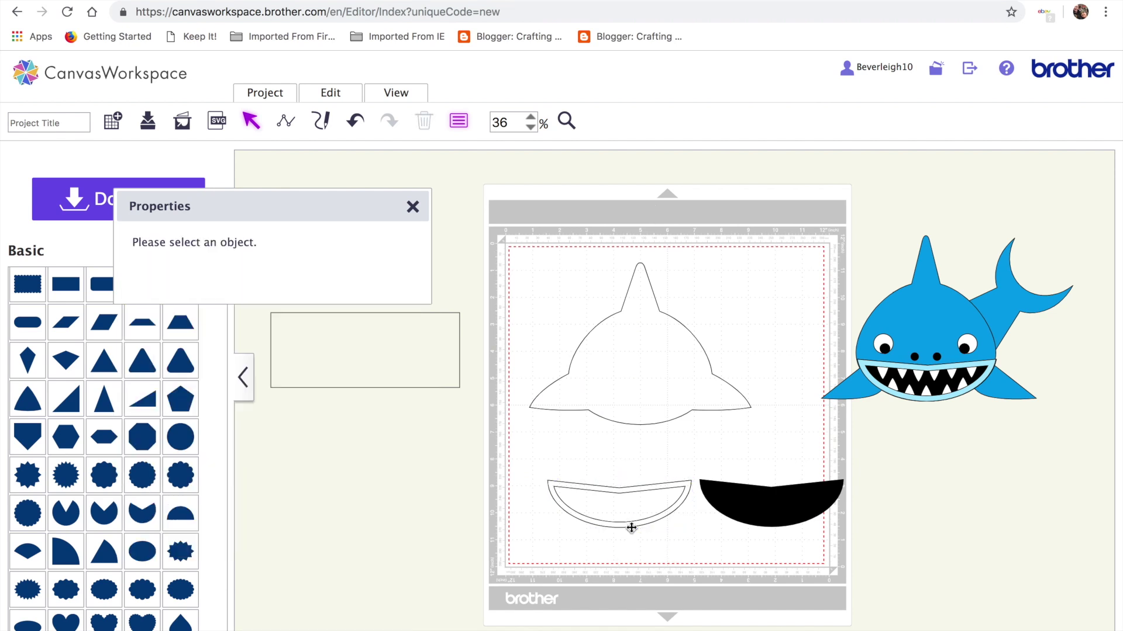
pyautogui.click(562, 483)
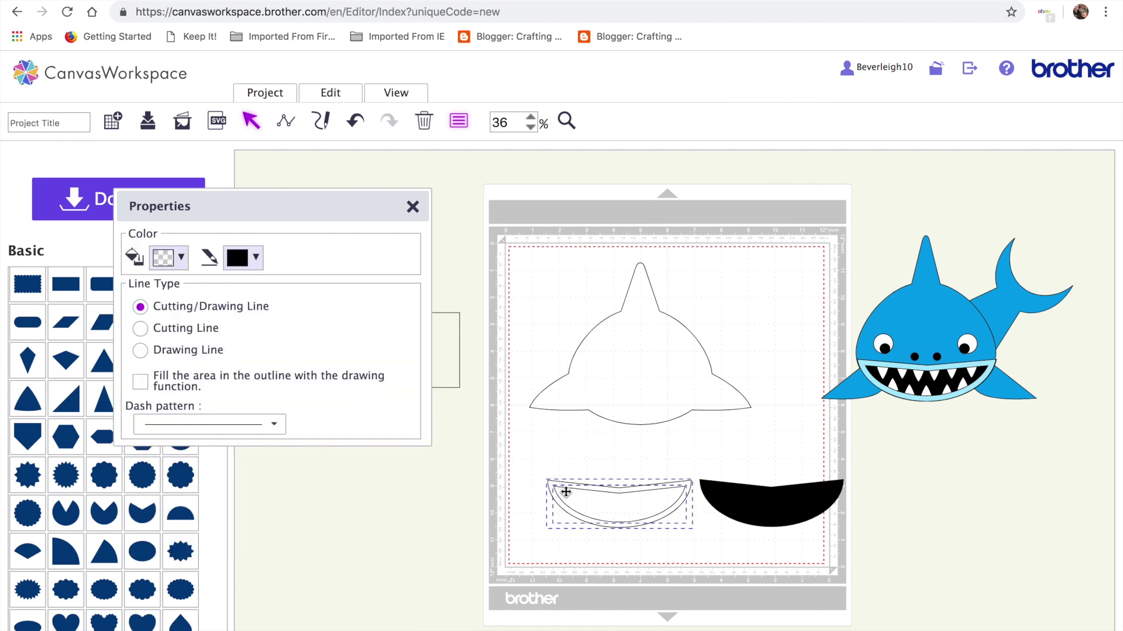
pyautogui.click(597, 571)
pyautogui.click(616, 502)
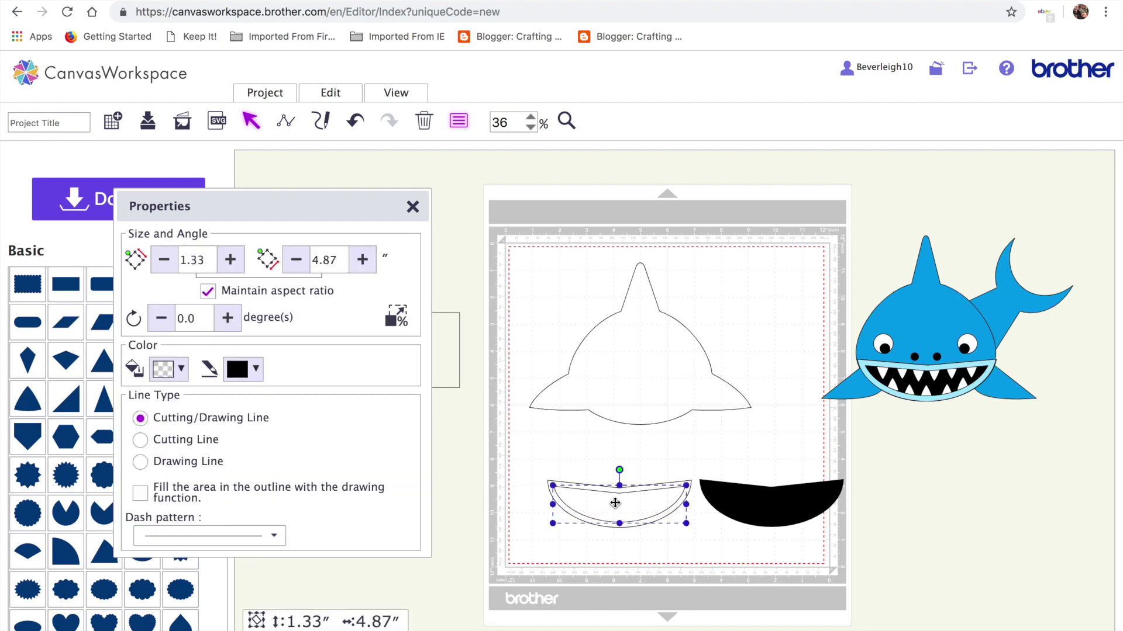
pyautogui.moveTo(521, 447)
pyautogui.mouseDown()
pyautogui.moveTo(609, 512)
pyautogui.moveTo(636, 517)
pyautogui.mouseUp()
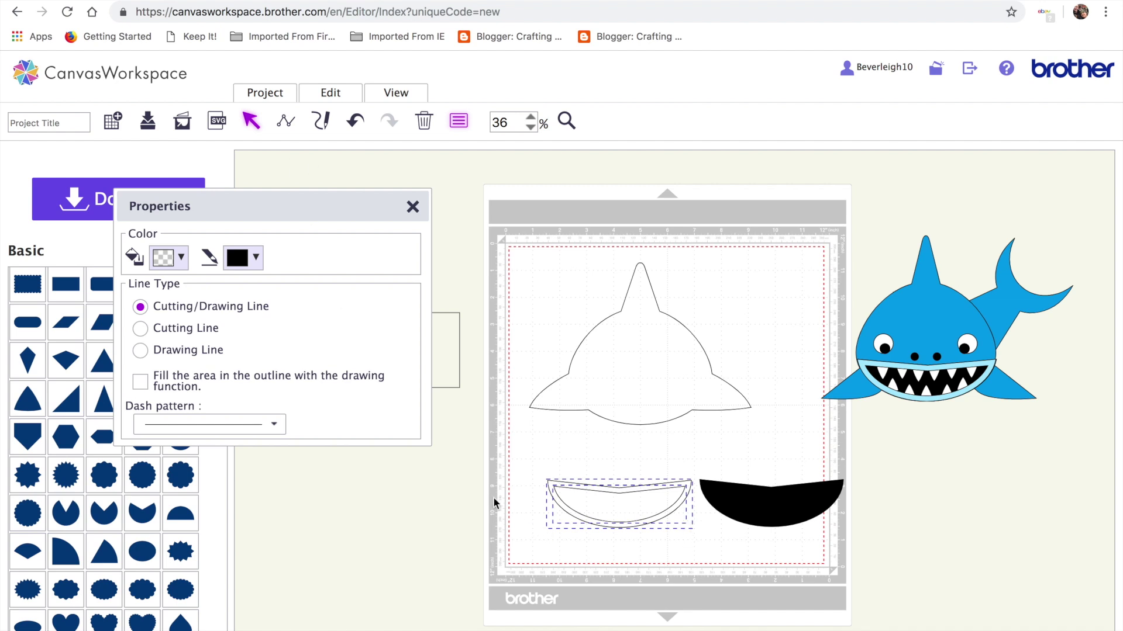
pyautogui.click(532, 476)
pyautogui.moveTo(535, 461); pyautogui.dragTo(570, 495)
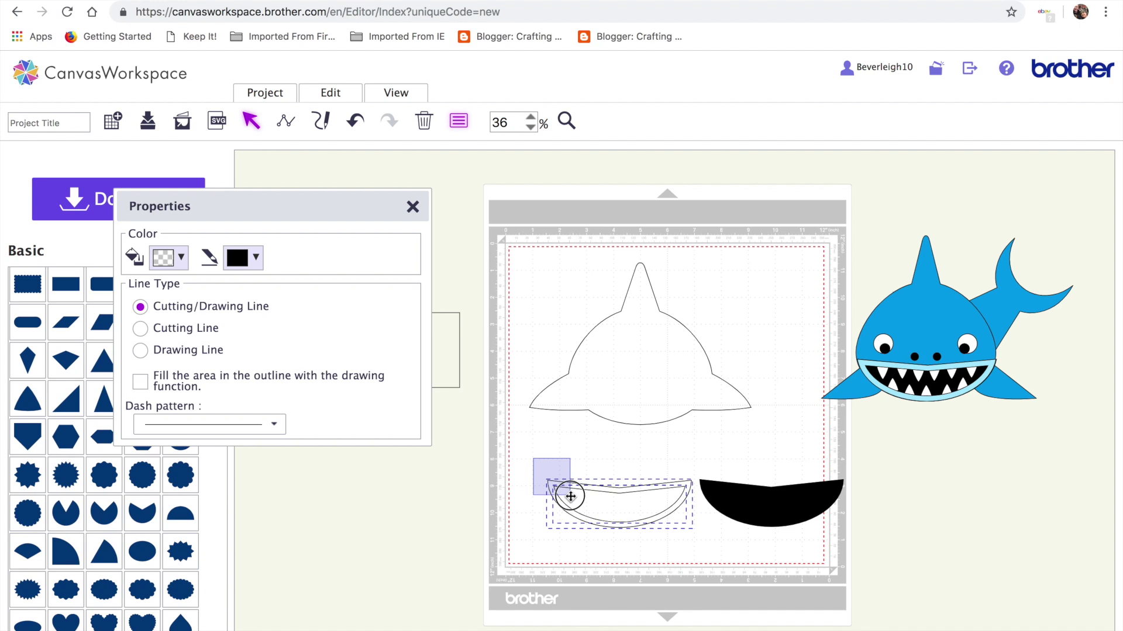
pyautogui.moveTo(570, 496); pyautogui.dragTo(570, 494)
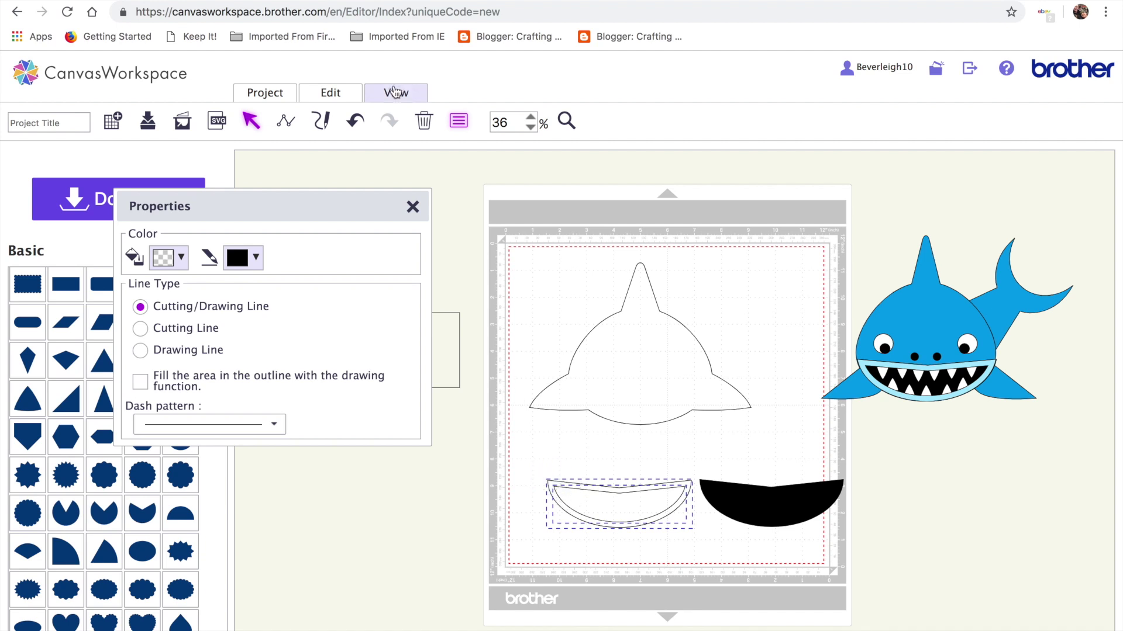
pyautogui.click(342, 101)
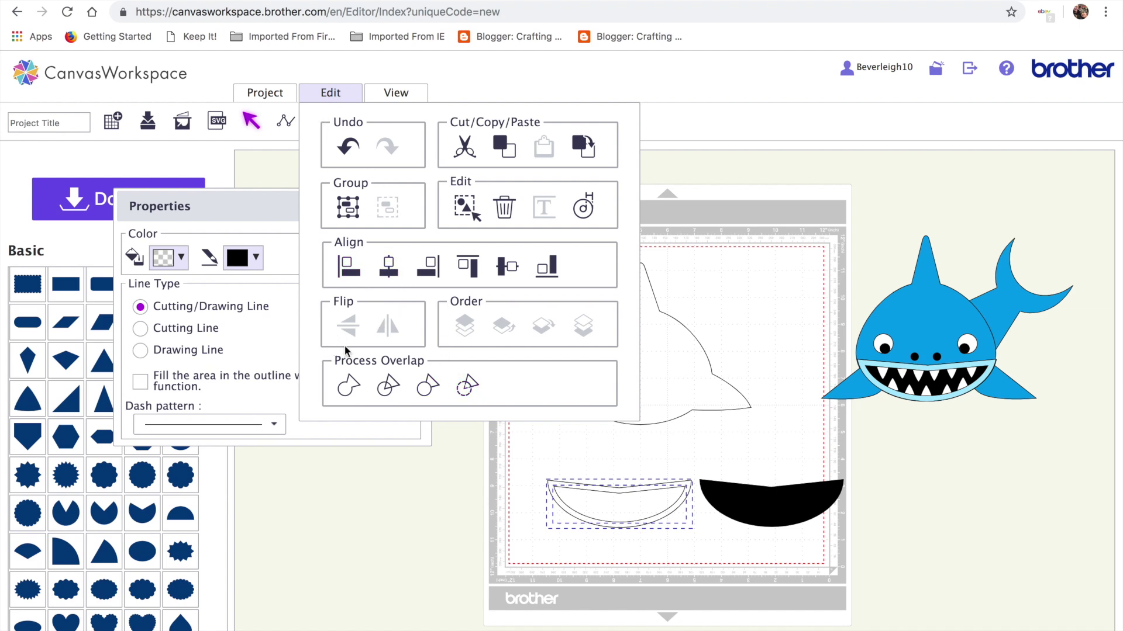
pyautogui.click(467, 389)
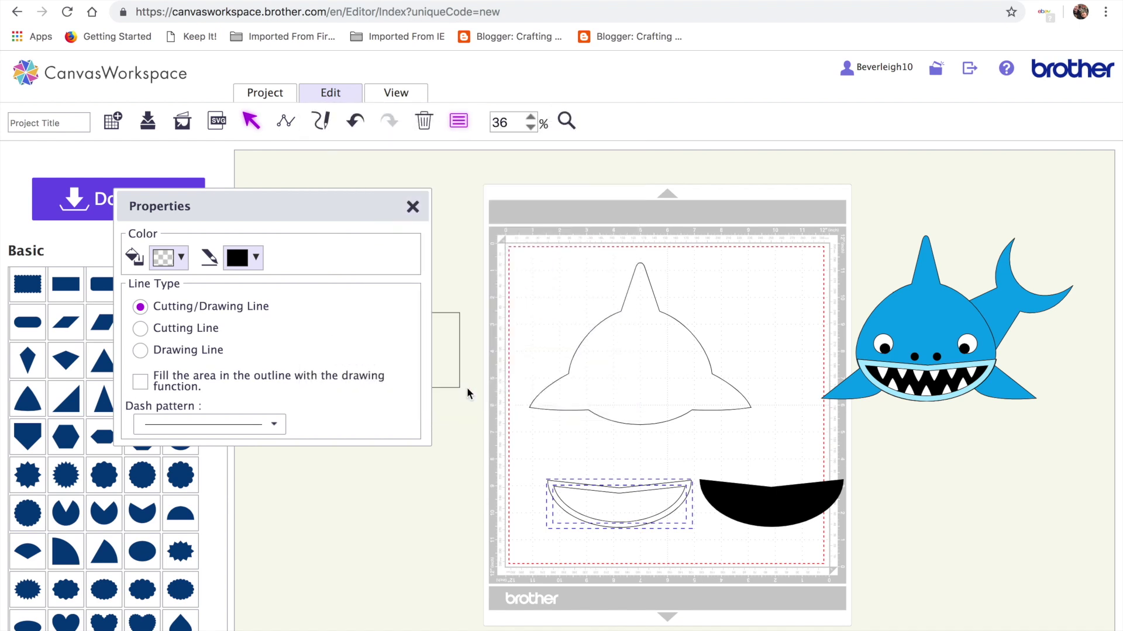
pyautogui.click(581, 587)
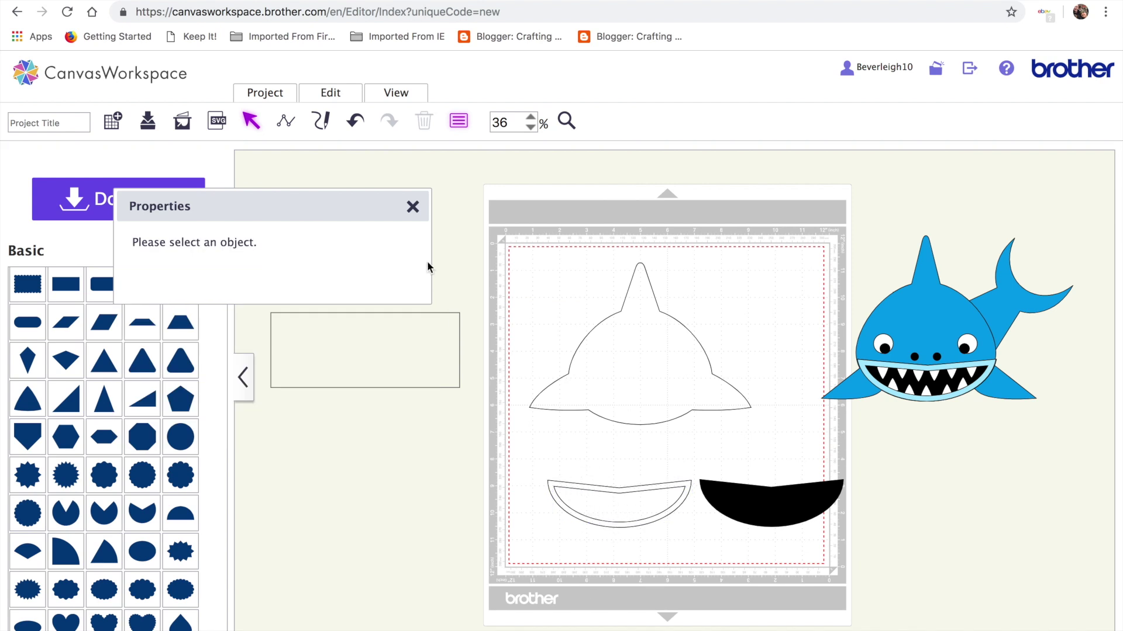
# Step: Fill the merged mouth rim with light blue
pyautogui.click(593, 524)
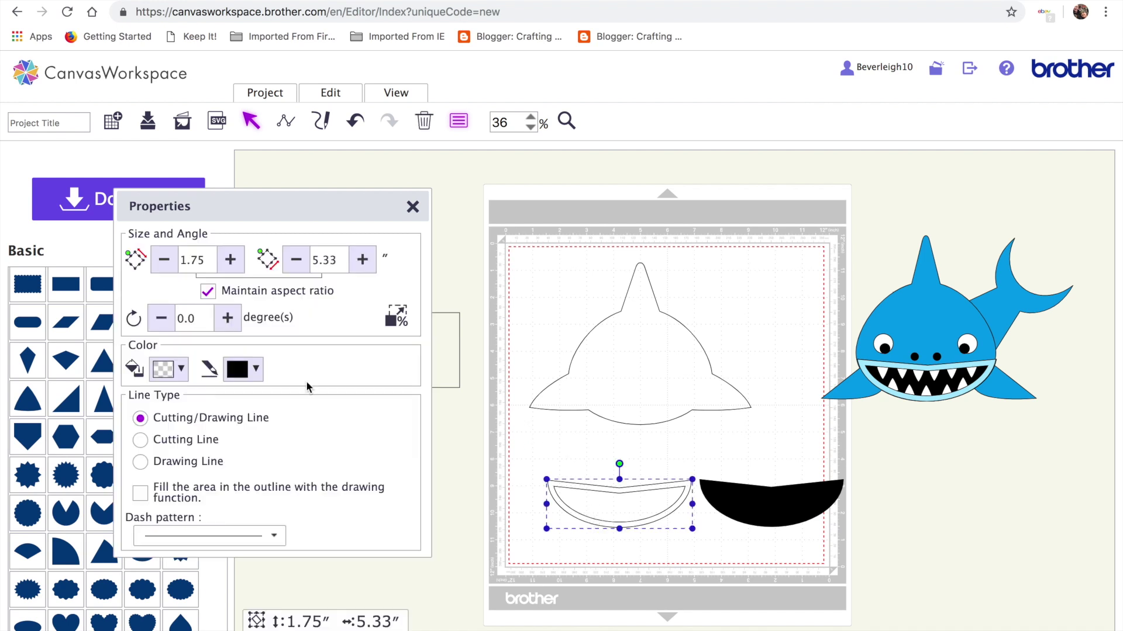
pyautogui.click(182, 369)
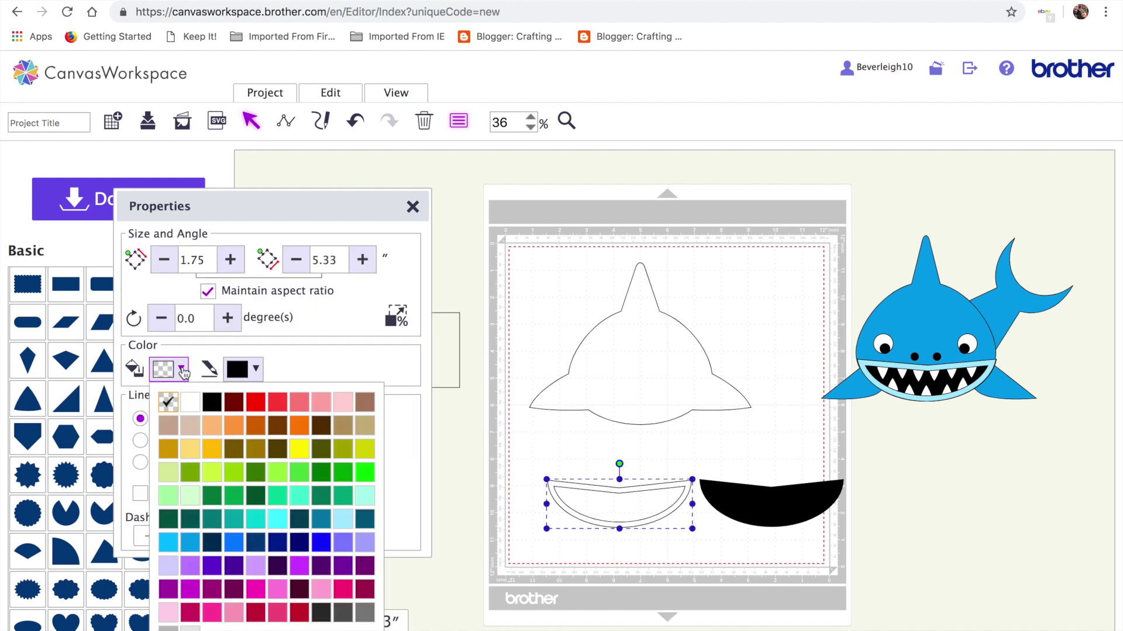
pyautogui.click(233, 519)
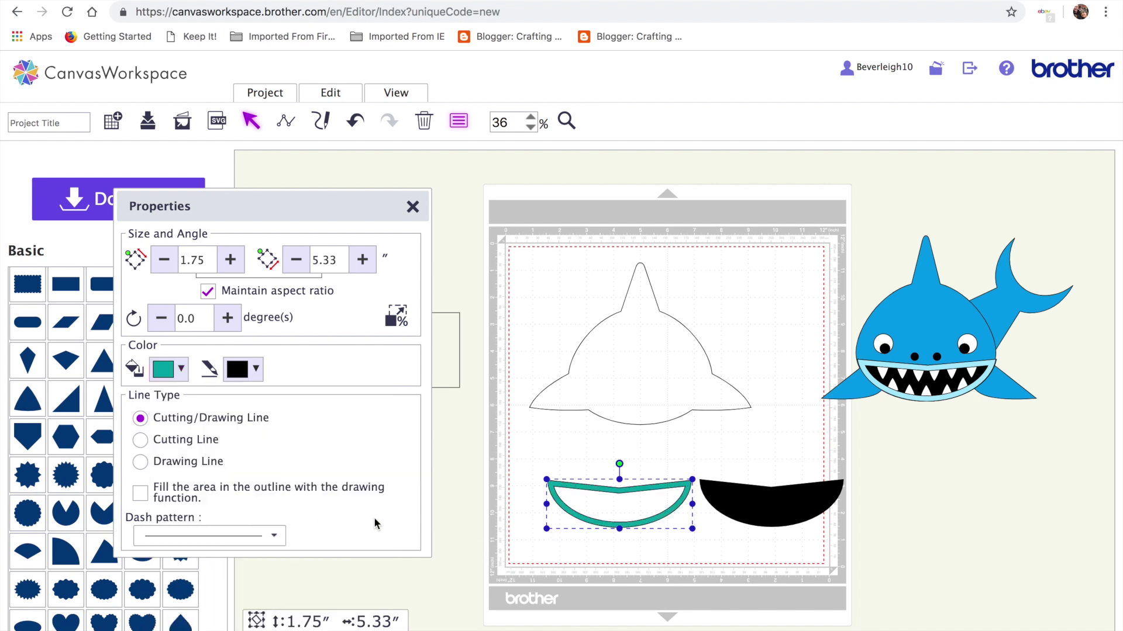
pyautogui.click(183, 369)
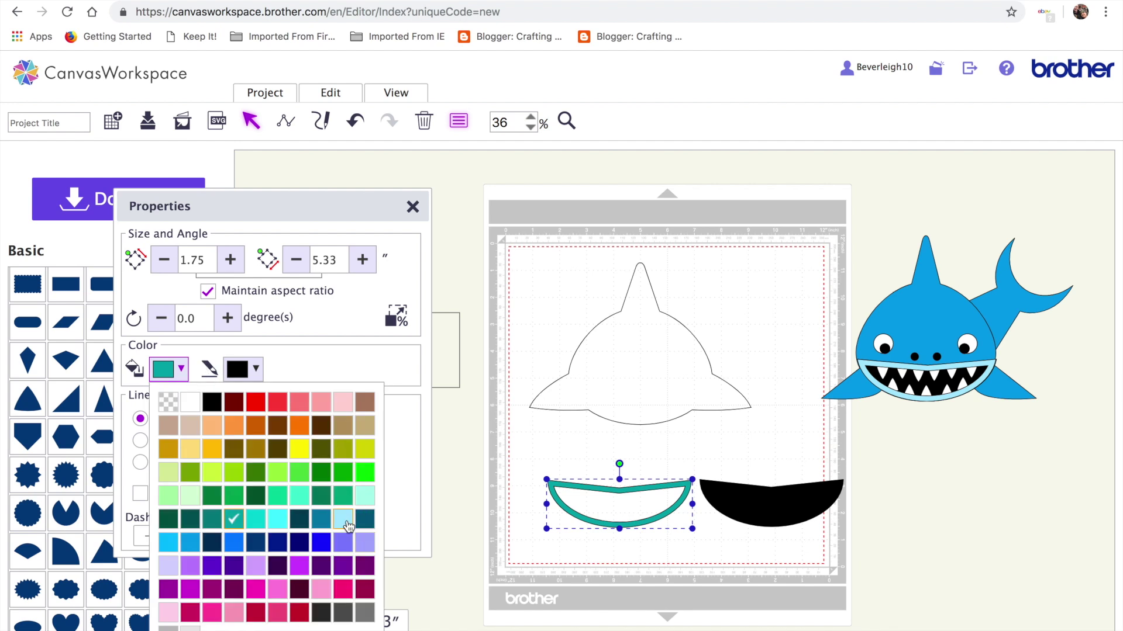
pyautogui.click(348, 526)
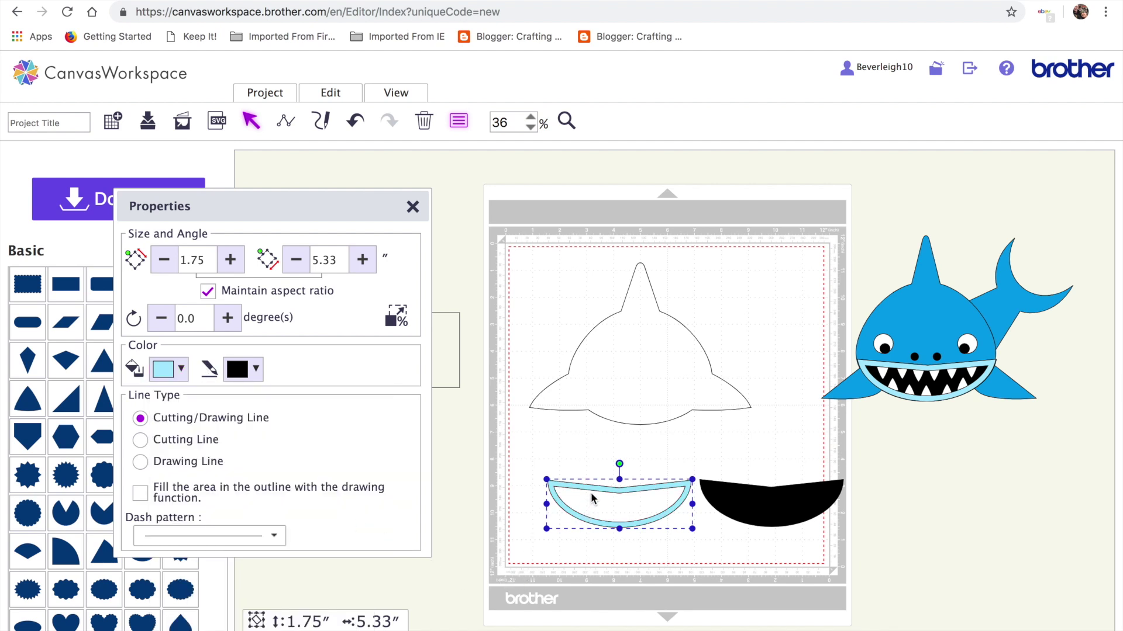
# Step: Duplicate the light blue mouth rim, place the copy partly off the mat below the body, and lay the original over the black mouth
pyautogui.moveTo(594, 488); pyautogui.dragTo(738, 490)
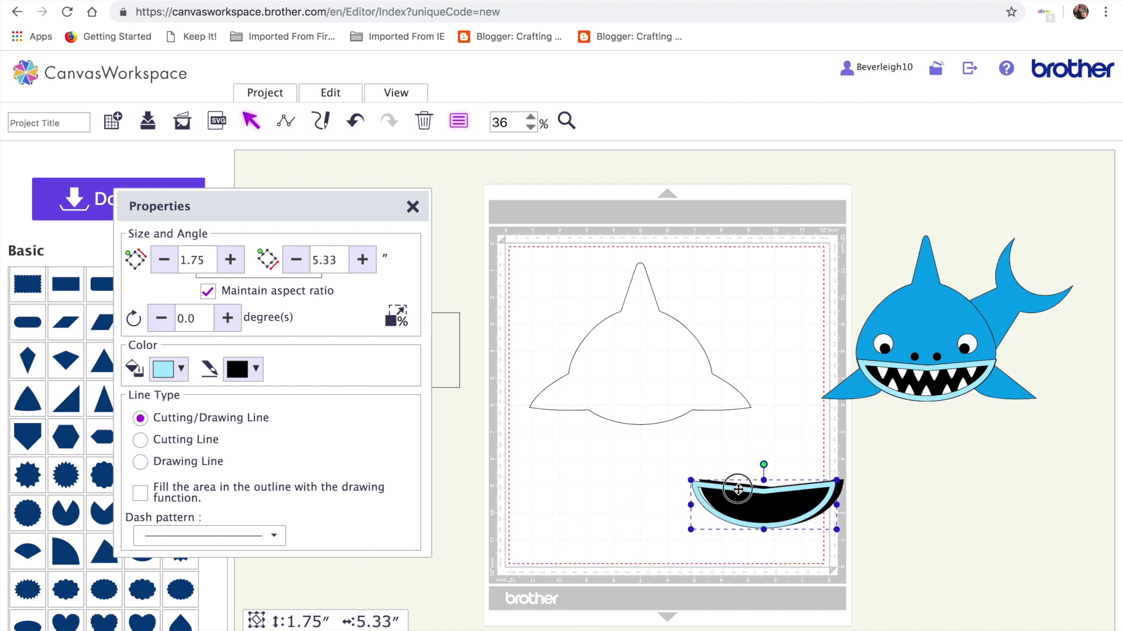
pyautogui.moveTo(738, 490); pyautogui.dragTo(569, 493)
pyautogui.hotkey('ctrl', 'c')
pyautogui.hotkey('ctrl', 'v')
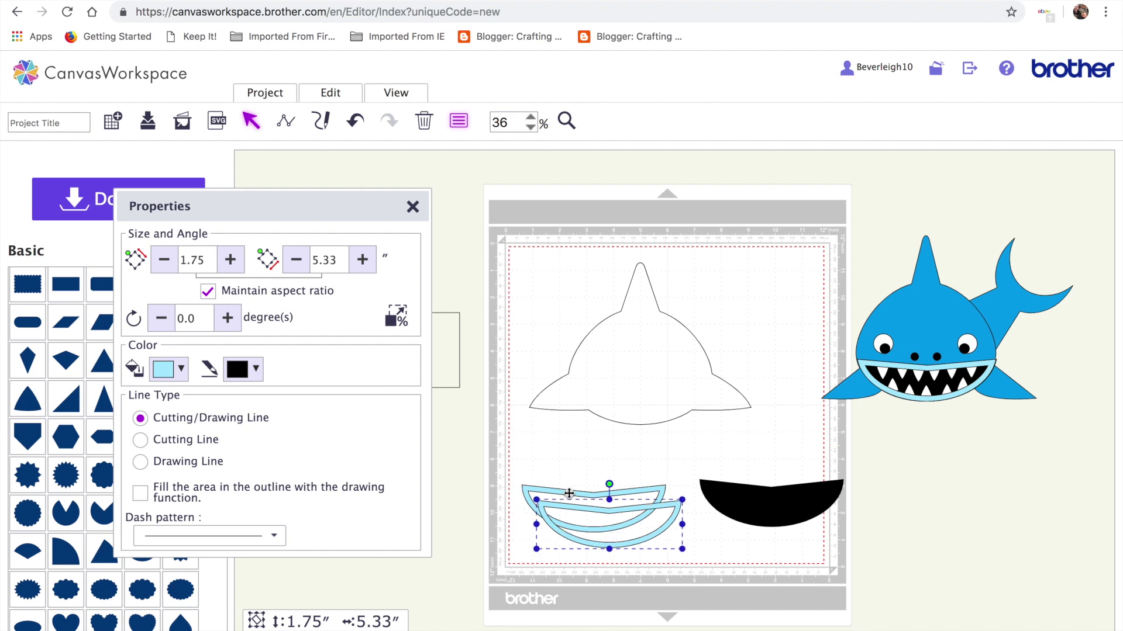
pyautogui.moveTo(601, 512); pyautogui.dragTo(523, 450)
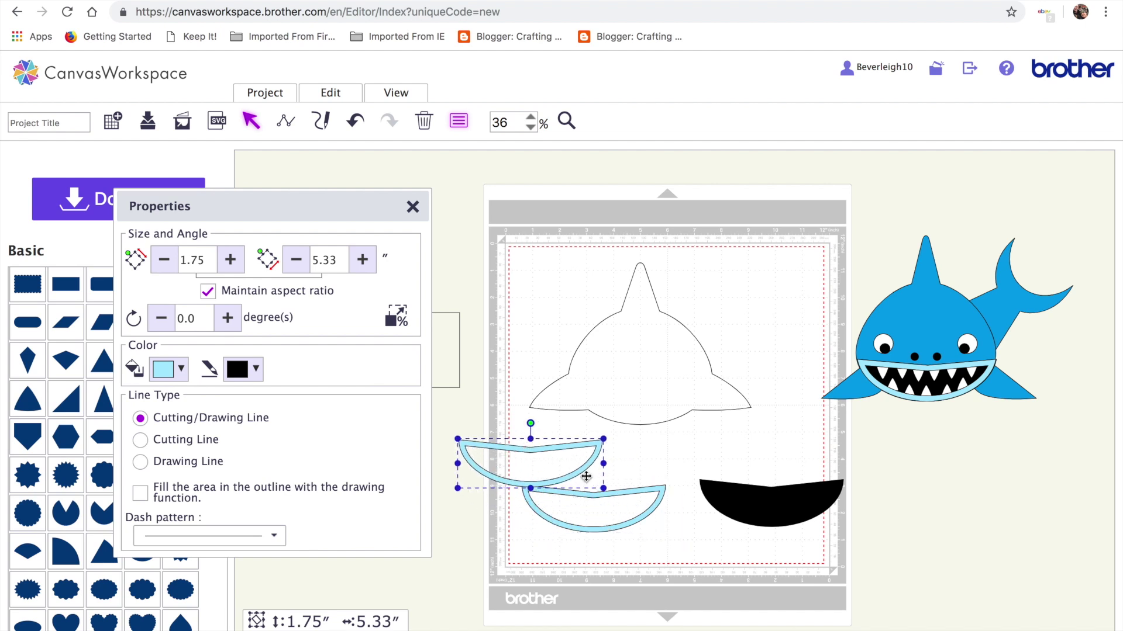
pyautogui.moveTo(618, 491); pyautogui.dragTo(796, 484)
# Step: Add a curved-sided triangle as a tooth, shrink it to about 0.83 by 0.67 inches, and set it on the spare rim's lower edge
pyautogui.moveTo(301, 198); pyautogui.dragTo(422, 160)
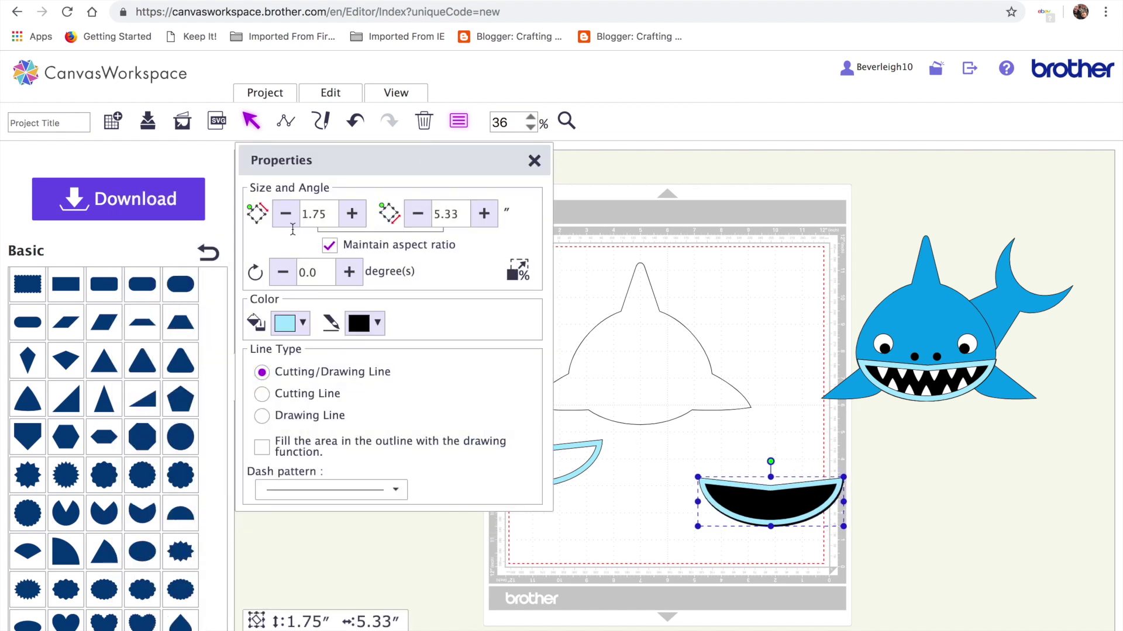
pyautogui.moveTo(483, 170); pyautogui.dragTo(318, 162)
pyautogui.click(27, 400)
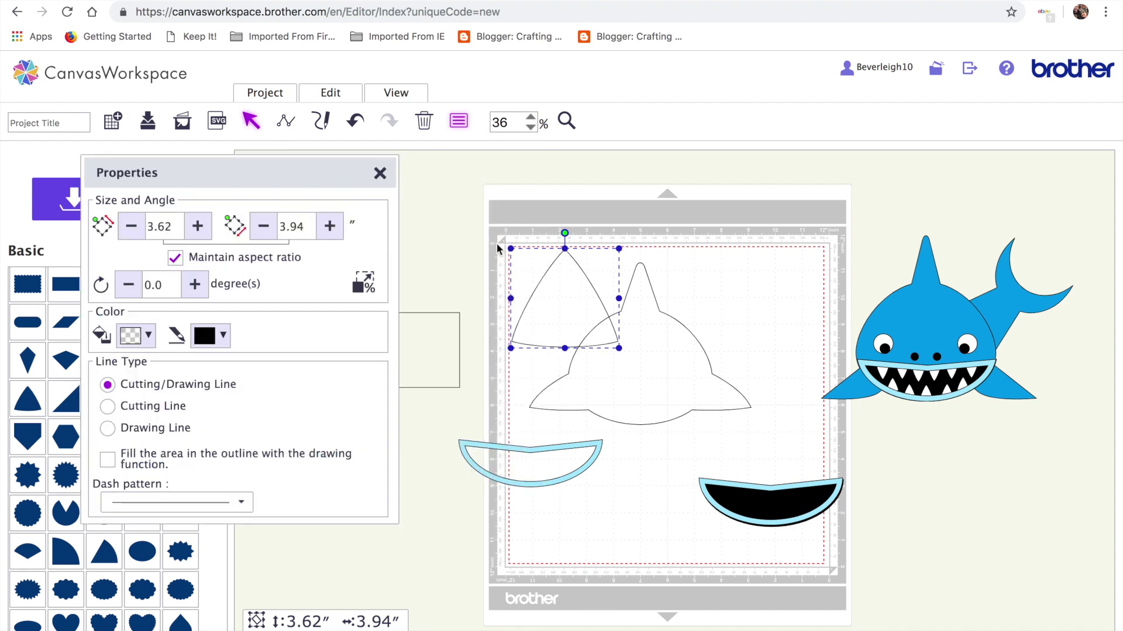
pyautogui.moveTo(508, 247); pyautogui.dragTo(528, 471)
pyautogui.click(668, 525)
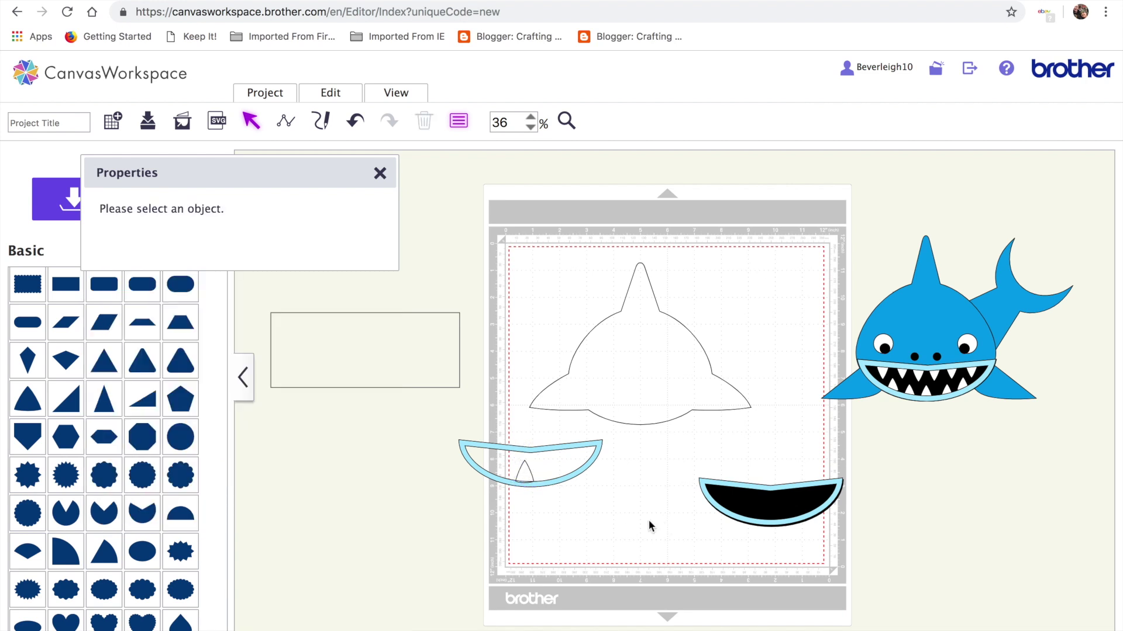
pyautogui.click(525, 472)
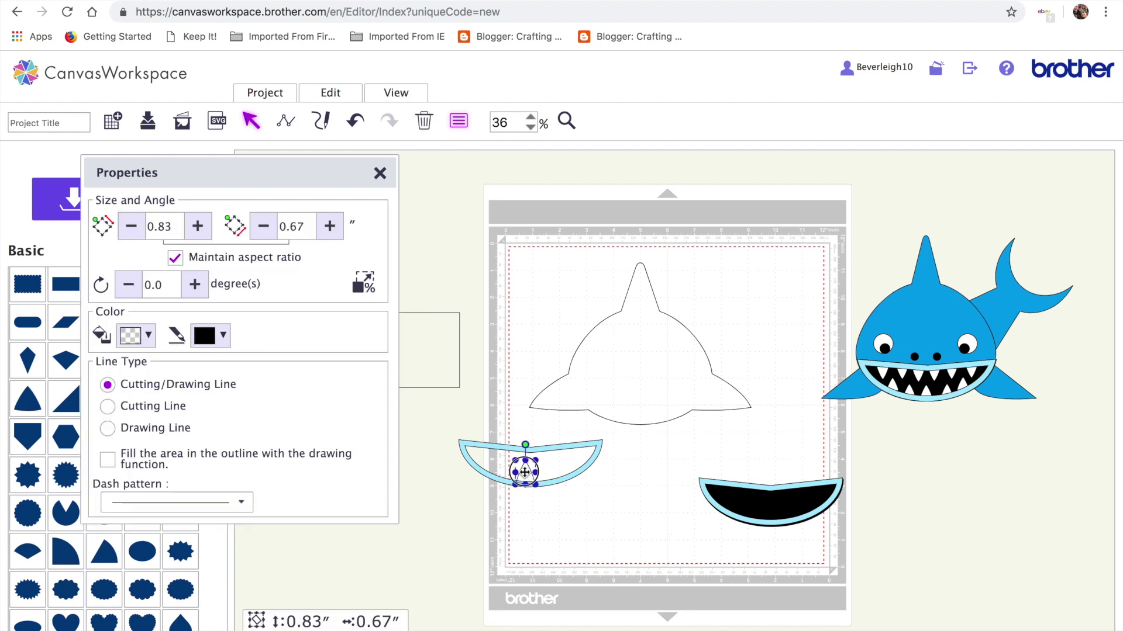
pyautogui.click(562, 510)
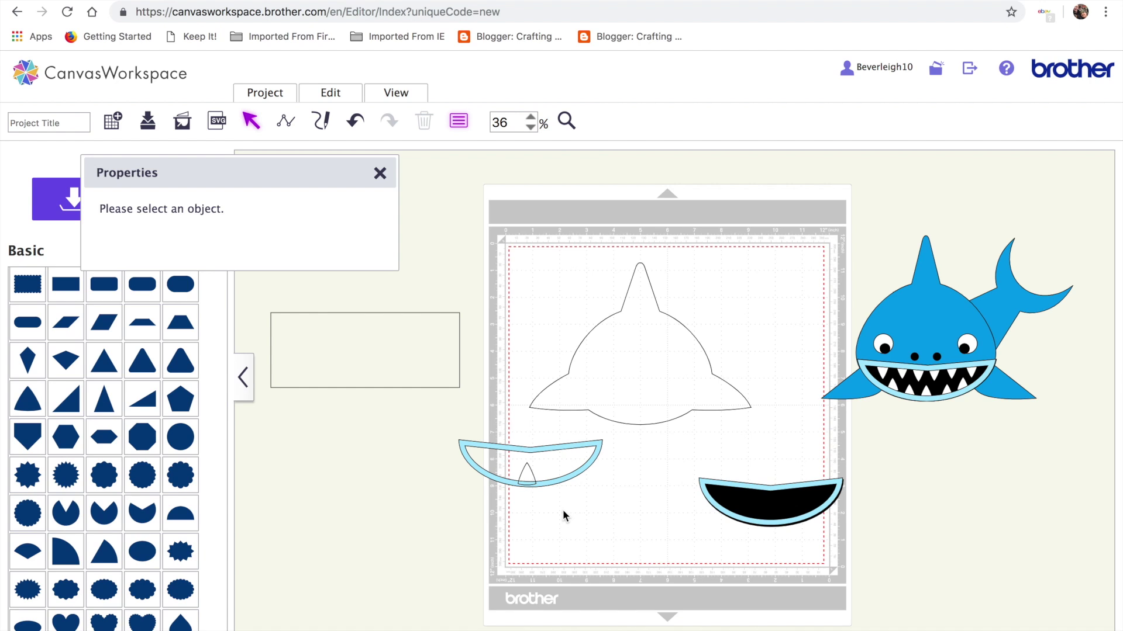
# Step: Shrink the tooth to about 0.72 by 0.58 inches and try it on the lower edge of the spare mouth rim
pyautogui.moveTo(526, 473); pyautogui.dragTo(545, 504)
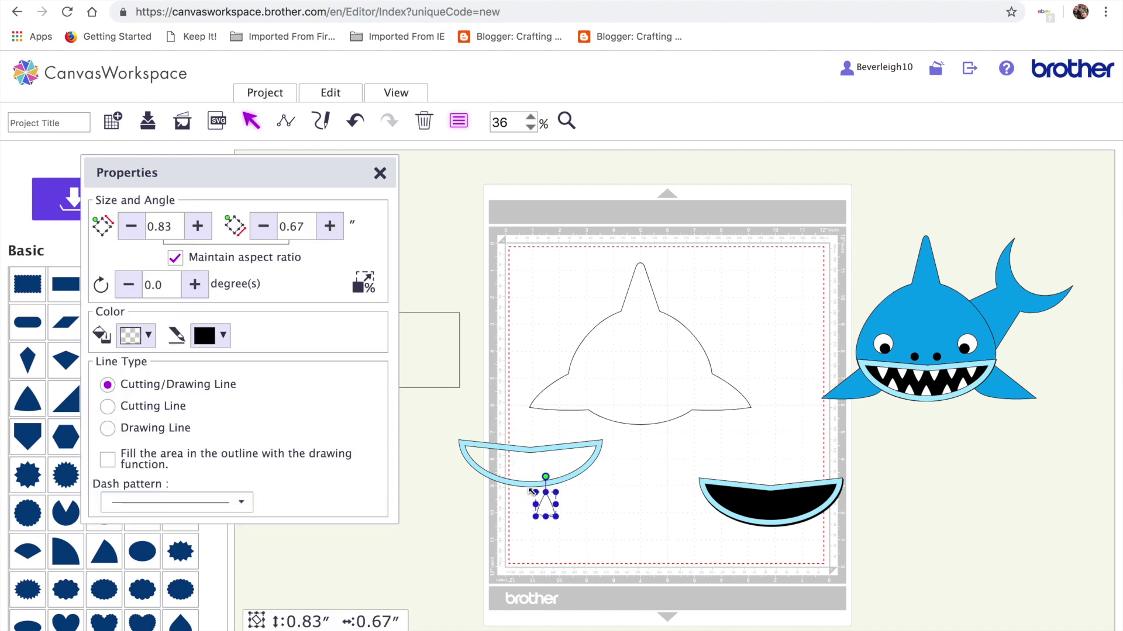
pyautogui.click(531, 488)
pyautogui.click(542, 506)
pyautogui.moveTo(532, 490); pyautogui.dragTo(537, 494)
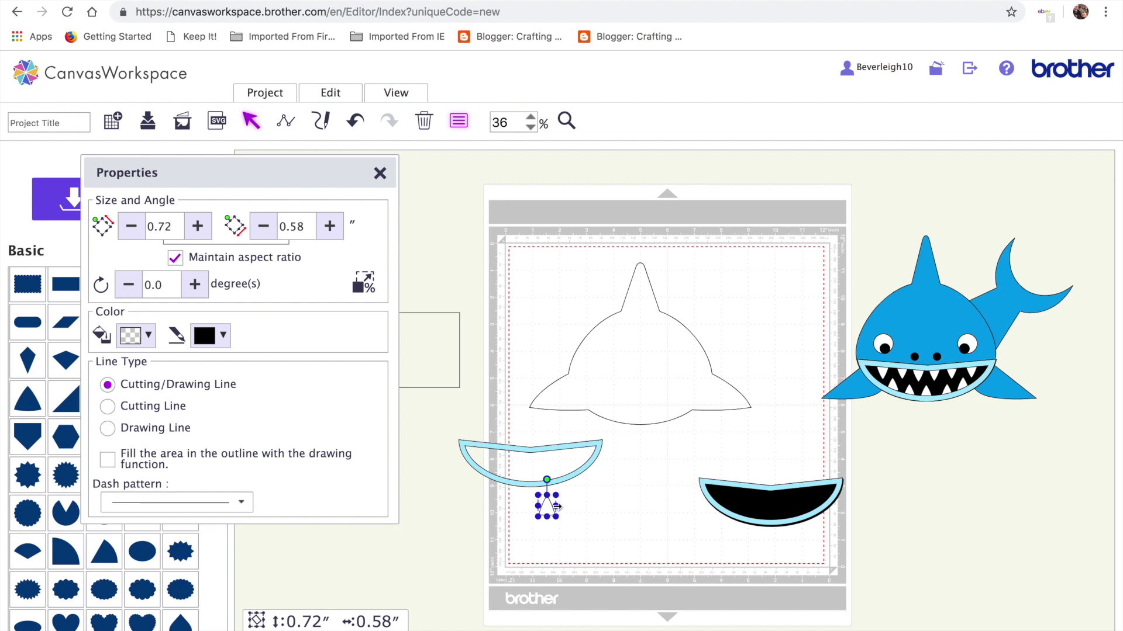
pyautogui.moveTo(557, 506); pyautogui.dragTo(588, 507)
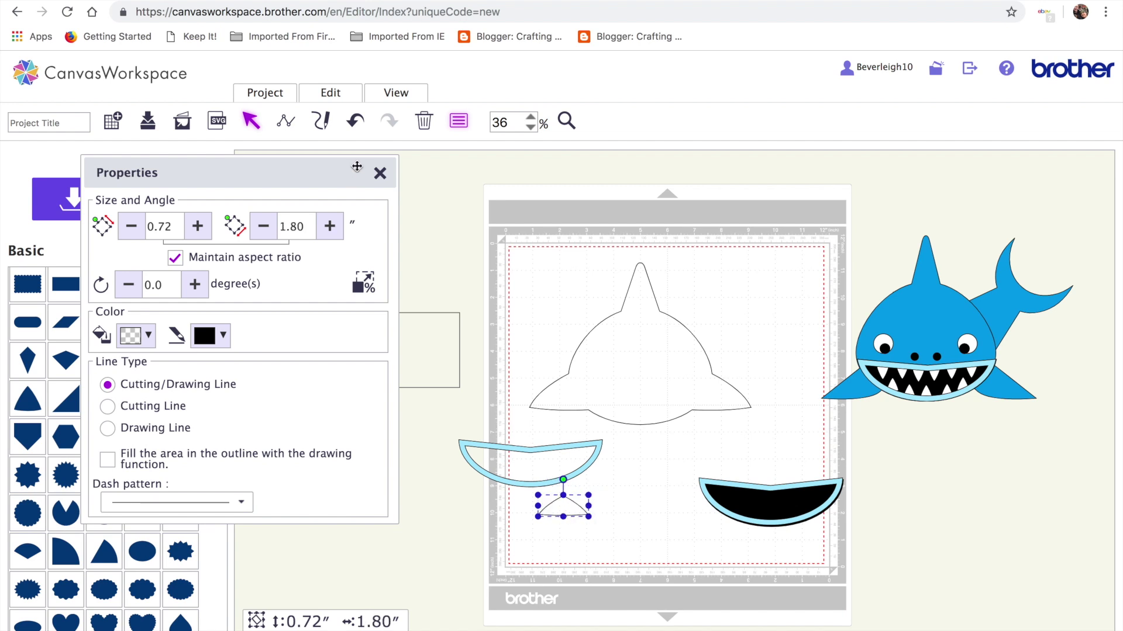
pyautogui.click(356, 123)
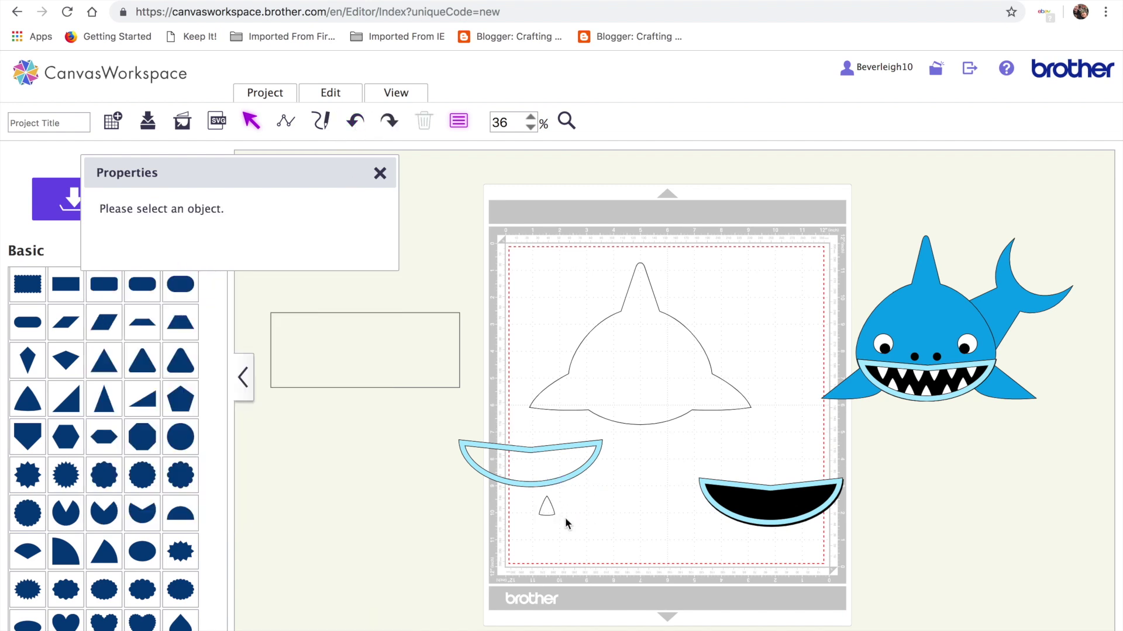
pyautogui.click(540, 509)
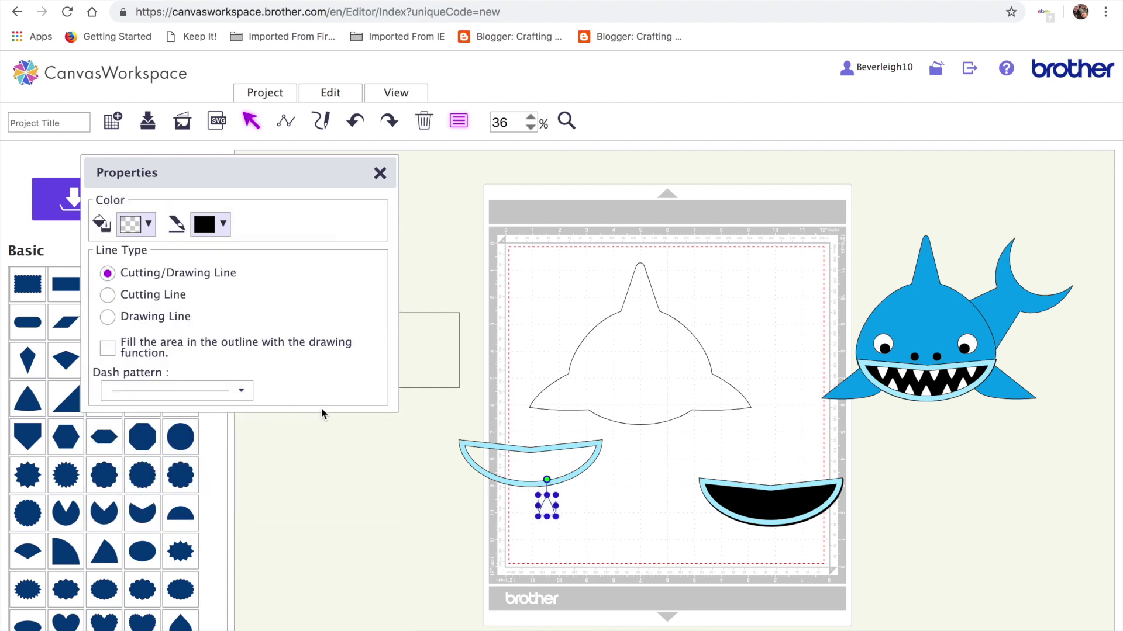
pyautogui.moveTo(542, 506); pyautogui.dragTo(522, 476)
pyautogui.click(553, 550)
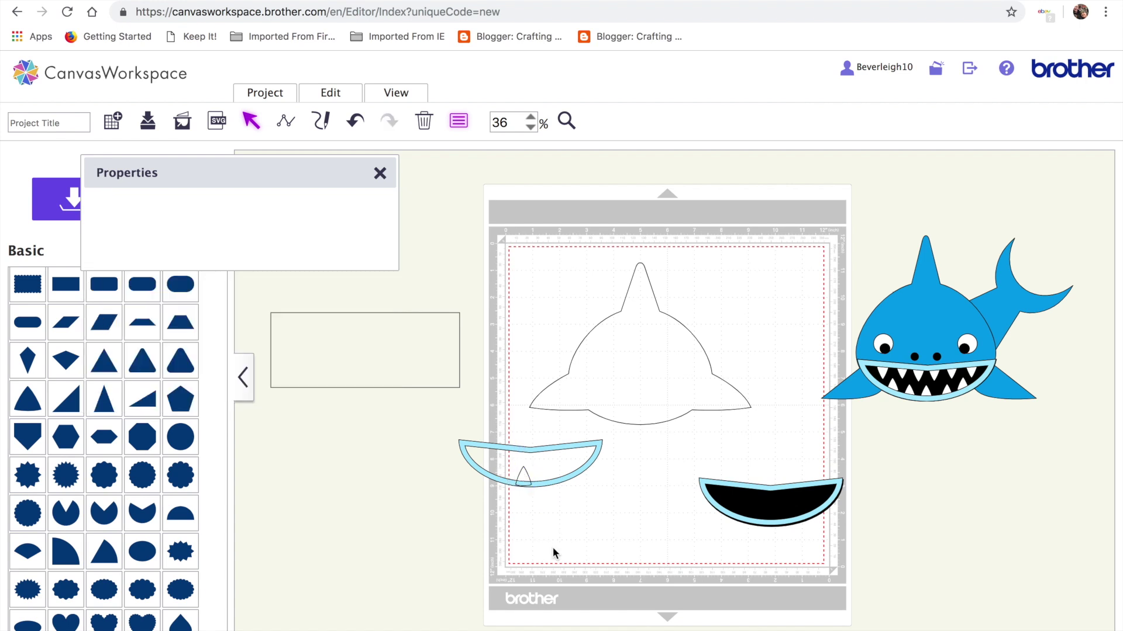
# Step: Move the tooth out below the spare mouth rim and make four copies of it
pyautogui.moveTo(523, 474); pyautogui.dragTo(546, 503)
pyautogui.hotkey('ctrl', 'c')
pyautogui.hotkey('ctrl', 'v')
pyautogui.hotkey('ctrl', 'v')
pyautogui.hotkey('ctrl', 'v')
pyautogui.hotkey('ctrl', 'v')
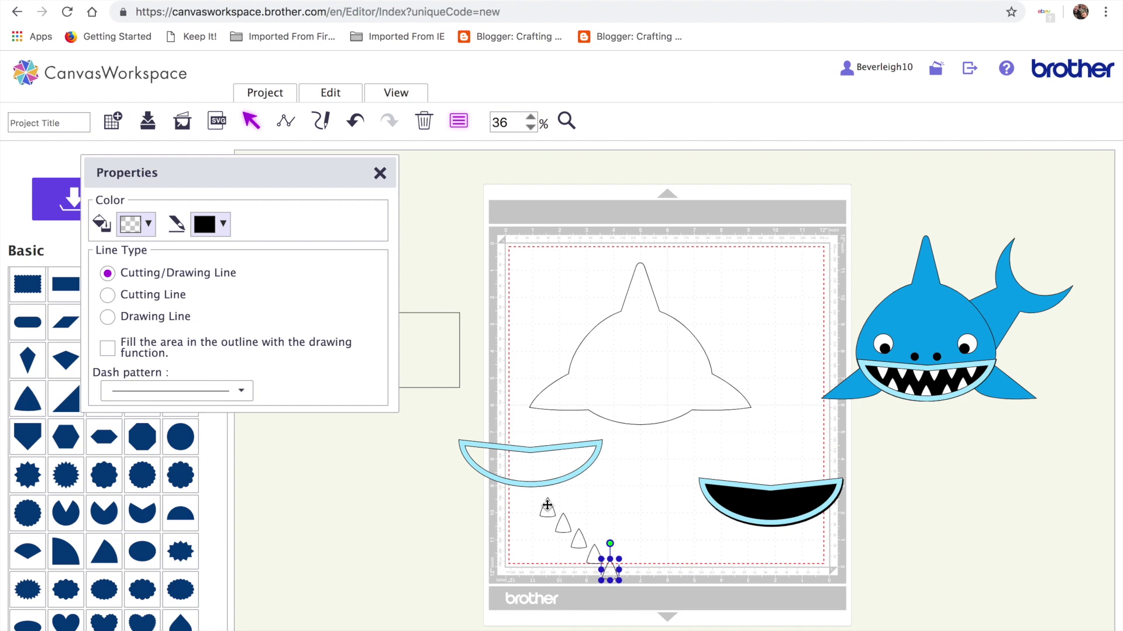
# Step: Park one tooth off the mat and set two others side by side in the middle of the spare rim's lower edge
pyautogui.moveTo(548, 505); pyautogui.dragTo(388, 543)
pyautogui.moveTo(495, 529); pyautogui.dragTo(517, 476)
pyautogui.moveTo(559, 530); pyautogui.dragTo(547, 483)
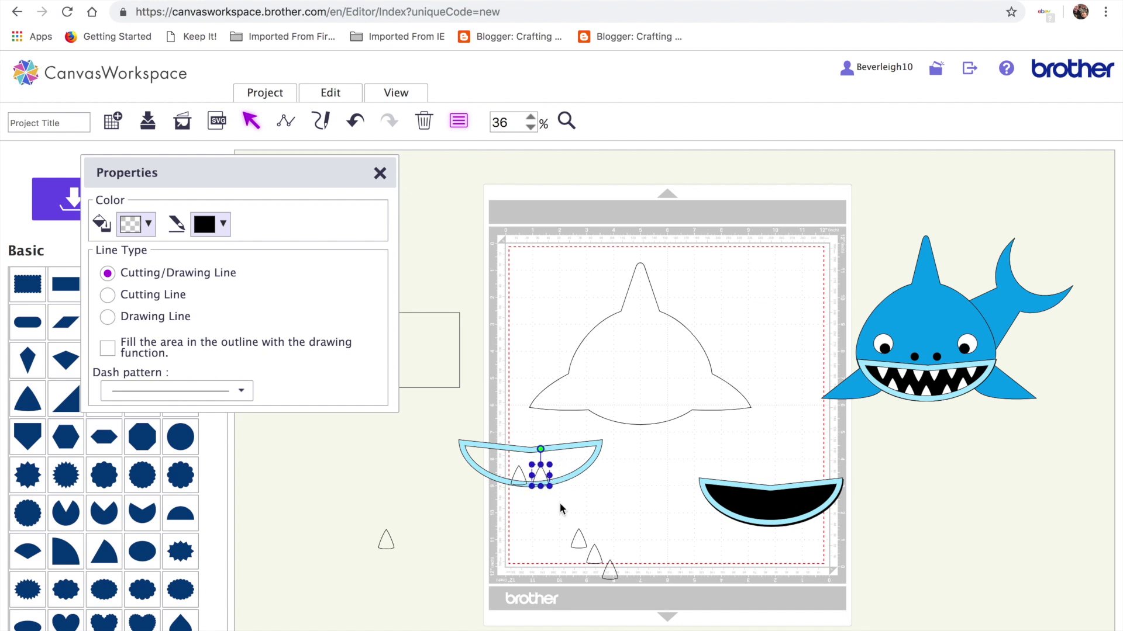
# Step: Place two more teeth on the spare rim's lower edge, one on each side of the middle pair, slightly higher along the curve
pyautogui.moveTo(581, 545); pyautogui.dragTo(567, 478)
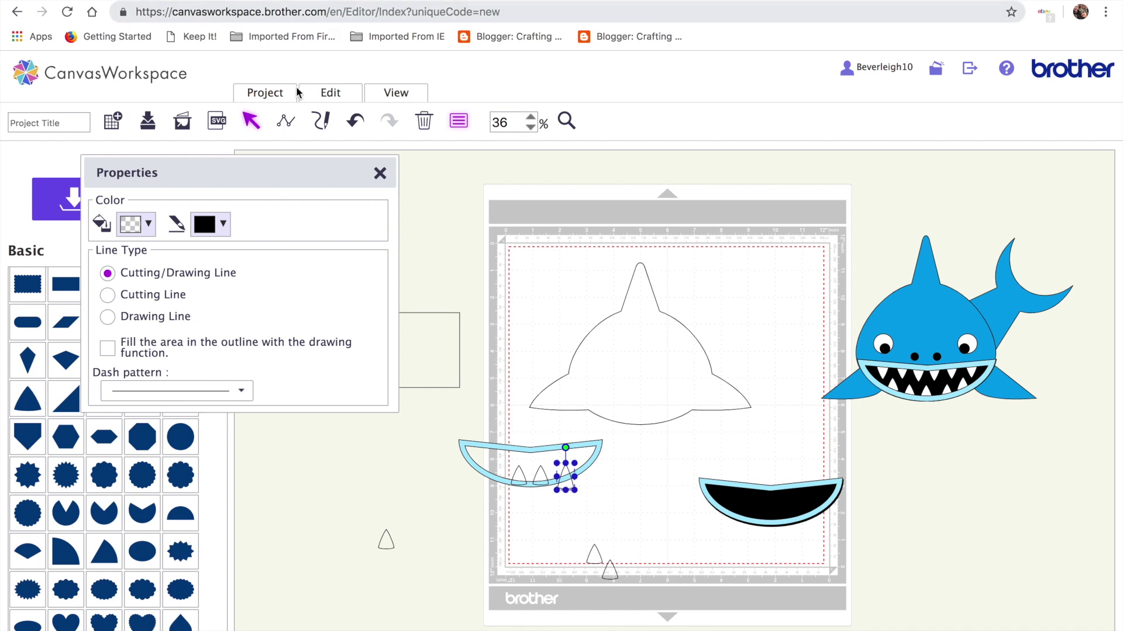
pyautogui.click(351, 122)
pyautogui.moveTo(566, 473); pyautogui.dragTo(562, 468)
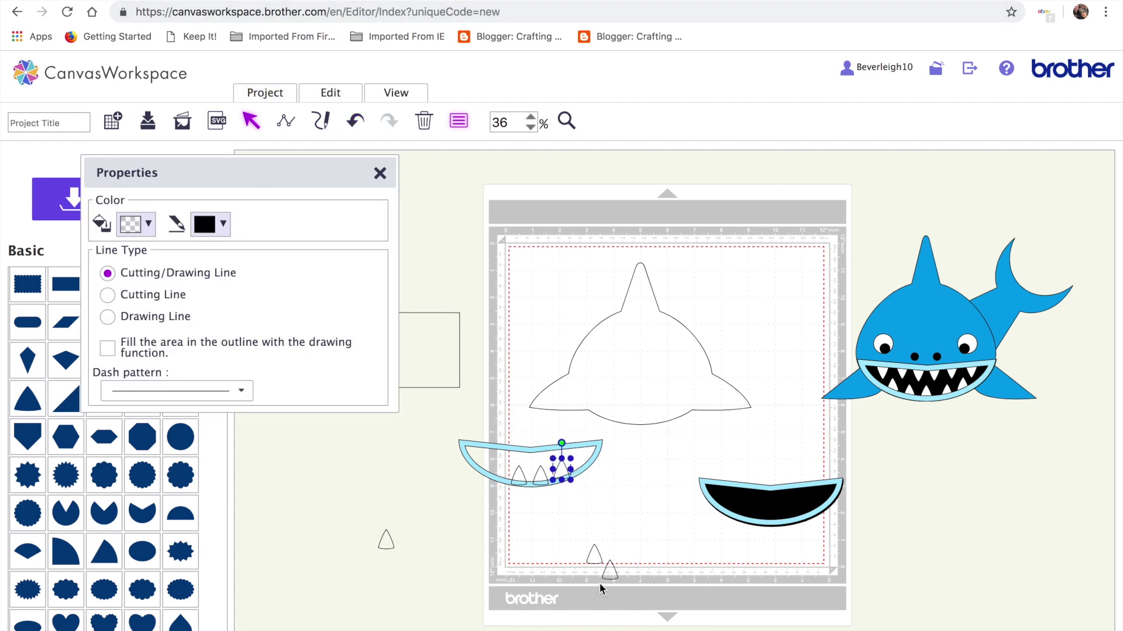
pyautogui.click(575, 548)
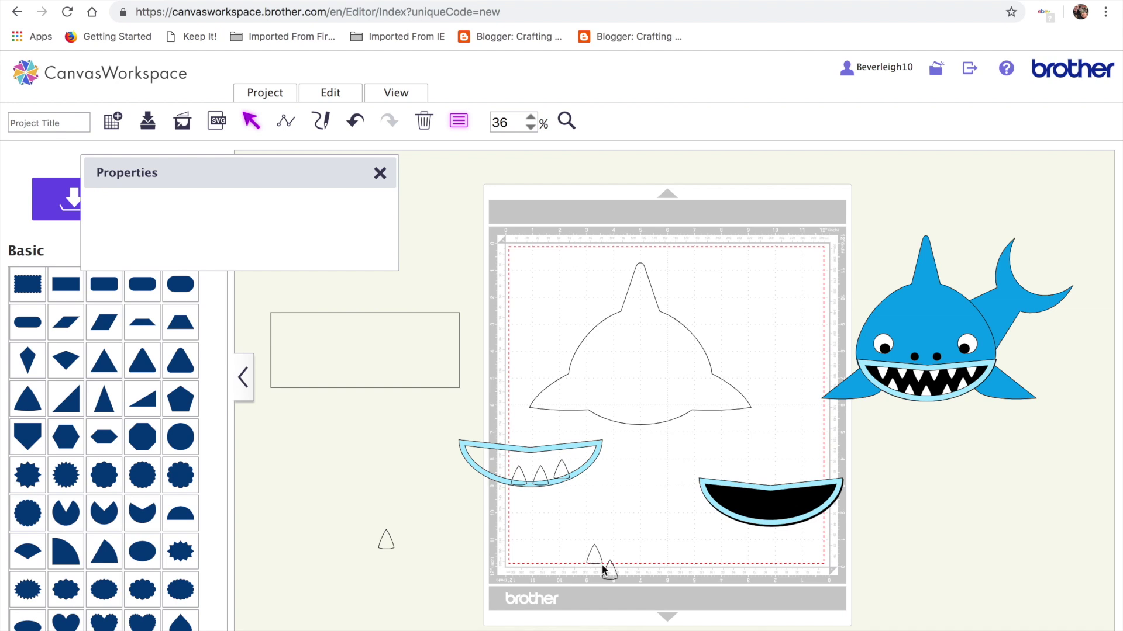
pyautogui.click(560, 471)
pyautogui.moveTo(561, 468); pyautogui.dragTo(561, 469)
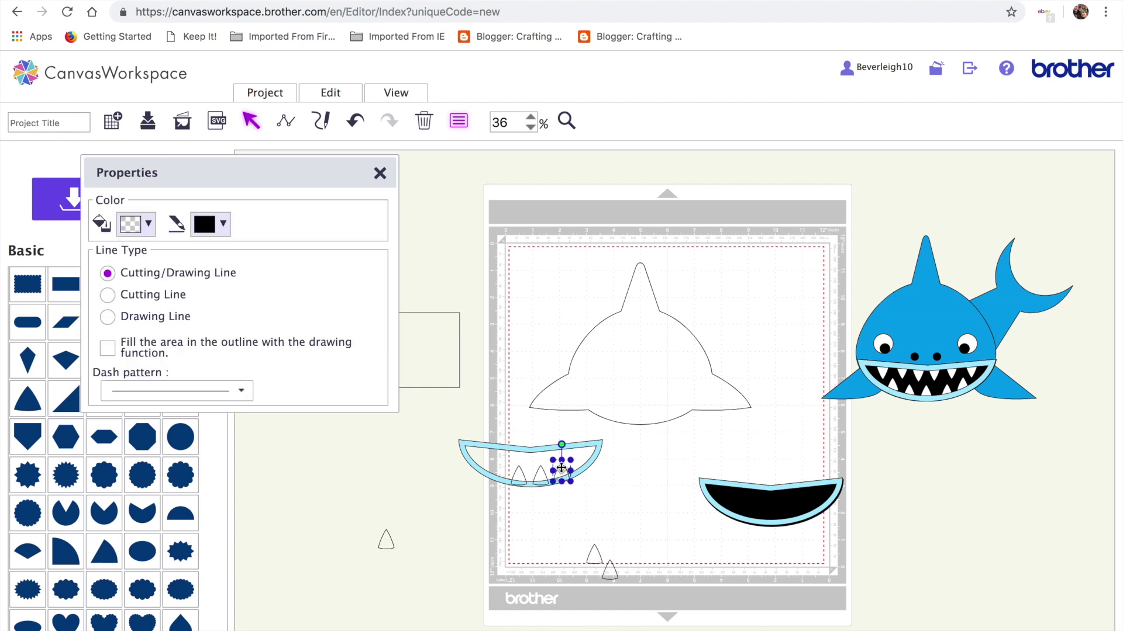
pyautogui.click(611, 508)
pyautogui.moveTo(598, 552); pyautogui.dragTo(500, 469)
pyautogui.click(527, 562)
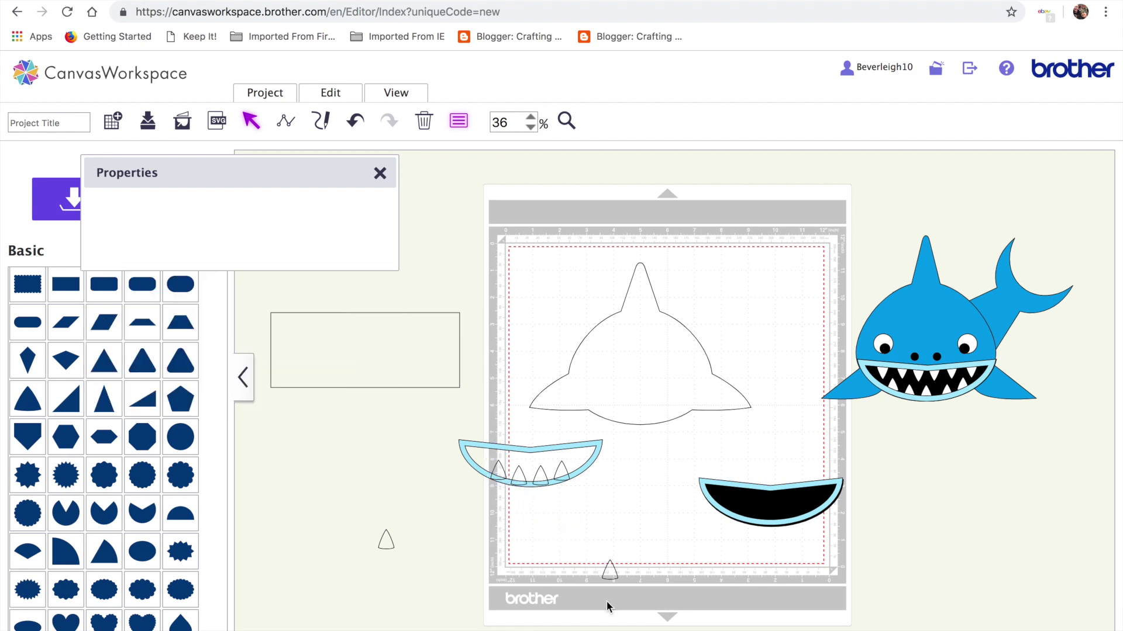
# Step: Shrink the leftover tooth slightly and make one copy of it
pyautogui.moveTo(609, 569); pyautogui.dragTo(596, 540)
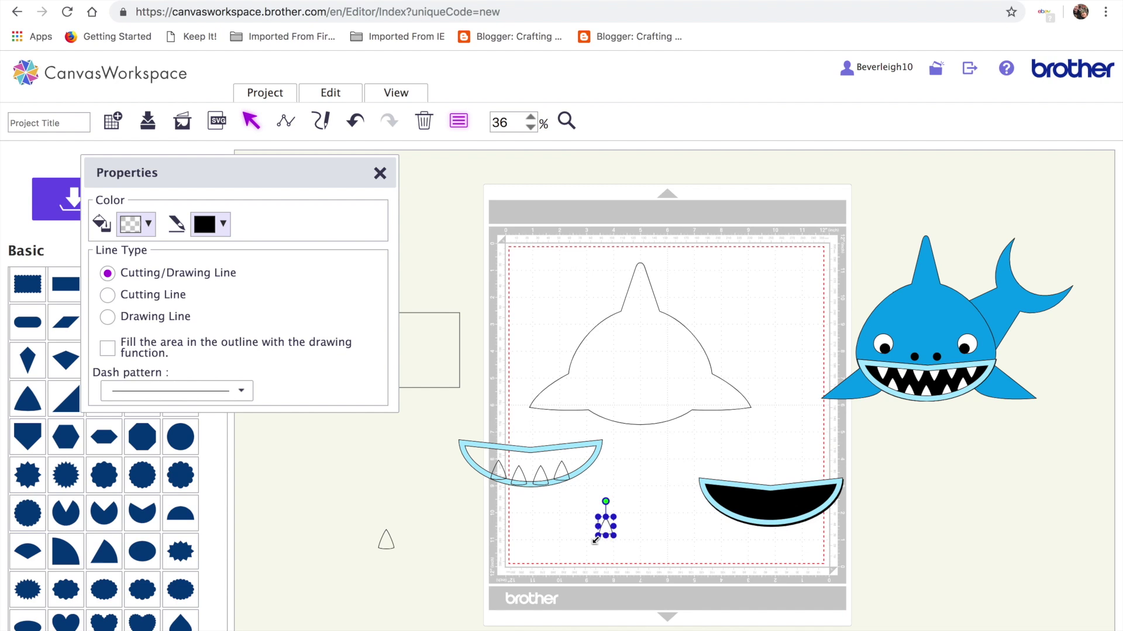
pyautogui.hotkey('ctrl', 'c')
pyautogui.hotkey('ctrl', 'v')
# Step: Tilt the two smaller teeth slightly and set one at each end of the spare rim's lower tooth row
pyautogui.moveTo(621, 517); pyautogui.dragTo(580, 464)
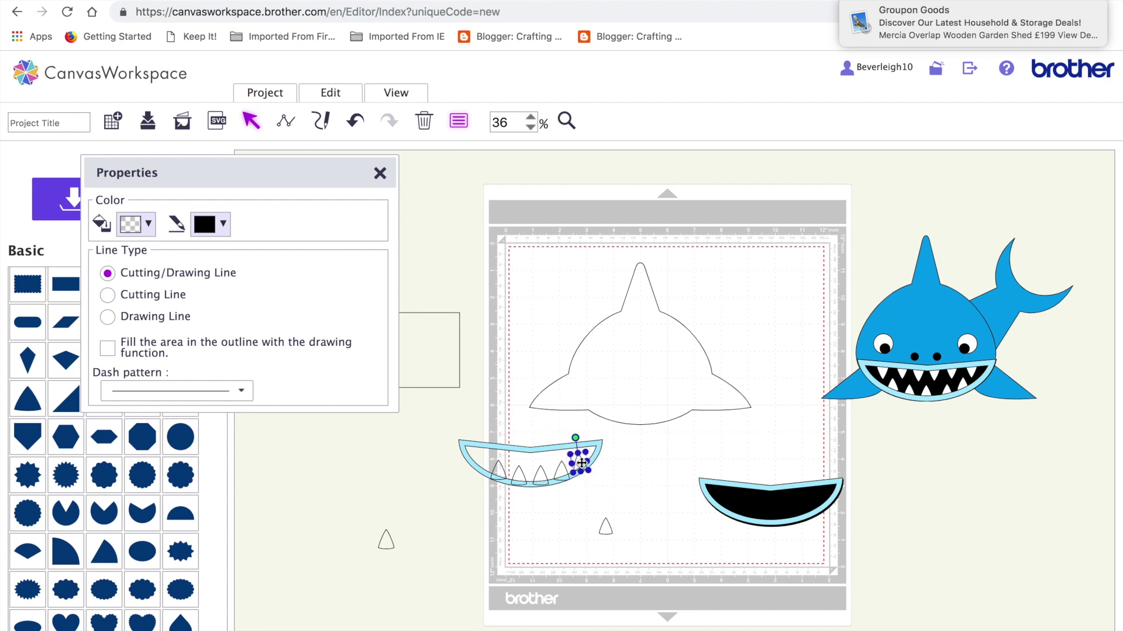
pyautogui.click(623, 494)
pyautogui.click(604, 527)
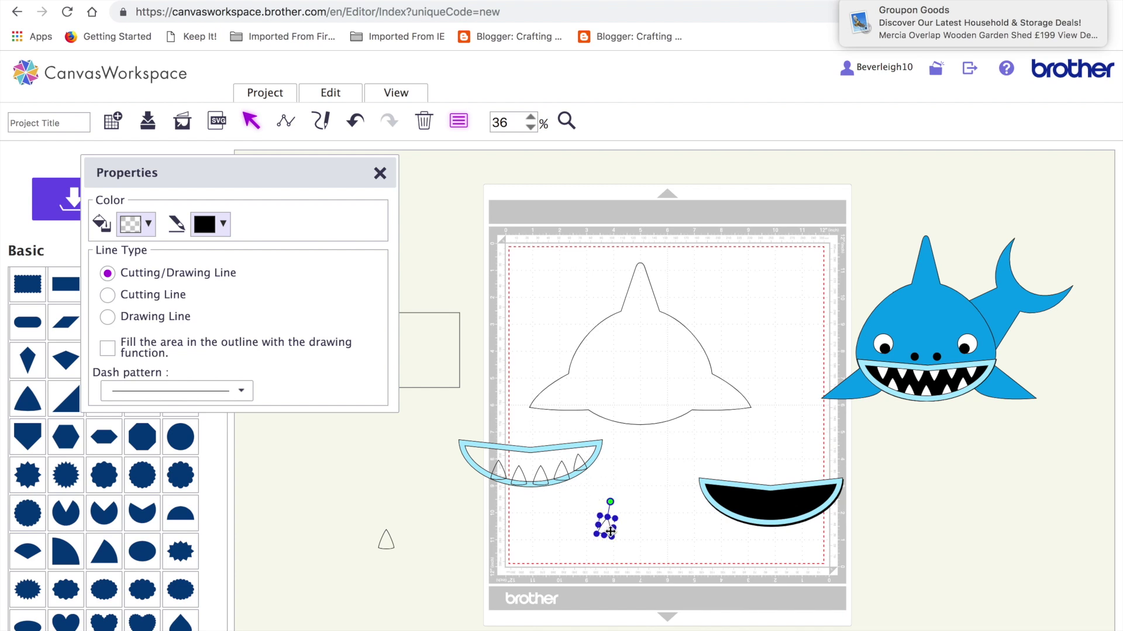
pyautogui.moveTo(606, 526); pyautogui.dragTo(486, 468)
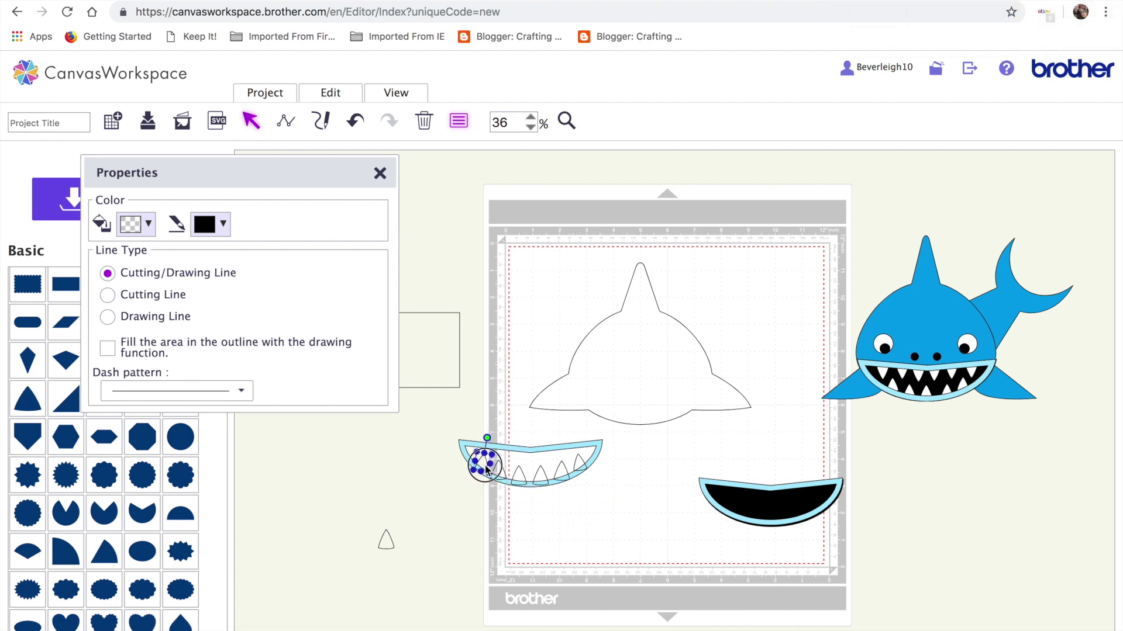
pyautogui.click(529, 510)
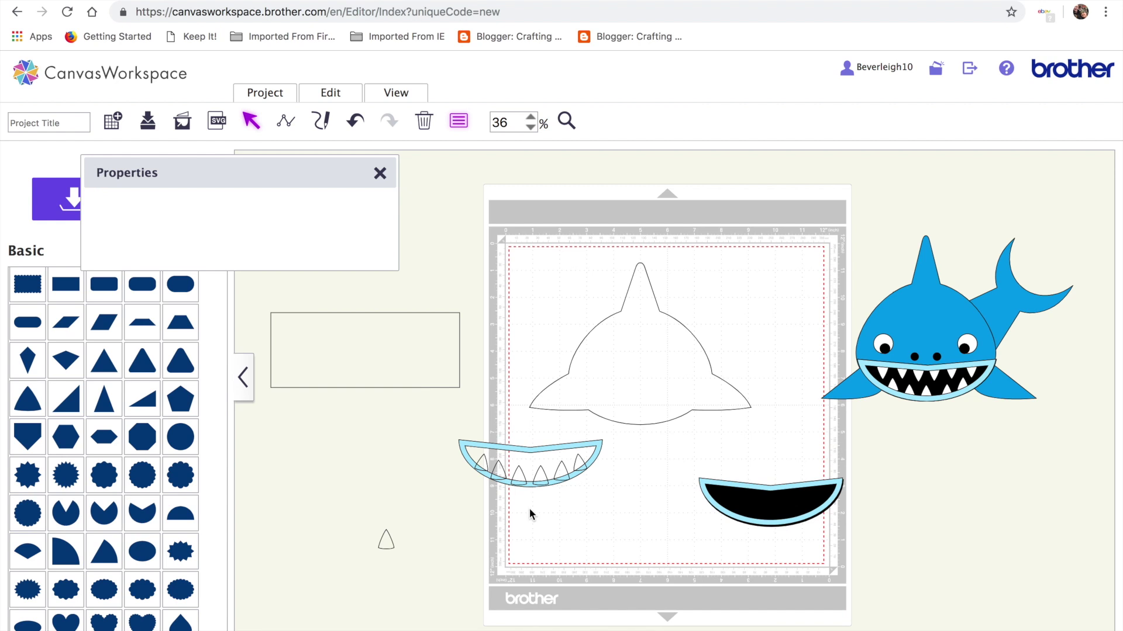
# Step: Try to flip the tooth parked off the mat upside down
pyautogui.click(384, 539)
pyautogui.click(331, 97)
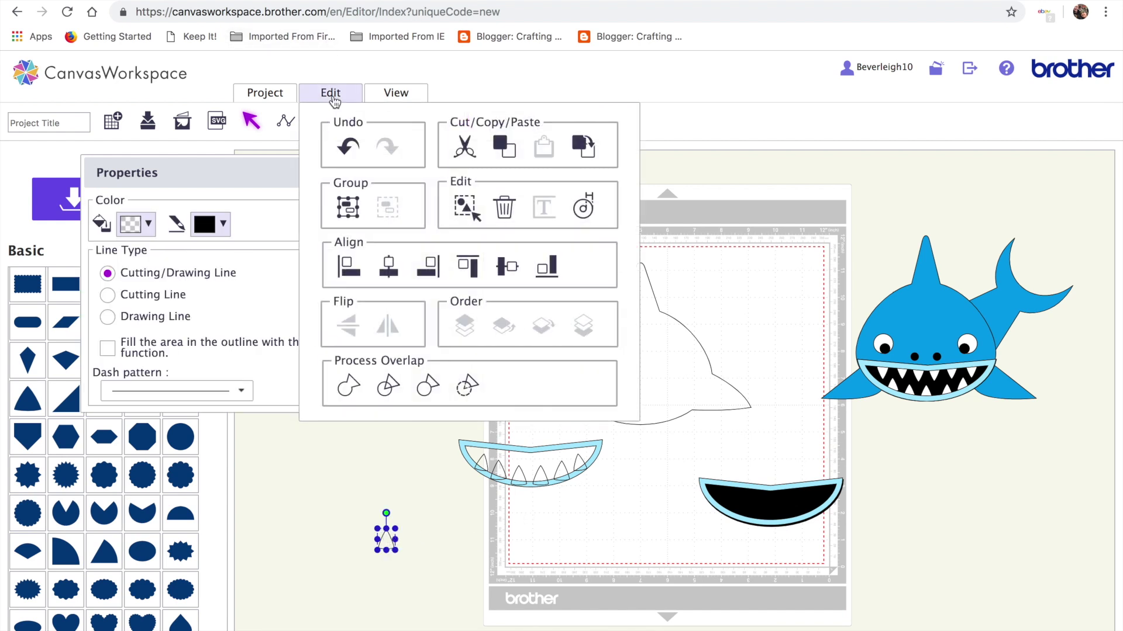
pyautogui.click(419, 541)
pyautogui.click(330, 93)
pyautogui.click(355, 558)
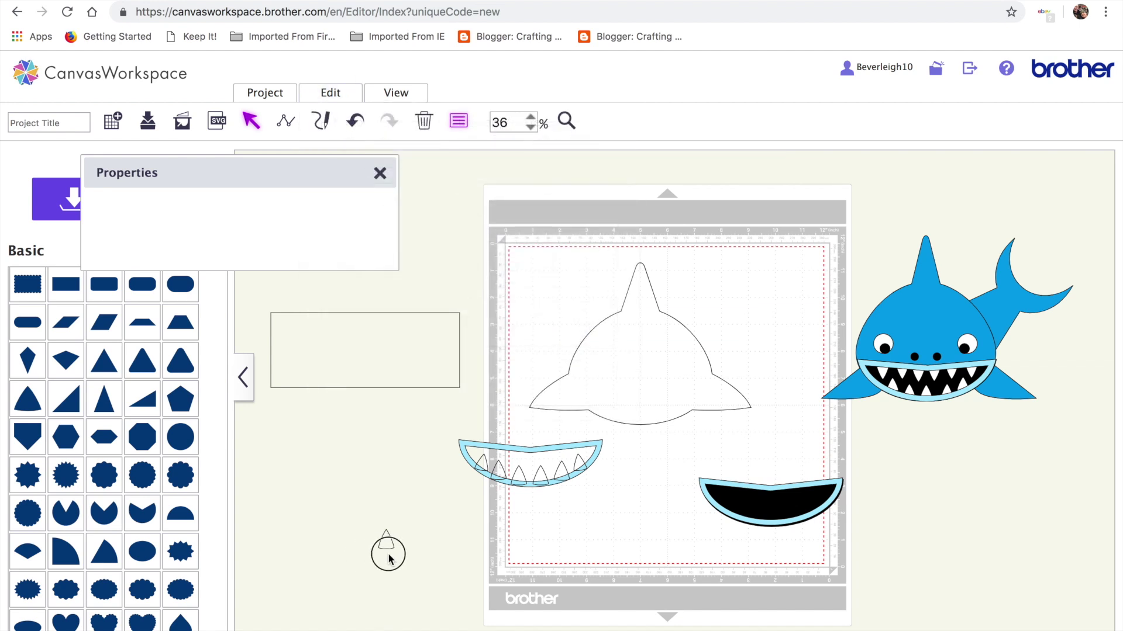
pyautogui.moveTo(370, 517); pyautogui.dragTo(395, 559)
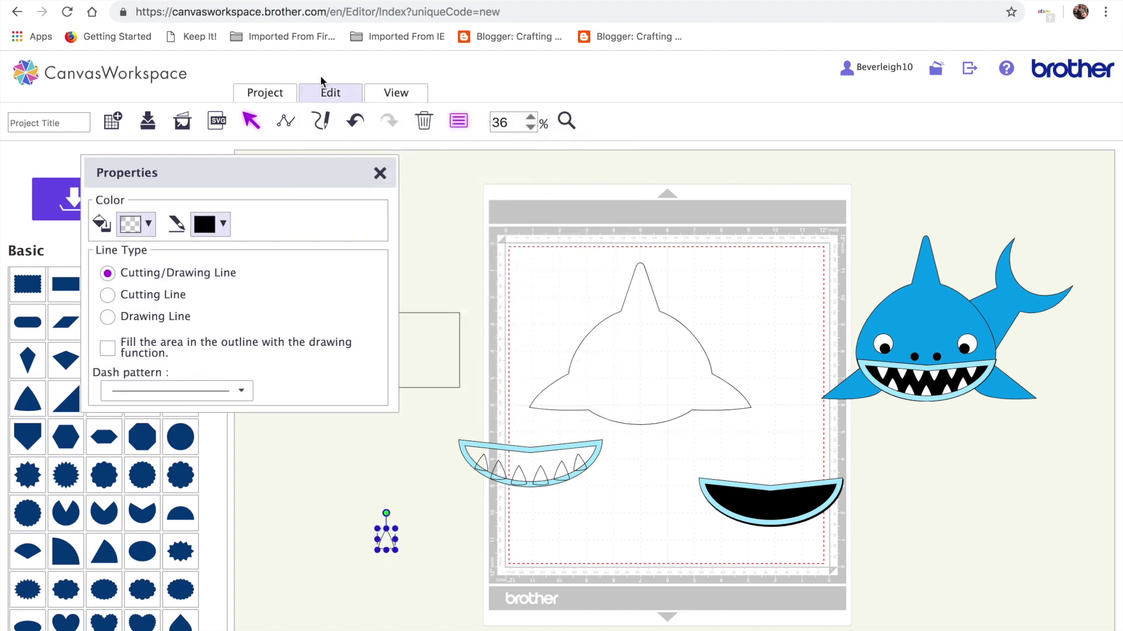
pyautogui.click(323, 97)
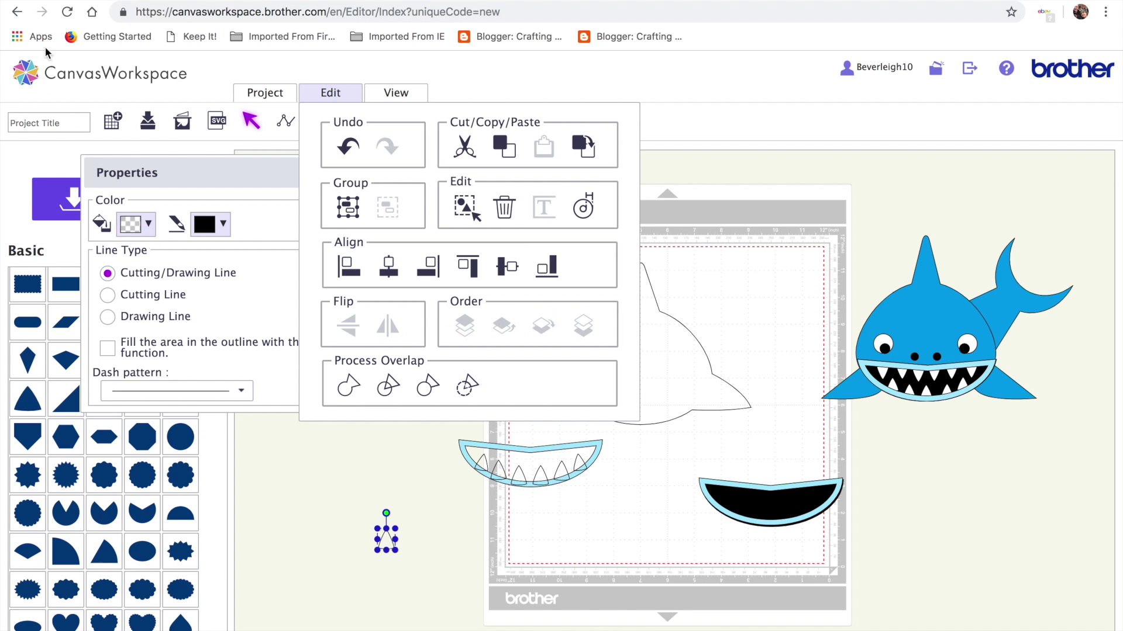
pyautogui.click(300, 451)
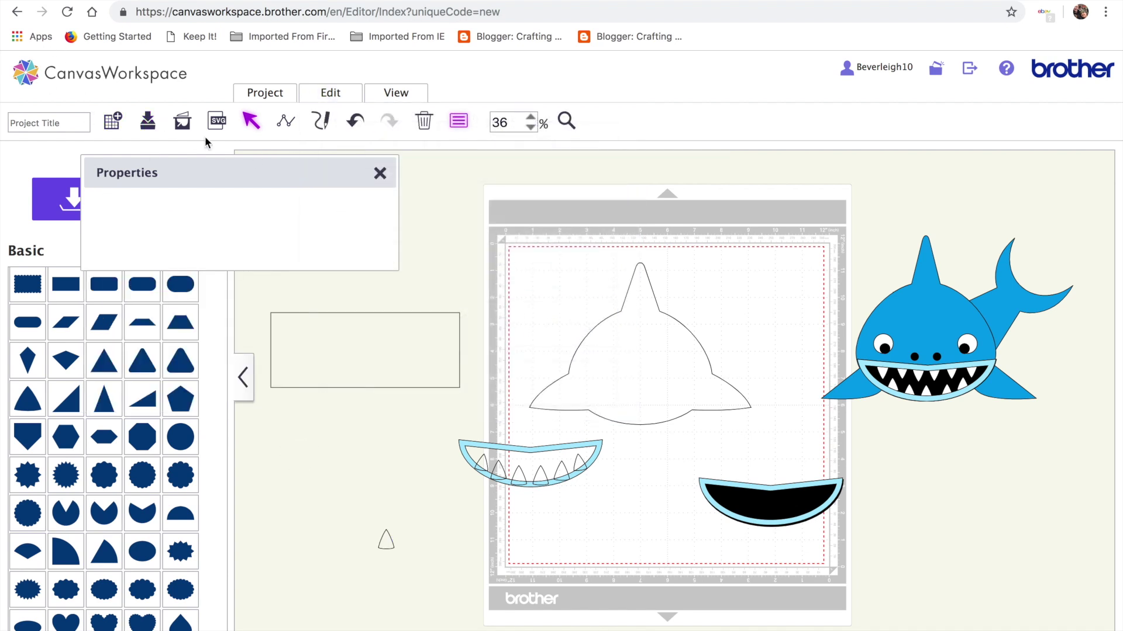
# Step: Title the project "shark" and save it
pyautogui.click(52, 125)
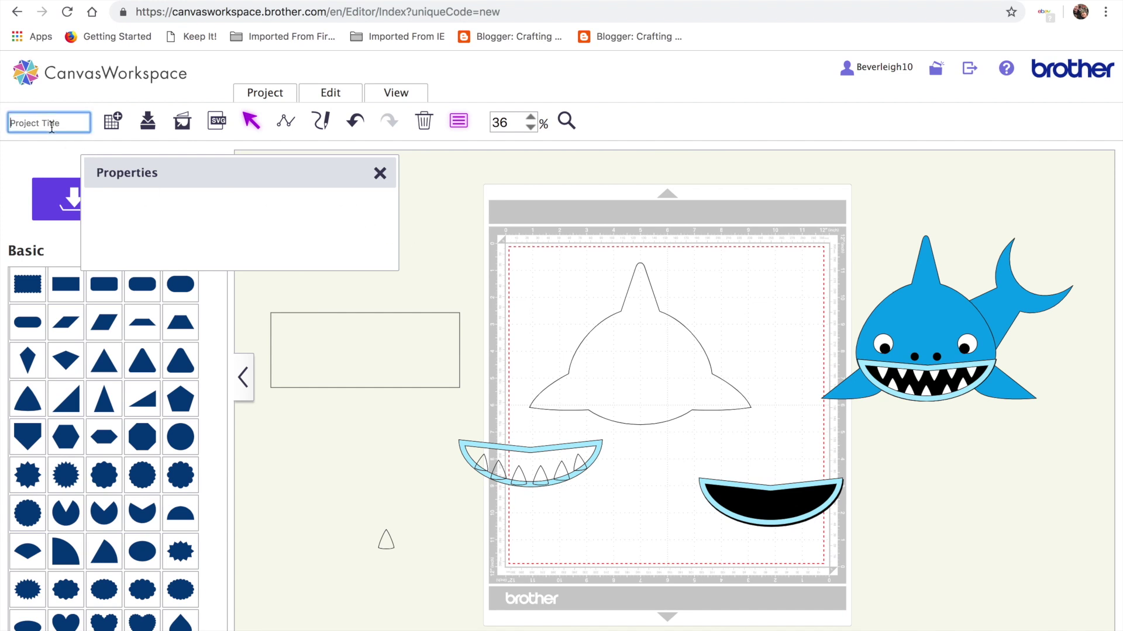
pyautogui.write('shark')
pyautogui.click(148, 123)
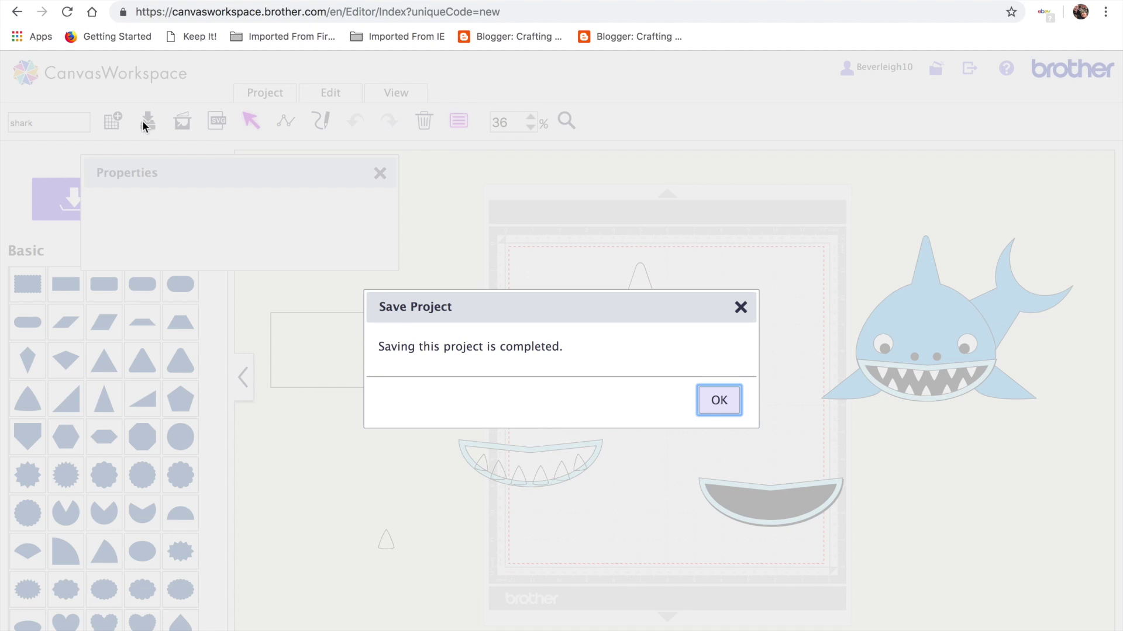
pyautogui.click(718, 400)
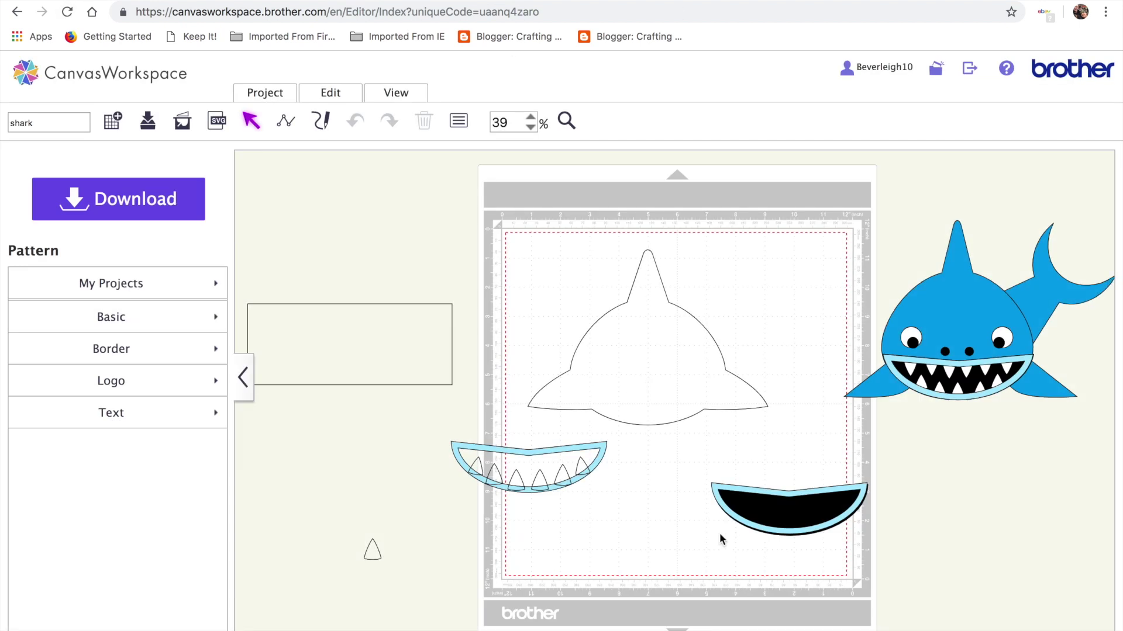
# Step: Flip the tooth parked off the mat vertically so that it points down
pyautogui.click(372, 550)
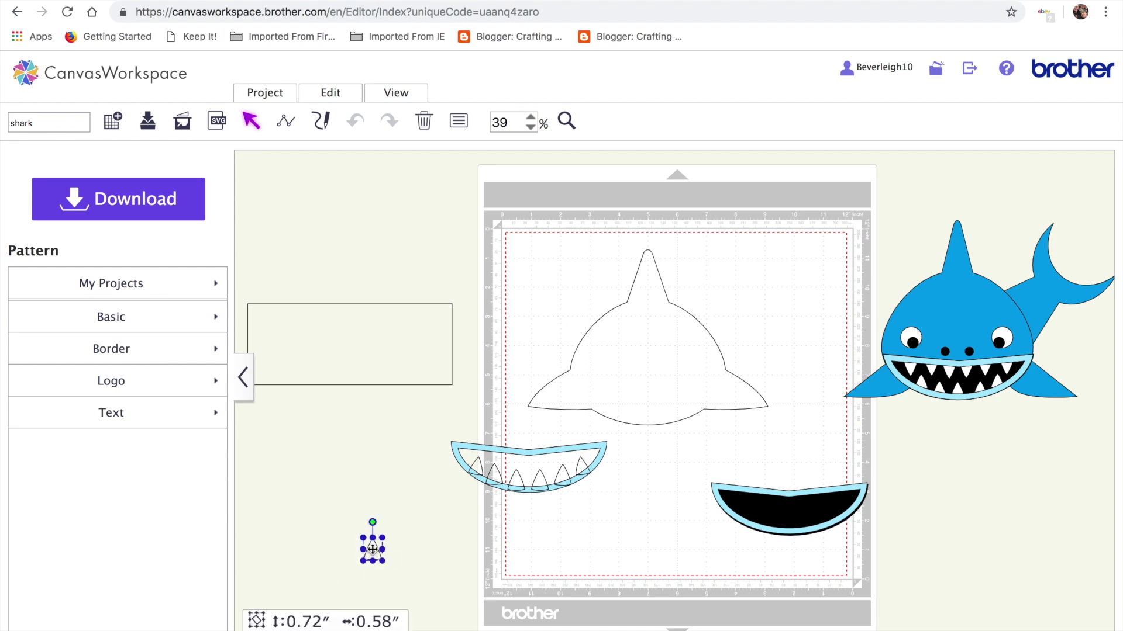
pyautogui.click(337, 89)
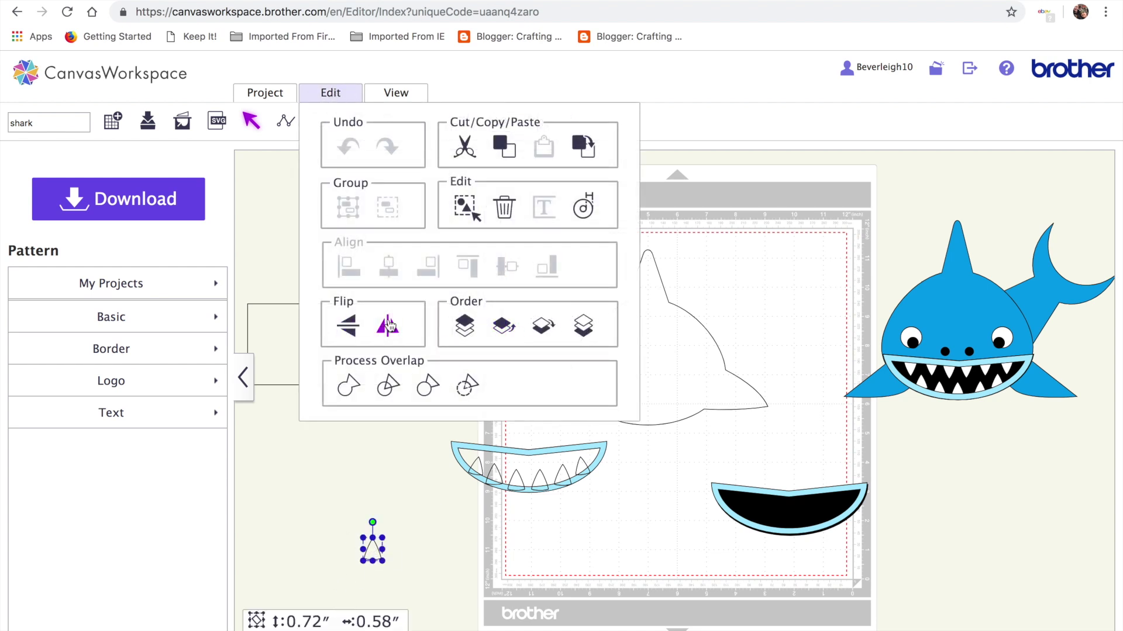
pyautogui.click(349, 326)
pyautogui.click(429, 596)
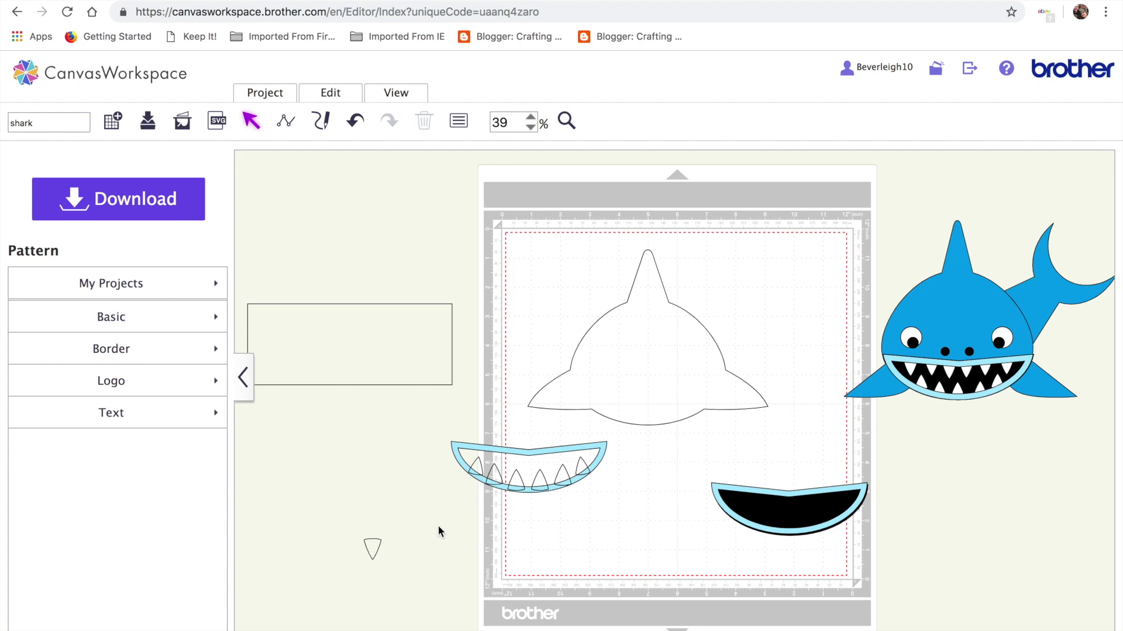
# Step: Make four copies of the flipped tooth
pyautogui.click(374, 548)
pyautogui.hotkey('ctrl', 'v')
pyautogui.hotkey('ctrl', 'v')
pyautogui.hotkey('ctrl', 'v')
pyautogui.hotkey('ctrl', 'v')
# Step: Place three flipped teeth along the spare rim's upper edge, one at the centre dip and one on each side of it
pyautogui.moveTo(375, 546); pyautogui.dragTo(510, 460)
pyautogui.moveTo(444, 606); pyautogui.dragTo(527, 456)
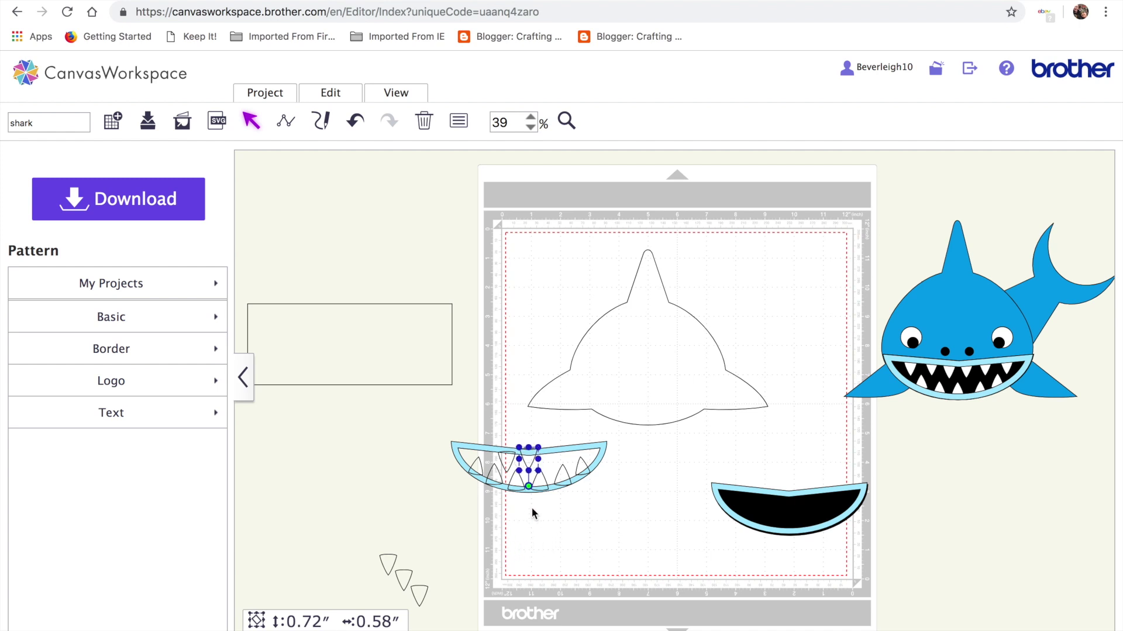
pyautogui.press('Down')
pyautogui.press('Down')
pyautogui.press('Down')
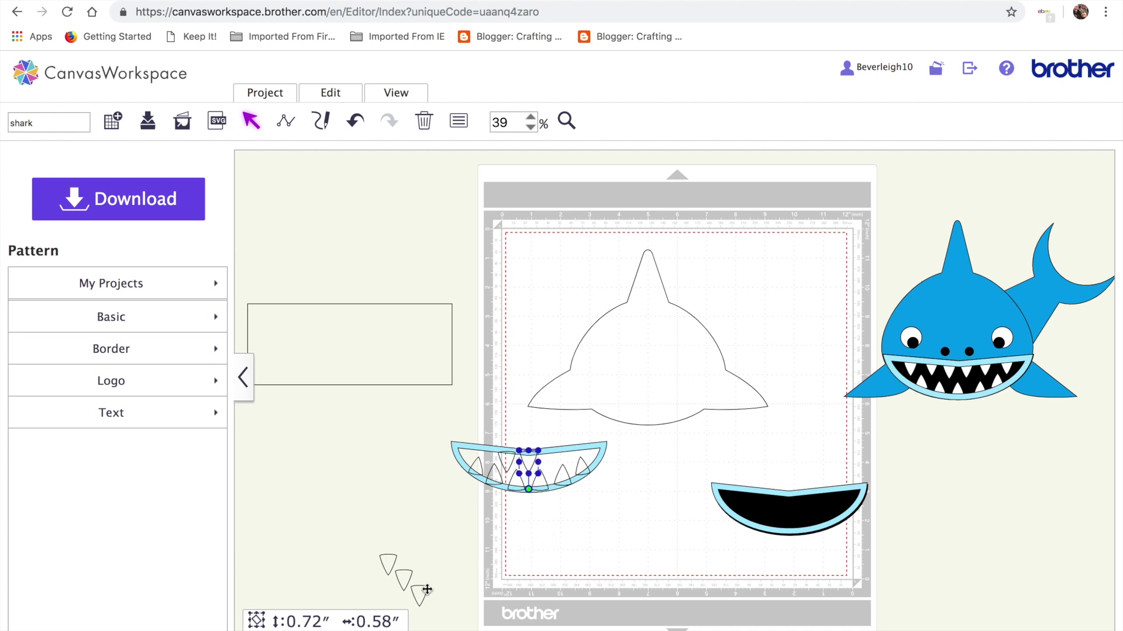
pyautogui.moveTo(389, 563); pyautogui.dragTo(554, 457)
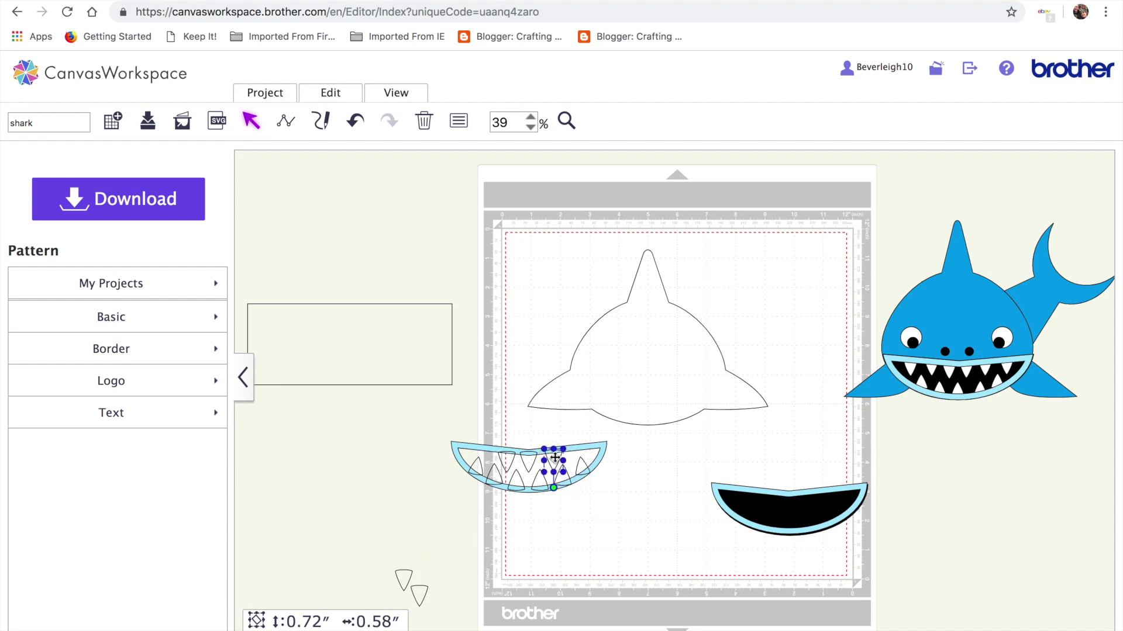
pyautogui.click(550, 541)
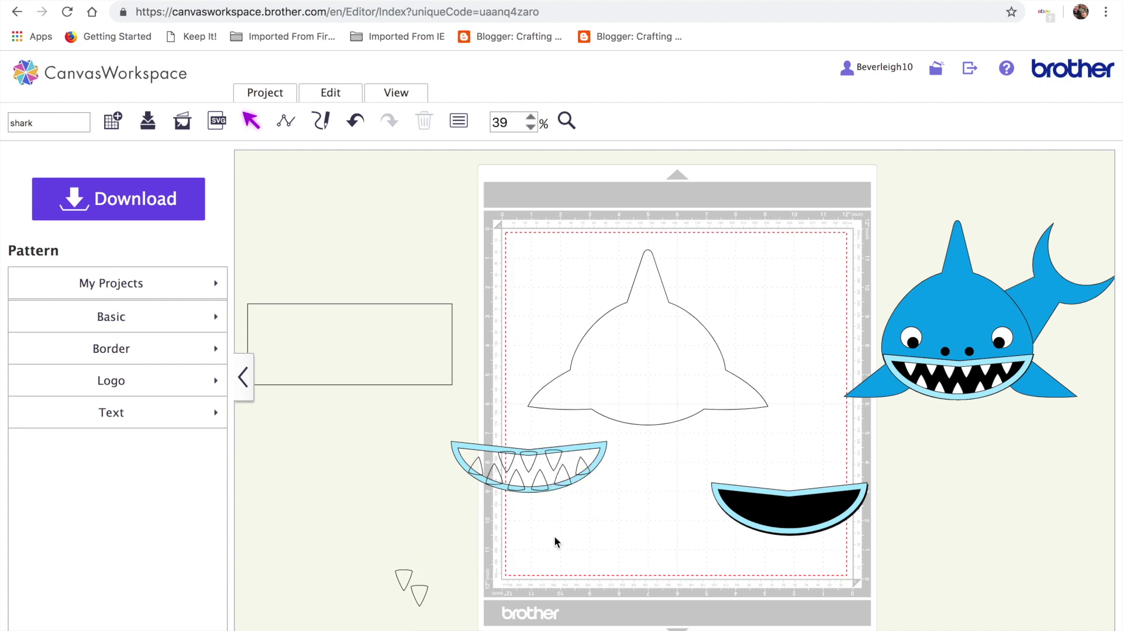
# Step: Shrink a remaining flipped tooth, duplicate it, and set a slightly tilted copy at each end of the upper tooth row
pyautogui.click(403, 579)
pyautogui.moveTo(394, 572); pyautogui.dragTo(487, 460)
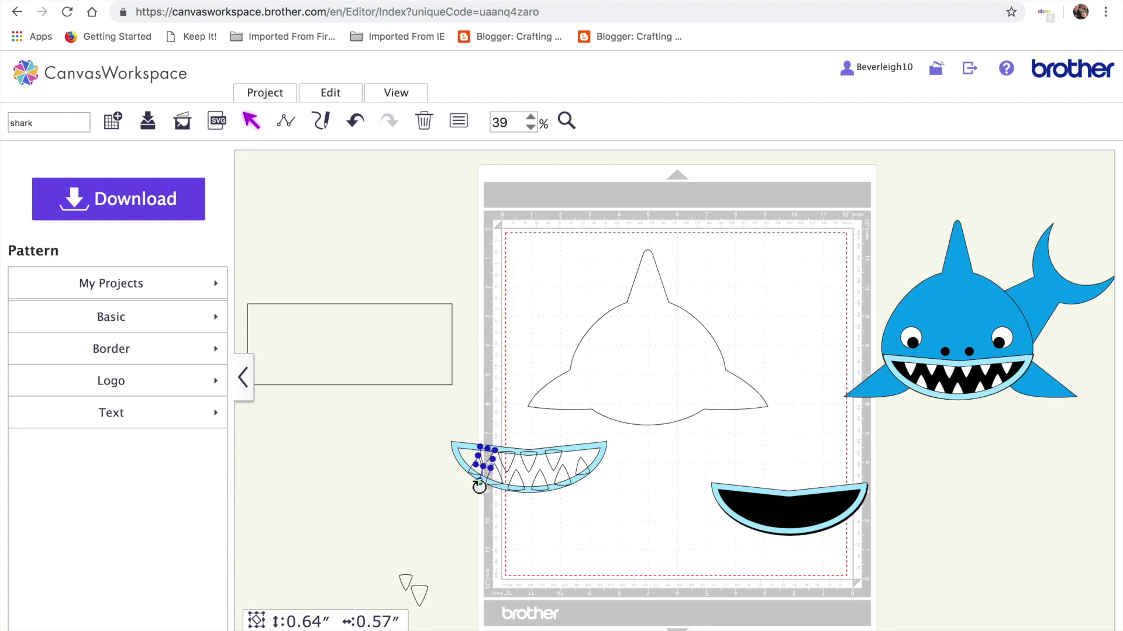
pyautogui.moveTo(405, 585); pyautogui.dragTo(580, 477)
pyautogui.click(586, 519)
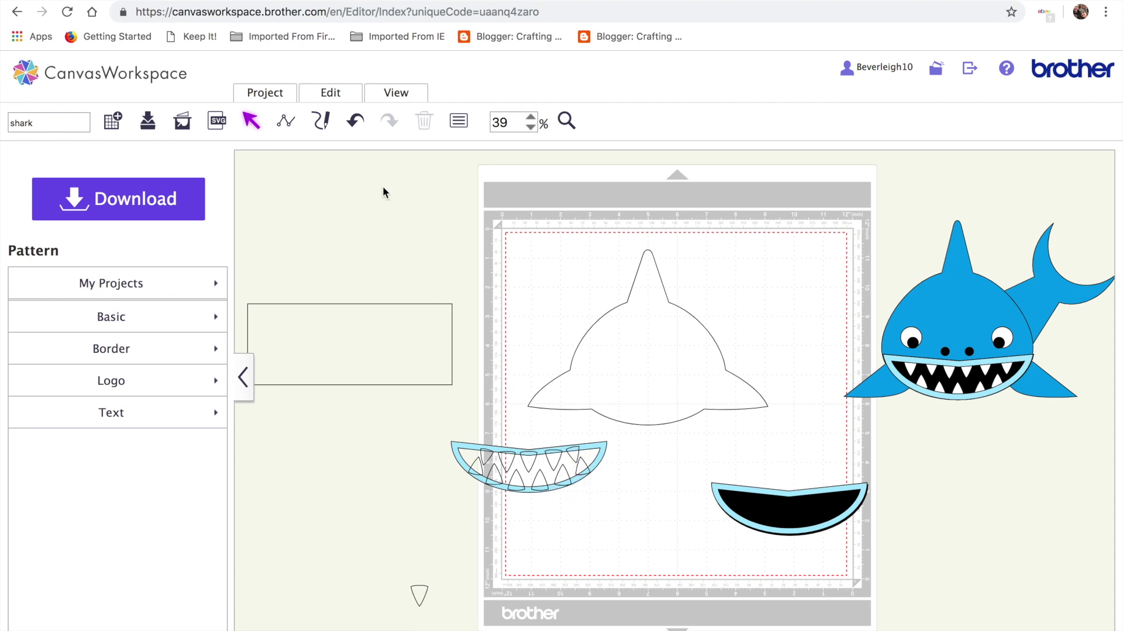
# Step: Check the size, colour and line properties of one tooth on the spare mouth rim
pyautogui.click(459, 120)
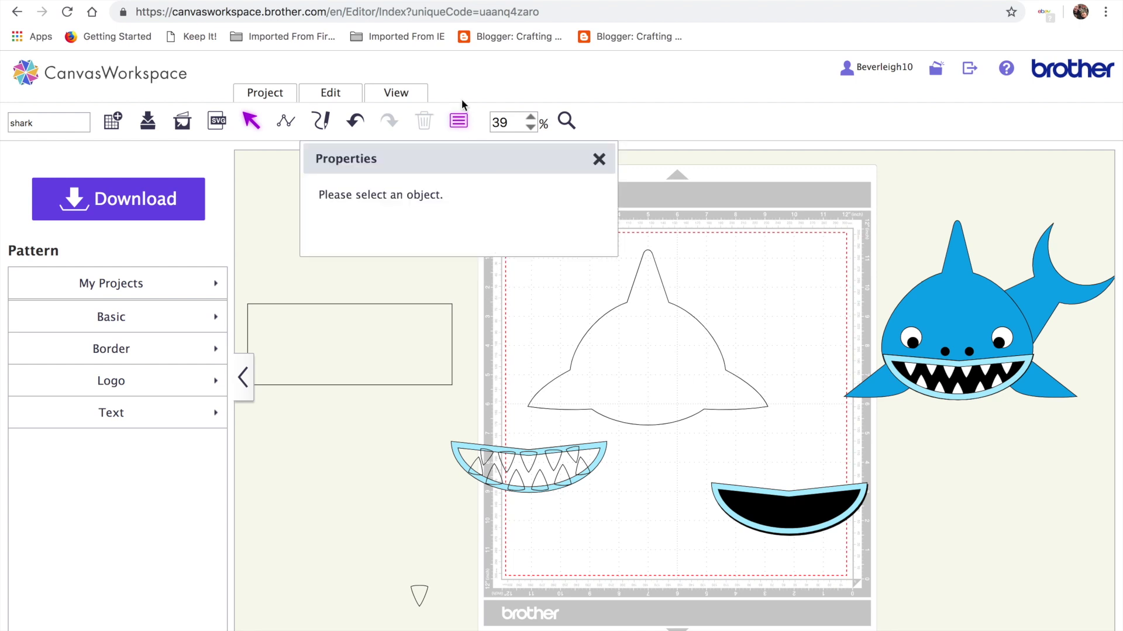
pyautogui.click(560, 486)
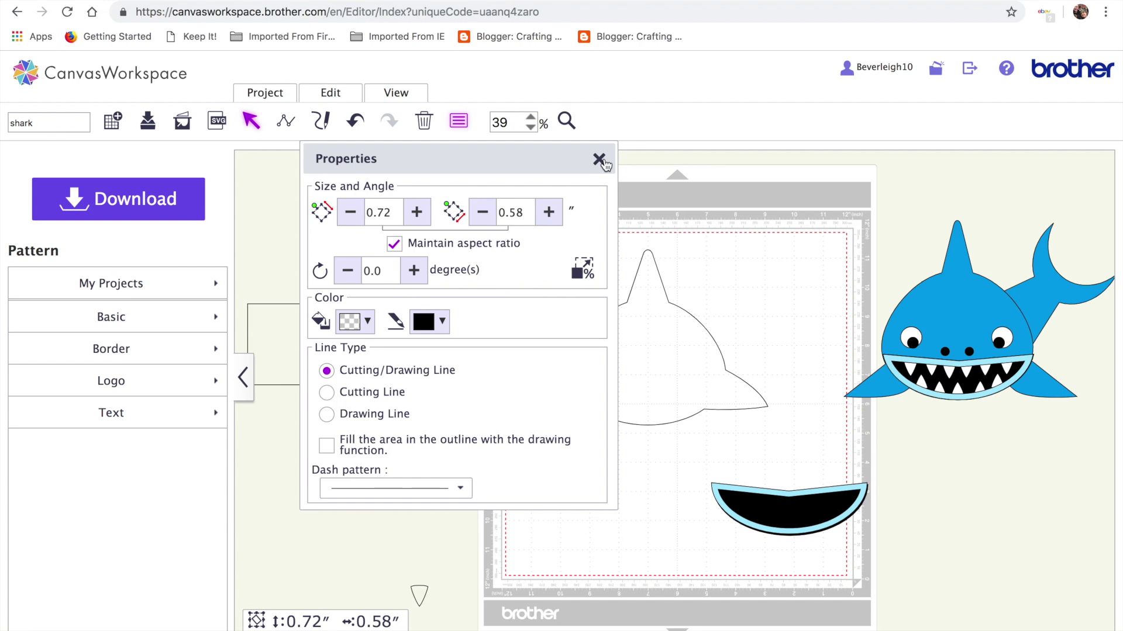
pyautogui.click(600, 159)
pyautogui.click(576, 525)
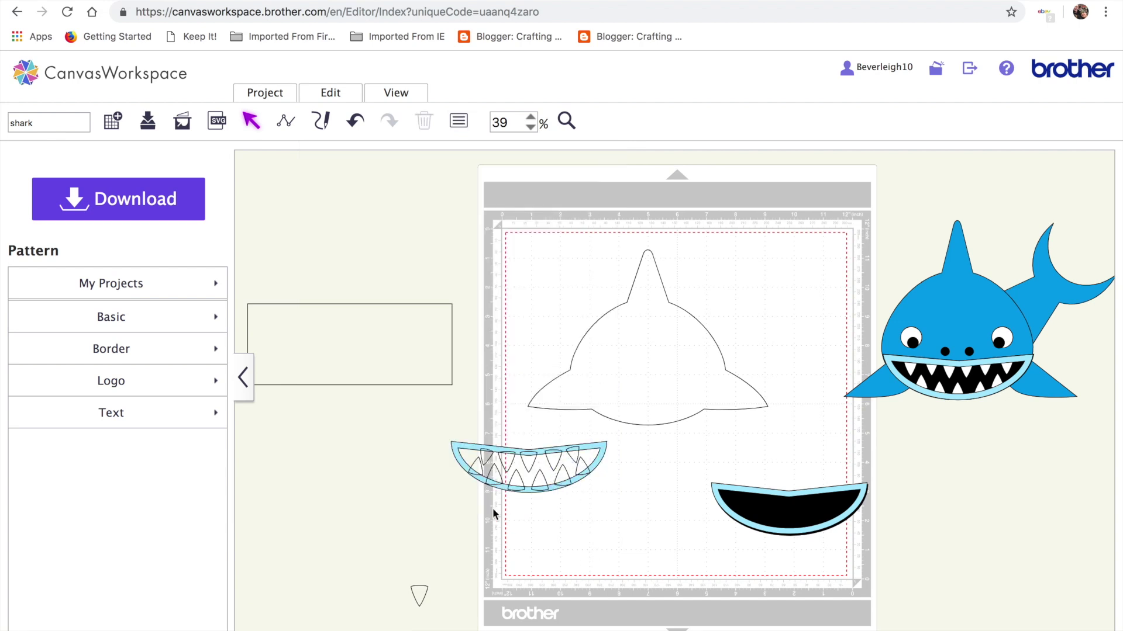
# Step: Move the shark body outline up, clear of the spare mouth rim, and delete the leftover flipped tooth
pyautogui.moveTo(420, 423); pyautogui.dragTo(571, 483)
pyautogui.moveTo(656, 341); pyautogui.dragTo(660, 331)
pyautogui.moveTo(414, 427); pyautogui.dragTo(595, 507)
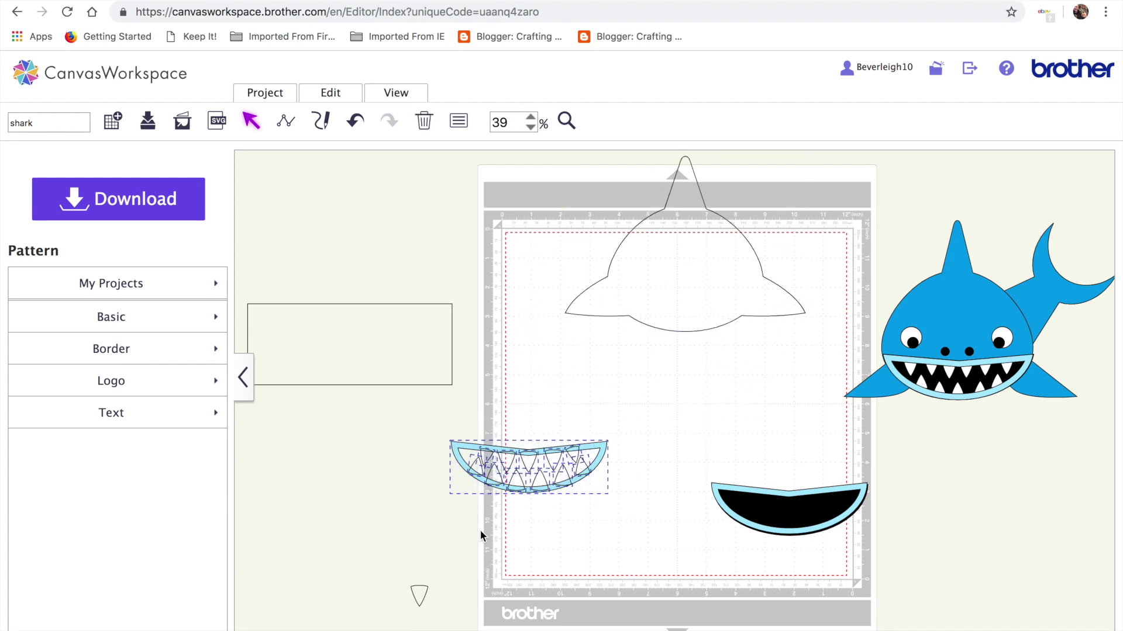
pyautogui.click(420, 595)
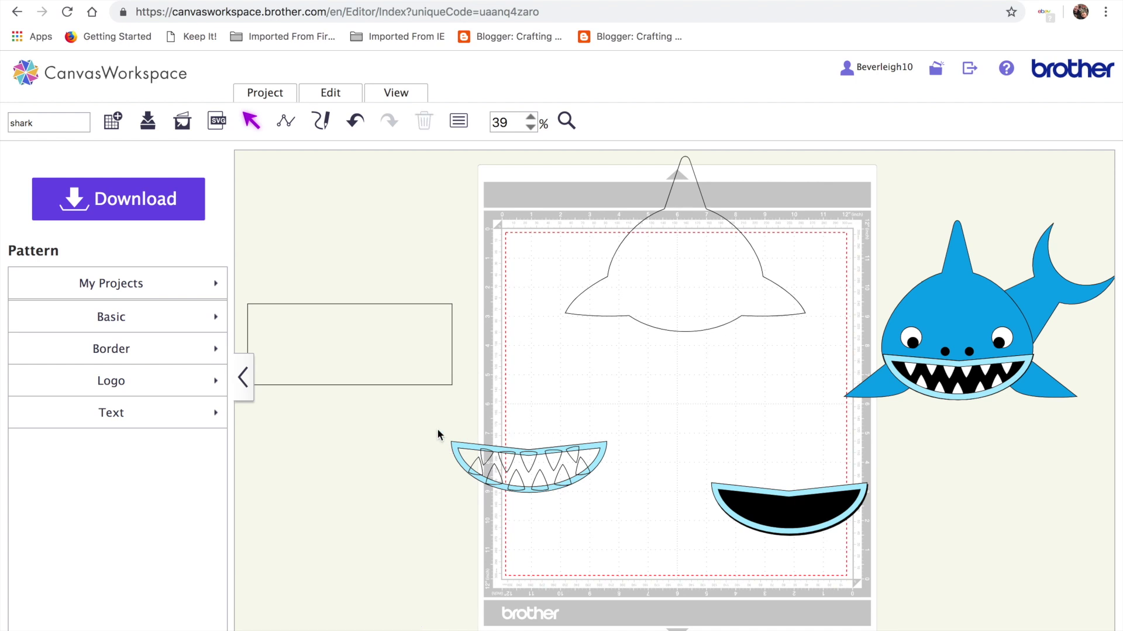
# Step: Merge the spare mouth rim and all of its teeth into a single outline
pyautogui.moveTo(434, 419); pyautogui.dragTo(610, 498)
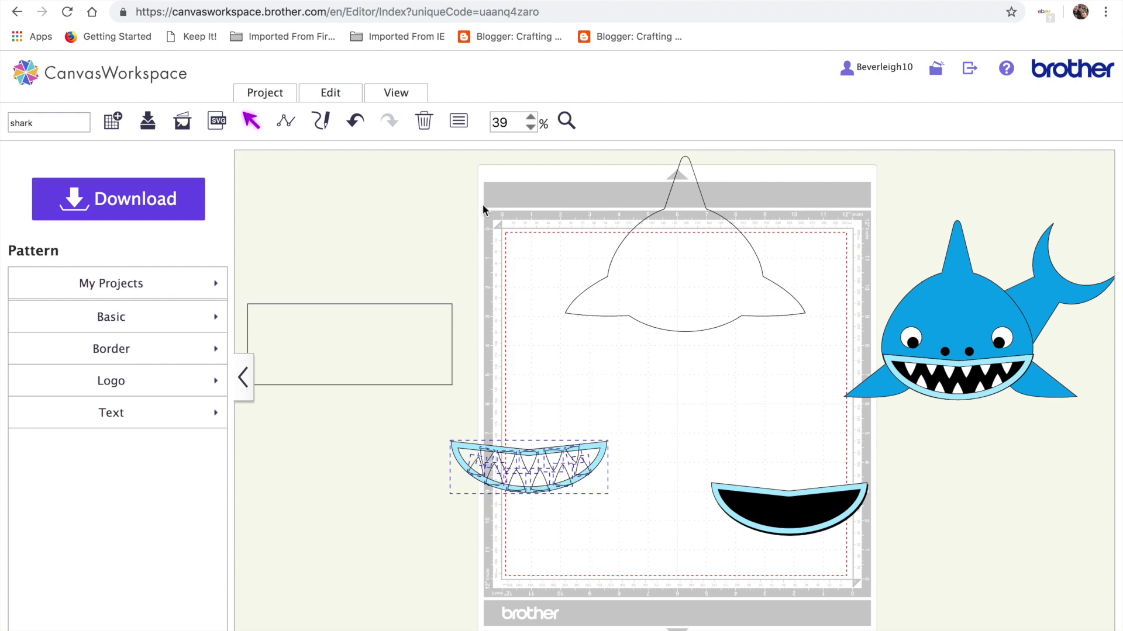
pyautogui.click(331, 98)
pyautogui.click(349, 388)
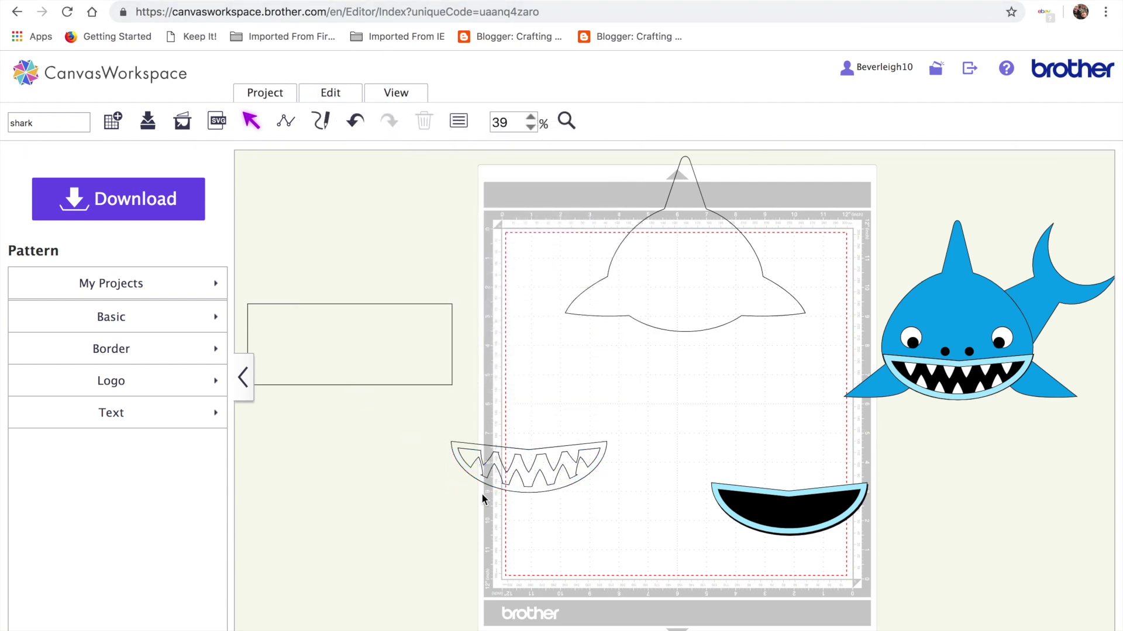
# Step: Fill the unfilled teeth shape with white
pyautogui.click(511, 485)
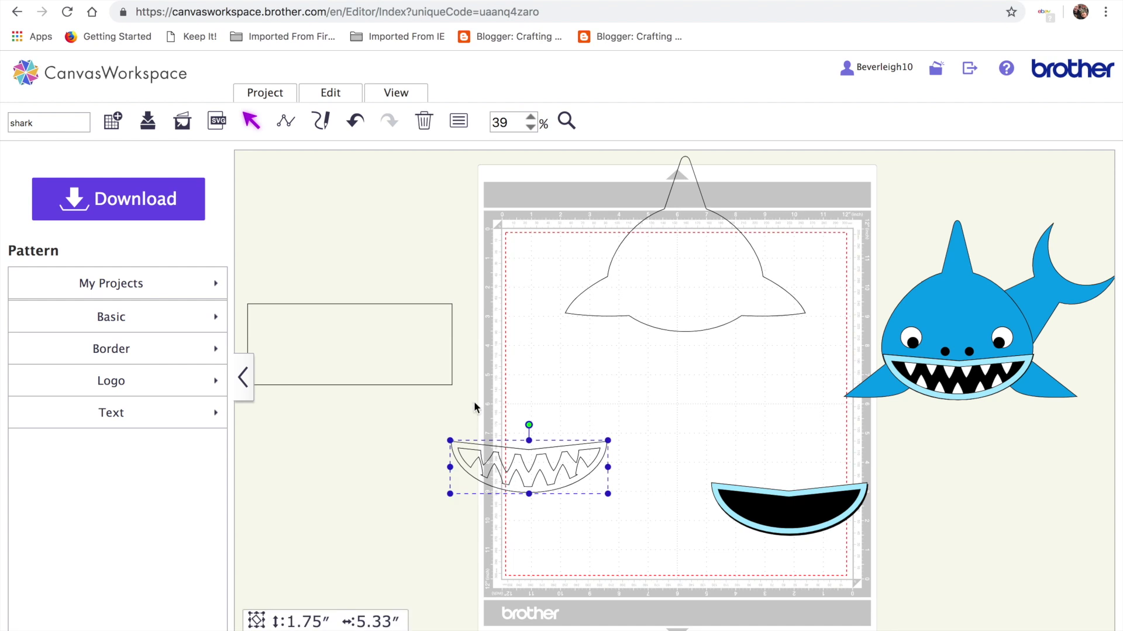
pyautogui.click(340, 98)
pyautogui.click(411, 96)
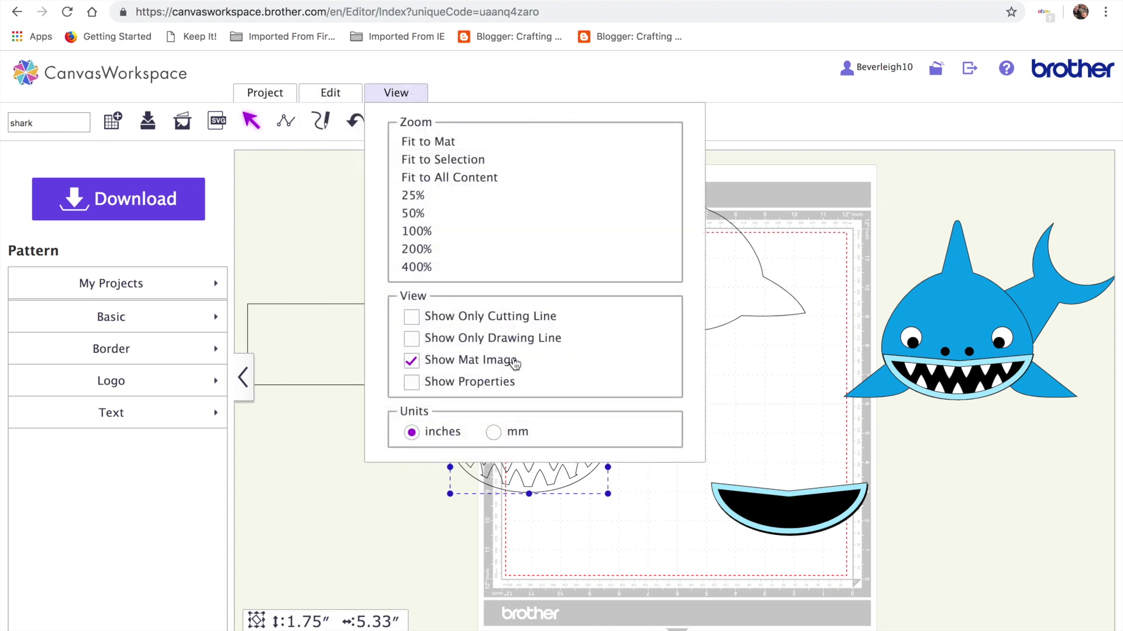
pyautogui.click(467, 381)
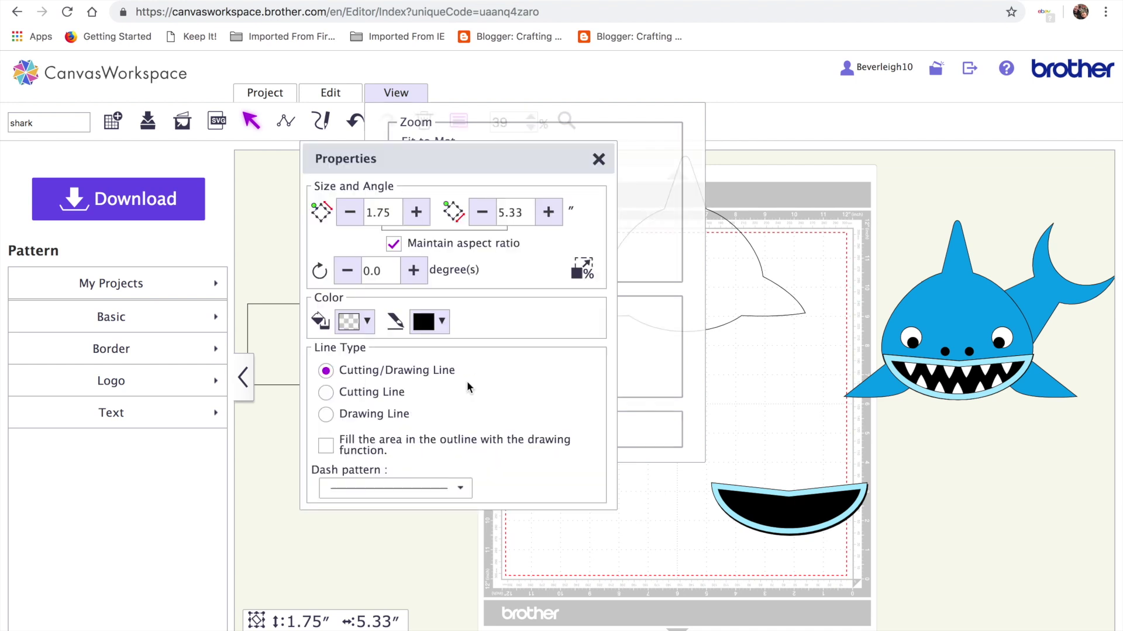
pyautogui.click(366, 321)
pyautogui.click(381, 354)
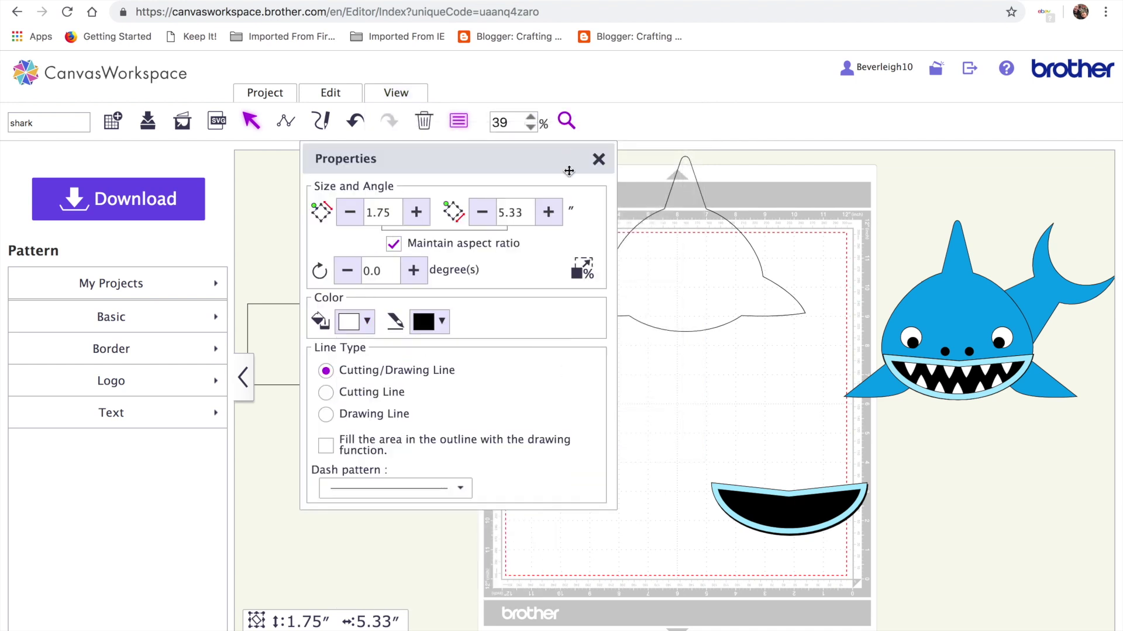
pyautogui.click(598, 161)
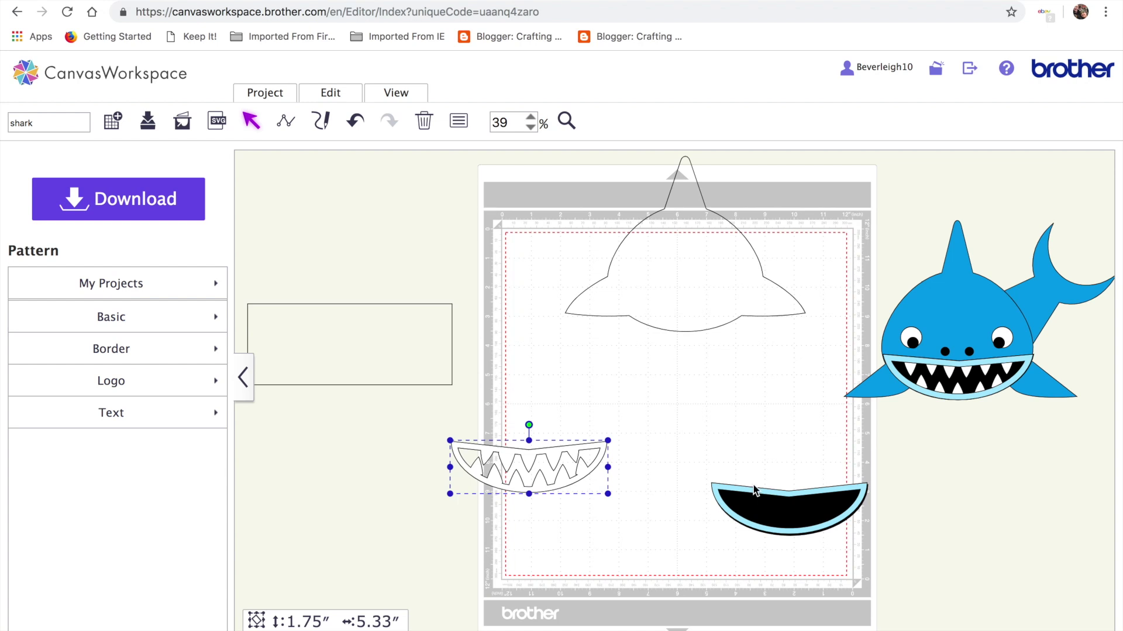
# Step: Move the light-blue lip outline off the black mouth to just below the teeth and bring it to the front
pyautogui.moveTo(754, 492); pyautogui.dragTo(519, 503)
pyautogui.click(337, 96)
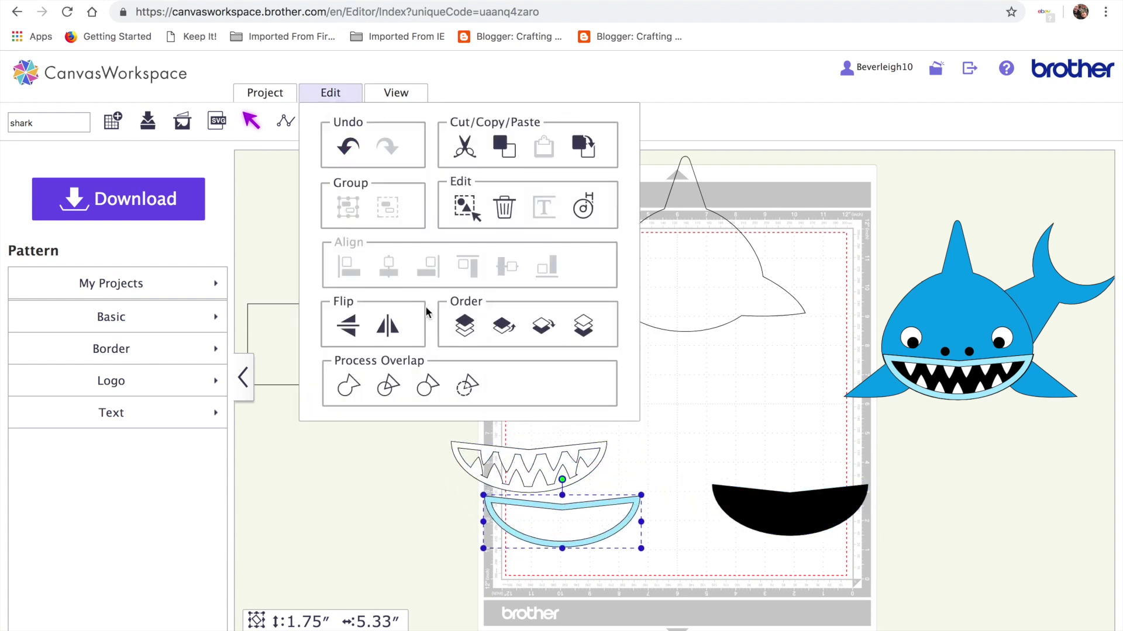
pyautogui.click(465, 325)
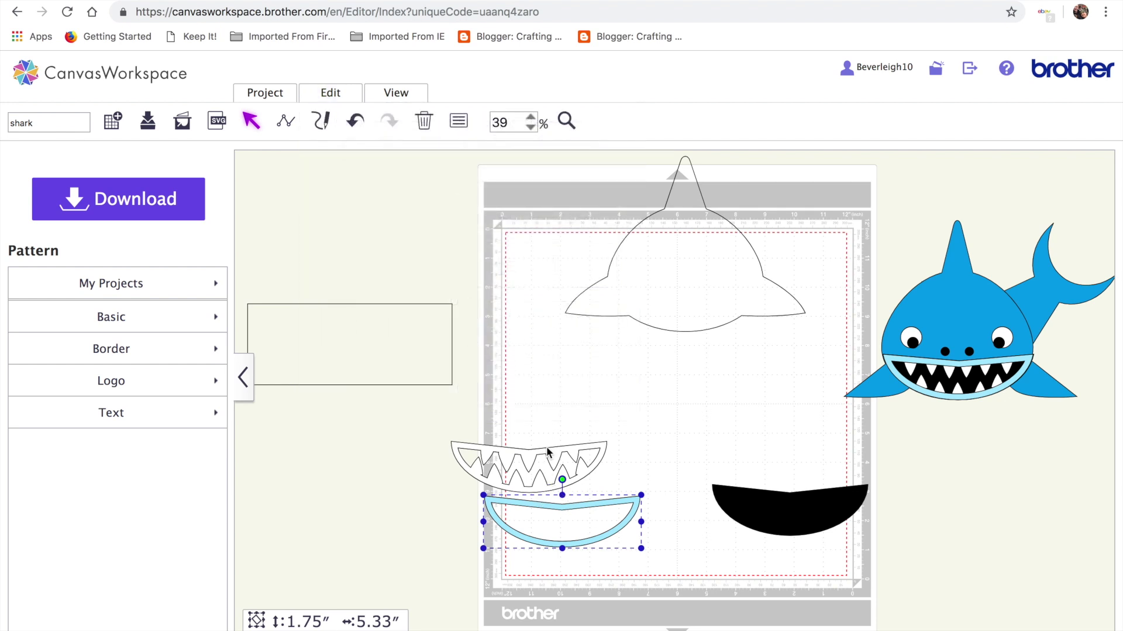
# Step: Place the teeth under the lip outline and align both with the black mouth by their horizontal and vertical centers
pyautogui.moveTo(543, 450); pyautogui.dragTo(576, 507)
pyautogui.moveTo(467, 487); pyautogui.dragTo(627, 583)
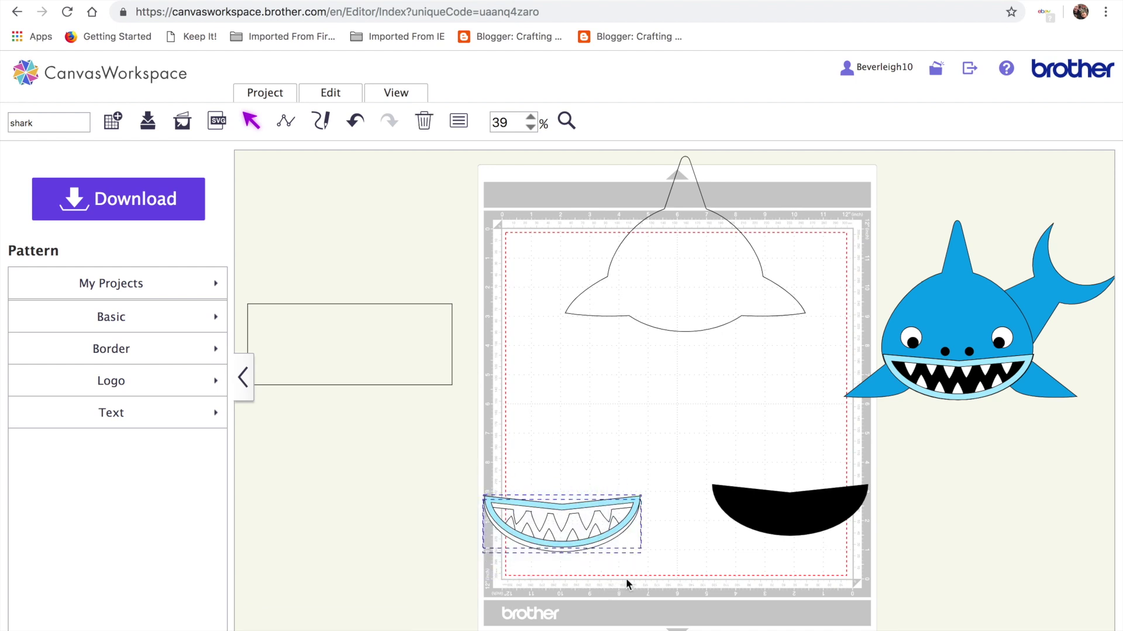
pyautogui.moveTo(445, 436); pyautogui.dragTo(774, 535)
pyautogui.click(327, 94)
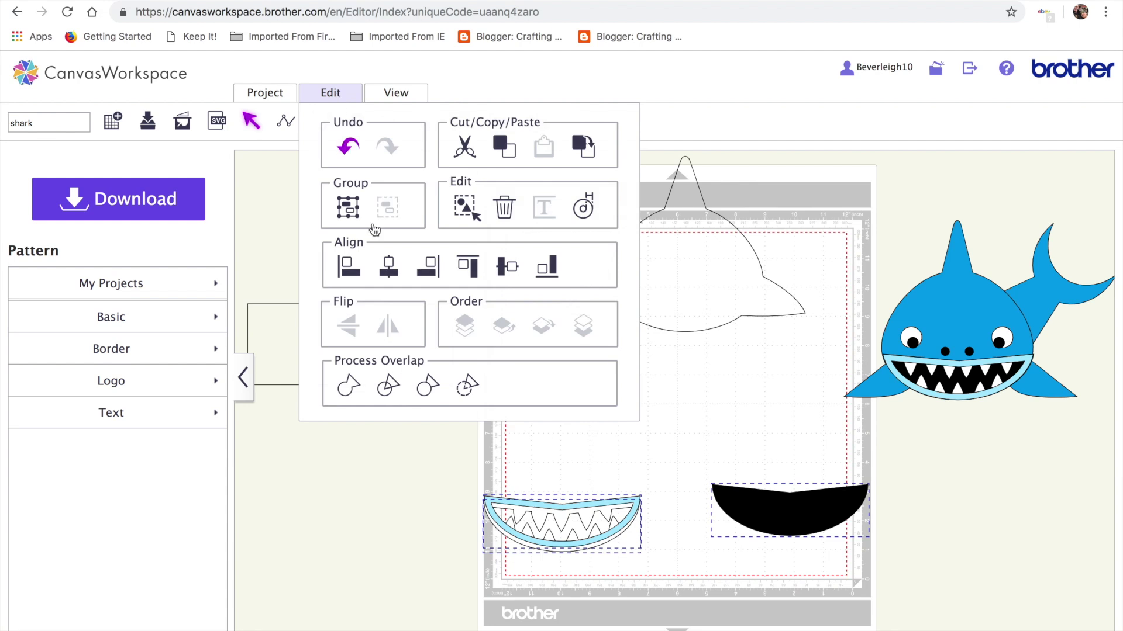
pyautogui.click(390, 268)
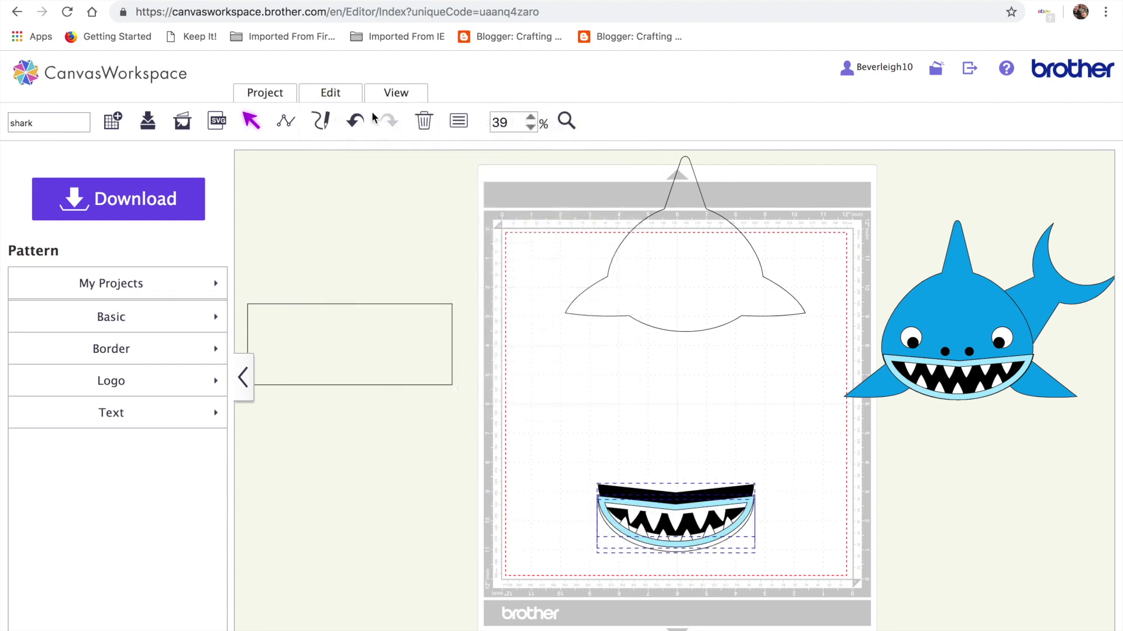
pyautogui.click(331, 94)
pyautogui.click(504, 273)
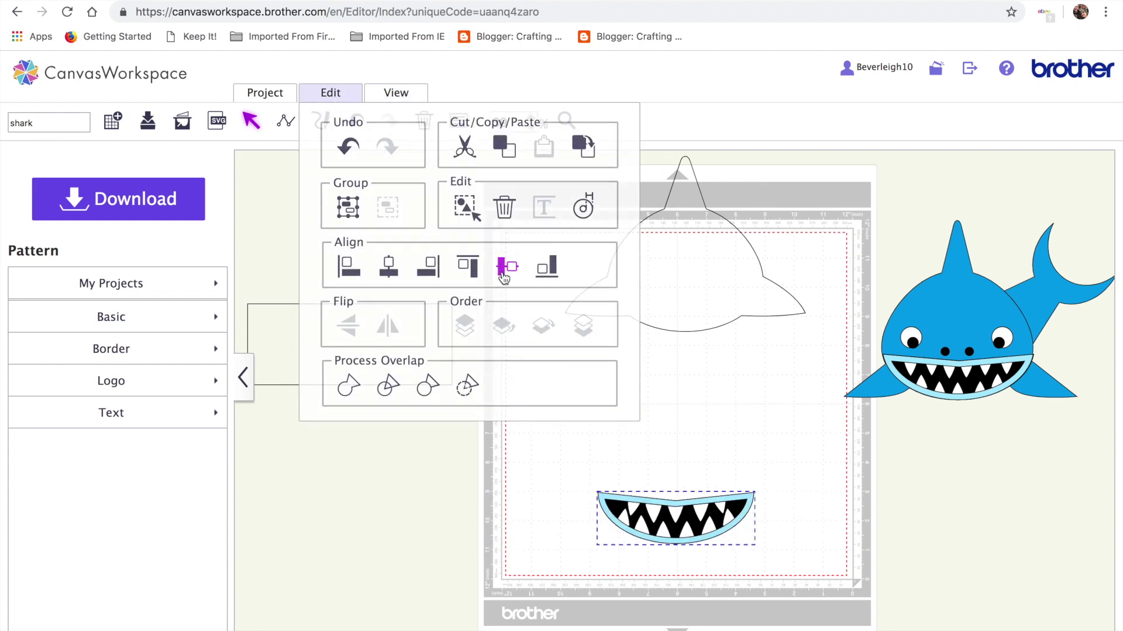
# Step: Move the assembled mouth onto the lower edge of the unfilled shark head and nudge it to match the outline
pyautogui.click(560, 535)
pyautogui.click(637, 501)
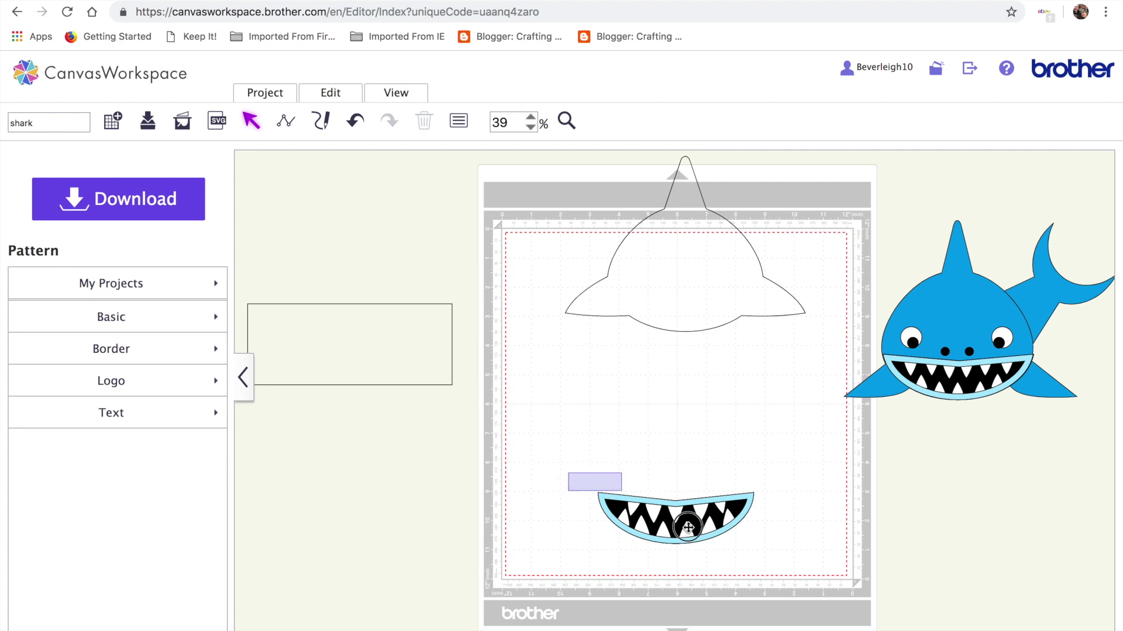
pyautogui.moveTo(684, 503); pyautogui.dragTo(695, 290)
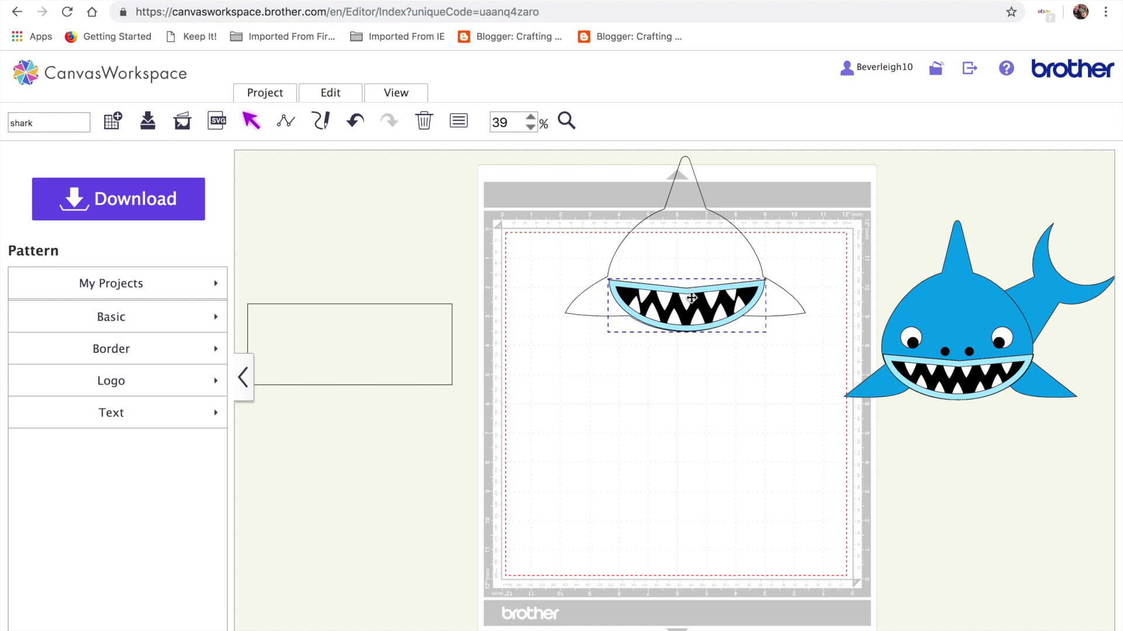
pyautogui.press('Left')
pyautogui.press('Left')
pyautogui.press('Left')
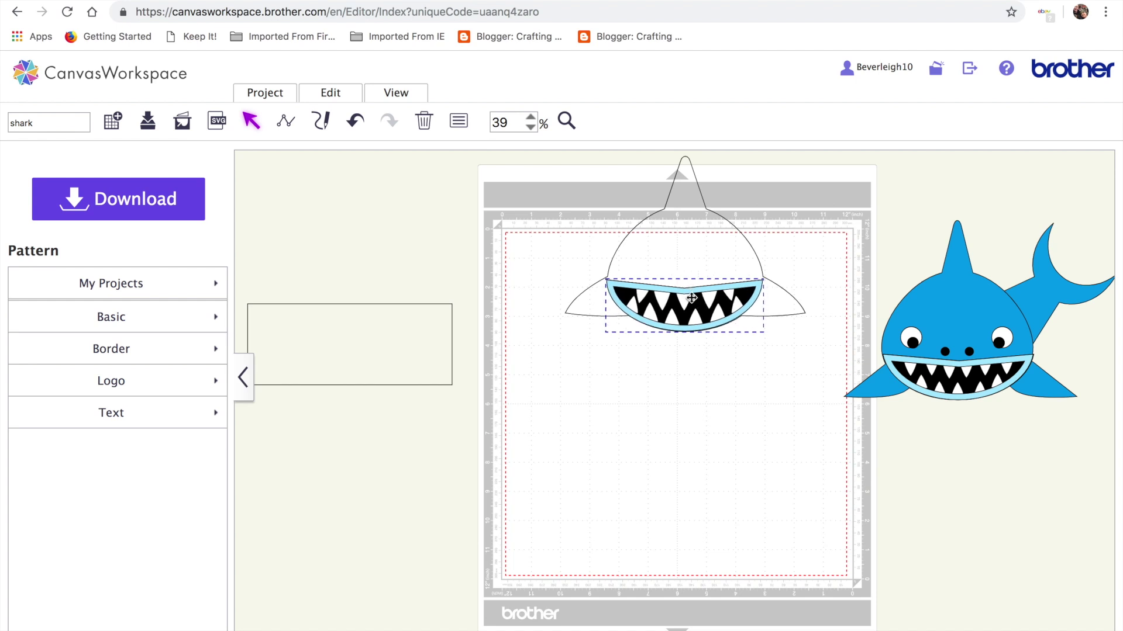
pyautogui.press('Right')
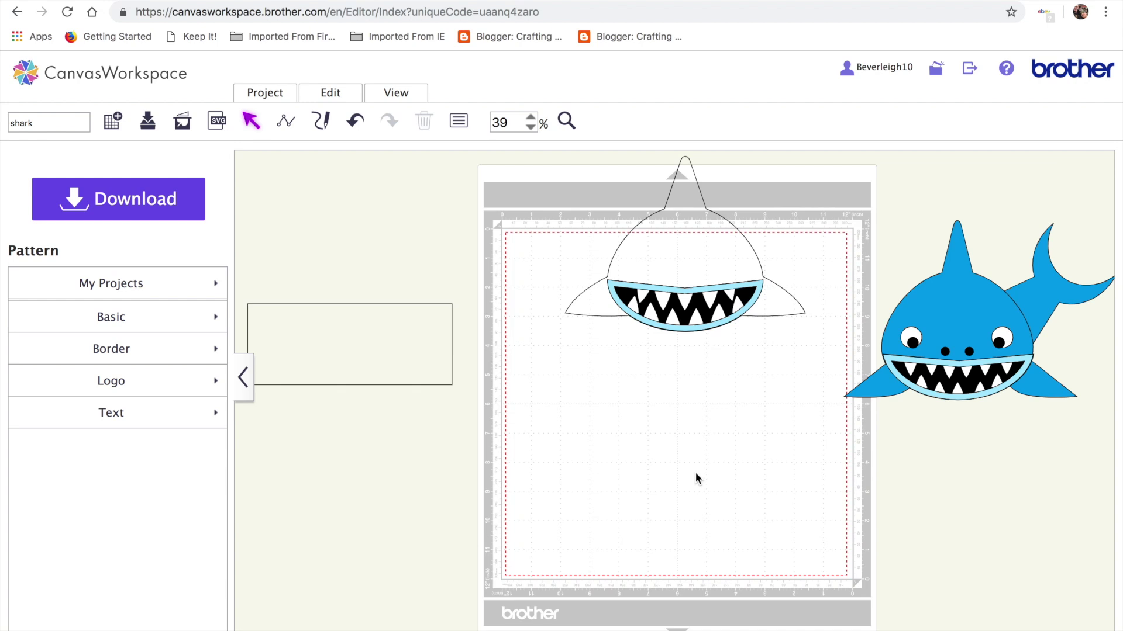
# Step: Fill the shark head and fins with the same sky blue as the finished shark
pyautogui.click(699, 223)
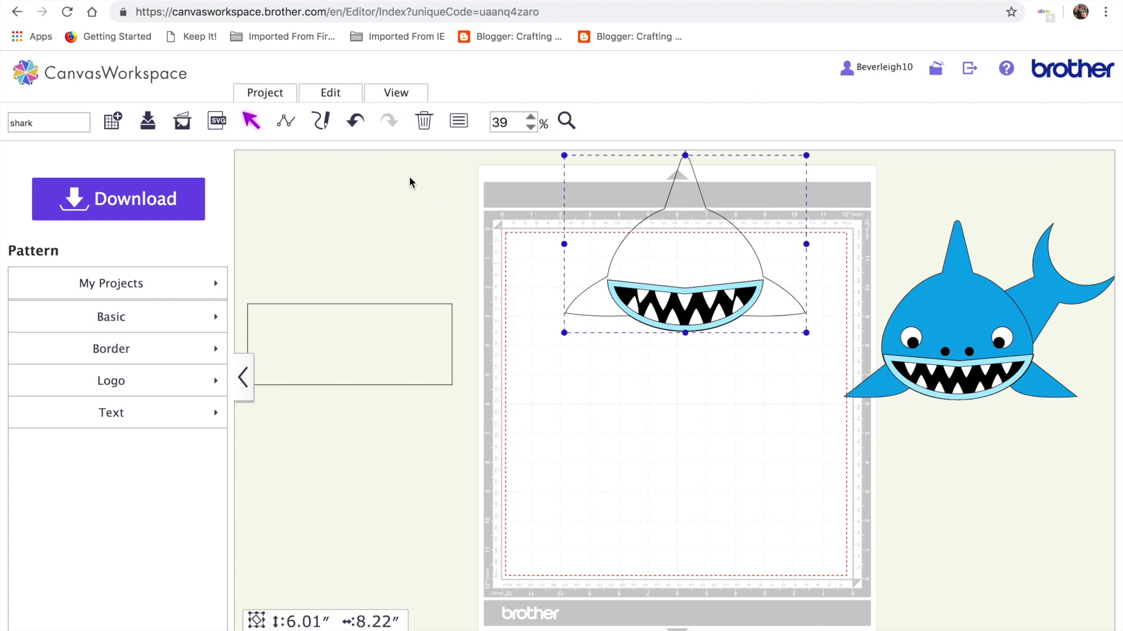
pyautogui.click(466, 128)
pyautogui.click(367, 321)
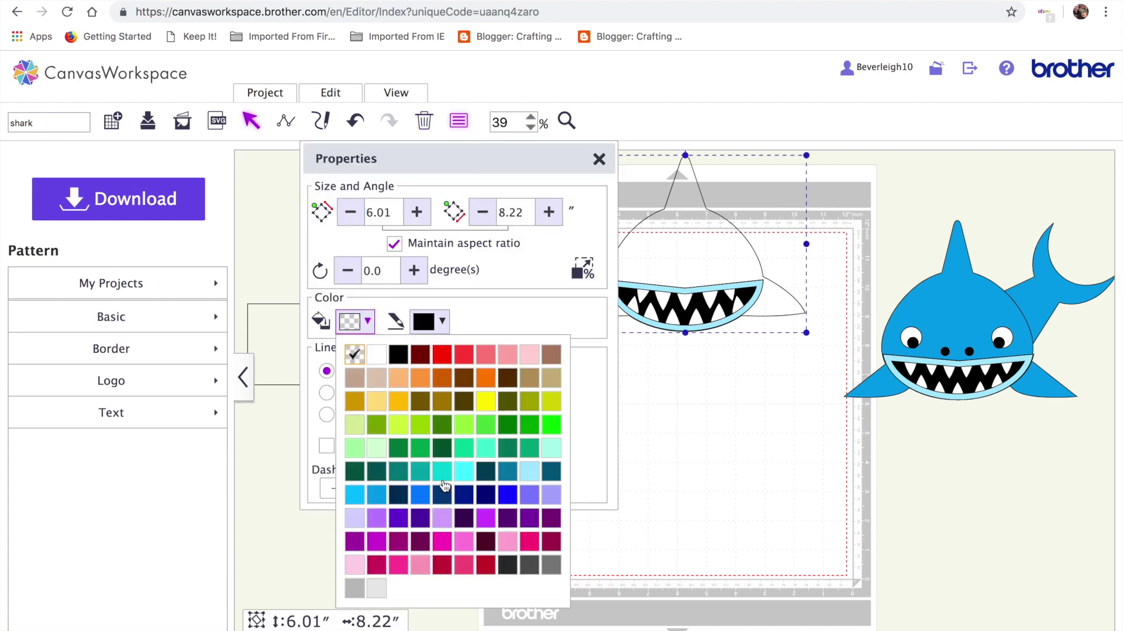
pyautogui.click(421, 496)
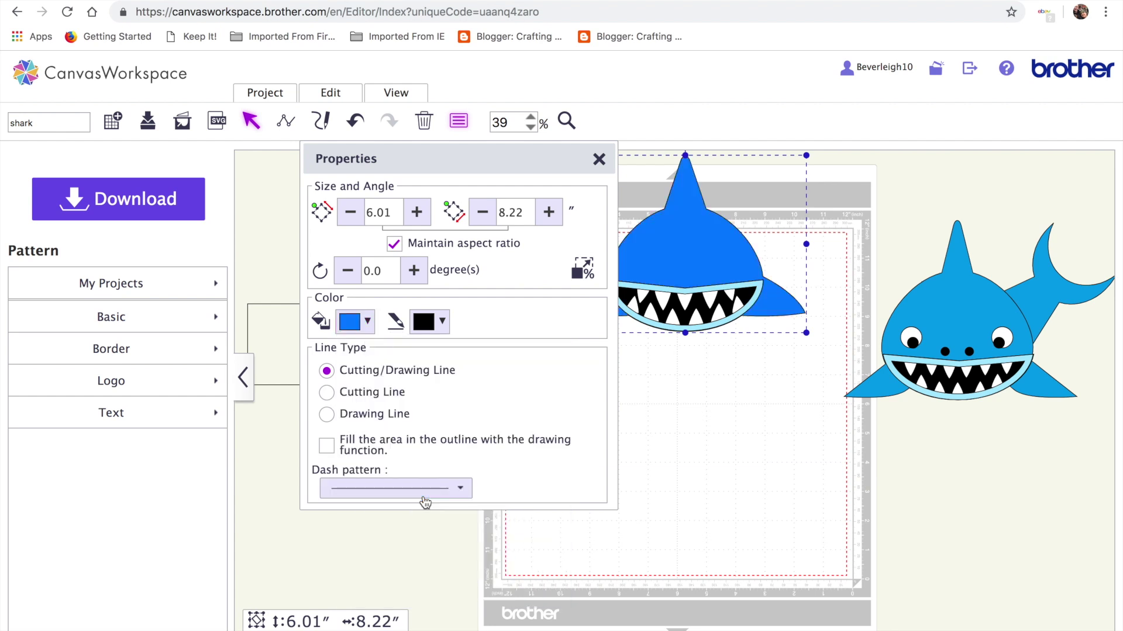
pyautogui.click(367, 321)
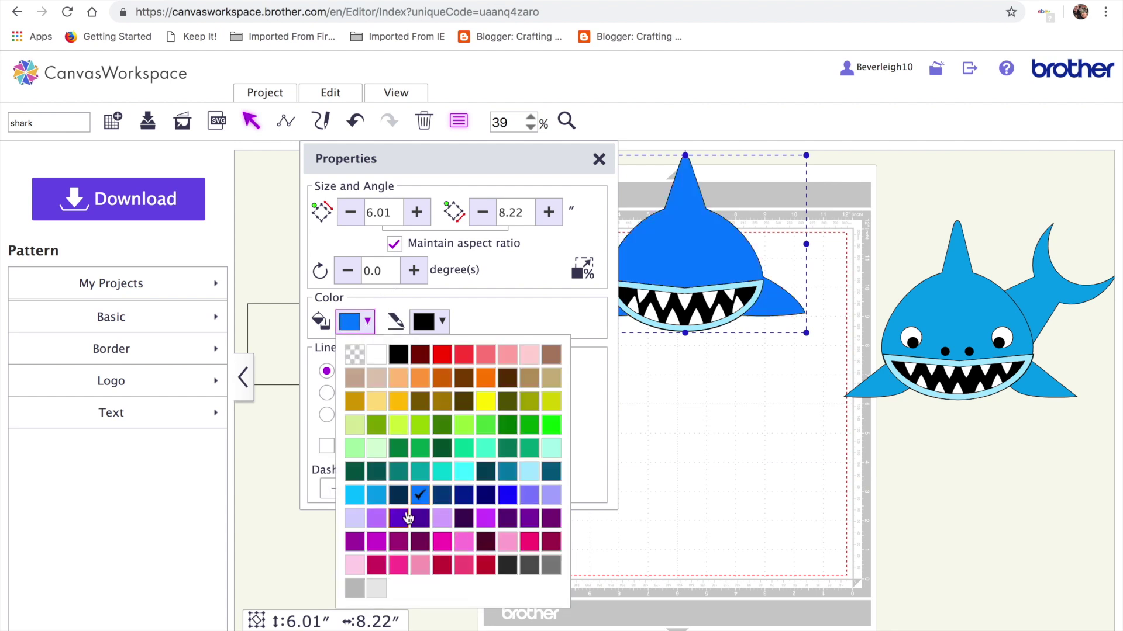
pyautogui.click(377, 495)
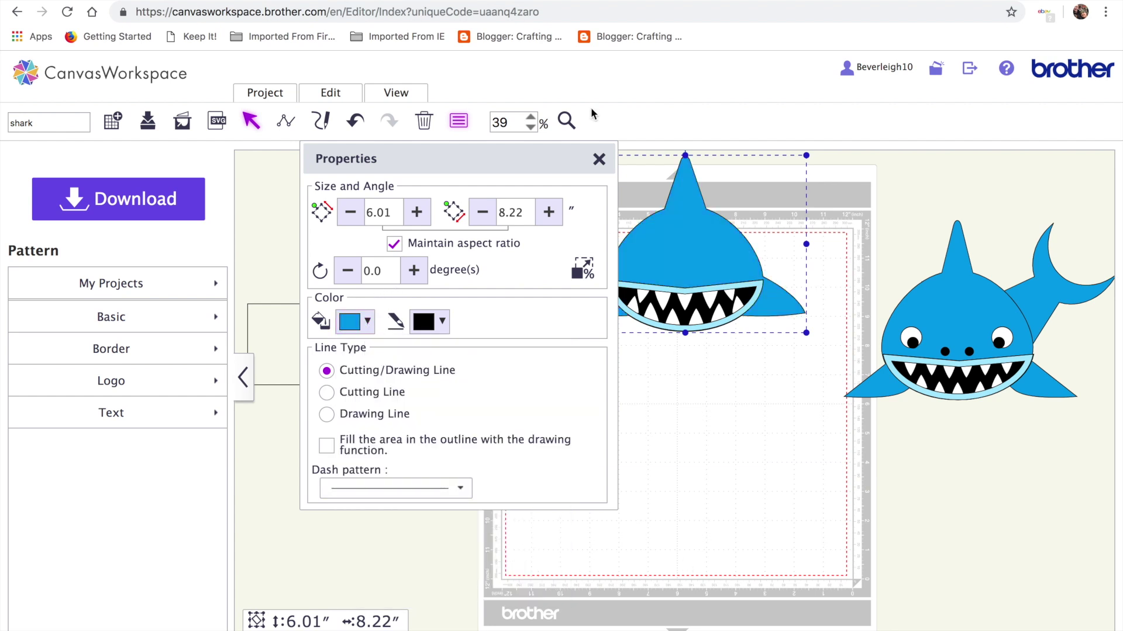
pyautogui.moveTo(512, 161); pyautogui.dragTo(417, 307)
pyautogui.click(474, 154)
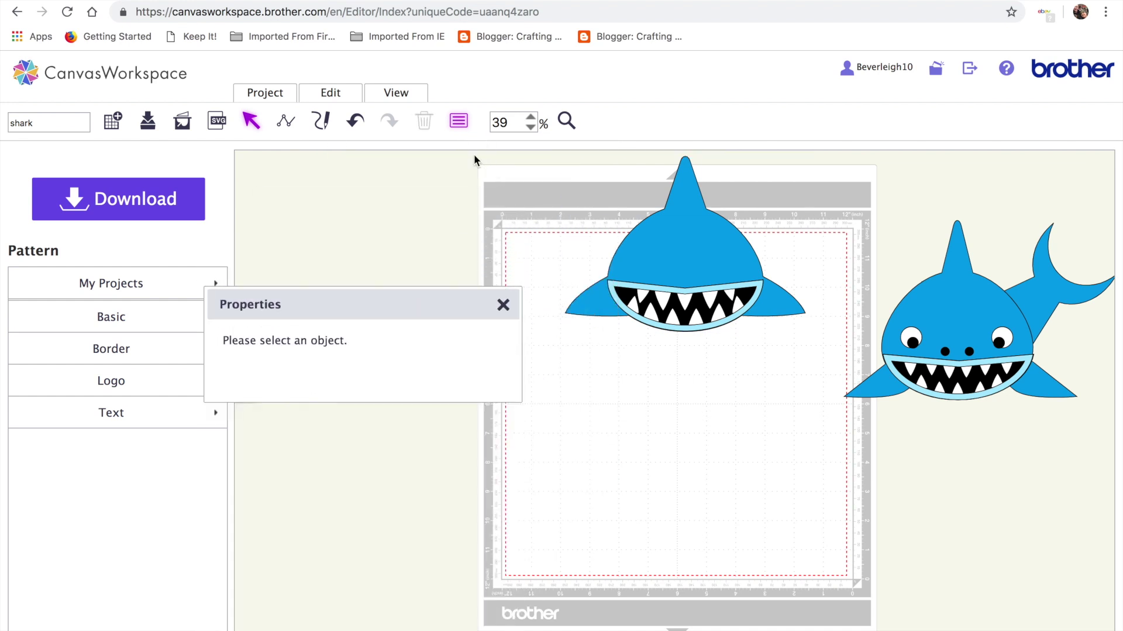
# Step: Move the shark head together with its mouth down to the middle of the mat
pyautogui.moveTo(824, 393); pyautogui.dragTo(630, 210)
pyautogui.moveTo(683, 258); pyautogui.dragTo(693, 383)
pyautogui.click(712, 494)
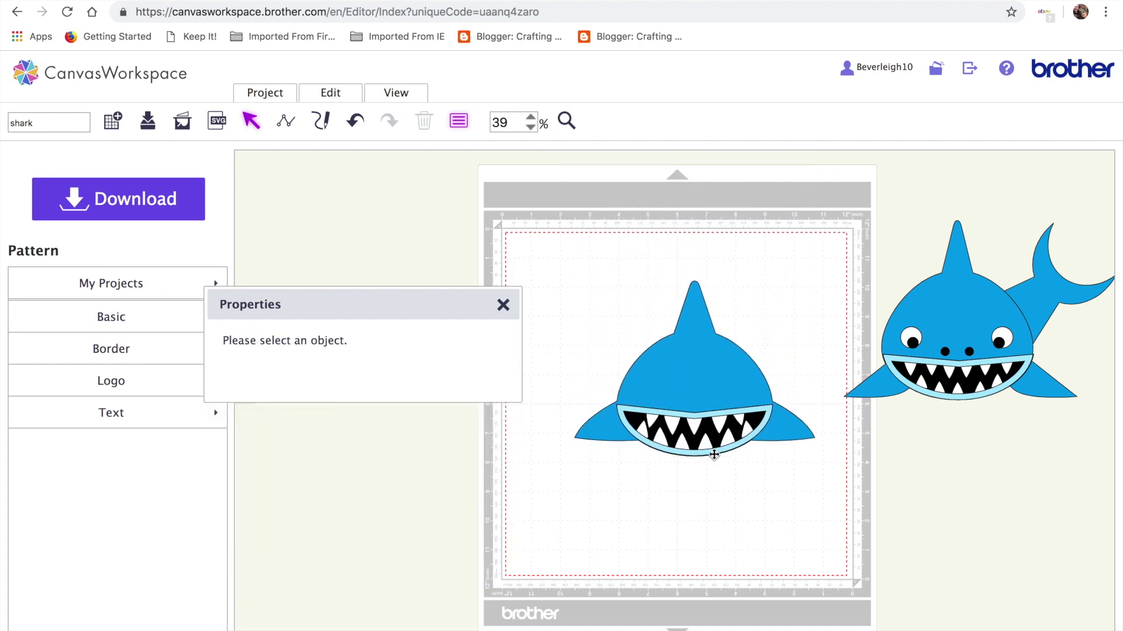
pyautogui.click(710, 453)
pyautogui.click(709, 424)
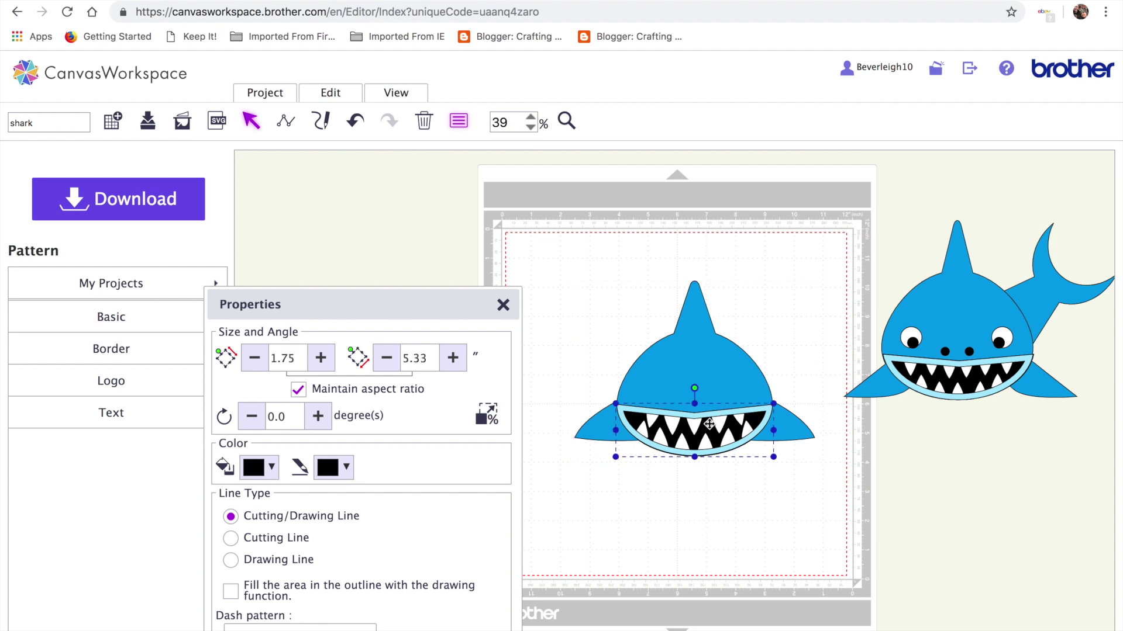
pyautogui.click(339, 95)
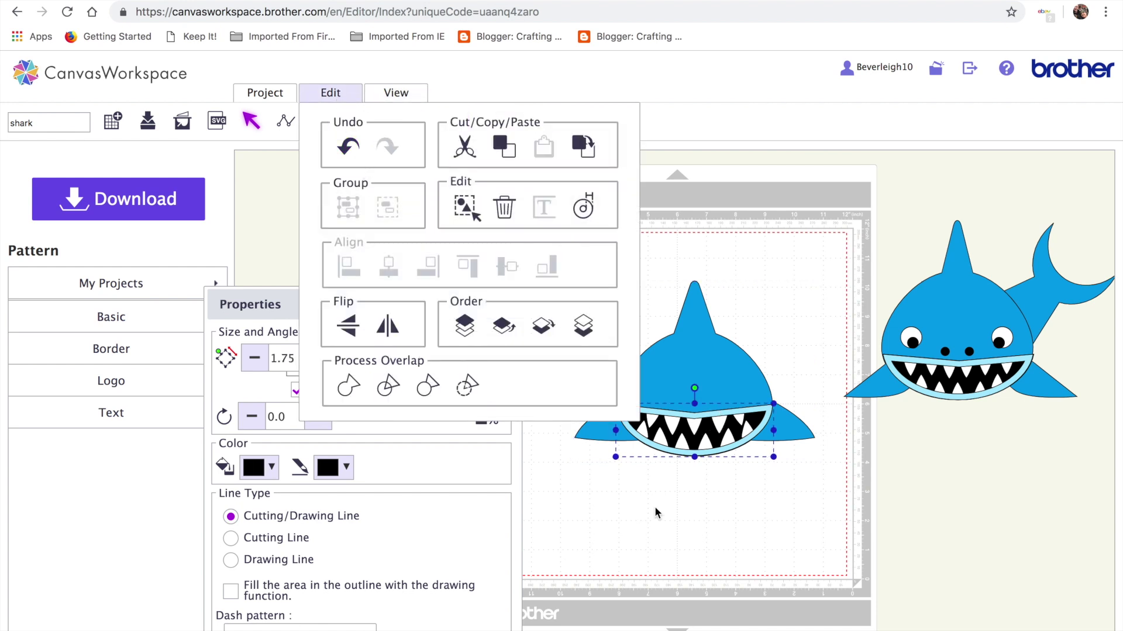
pyautogui.click(671, 532)
pyautogui.click(697, 451)
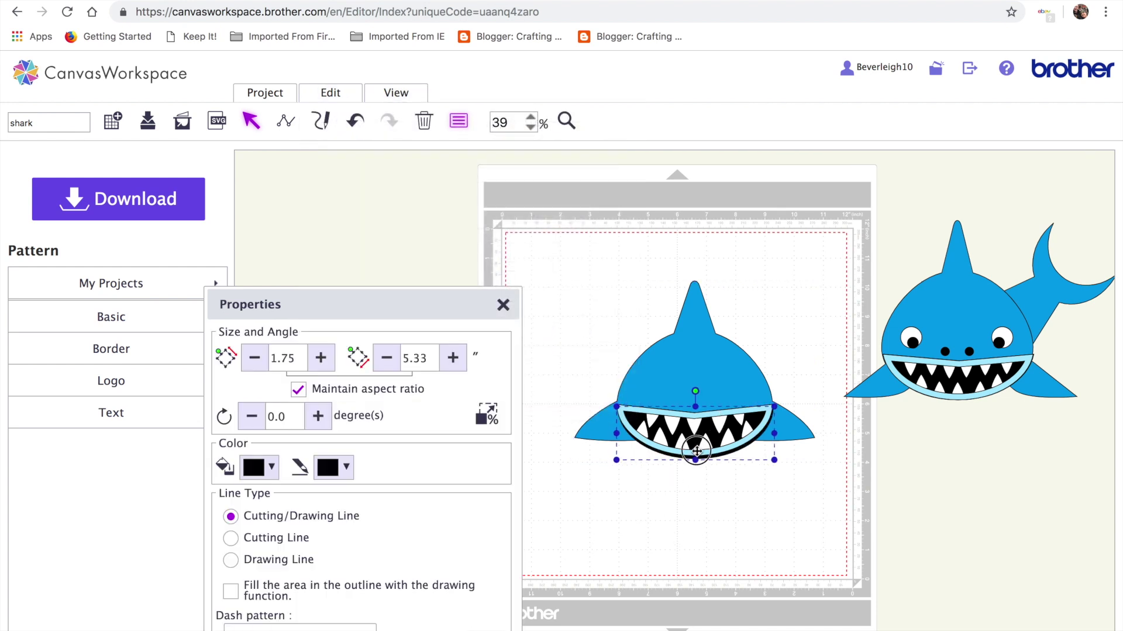
pyautogui.moveTo(697, 452); pyautogui.dragTo(699, 494)
pyautogui.click(354, 122)
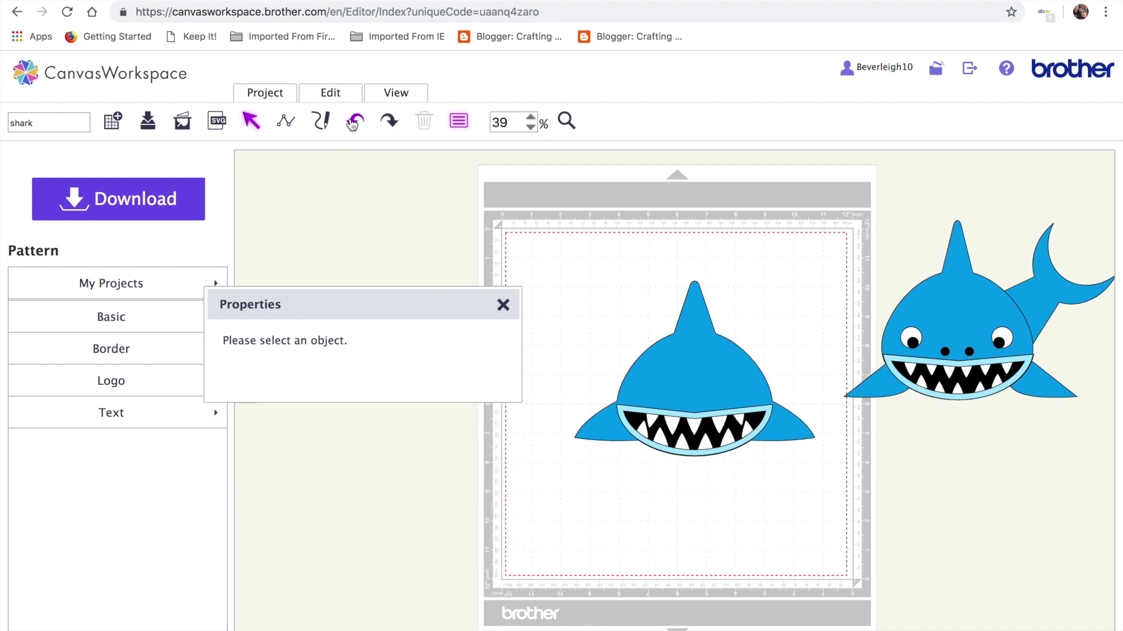
pyautogui.click(718, 452)
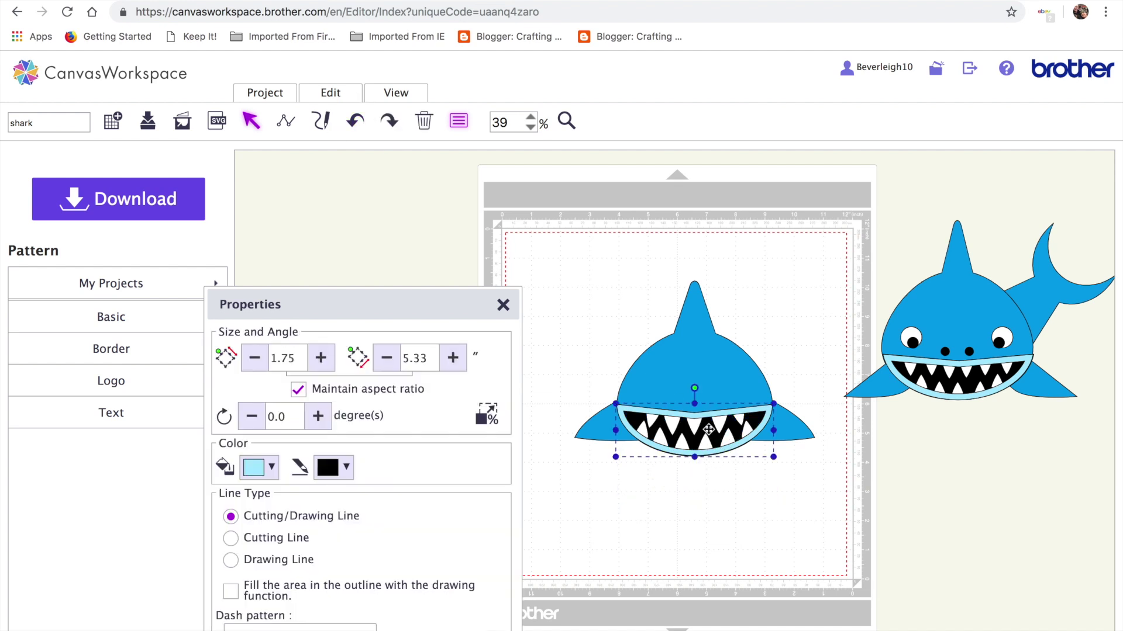
pyautogui.click(694, 423)
pyautogui.doubleClick(721, 435)
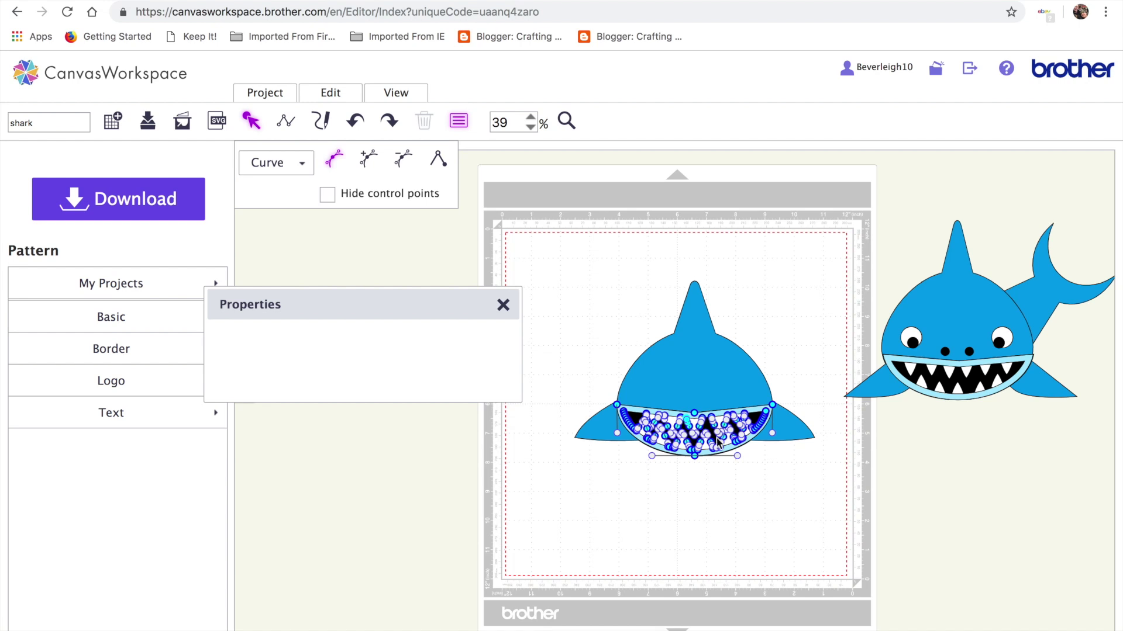
pyautogui.click(731, 488)
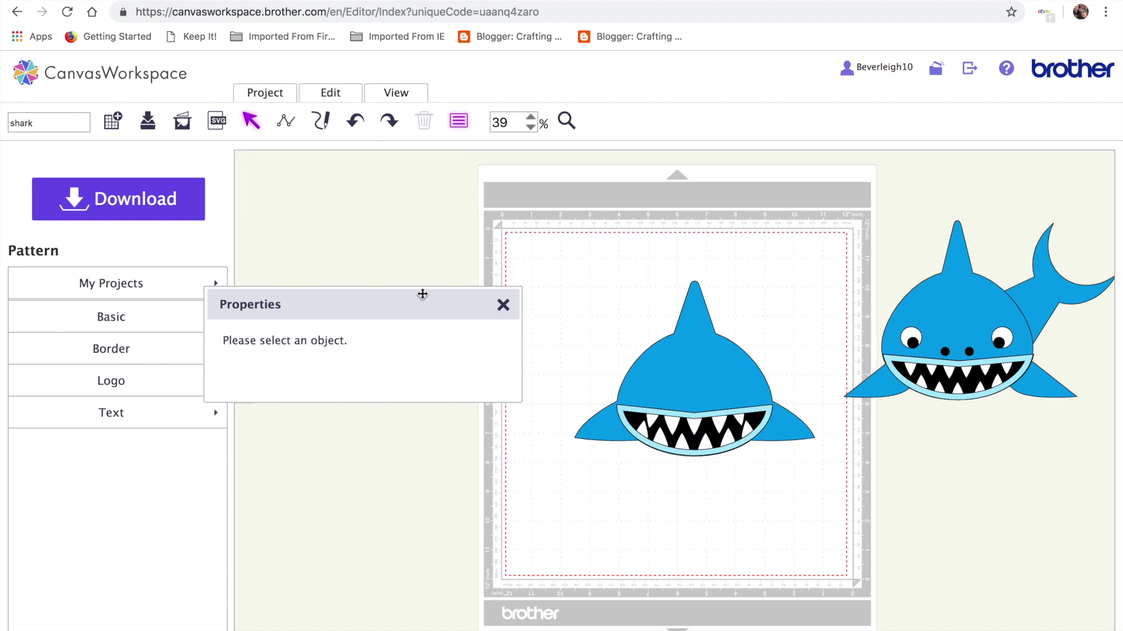
# Step: Add a circle from the Basic patterns, shrink it to 0.68 inches and place it as an eye on the left half of the head
pyautogui.moveTo(406, 301); pyautogui.dragTo(454, 229)
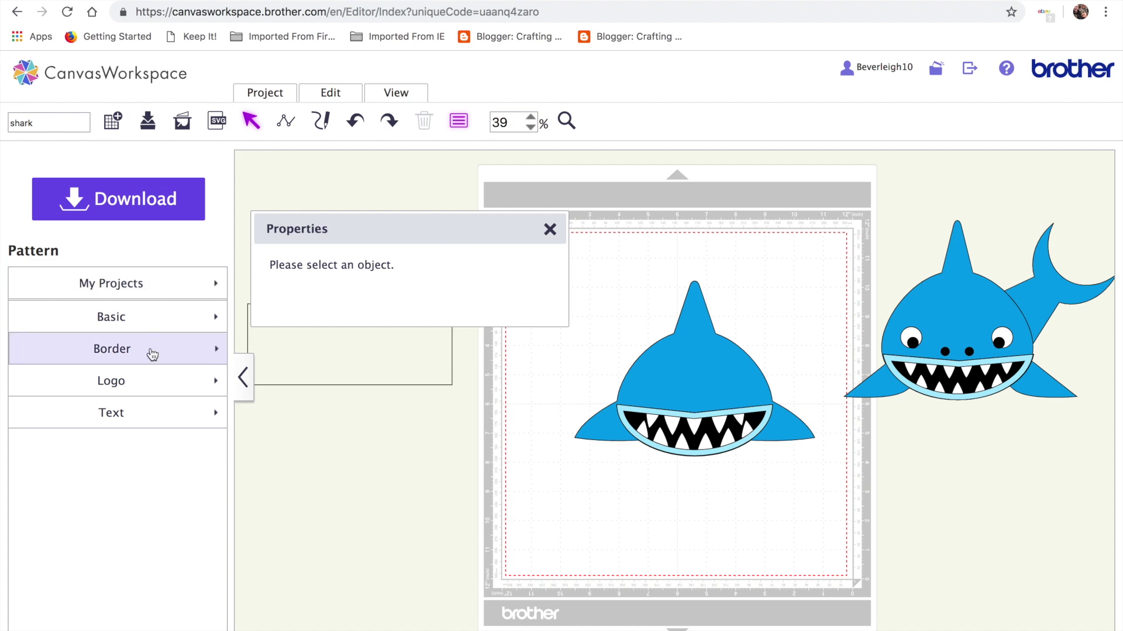
pyautogui.click(154, 292)
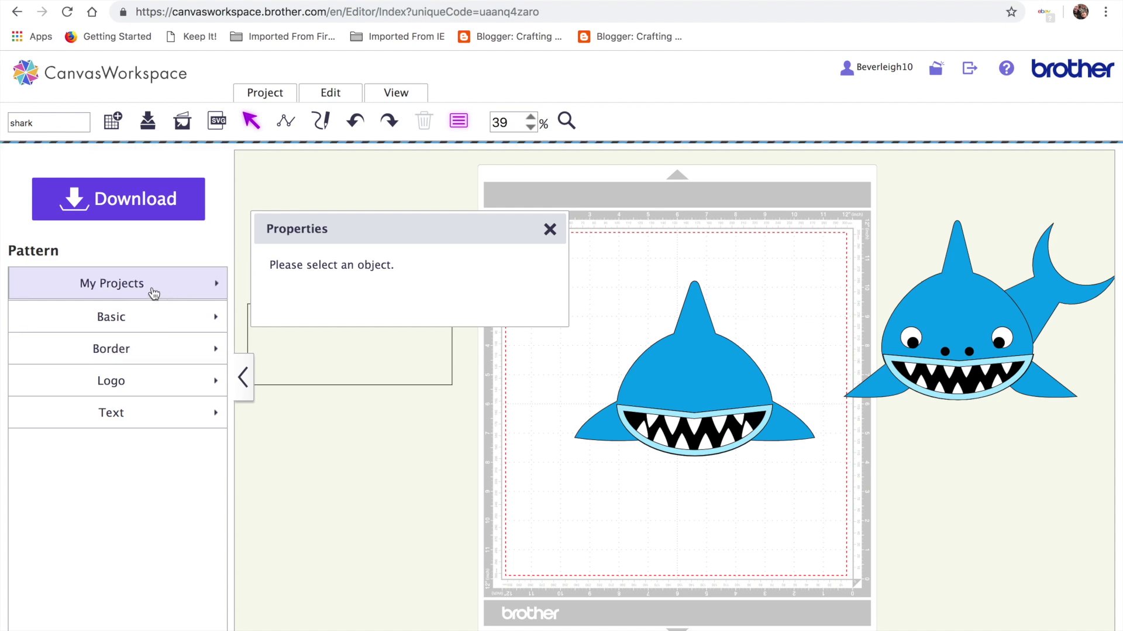
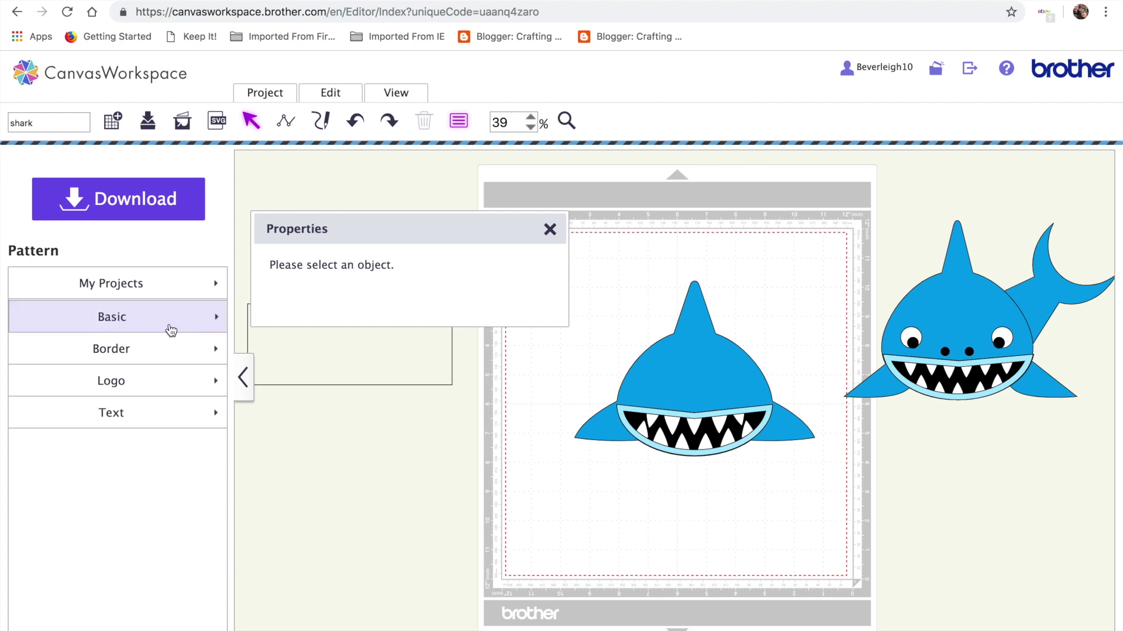
pyautogui.click(549, 229)
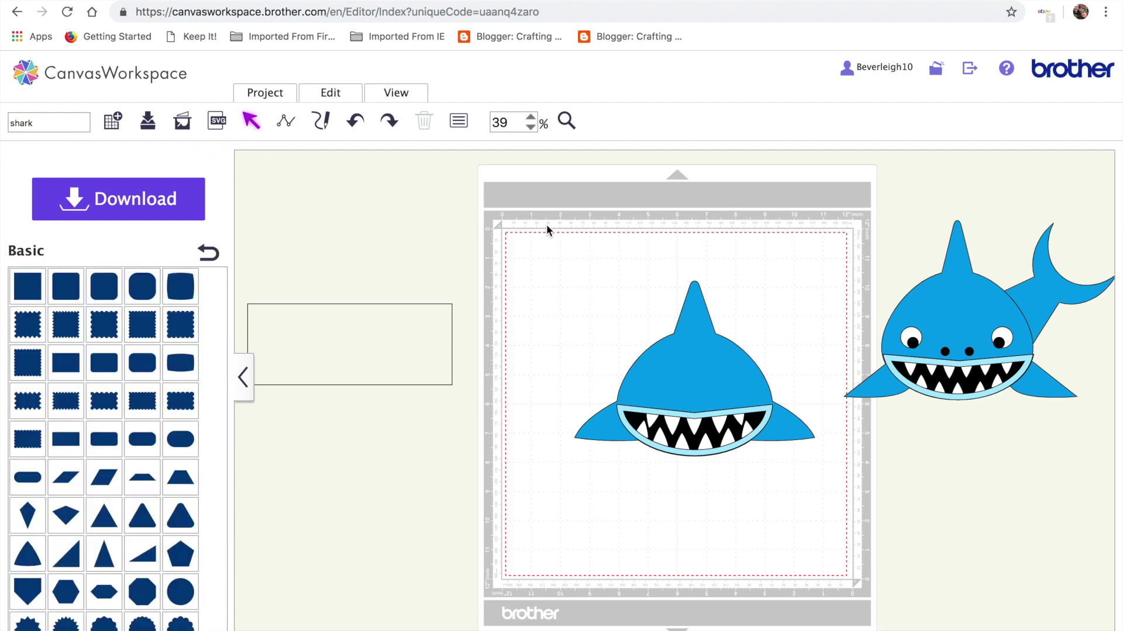
pyautogui.click(180, 591)
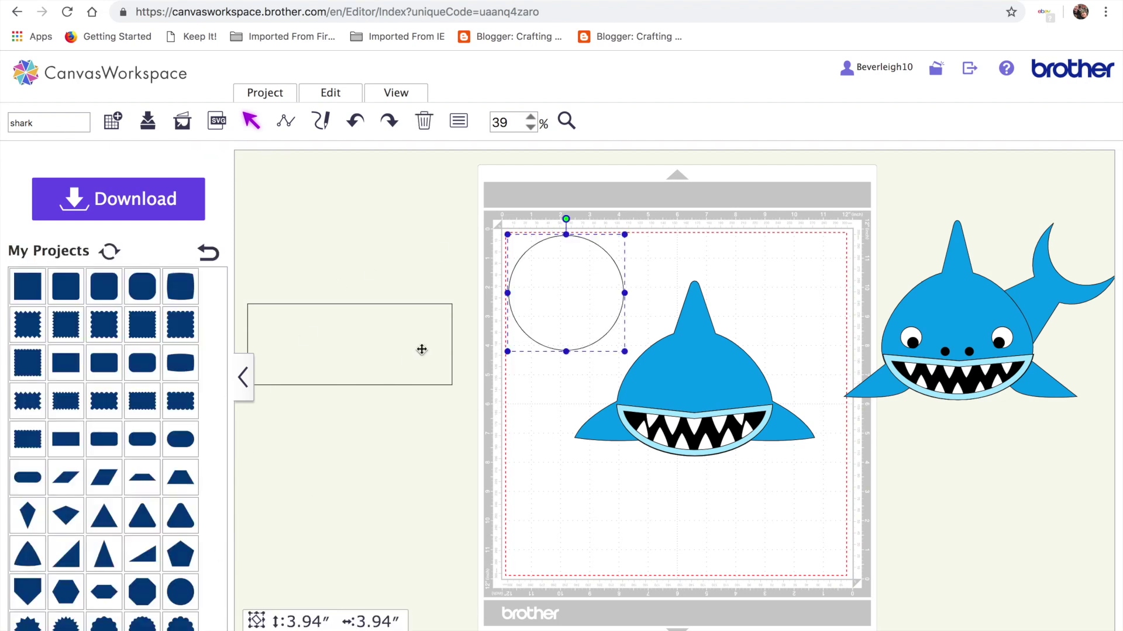
pyautogui.moveTo(506, 235); pyautogui.dragTo(603, 298)
pyautogui.moveTo(613, 340); pyautogui.dragTo(655, 393)
# Step: Duplicate the eye circle and place the copy on the right half of the head, level with the first
pyautogui.hotkey('ctrl', 'c')
pyautogui.hotkey('ctrl', 'v')
pyautogui.moveTo(676, 405); pyautogui.dragTo(735, 388)
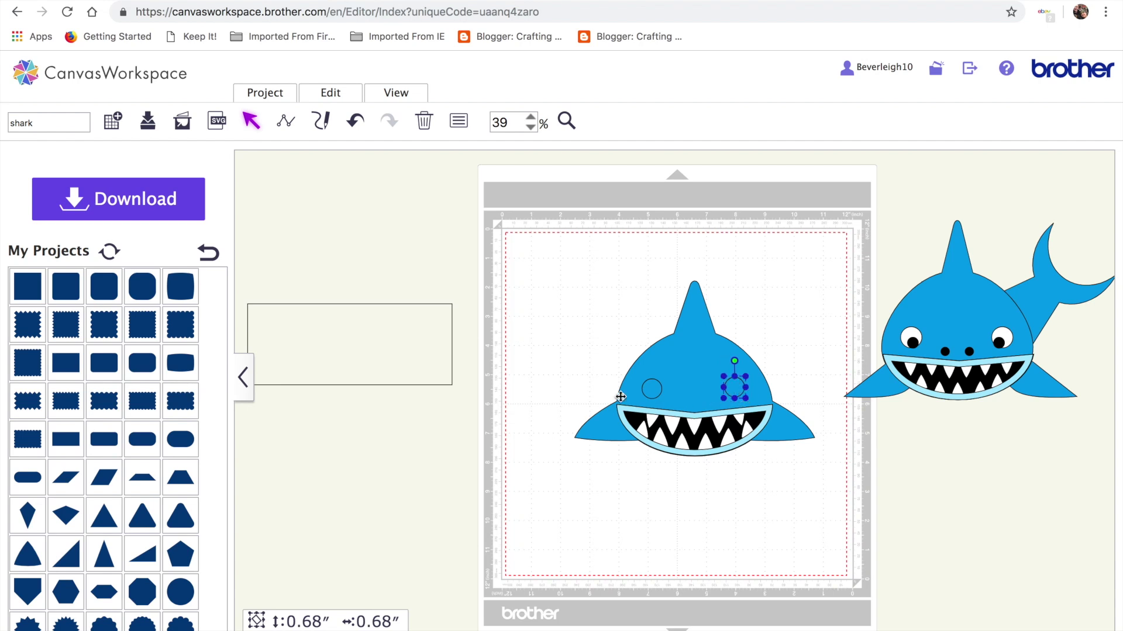
# Step: Align the two eye circles along their top edges and group them
pyautogui.keyDown('shift'); pyautogui.click(654, 397); pyautogui.keyUp('shift')
pyautogui.click(326, 93)
pyautogui.click(466, 270)
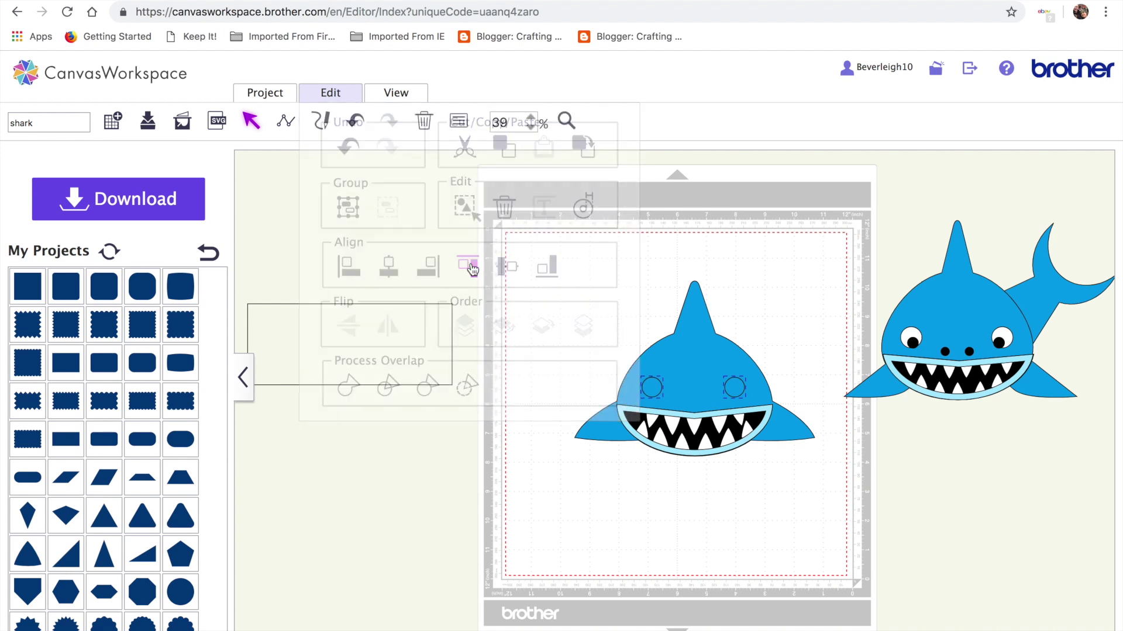
pyautogui.click(326, 94)
pyautogui.click(349, 208)
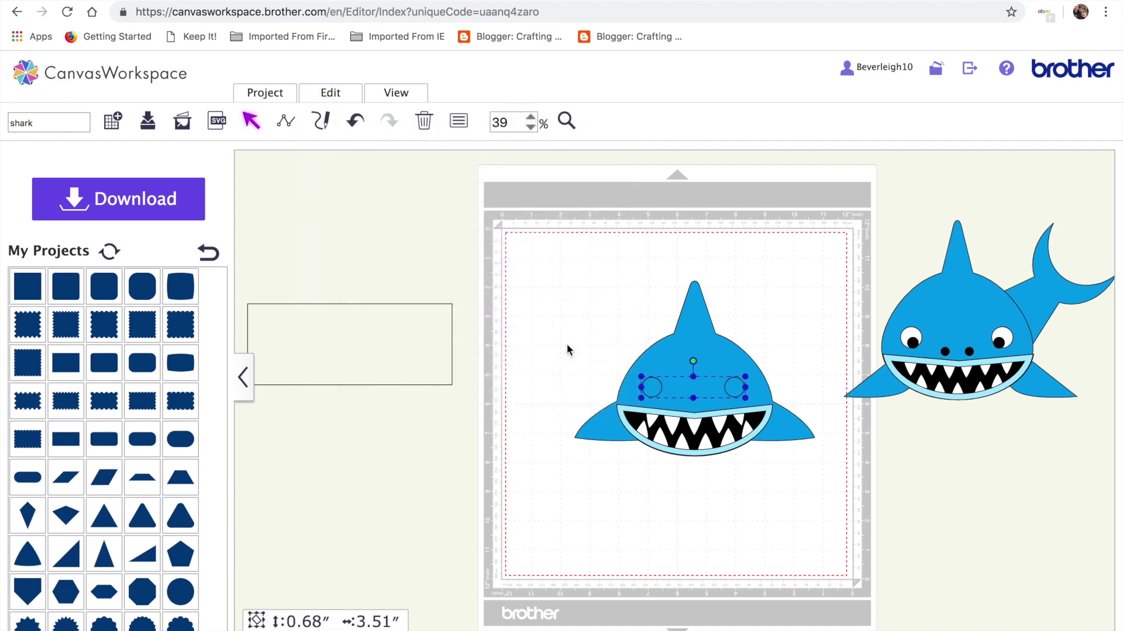
# Step: Center the grouped eyes horizontally on the shark head
pyautogui.click(689, 353)
pyautogui.click(342, 97)
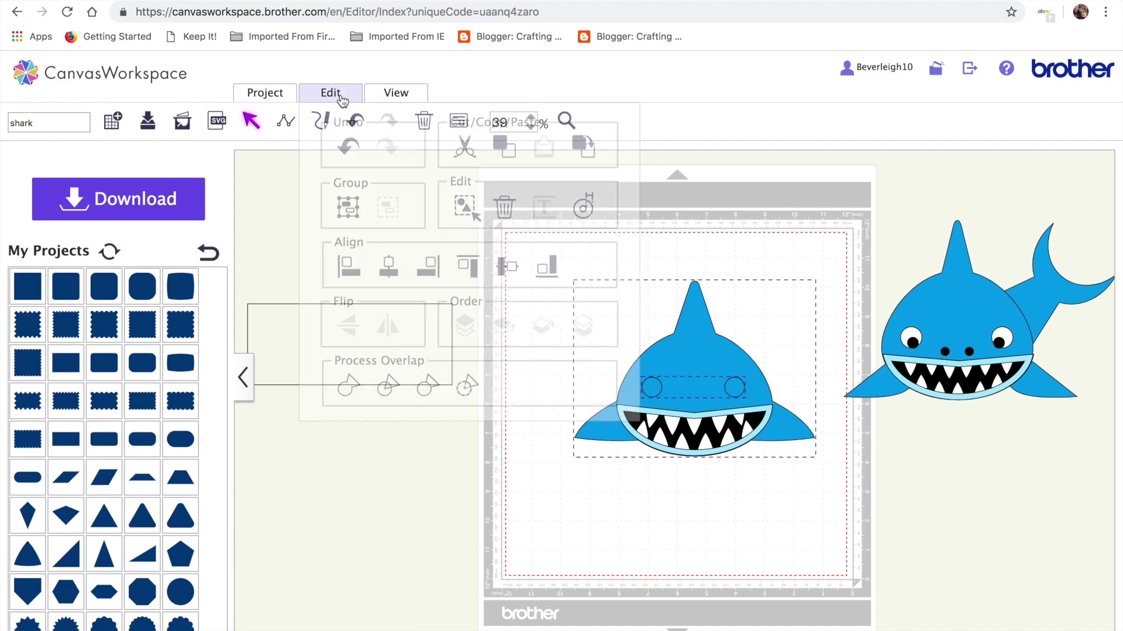
pyautogui.click(388, 269)
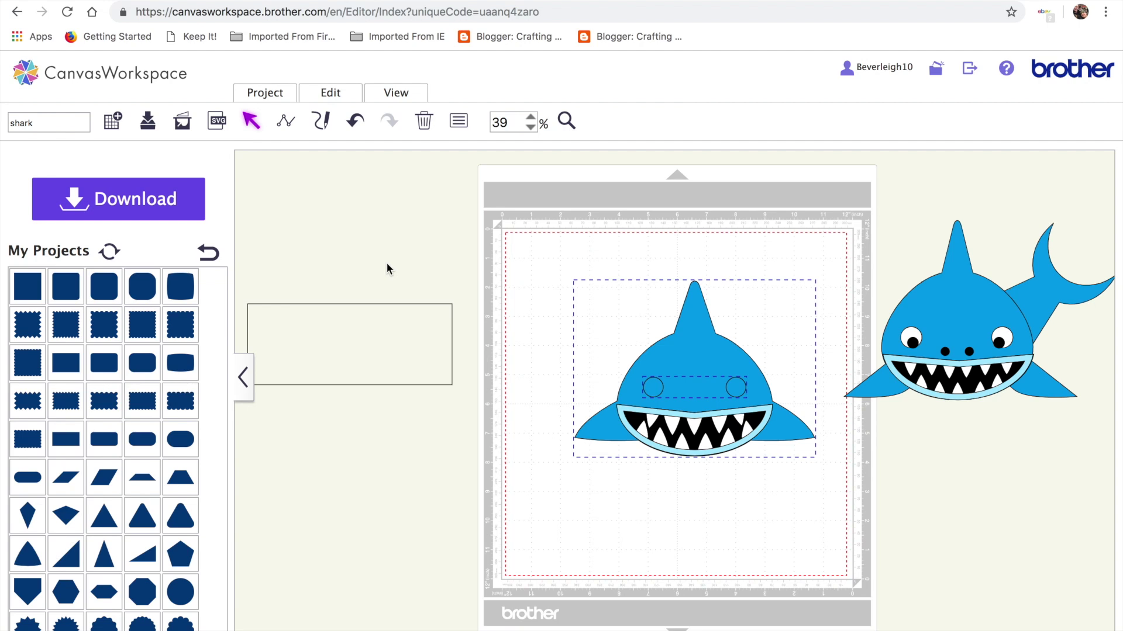
pyautogui.click(537, 505)
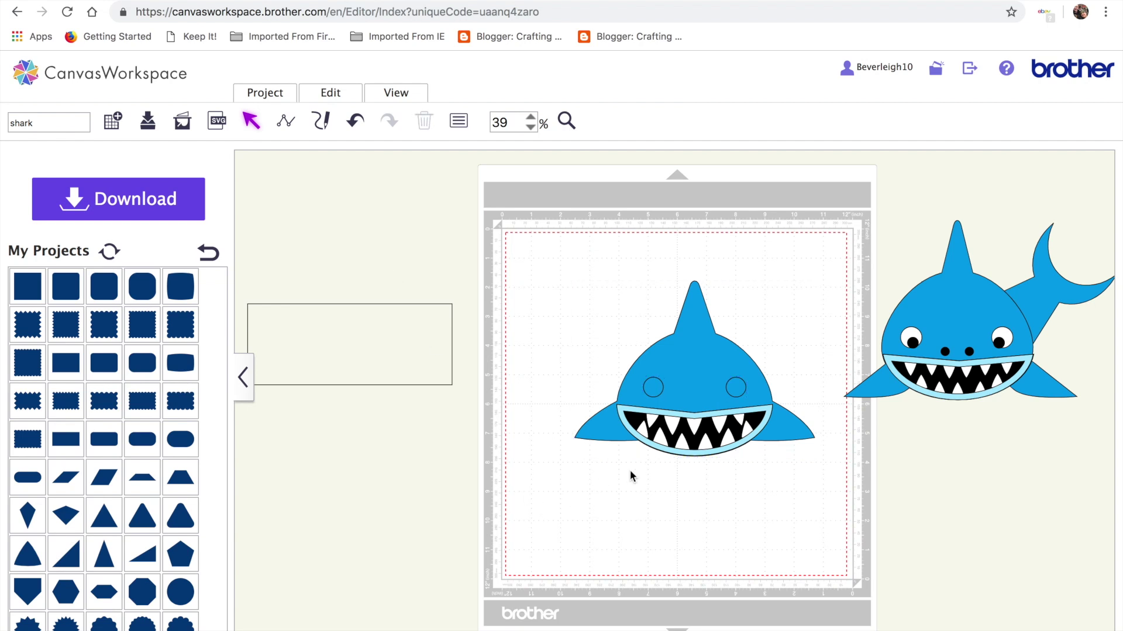
# Step: Fill the grouped eye circles with white and ungroup them
pyautogui.click(658, 391)
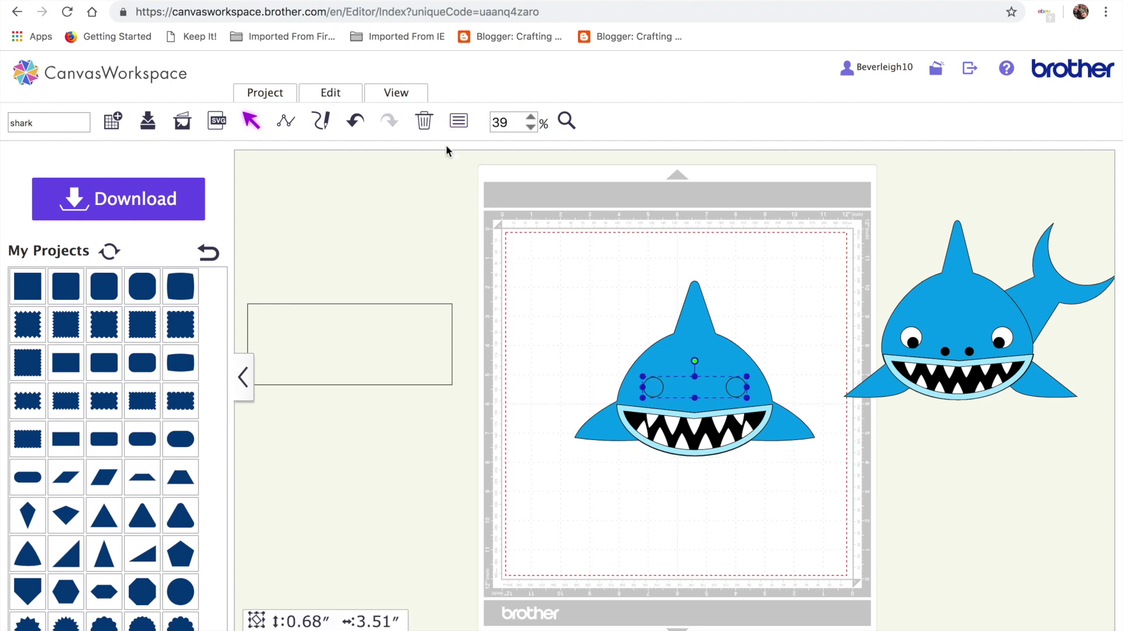
pyautogui.click(460, 131)
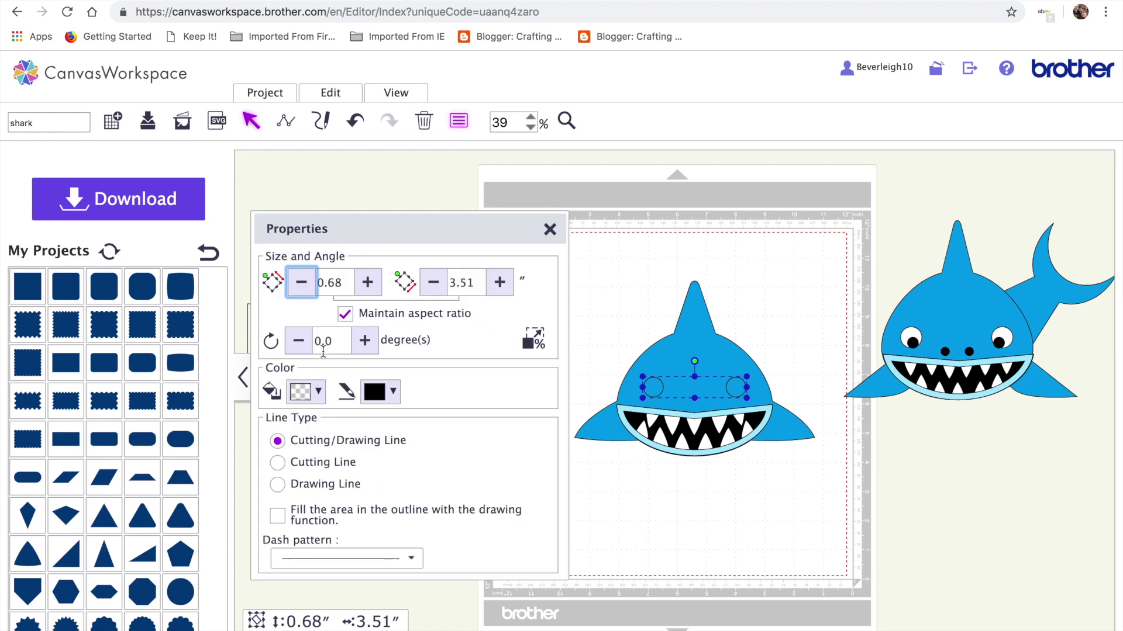
pyautogui.click(310, 392)
pyautogui.click(329, 125)
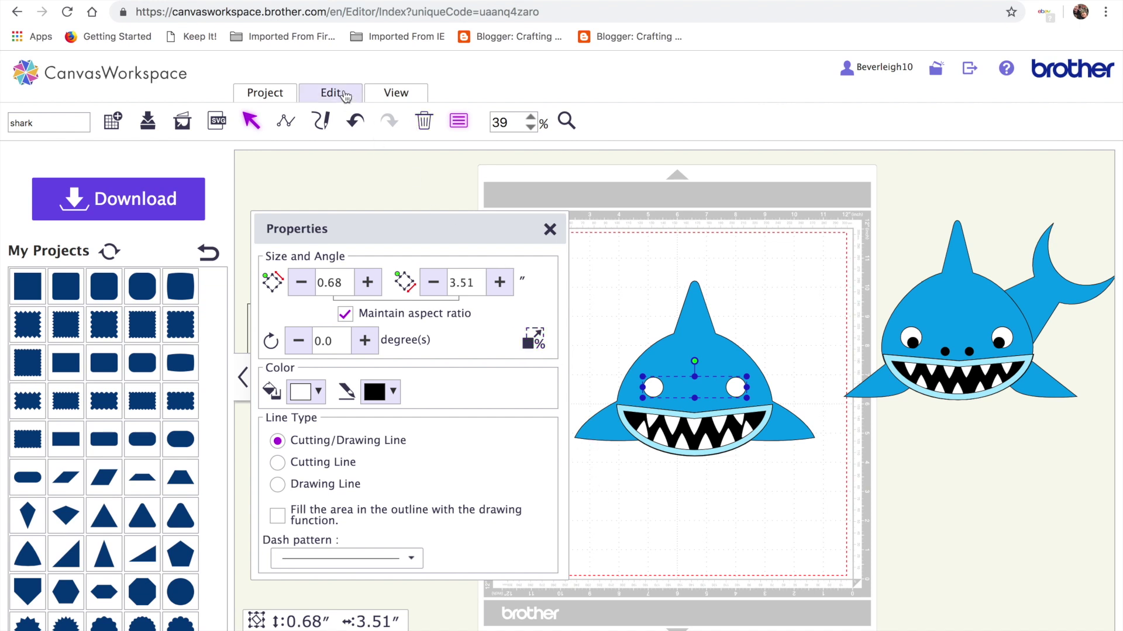
pyautogui.click(331, 94)
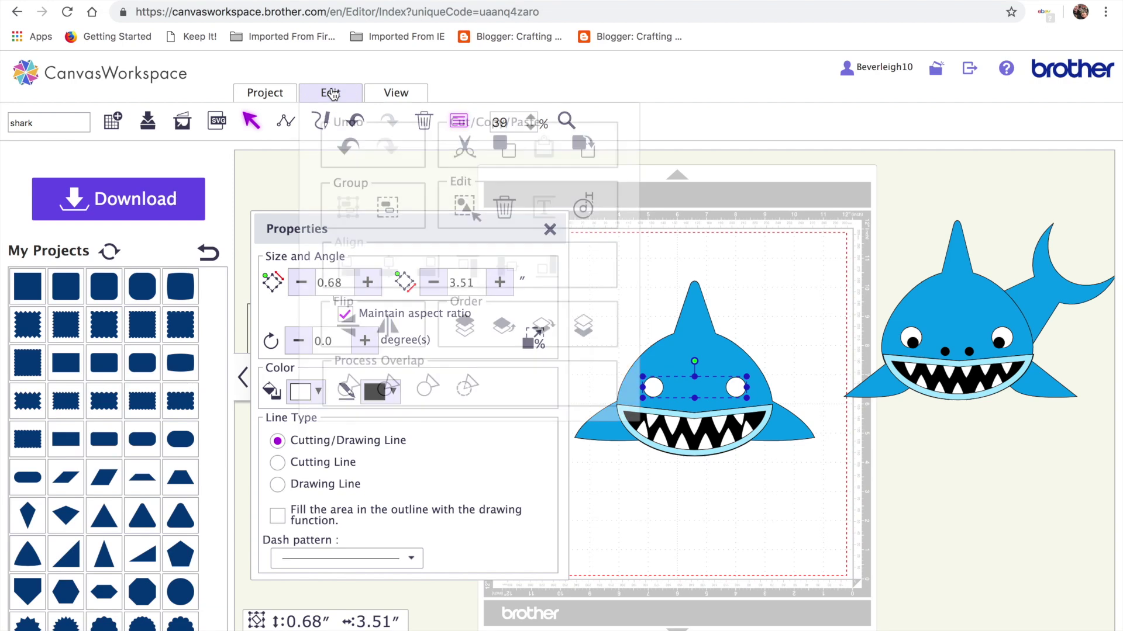
pyautogui.click(383, 209)
pyautogui.click(634, 476)
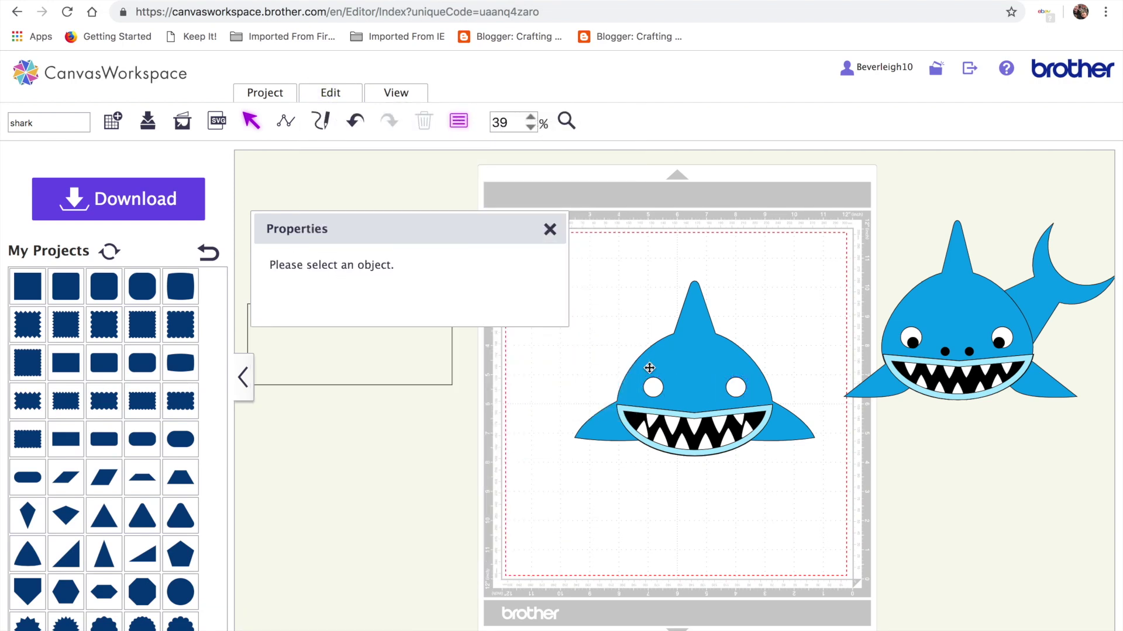
# Step: Make a black 0.38-inch pupil on the empty mat area below the shark from a copy of the left white eye
pyautogui.click(650, 392)
pyautogui.hotkey('ctrl', 'c')
pyautogui.hotkey('ctrl', 'v')
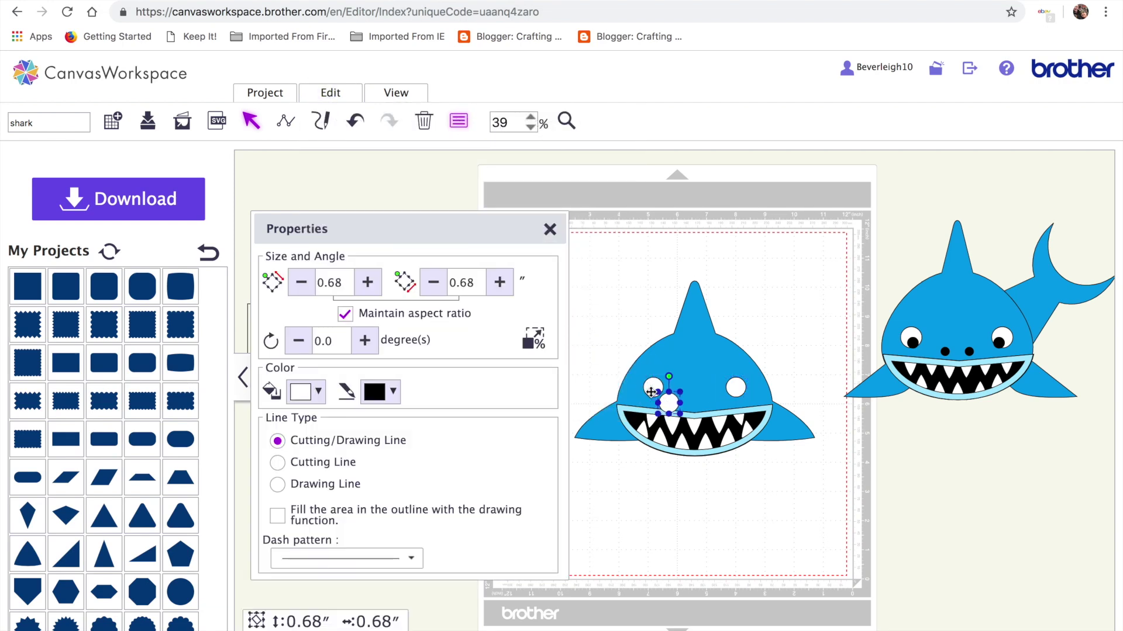
pyautogui.moveTo(671, 394); pyautogui.dragTo(666, 511)
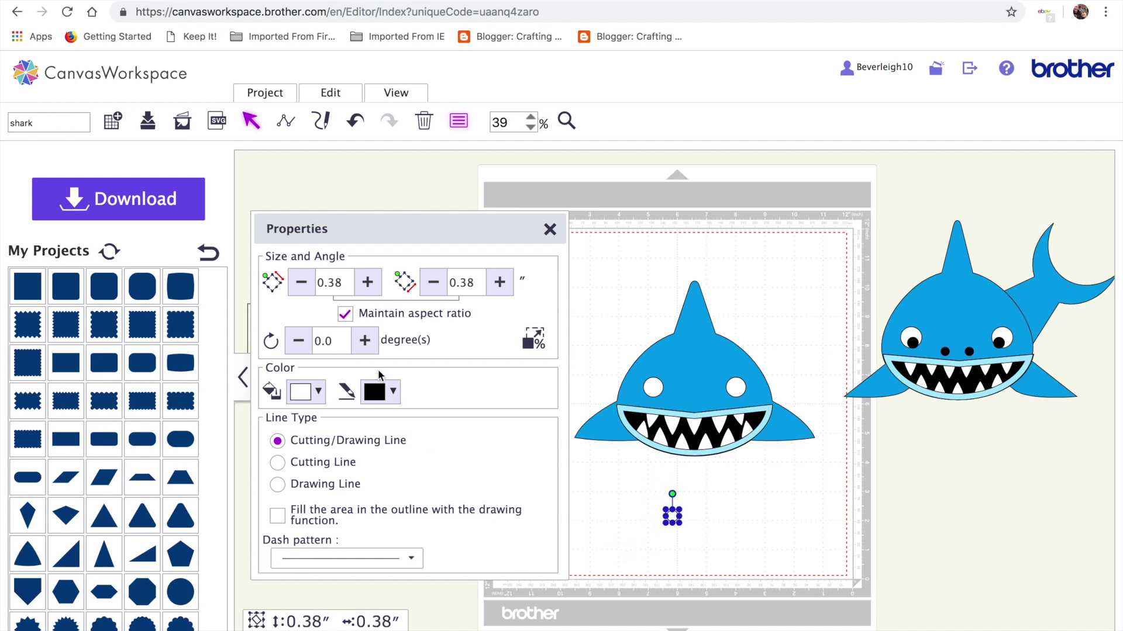
pyautogui.click(320, 398)
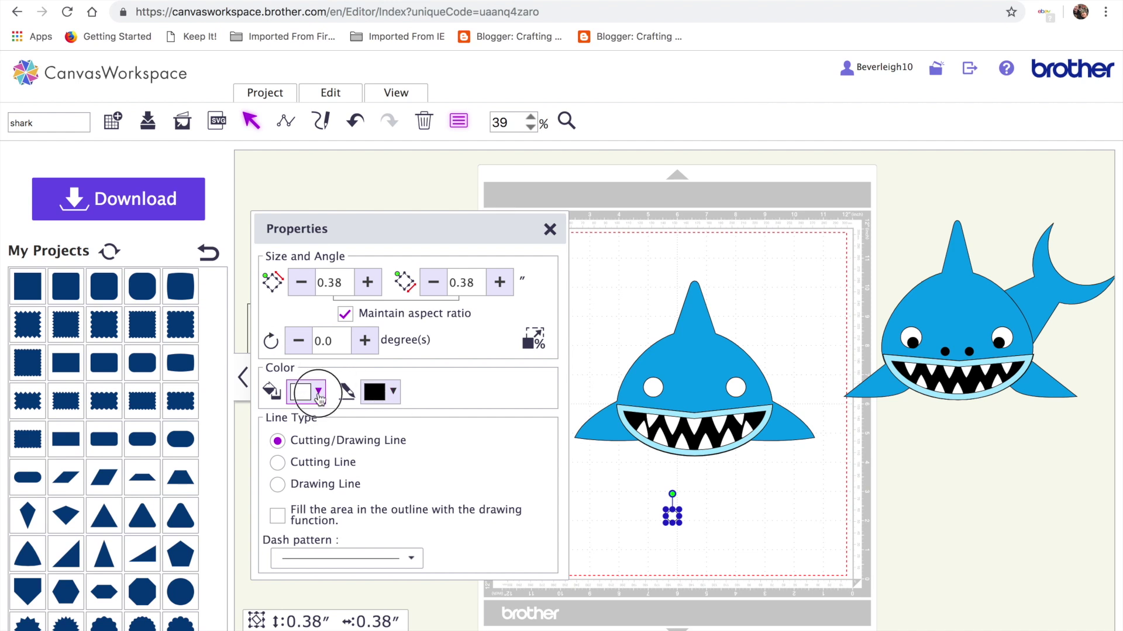
pyautogui.click(349, 125)
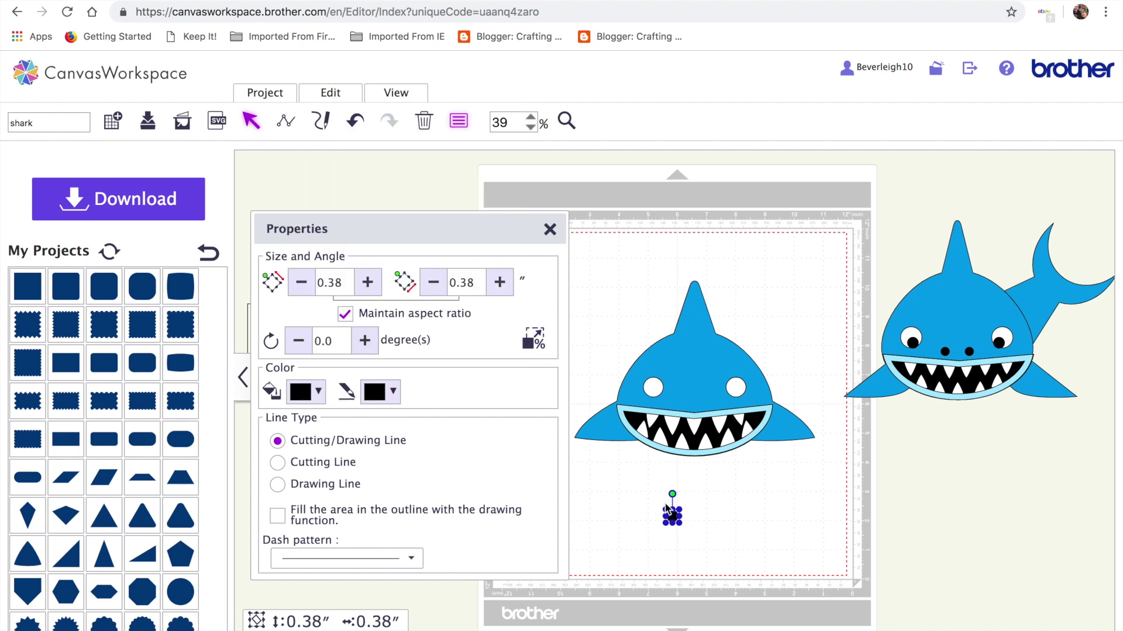
# Step: Place the black pupil in the lower part of the left white eye
pyautogui.click(696, 528)
pyautogui.moveTo(672, 519); pyautogui.dragTo(655, 396)
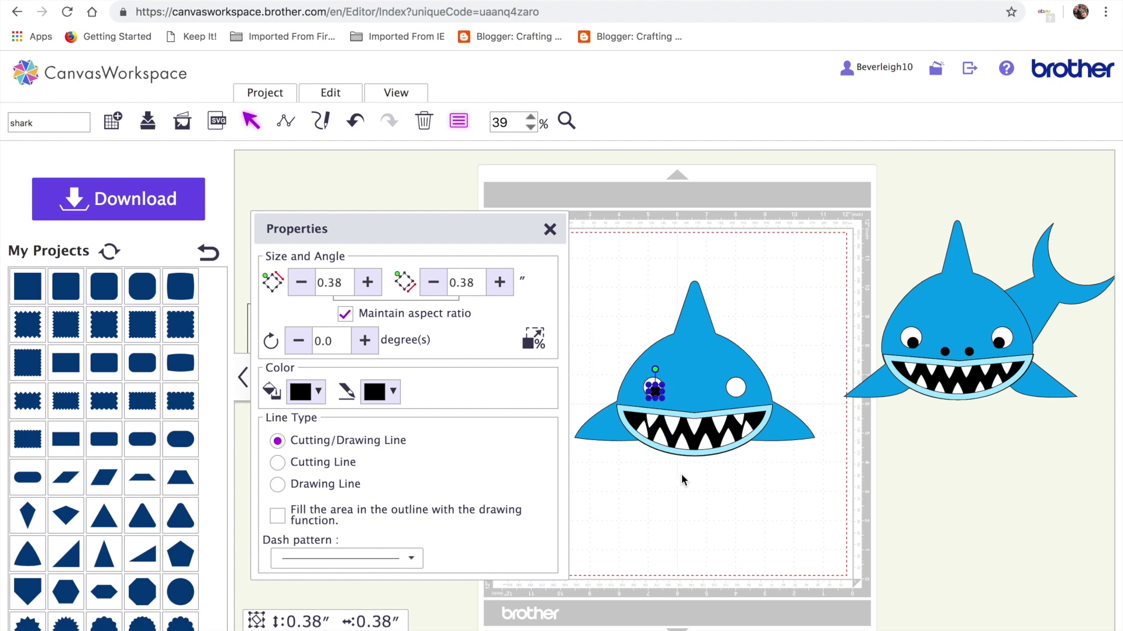
pyautogui.click(692, 495)
# Step: Duplicate the left pupil and place the copy in the lower part of the right eye
pyautogui.click(655, 391)
pyautogui.moveTo(658, 394); pyautogui.dragTo(674, 431)
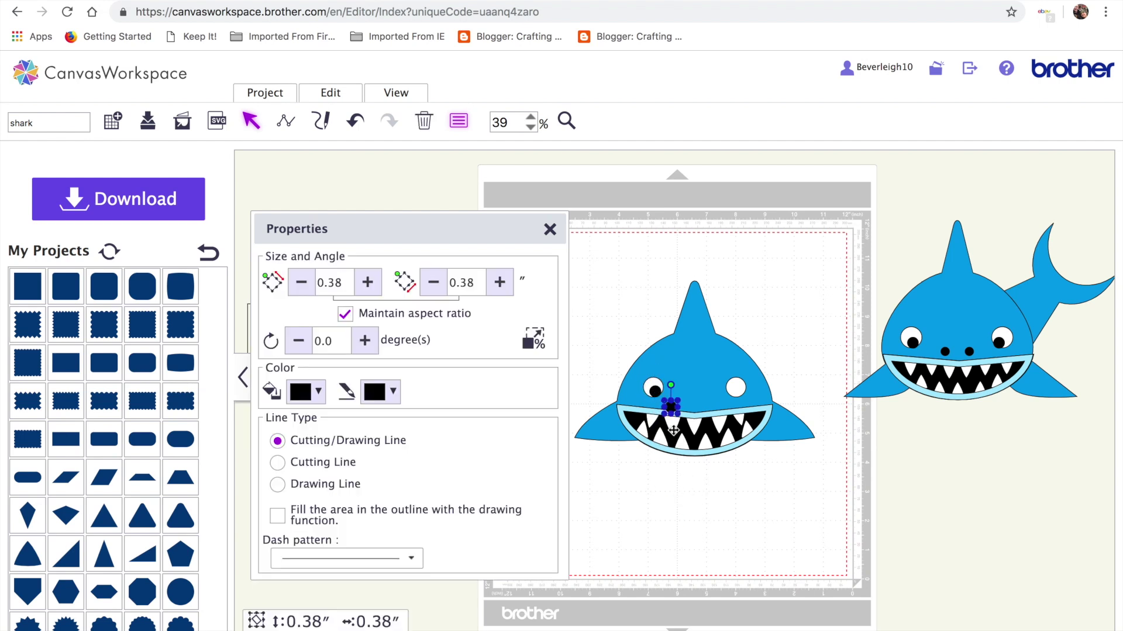
pyautogui.click(669, 544)
pyautogui.moveTo(670, 408); pyautogui.dragTo(735, 392)
pyautogui.click(704, 536)
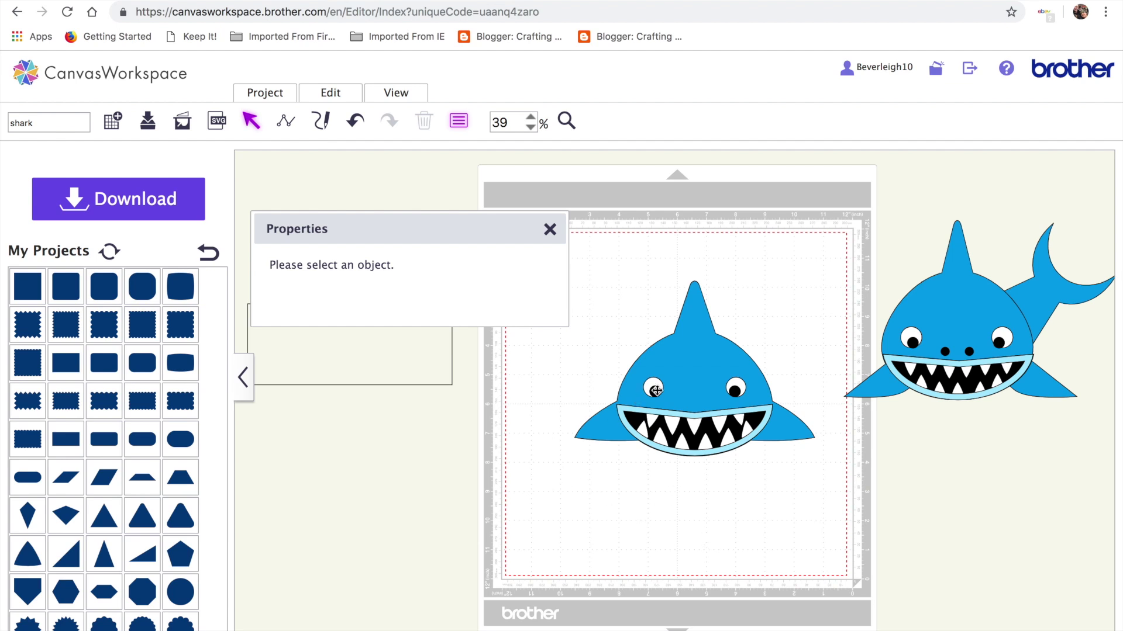
# Step: Paste another copy of the pupil below the shark and set its size to 0.25 inches with the aspect ratio maintained
pyautogui.hotkey('ctrl', 'v')
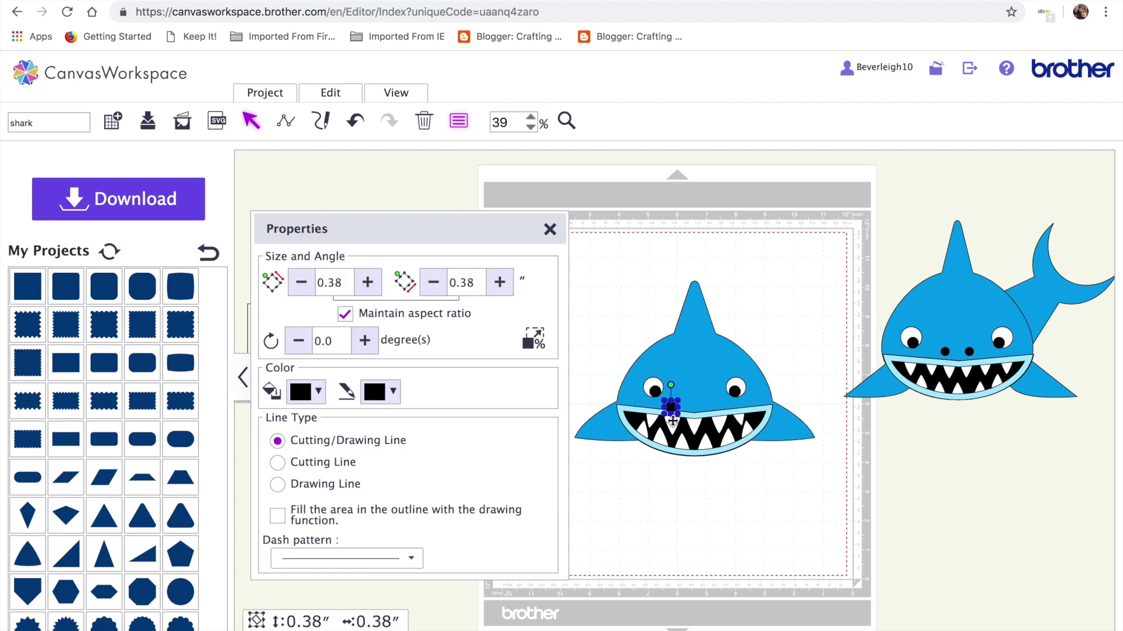
pyautogui.moveTo(672, 408); pyautogui.dragTo(670, 509)
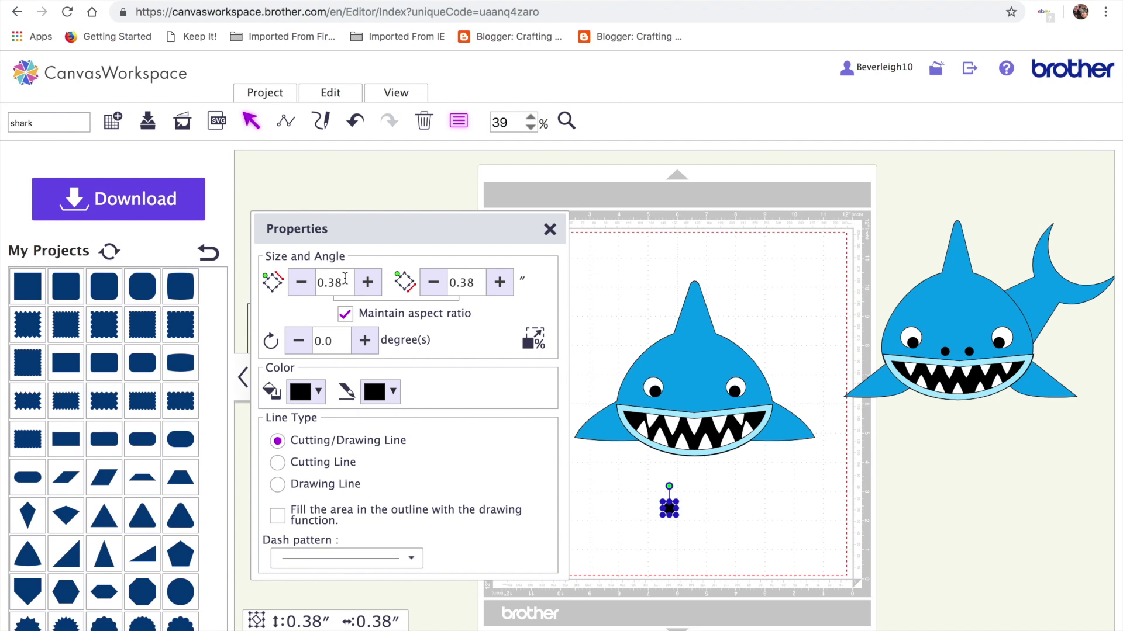
pyautogui.click(303, 284)
pyautogui.write('.25')
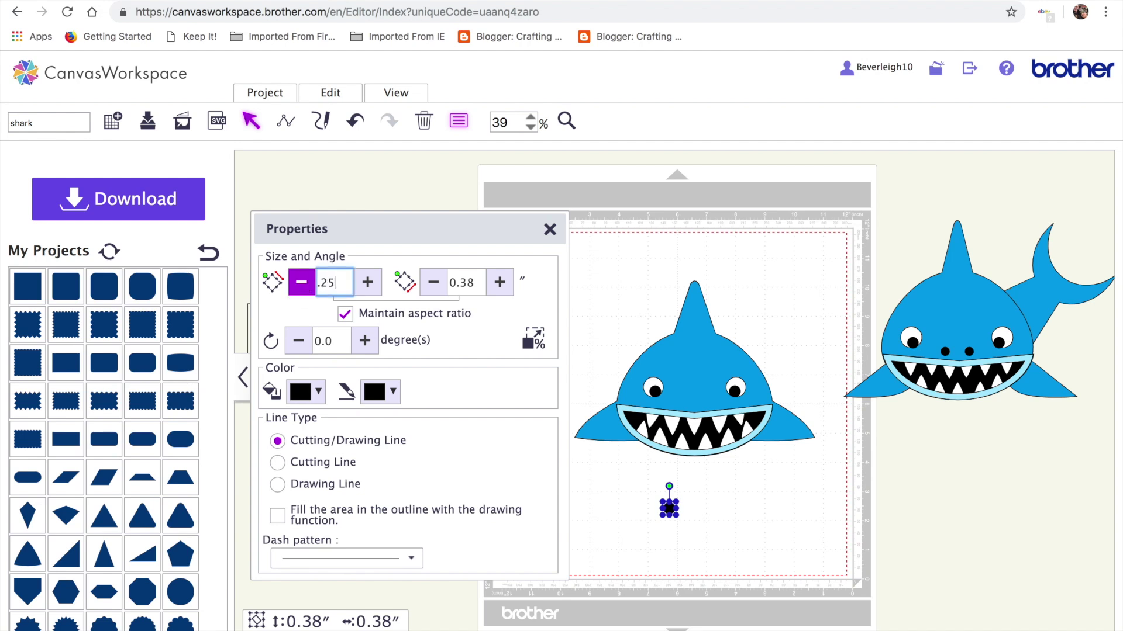
pyautogui.press('Return')
pyautogui.click(669, 547)
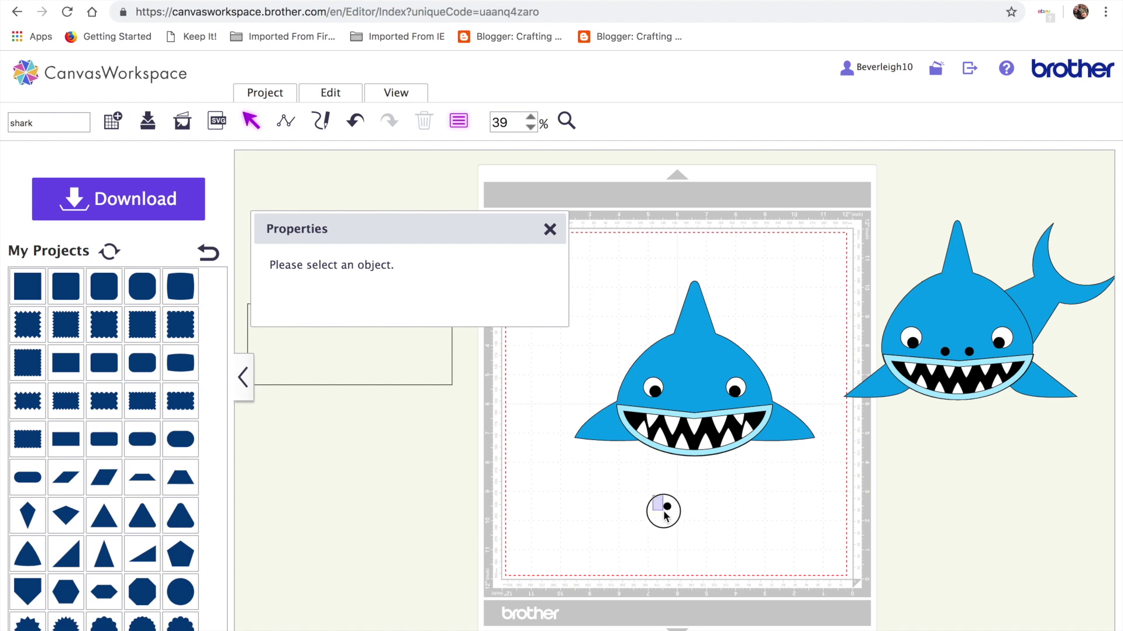
pyautogui.click(664, 508)
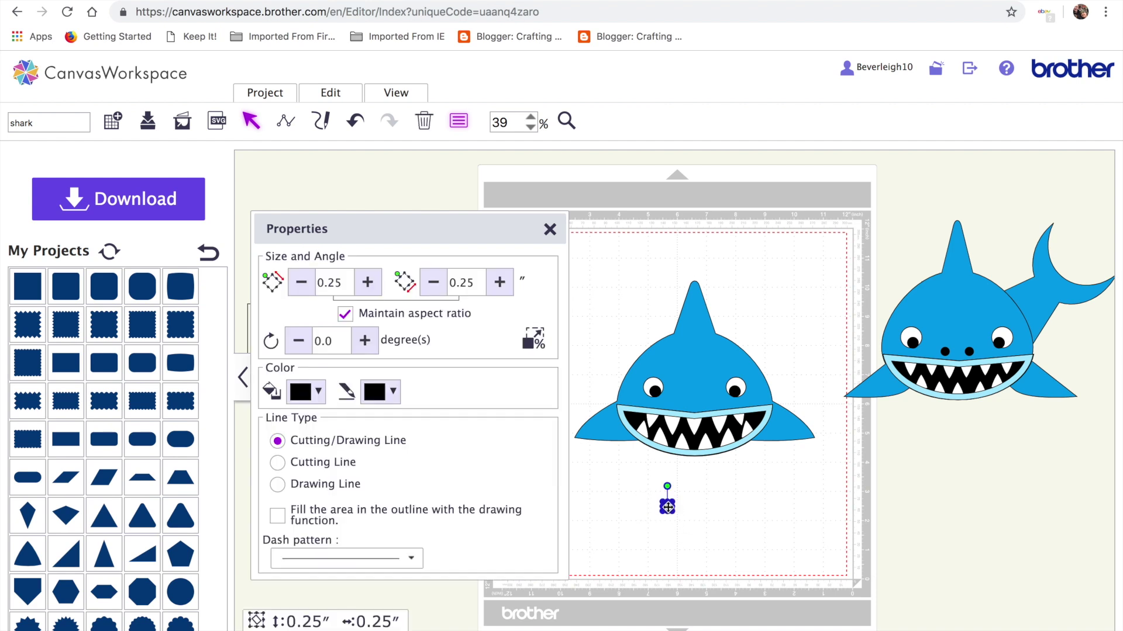
pyautogui.click(567, 124)
pyautogui.click(722, 532)
pyautogui.moveTo(452, 226); pyautogui.dragTo(293, 225)
pyautogui.scroll(3, 579, 451)
pyautogui.moveTo(595, 497); pyautogui.dragTo(632, 509)
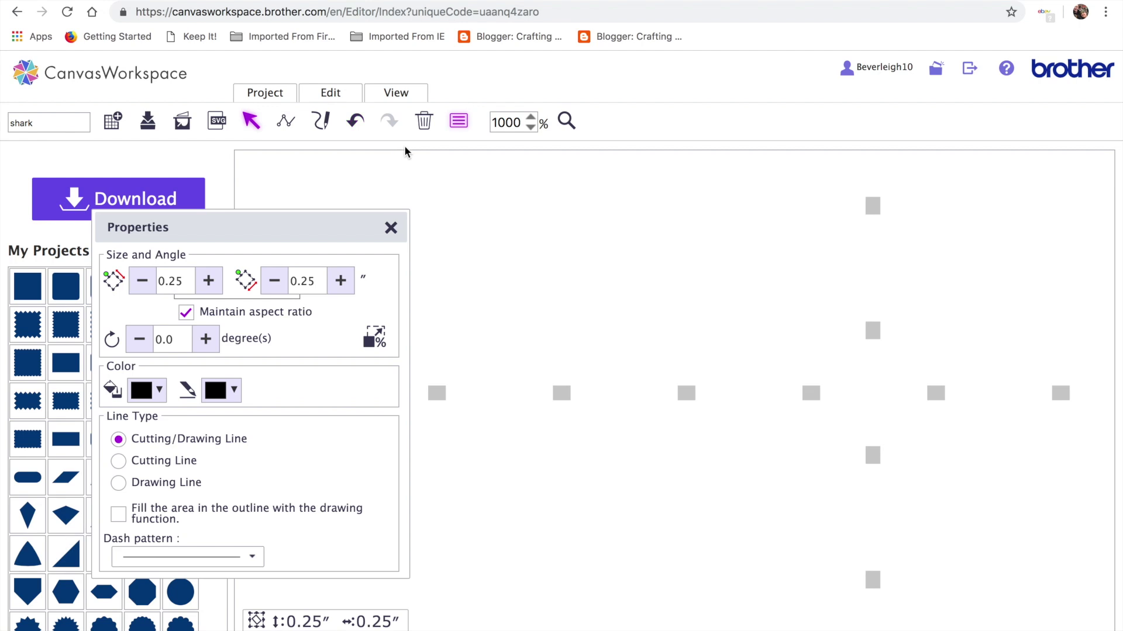
pyautogui.click(397, 92)
pyautogui.click(417, 144)
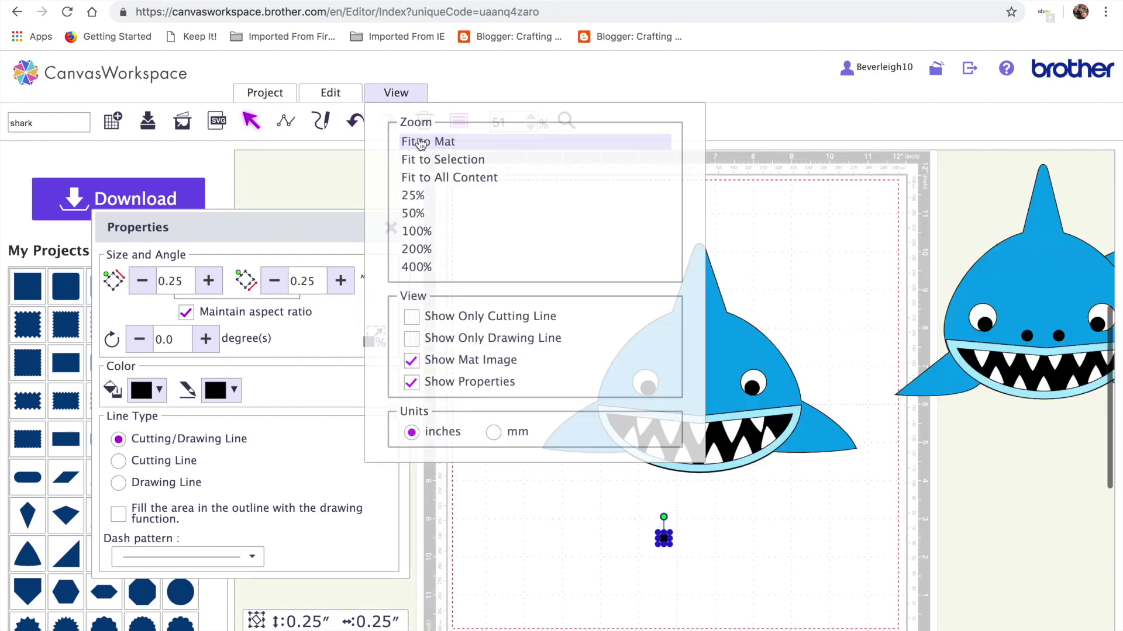
# Step: Duplicate the 0.25-inch black dot and place the copy just above the mouth as the right nostril
pyautogui.click(557, 120)
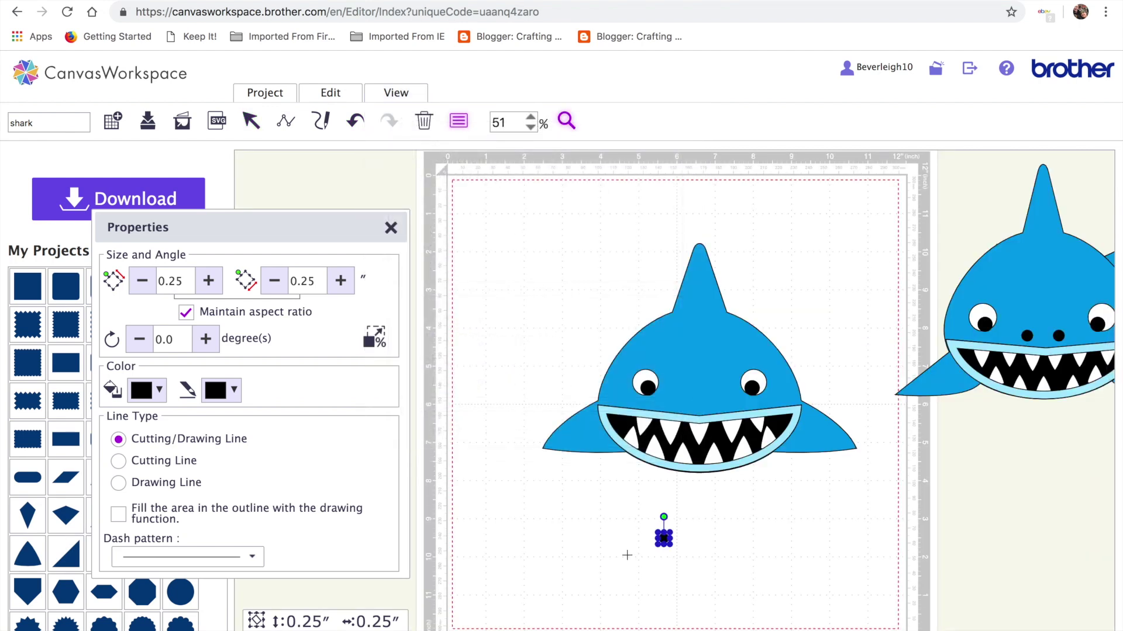
pyautogui.click(627, 555)
pyautogui.click(251, 121)
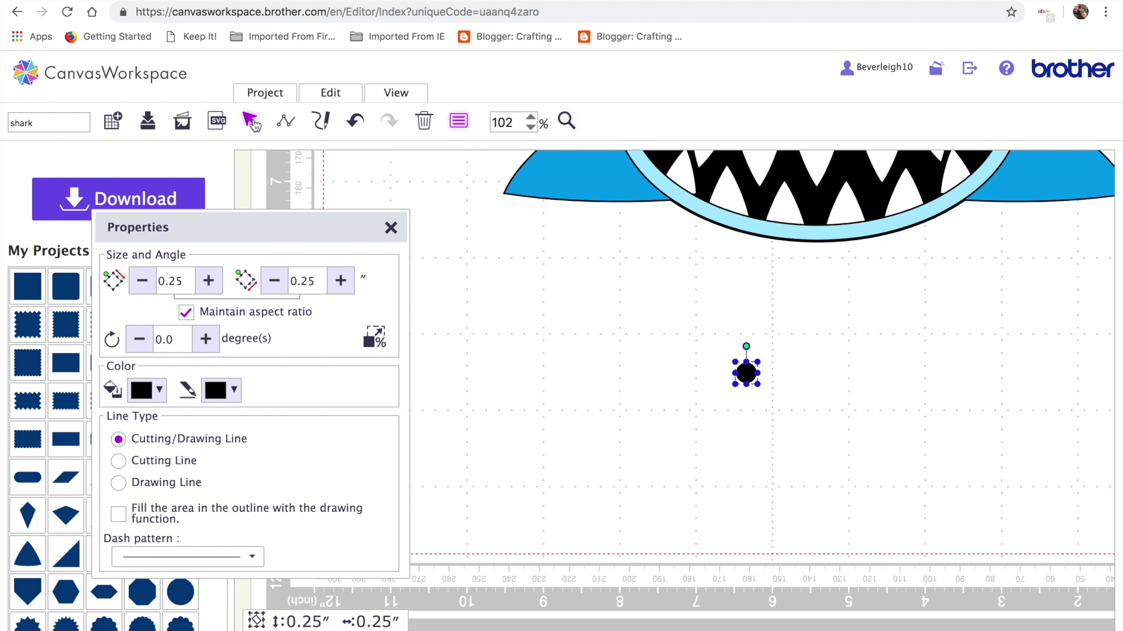
pyautogui.scroll(3, 598, 443)
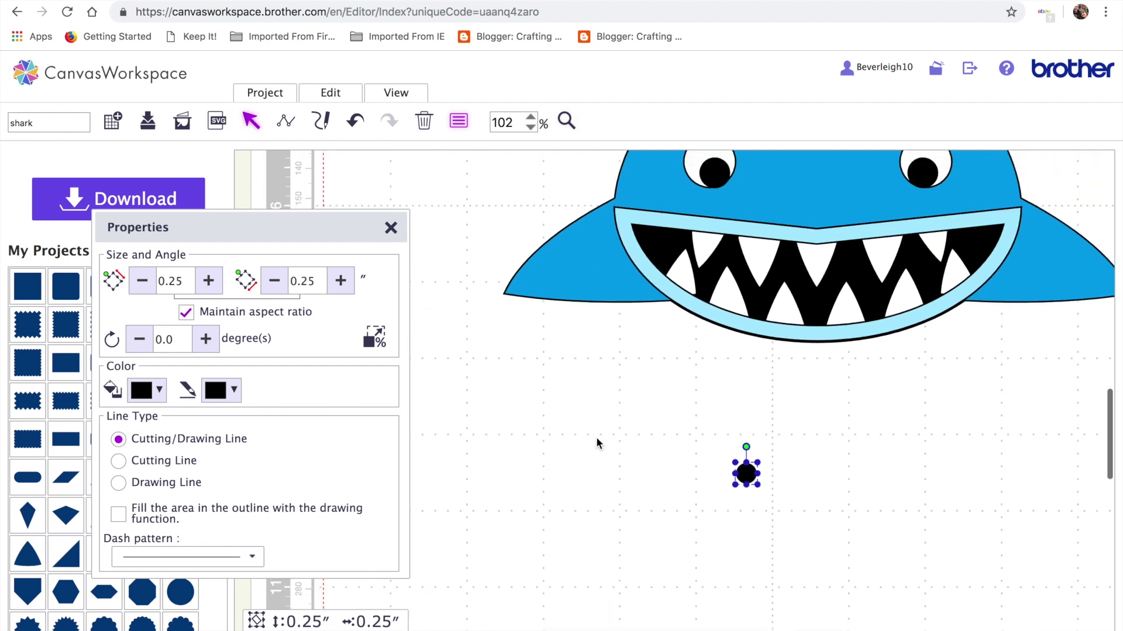
pyautogui.click(763, 483)
pyautogui.click(747, 473)
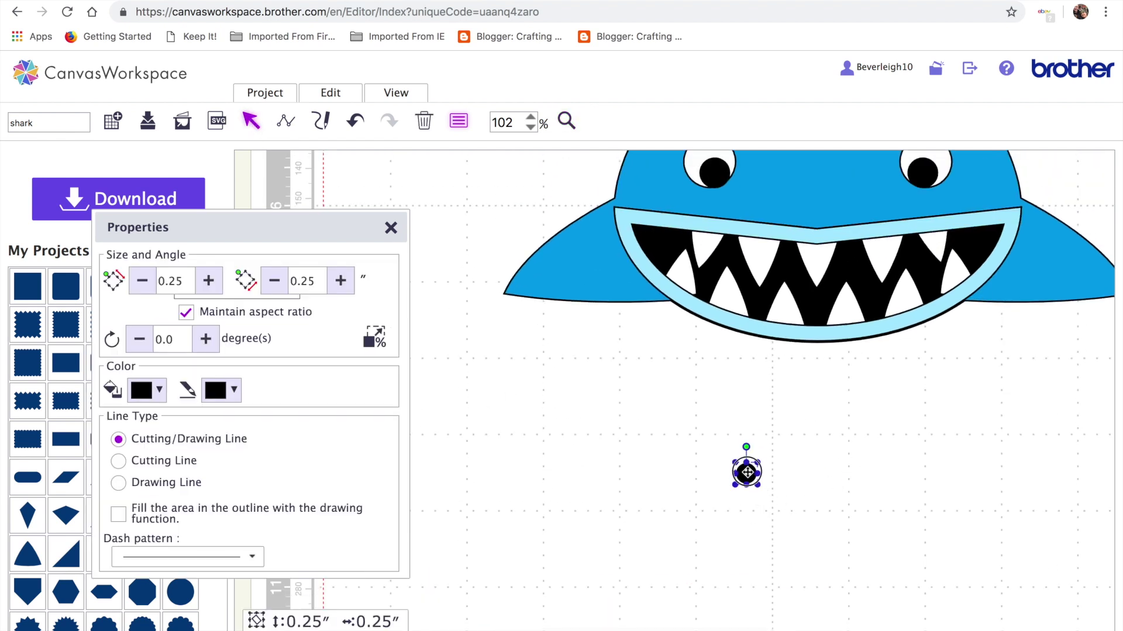
pyautogui.hotkey('ctrl', 'v')
pyautogui.click(761, 477)
pyautogui.moveTo(763, 490); pyautogui.dragTo(854, 207)
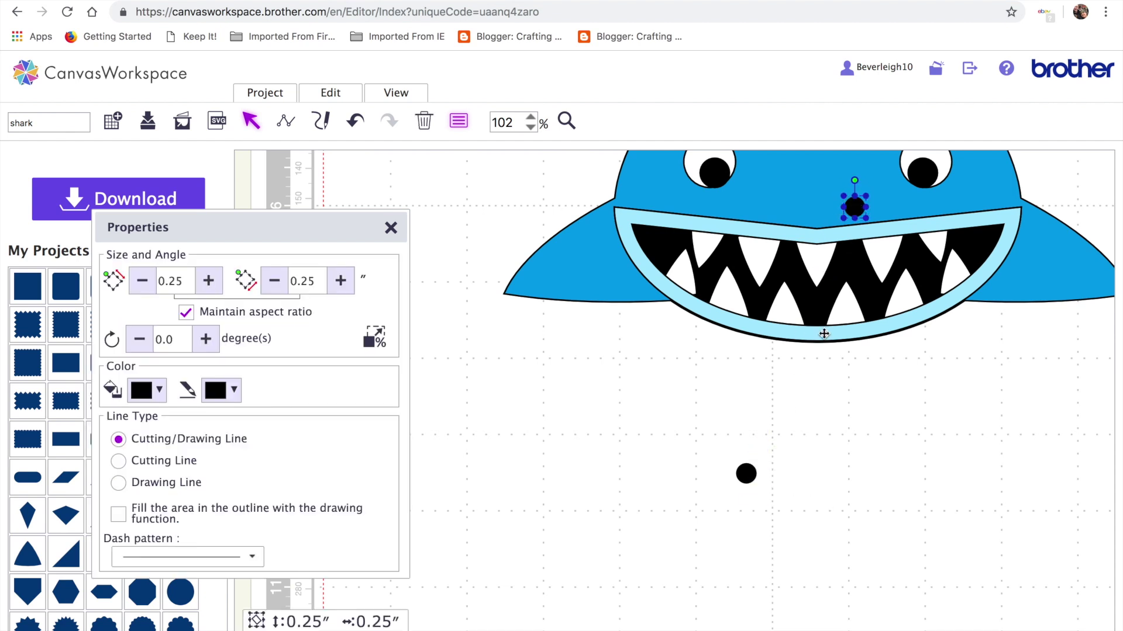
# Step: Move the remaining black dot above the mouth as the left nostril, level with the right one
pyautogui.moveTo(745, 473); pyautogui.dragTo(786, 206)
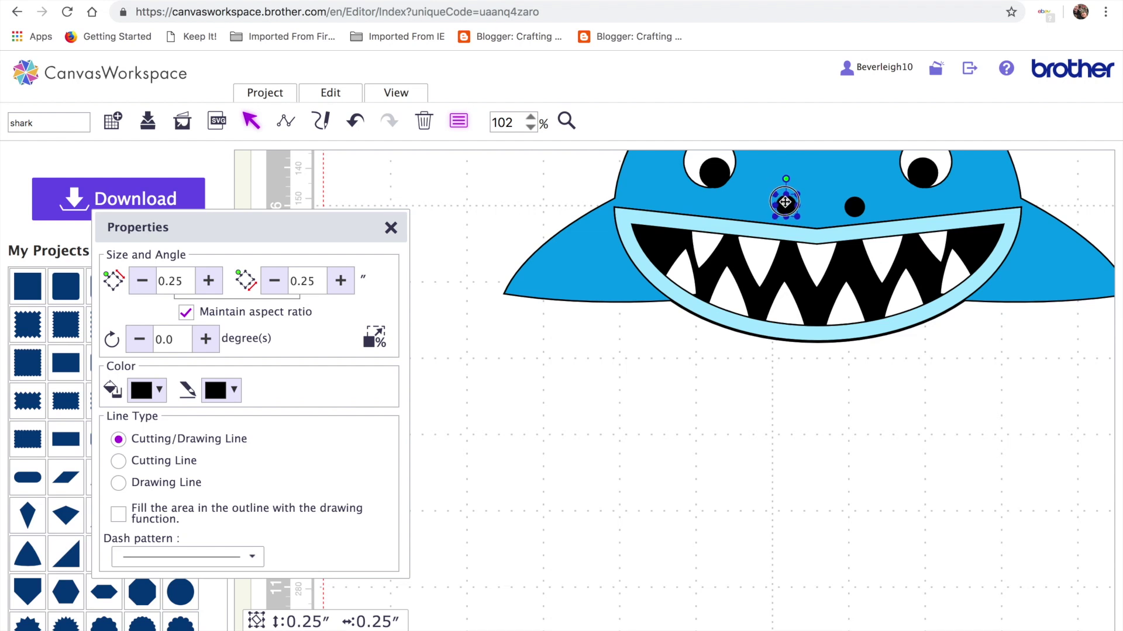
pyautogui.click(761, 464)
pyautogui.scroll(2, 761, 465)
pyautogui.scroll(3, 762, 464)
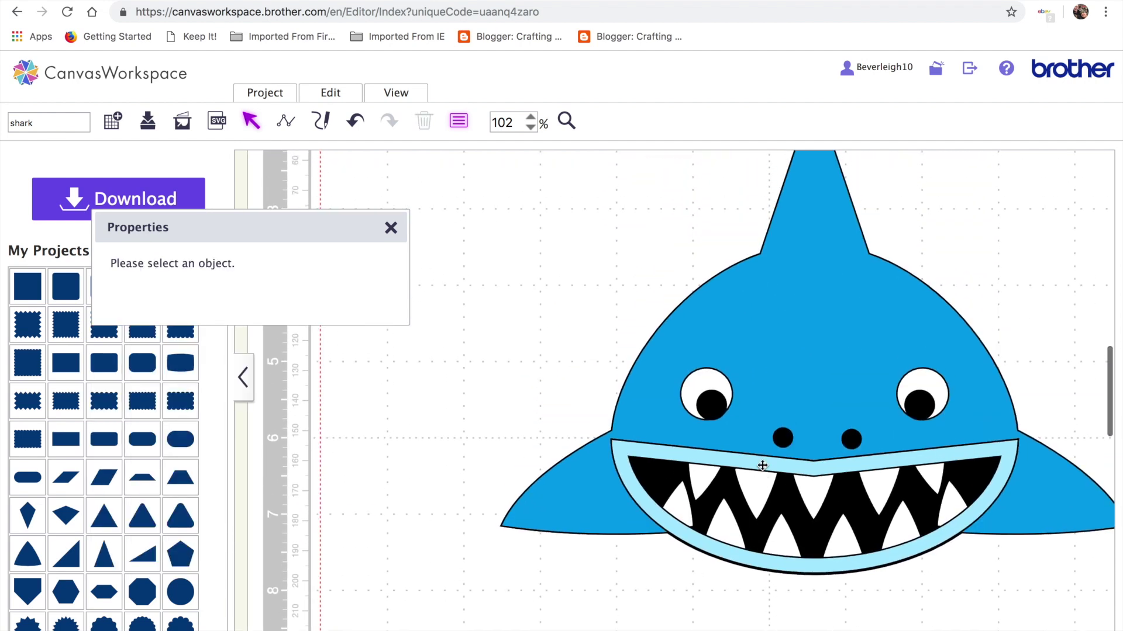
# Step: Fit the view to the mat and bring the finished example fully into view beside the new shark, with the Properties panel clear of it
pyautogui.click(418, 99)
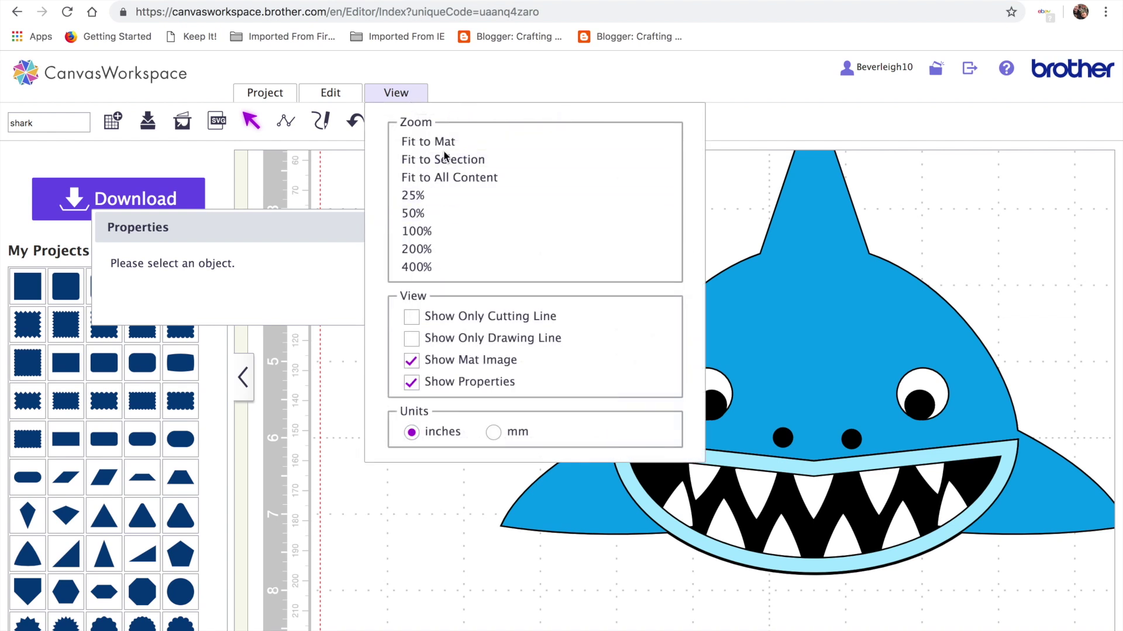
pyautogui.click(426, 142)
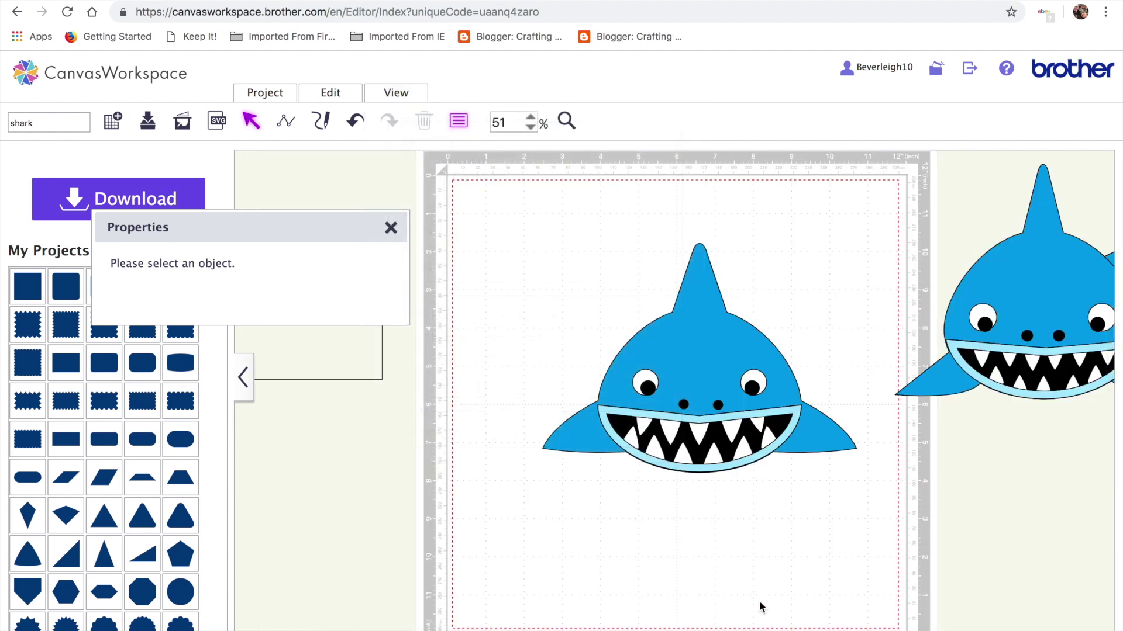
pyautogui.hscroll(4, 926, 477)
pyautogui.hscroll(3, 927, 476)
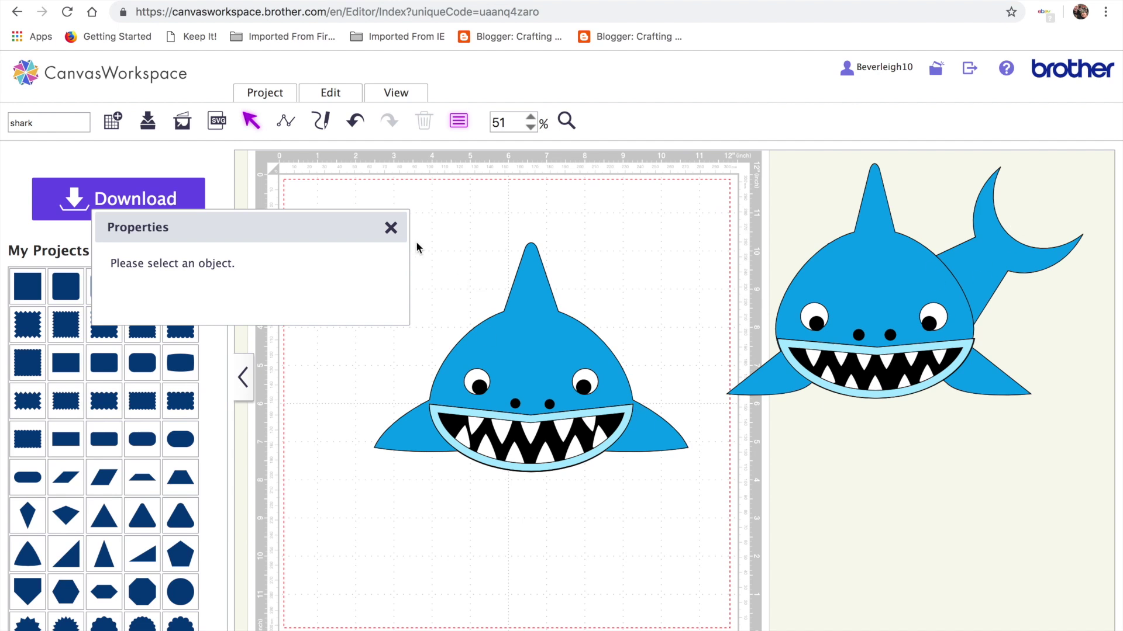
pyautogui.moveTo(354, 224); pyautogui.dragTo(400, 150)
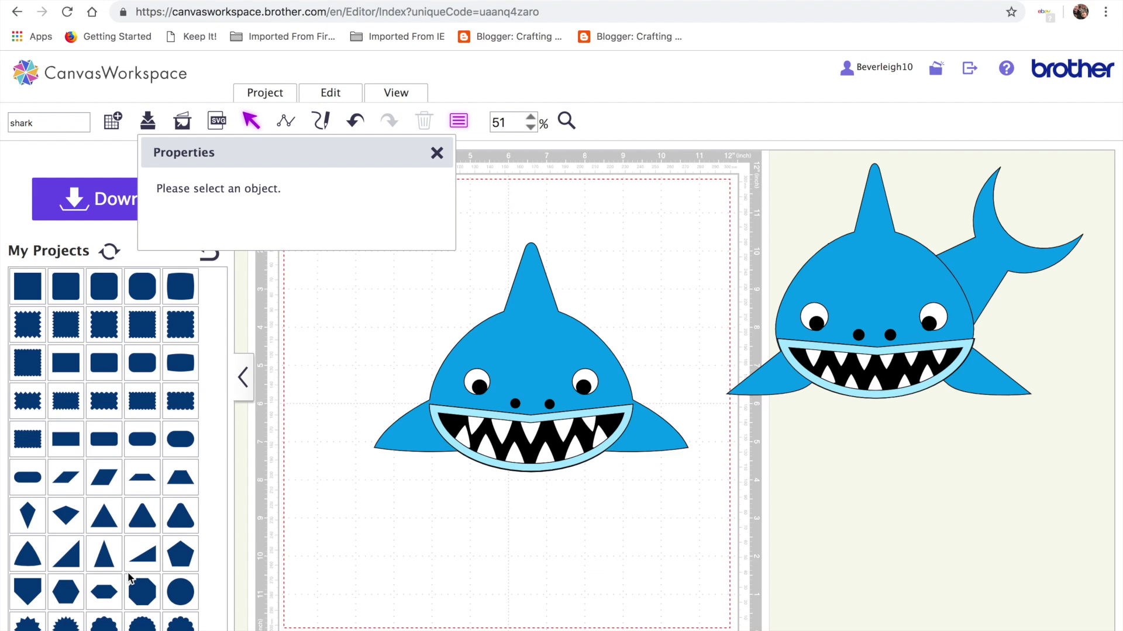
# Step: Add a teardrop from the basic shapes to the mat, delete its extra copy and close the Properties panel
pyautogui.scroll(-5, 129, 574)
pyautogui.scroll(-3, 128, 571)
pyautogui.scroll(-1, 127, 572)
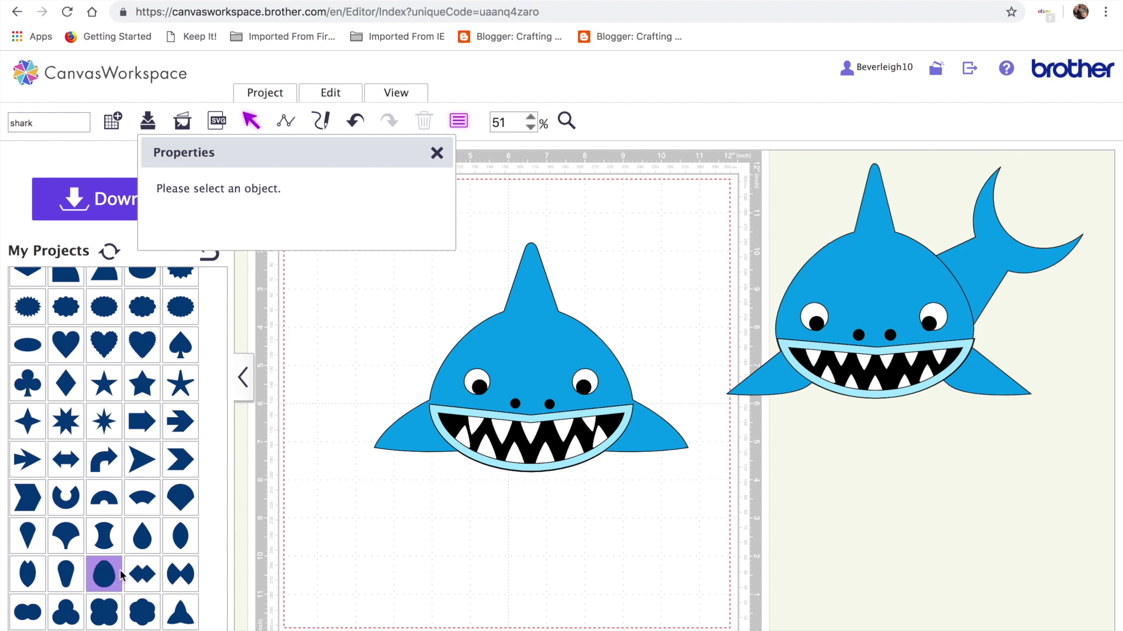
pyautogui.click(144, 539)
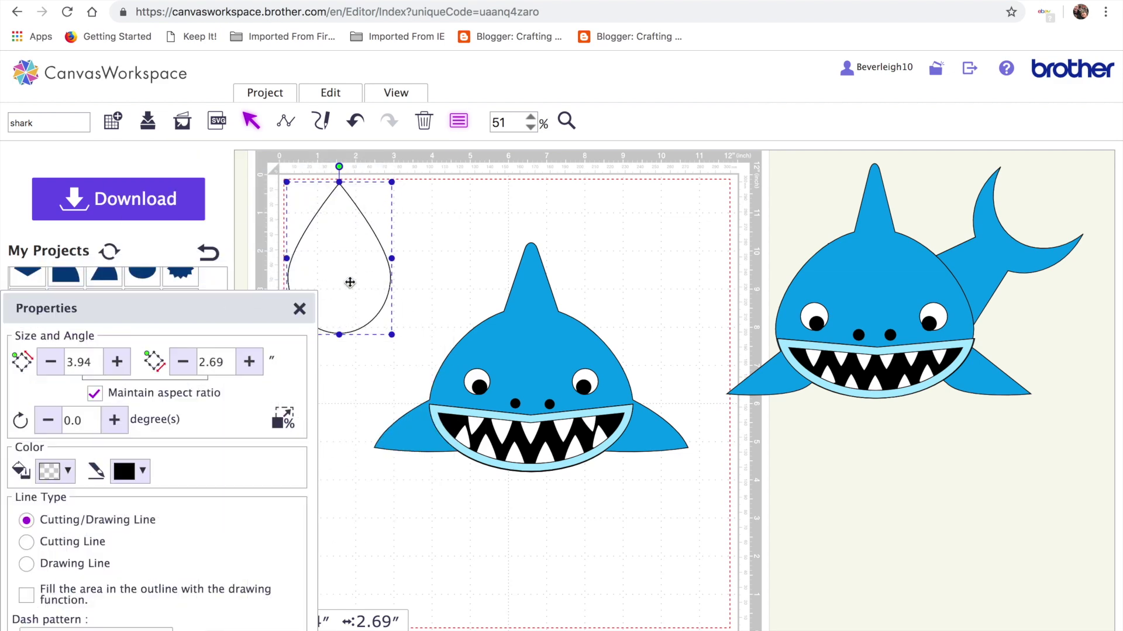
pyautogui.moveTo(349, 281); pyautogui.dragTo(361, 318)
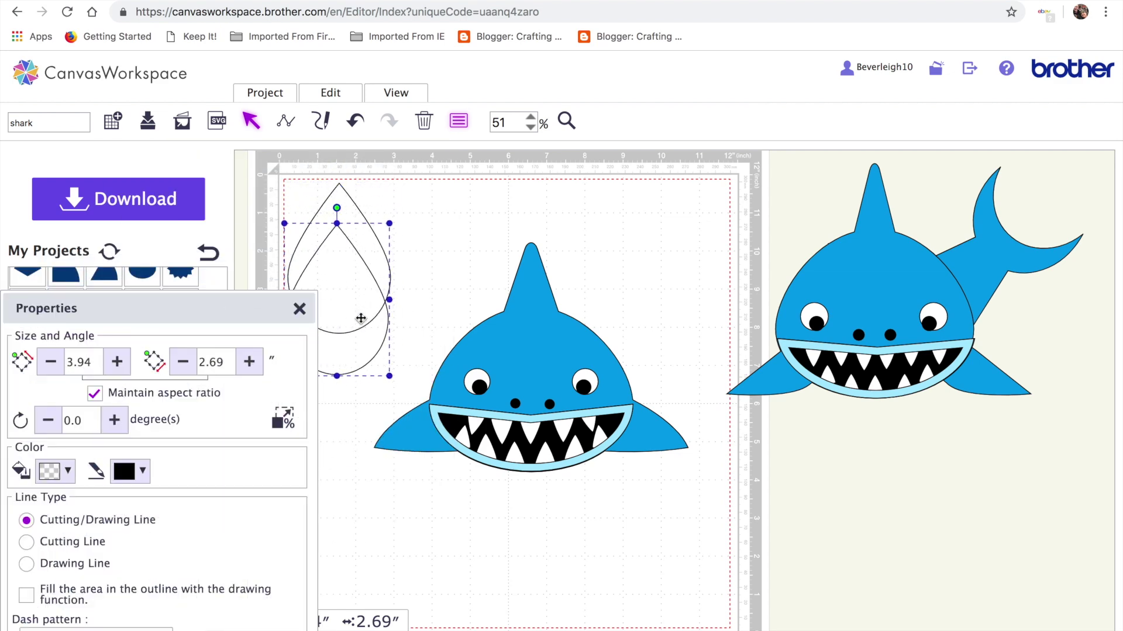
pyautogui.press('Delete')
pyautogui.click(299, 308)
# Step: Reshape the teardrop to about 4.86 inches tall and 2.51 inches wide
pyautogui.moveTo(343, 276); pyautogui.dragTo(307, 286)
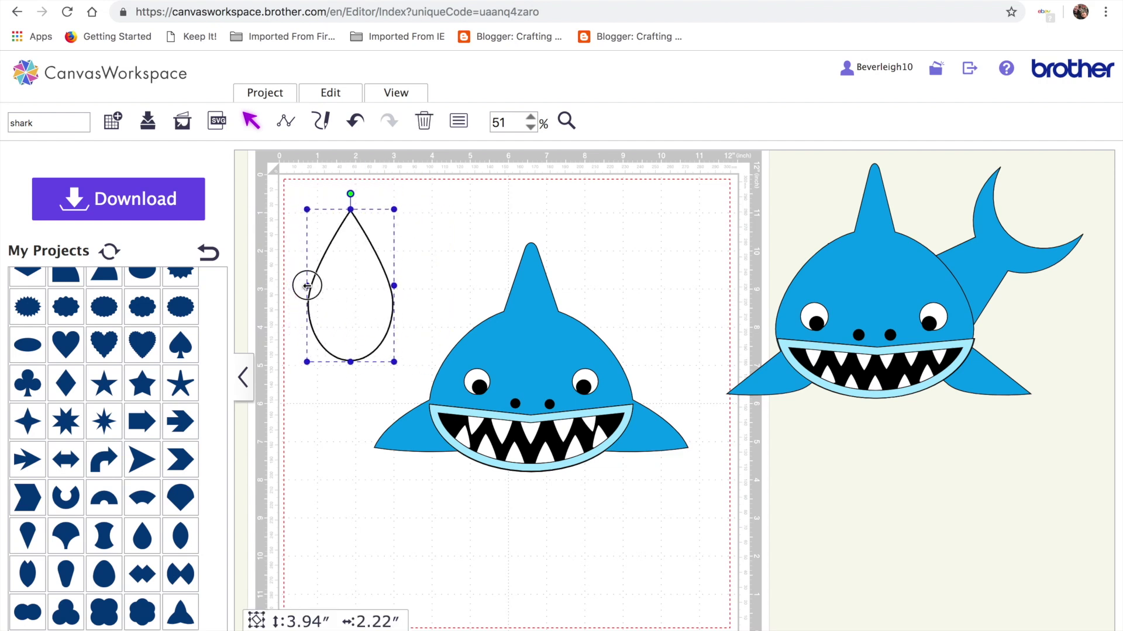
pyautogui.moveTo(352, 362); pyautogui.dragTo(350, 397)
pyautogui.moveTo(395, 305); pyautogui.dragTo(405, 304)
# Step: Add a 3.94-inch square and place it over the teardrop's pointed upper end
pyautogui.scroll(10, 149, 323)
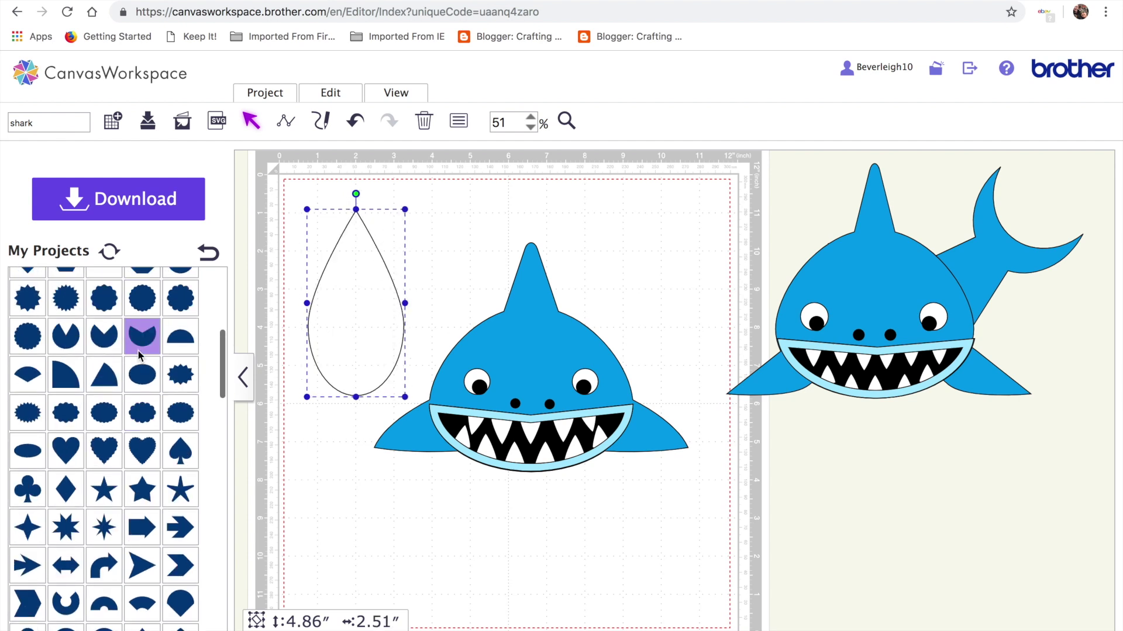
pyautogui.moveTo(56, 286); pyautogui.dragTo(300, 138)
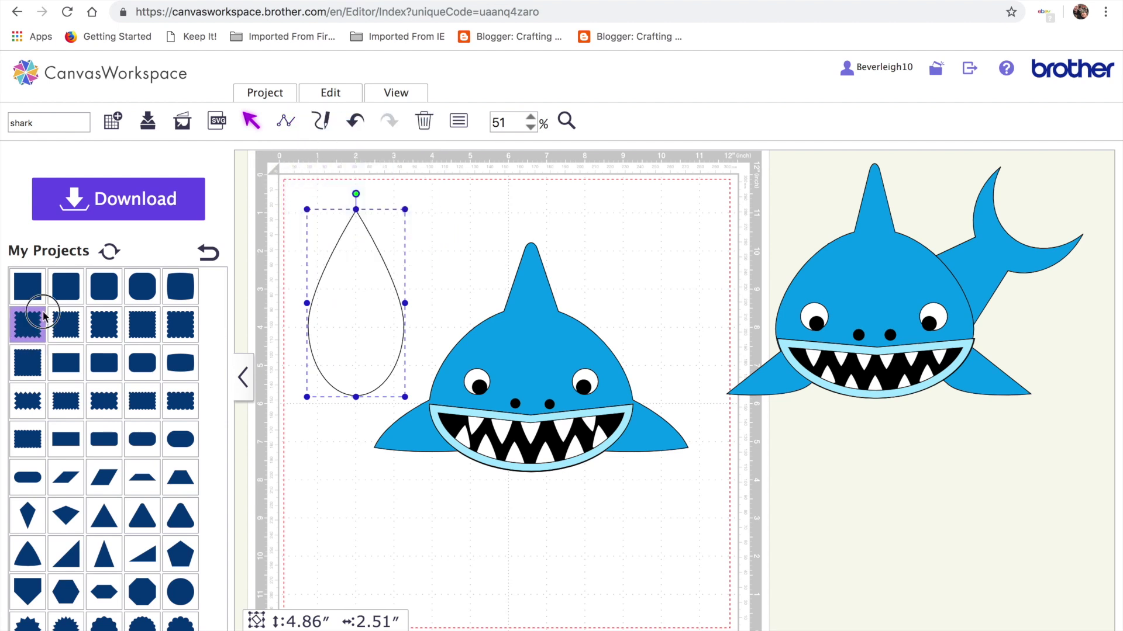
pyautogui.click(23, 284)
pyautogui.moveTo(353, 291); pyautogui.dragTo(361, 192)
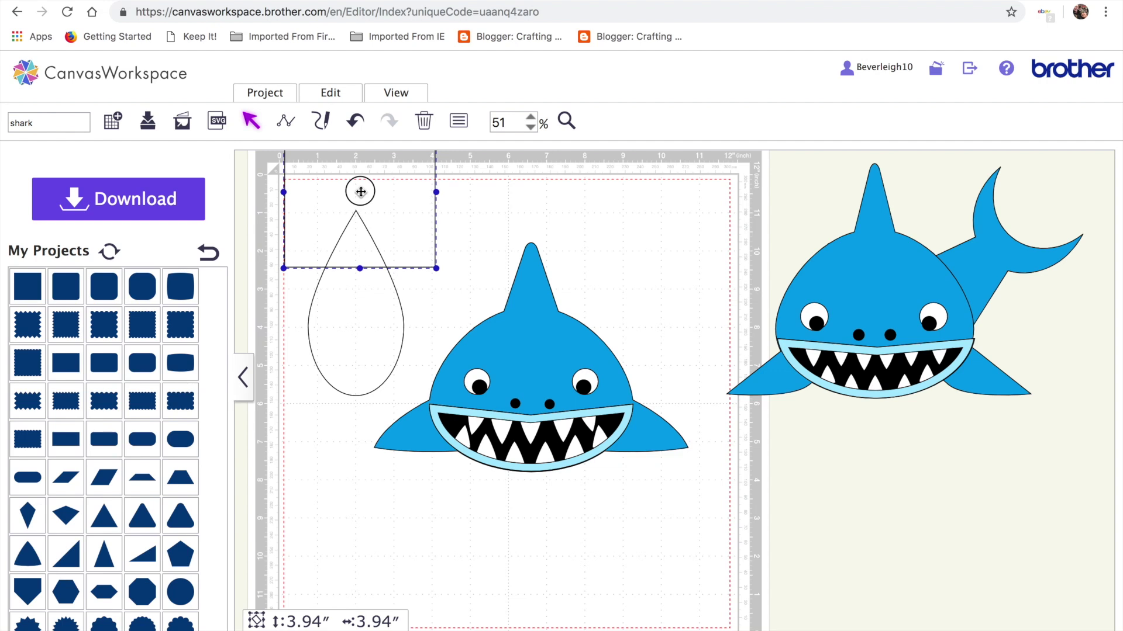
# Step: Subtract the square from the teardrop to cut off its tip, and move the trimmed shape below the shark's left fin
pyautogui.click(373, 314)
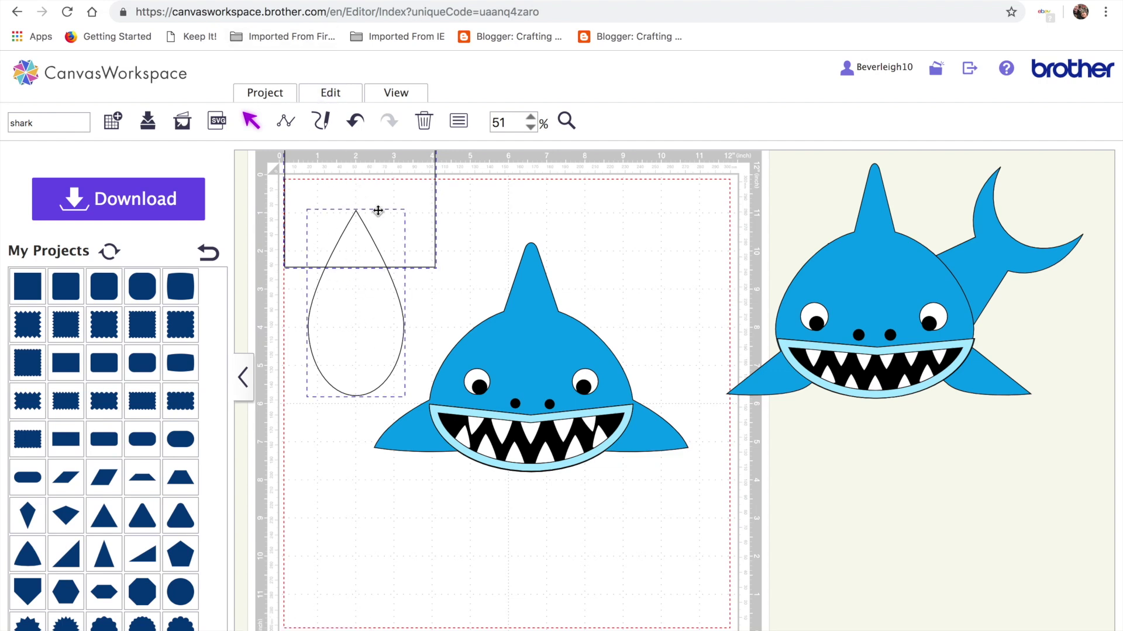
pyautogui.click(322, 95)
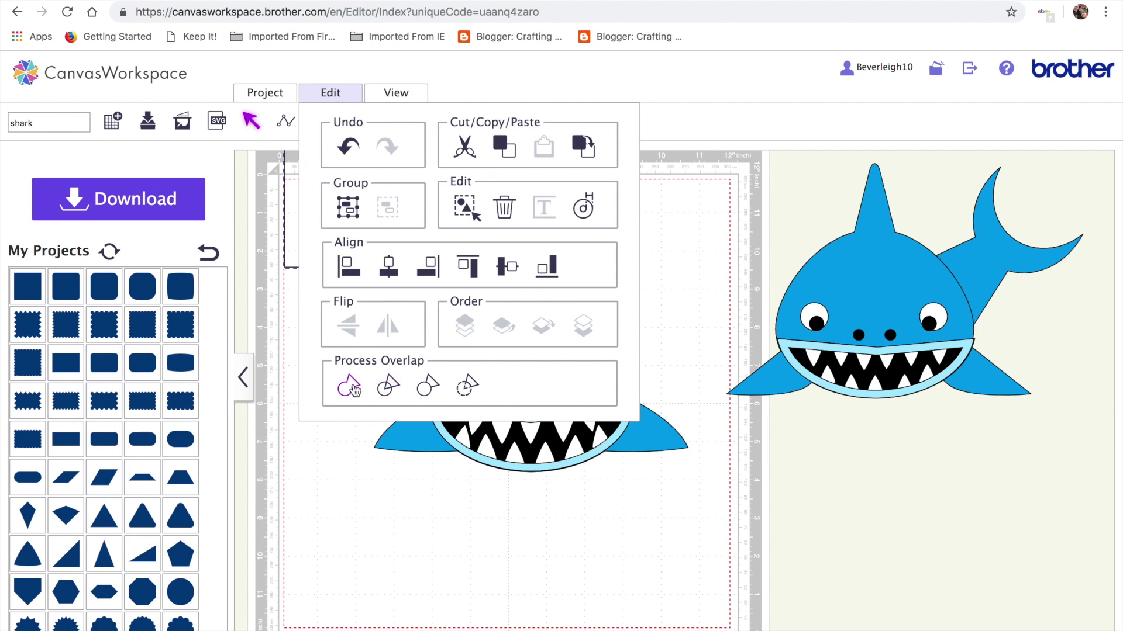
pyautogui.click(433, 398)
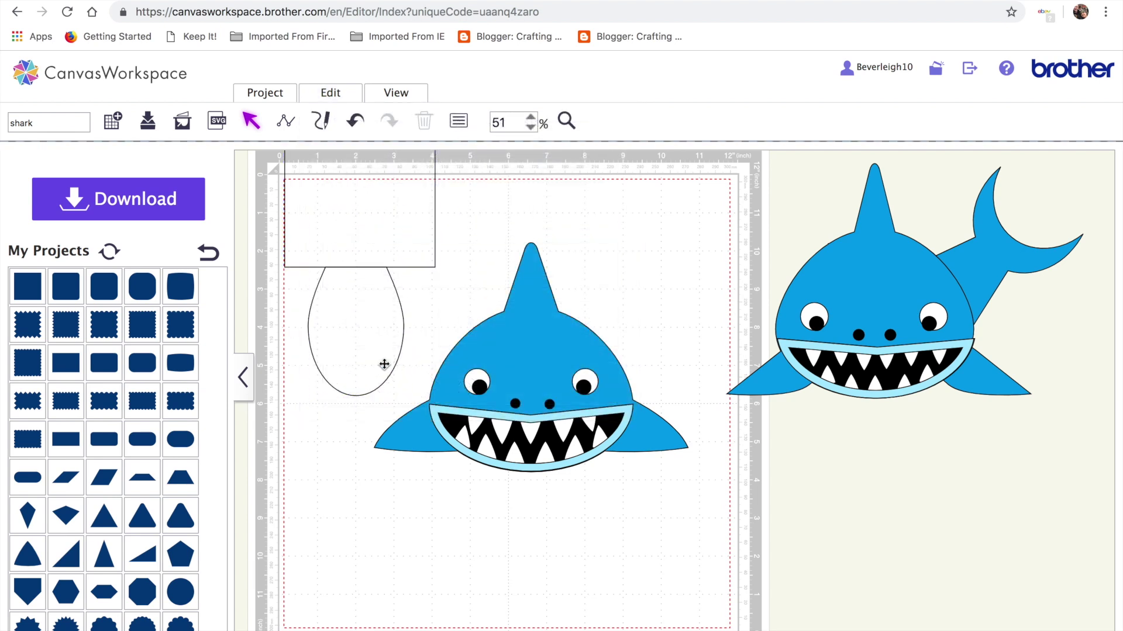
pyautogui.moveTo(368, 377); pyautogui.dragTo(381, 525)
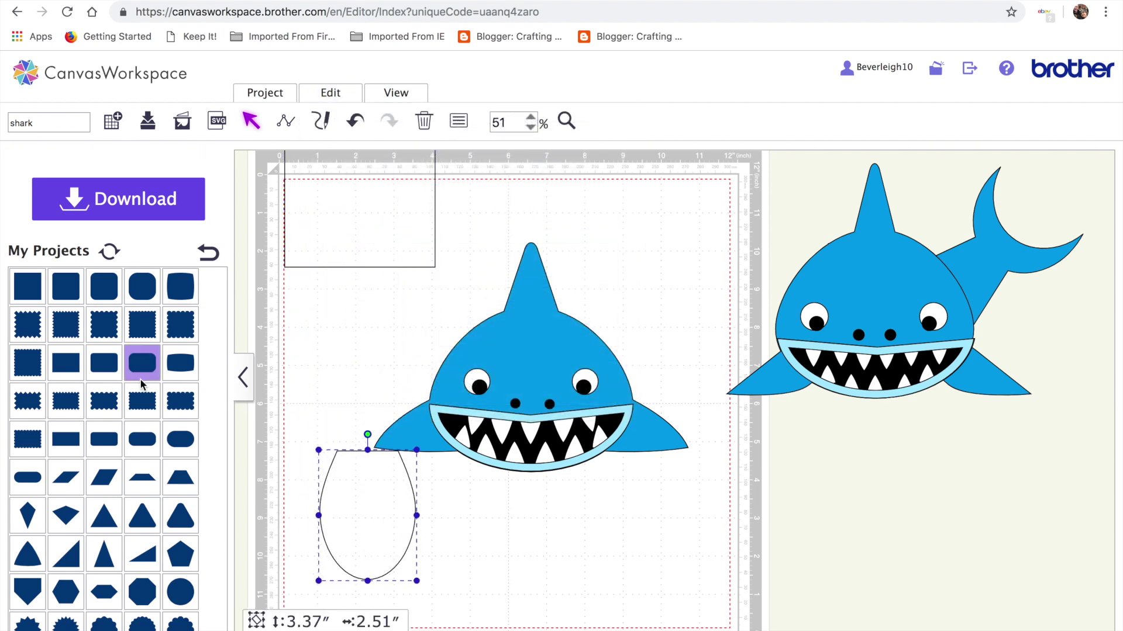
# Step: Add a 3.94-inch circle at the mat's upper right and delete the leftover square
pyautogui.scroll(-5, 140, 381)
pyautogui.scroll(-1, 140, 383)
pyautogui.scroll(-2, 141, 382)
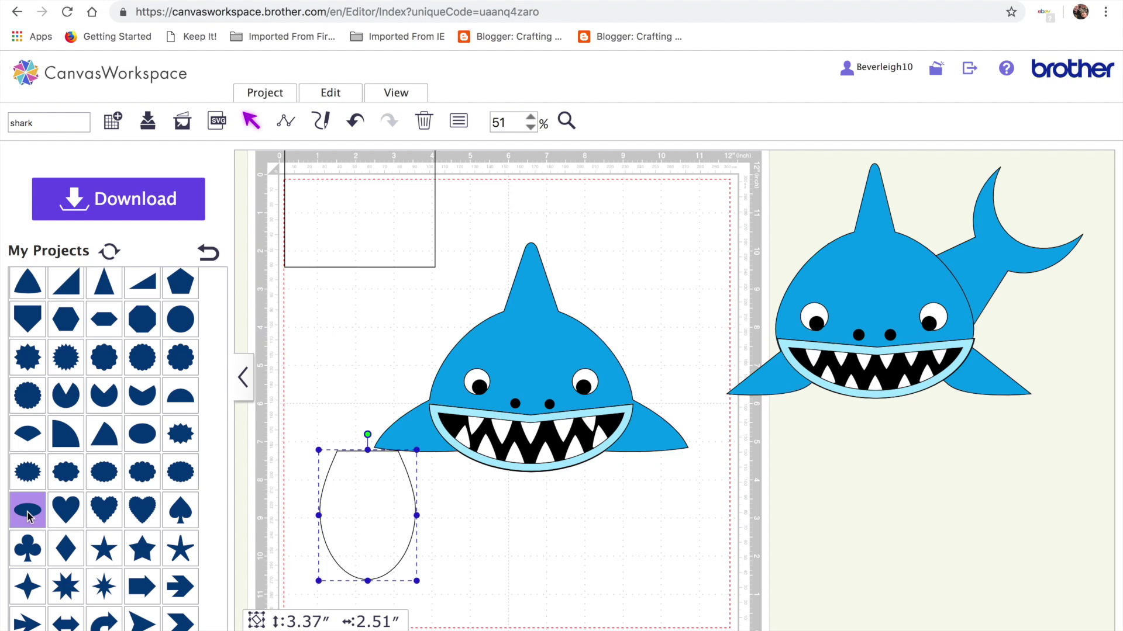
pyautogui.click(189, 321)
pyautogui.moveTo(351, 249); pyautogui.dragTo(627, 246)
pyautogui.click(408, 218)
pyautogui.press('Delete')
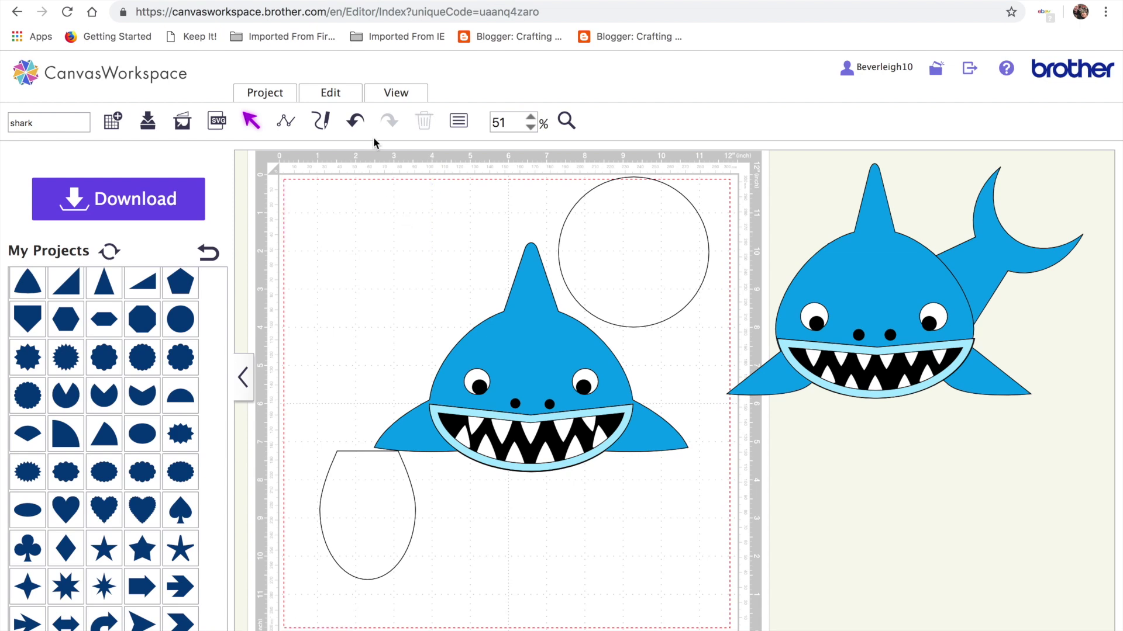
# Step: Move the circle to the mat's upper left and duplicate it so the two circles overlap, offset vertically by about 1.1 inches
pyautogui.click(396, 92)
pyautogui.click(437, 143)
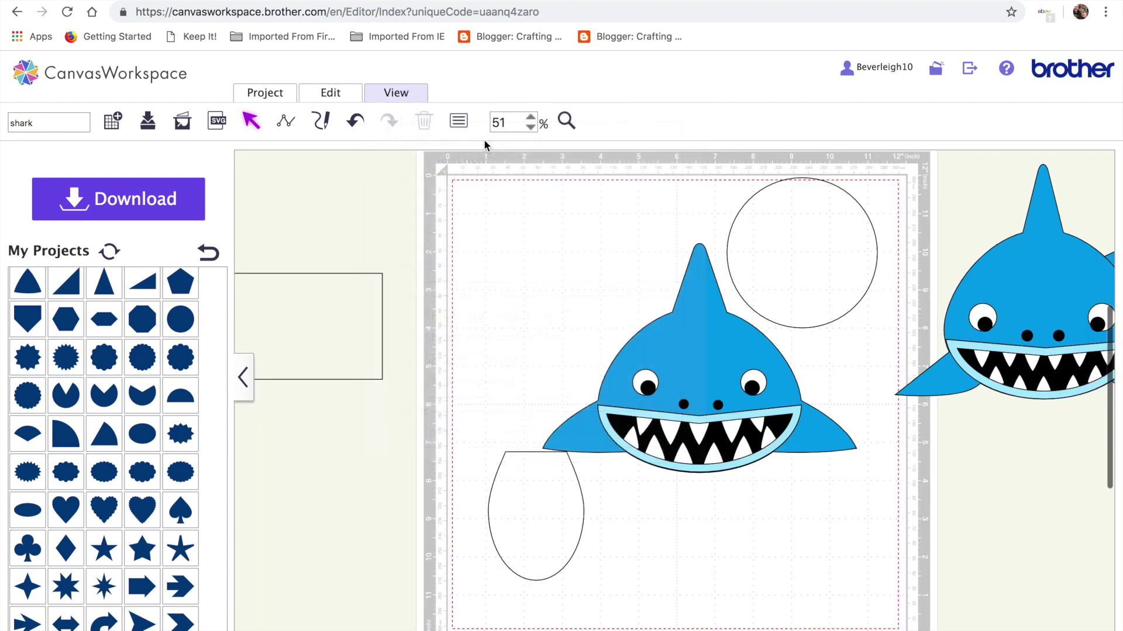
pyautogui.click(287, 332)
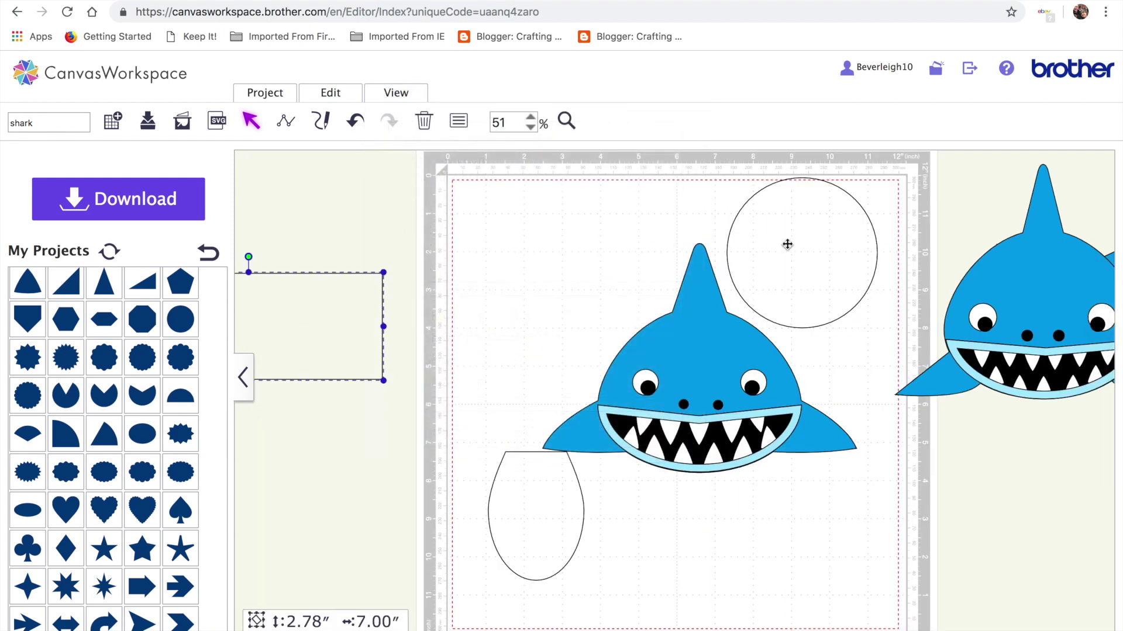
pyautogui.moveTo(789, 226); pyautogui.dragTo(520, 247)
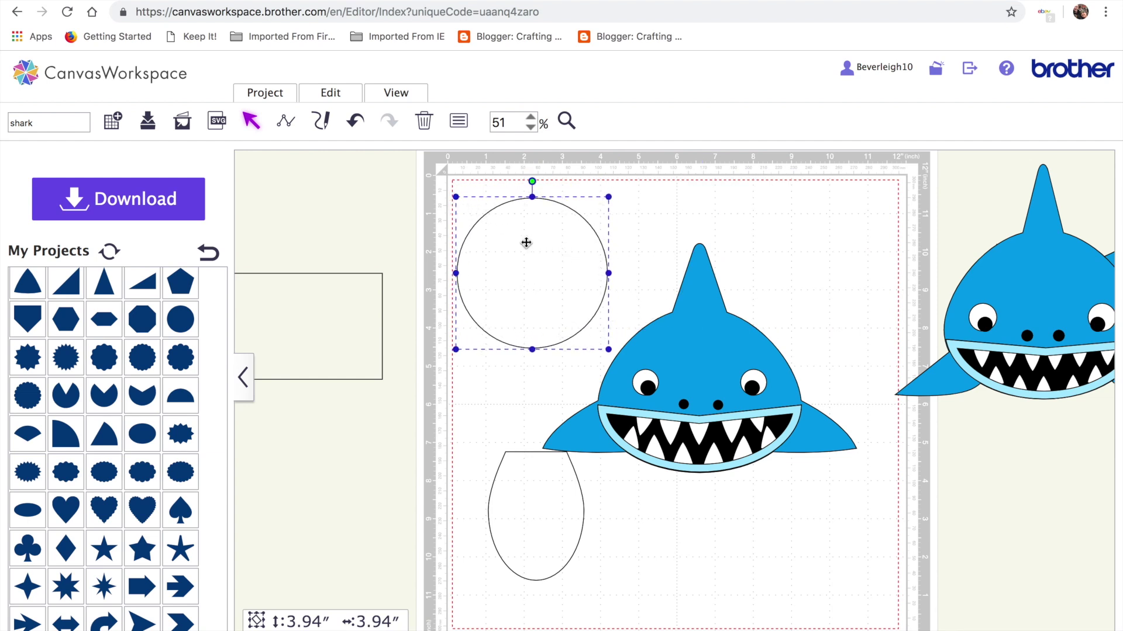
pyautogui.hotkey('ctrl', 'c')
pyautogui.hotkey('ctrl', 'v')
pyautogui.moveTo(528, 243)
pyautogui.mouseDown()
pyautogui.moveTo(493, 219)
pyautogui.moveTo(516, 230)
pyautogui.moveTo(531, 271)
pyautogui.moveTo(531, 251)
pyautogui.mouseUp()
pyautogui.moveTo(585, 345); pyautogui.dragTo(480, 275)
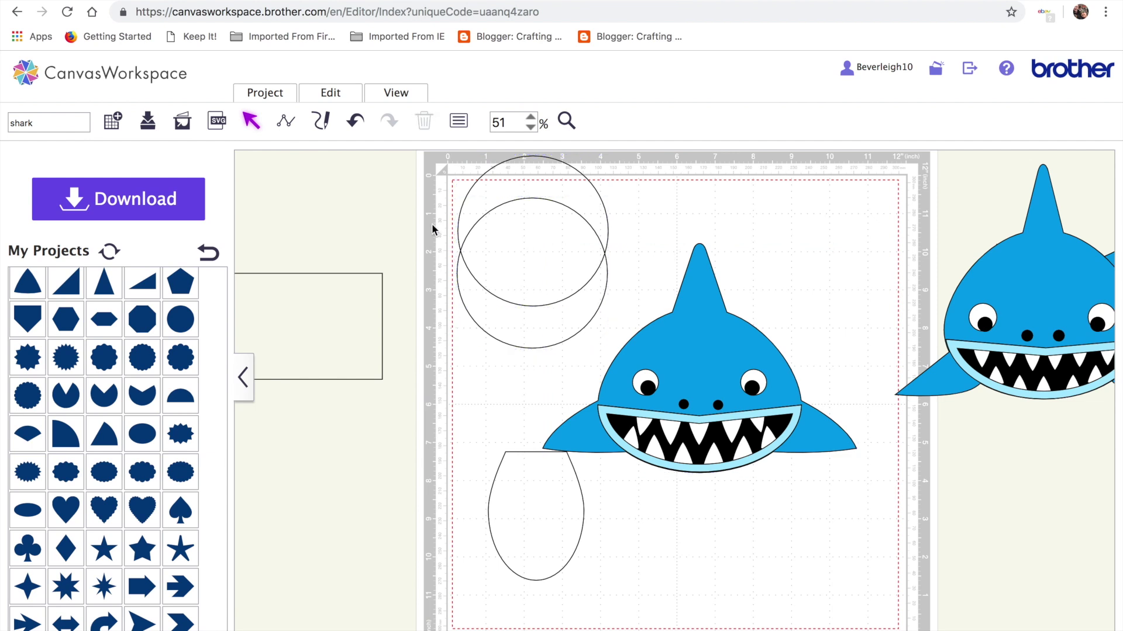
# Step: Select both overlapping circles and align them on their horizontal centers
pyautogui.moveTo(443, 165); pyautogui.dragTo(529, 277)
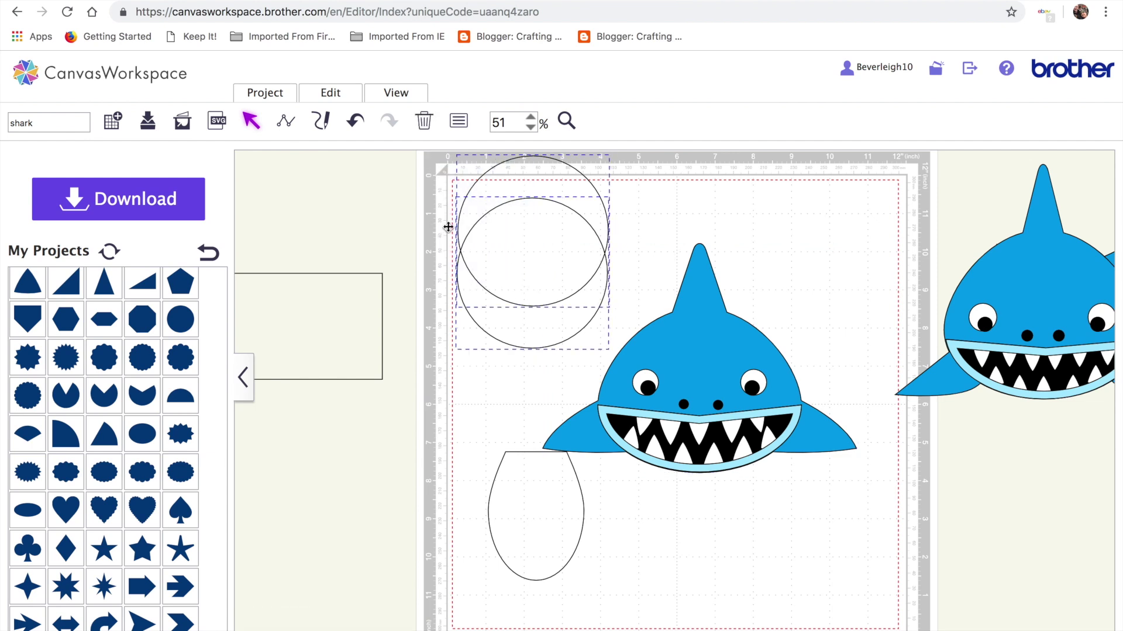
pyautogui.click(351, 95)
pyautogui.click(390, 275)
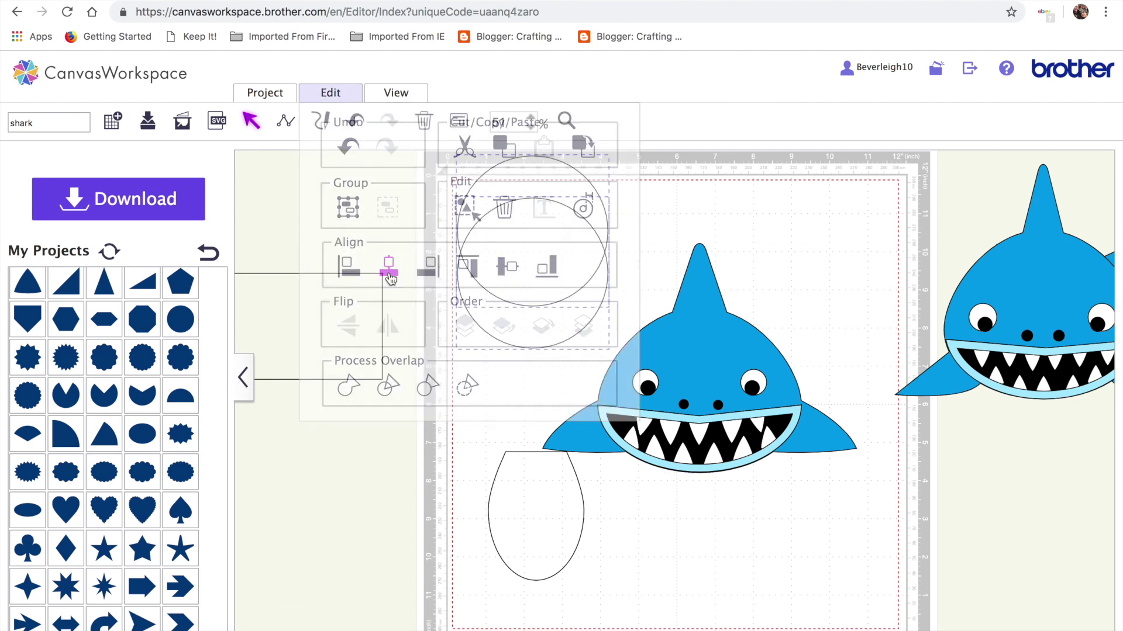
# Step: Cut the overlapping circles apart and move the lower crescent onto the top of the trimmed teardrop
pyautogui.click(351, 94)
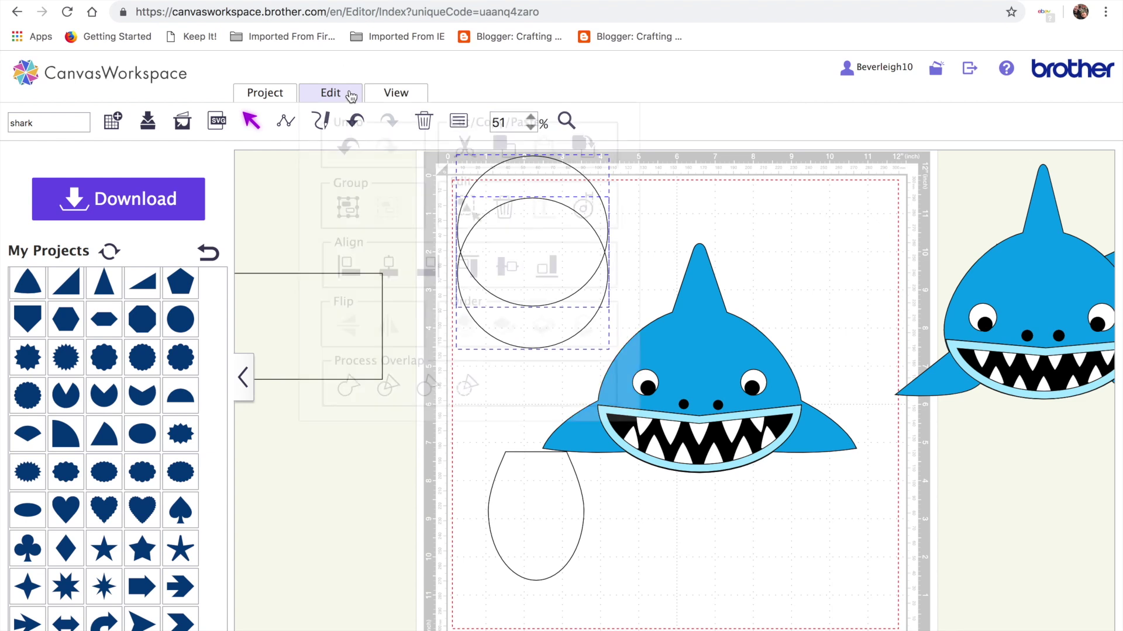
pyautogui.click(471, 386)
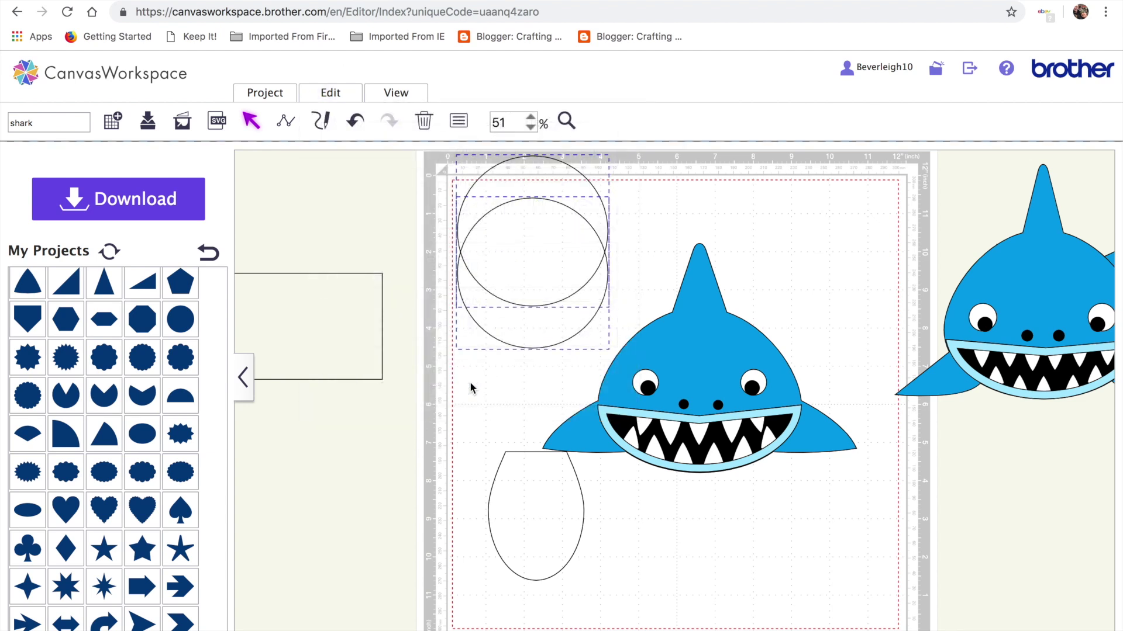
pyautogui.moveTo(544, 310); pyautogui.dragTo(547, 442)
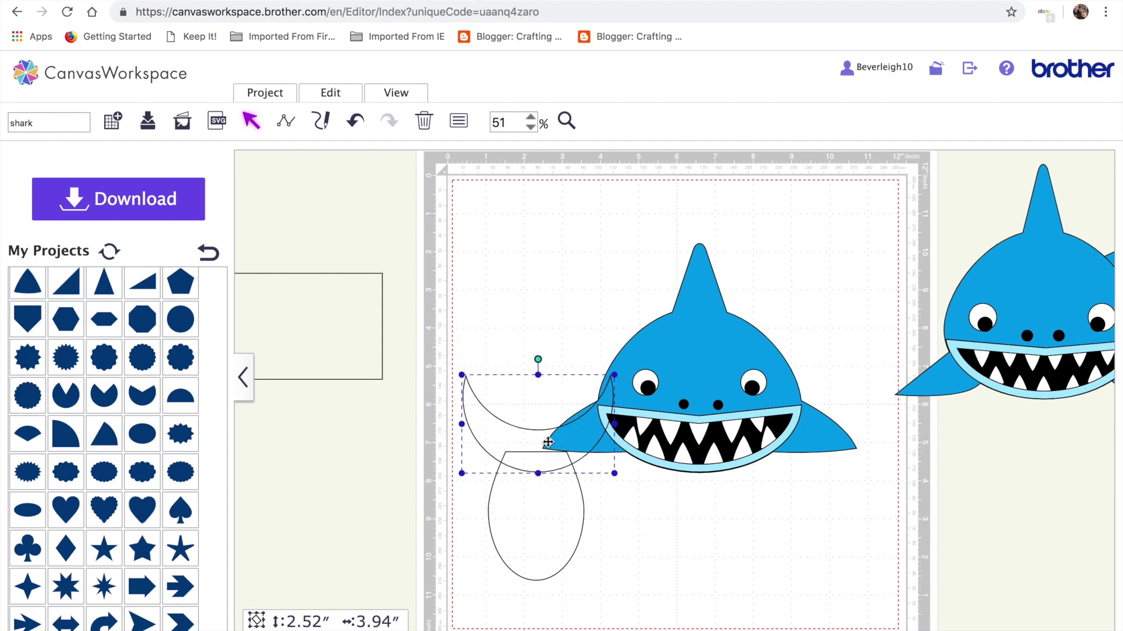
# Step: Align the crescent and the trimmed teardrop on their horizontal centers and merge them into one tail shape
pyautogui.keyDown('shift'); pyautogui.click(544, 534); pyautogui.keyUp('shift')
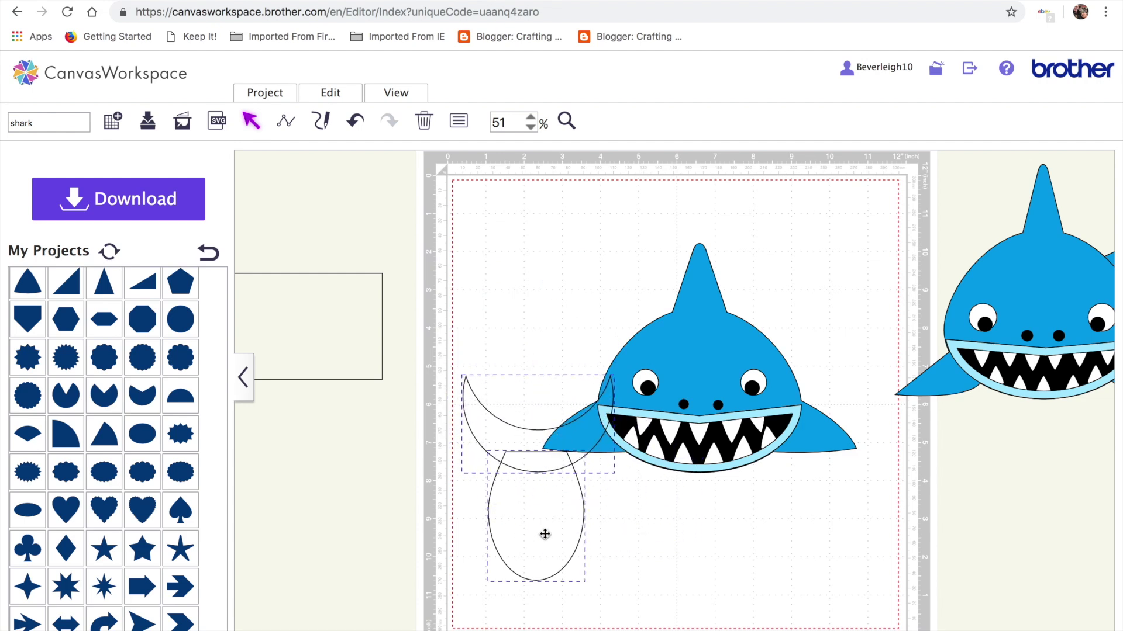
pyautogui.click(320, 96)
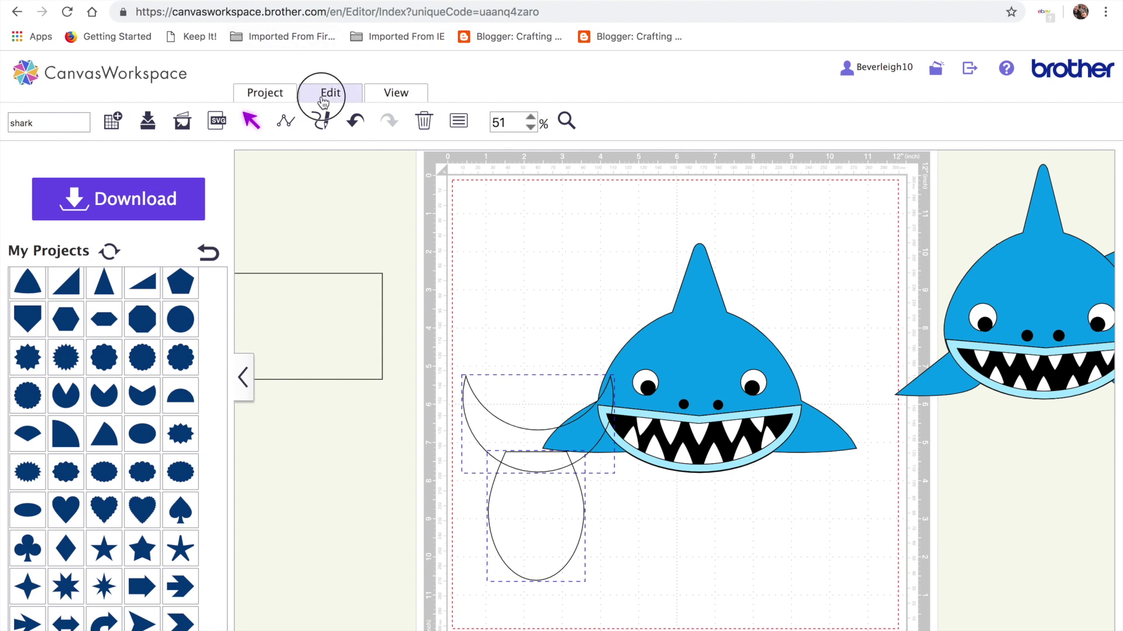
pyautogui.click(391, 268)
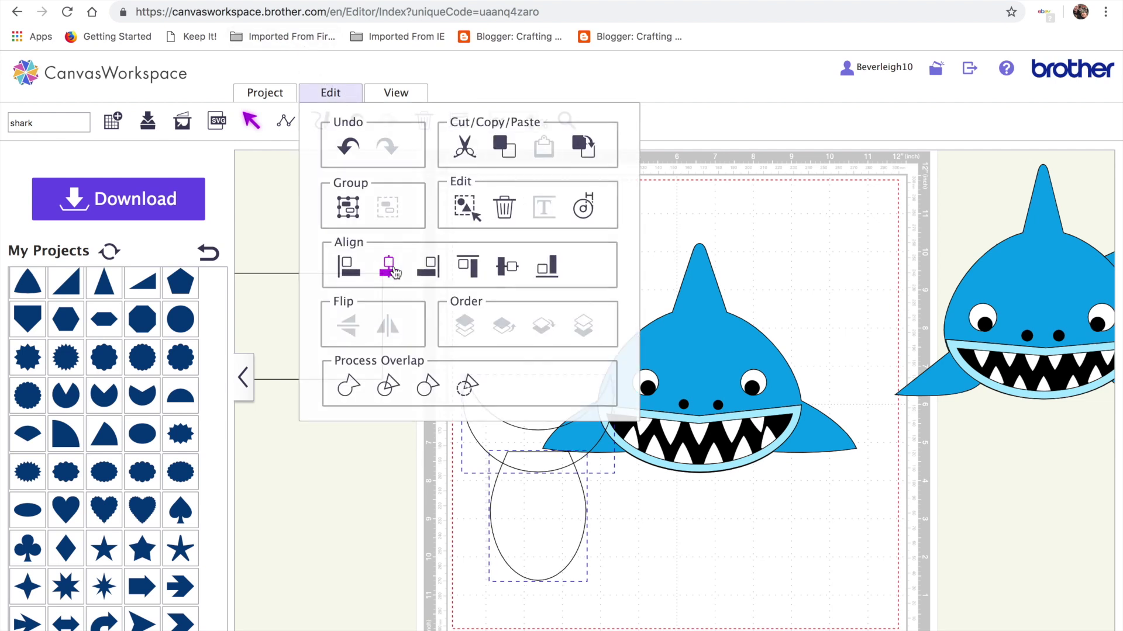
pyautogui.click(336, 101)
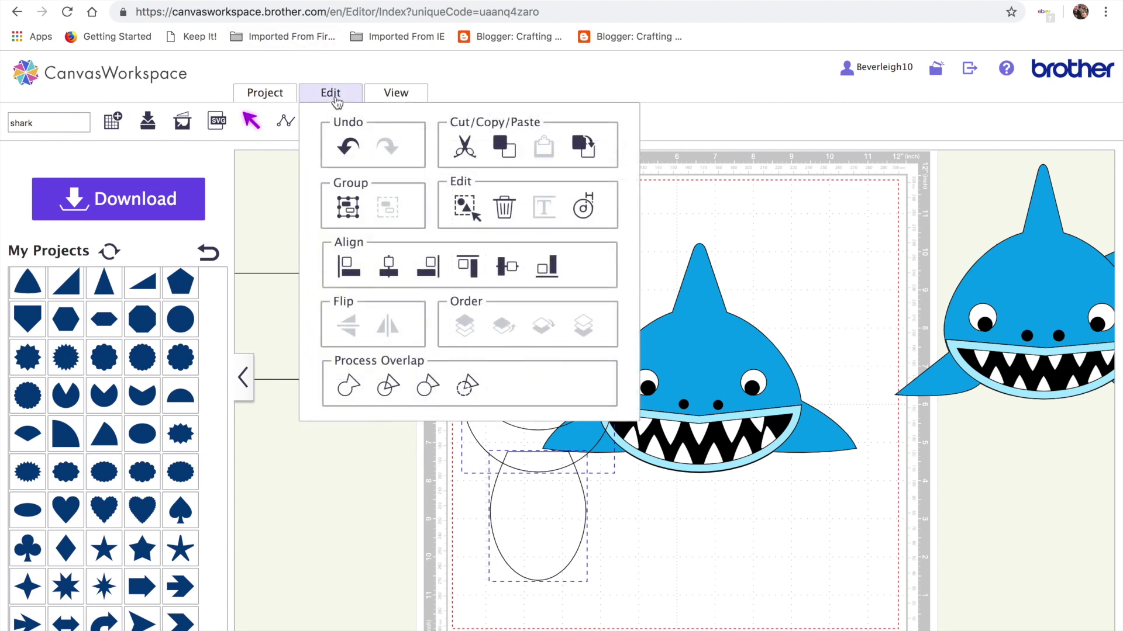
pyautogui.click(355, 385)
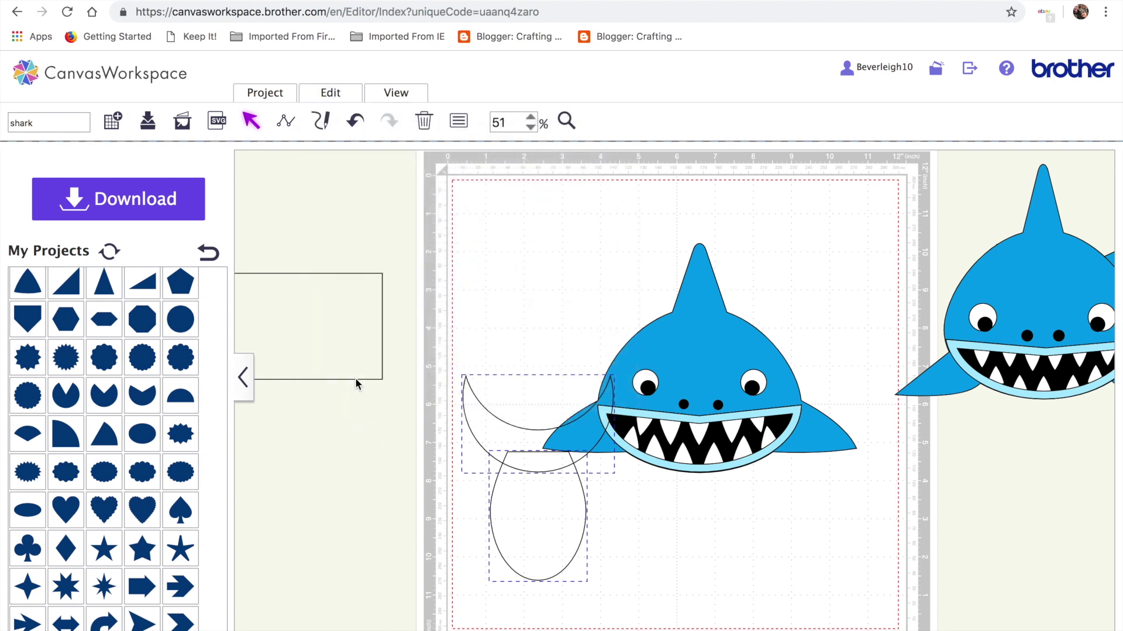
# Step: Rotate the merged tail clockwise by about 47 degrees and move it over the upper right of the shark's head
pyautogui.click(513, 539)
pyautogui.hscroll(5, 513, 538)
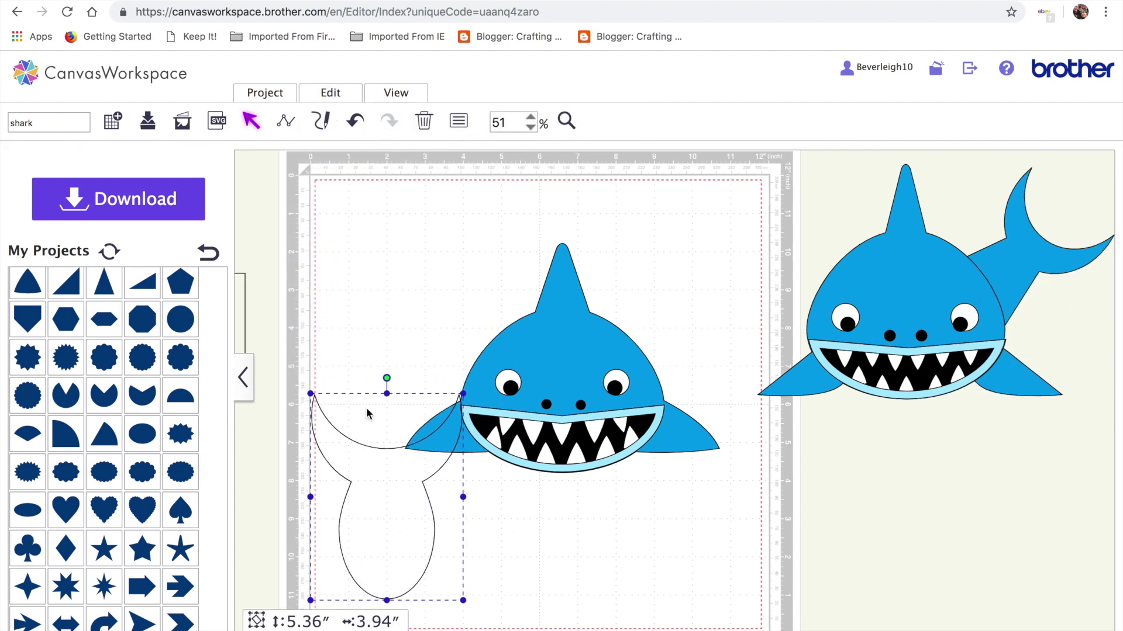
pyautogui.moveTo(386, 378); pyautogui.dragTo(470, 422)
pyautogui.moveTo(409, 466); pyautogui.dragTo(599, 377)
# Step: Scale the tail down to about 4.95 by 3.64 inches and reposition it against the head's upper right side
pyautogui.moveTo(647, 312); pyautogui.dragTo(665, 312)
pyautogui.moveTo(681, 213)
pyautogui.mouseDown()
pyautogui.moveTo(676, 248)
pyautogui.moveTo(678, 231)
pyautogui.mouseUp()
pyautogui.moveTo(671, 323); pyautogui.dragTo(664, 318)
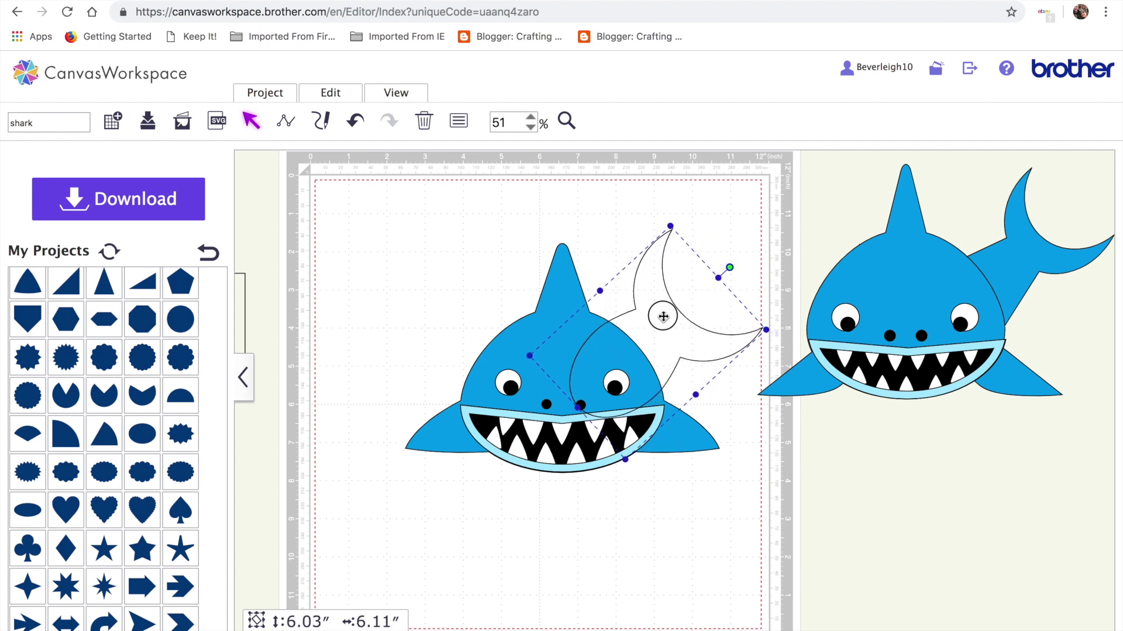
# Step: Send the tail behind all the other shapes and fill it with the same blue as the shark's head
pyautogui.click(314, 93)
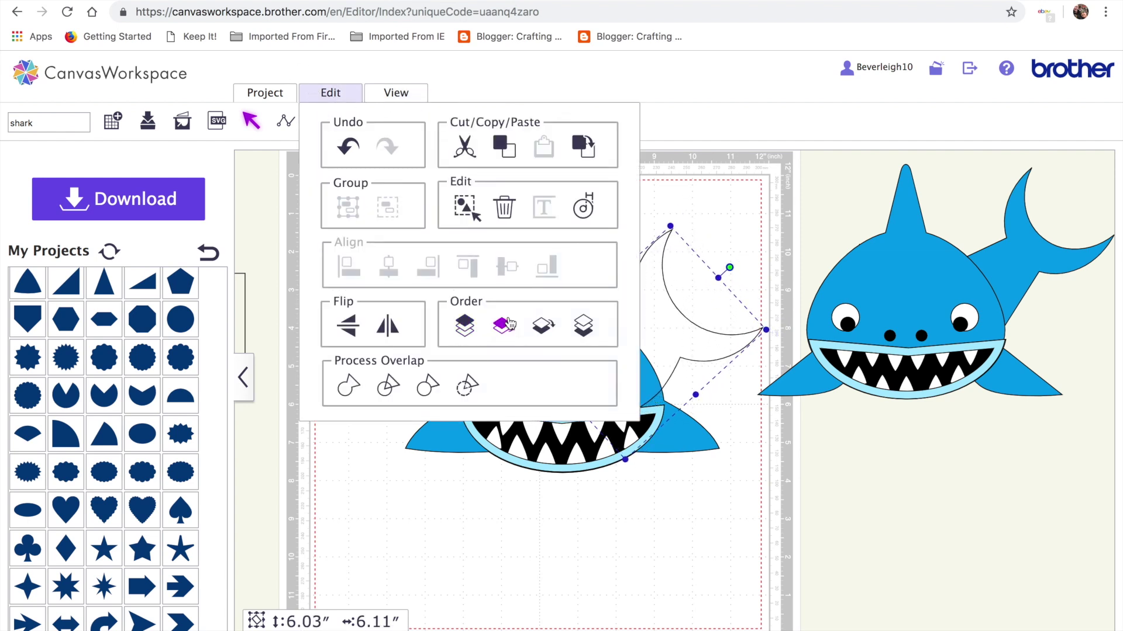
pyautogui.click(584, 336)
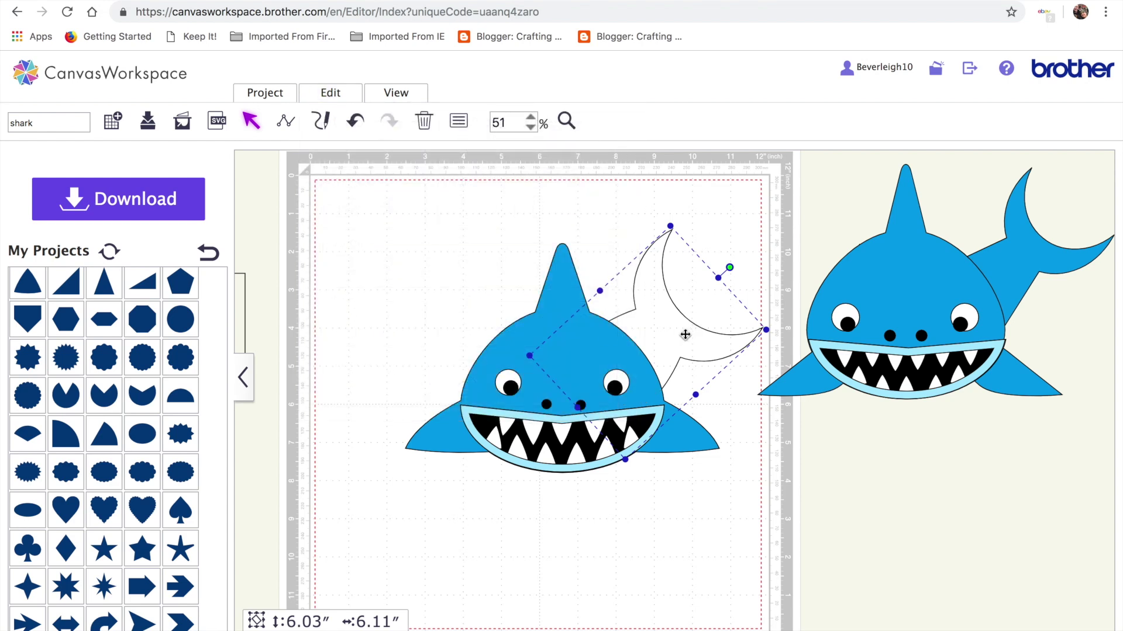
pyautogui.click(459, 122)
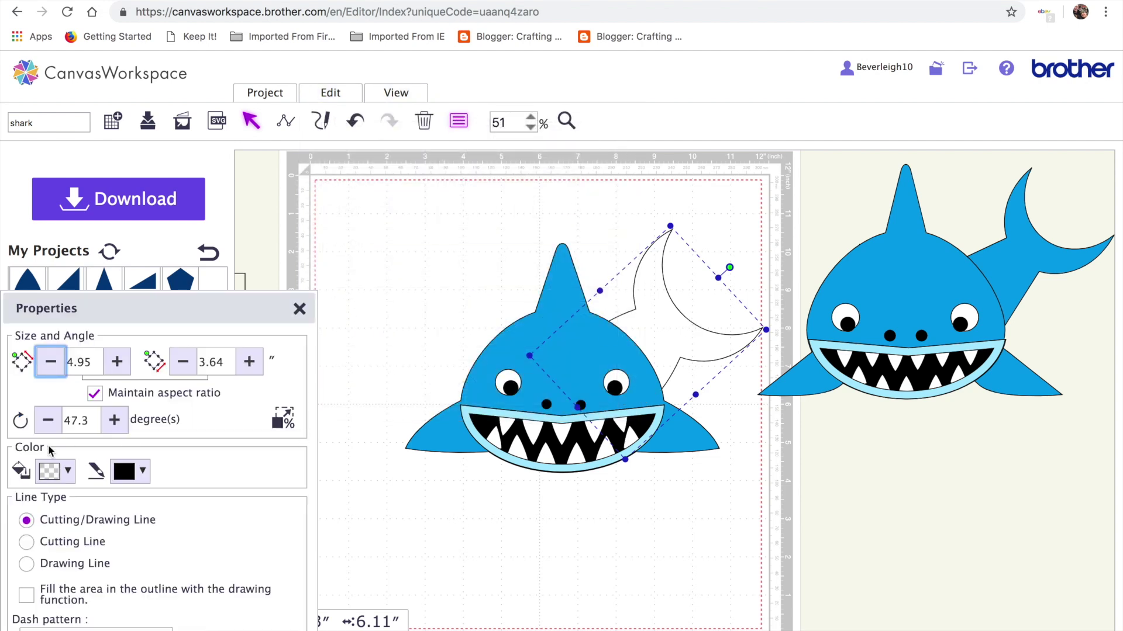
pyautogui.click(56, 471)
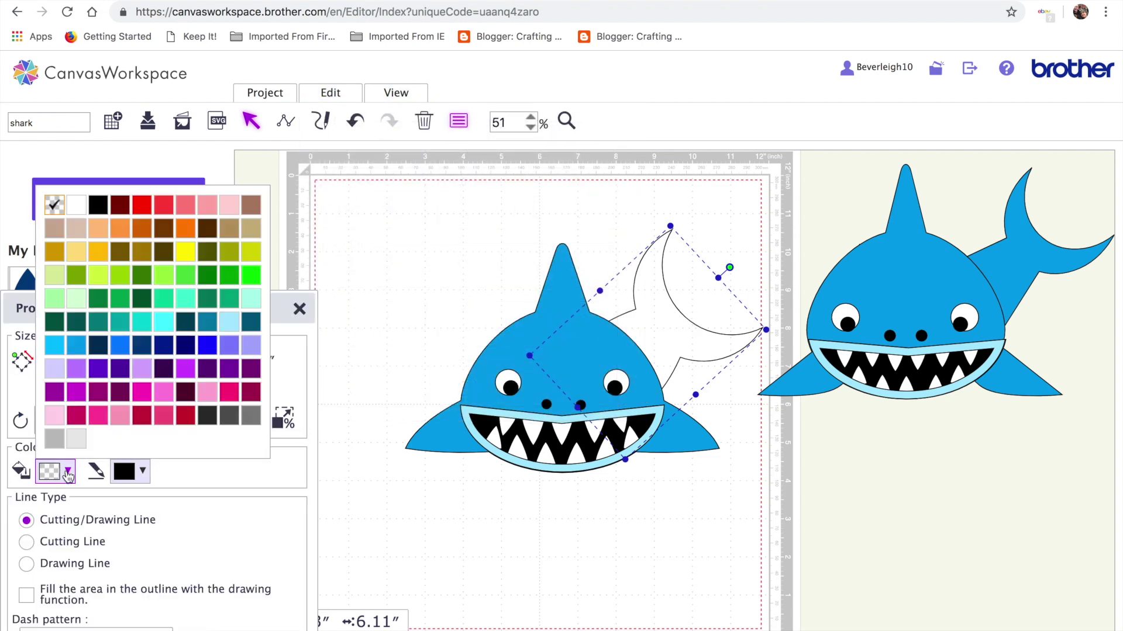
pyautogui.click(76, 346)
pyautogui.click(565, 557)
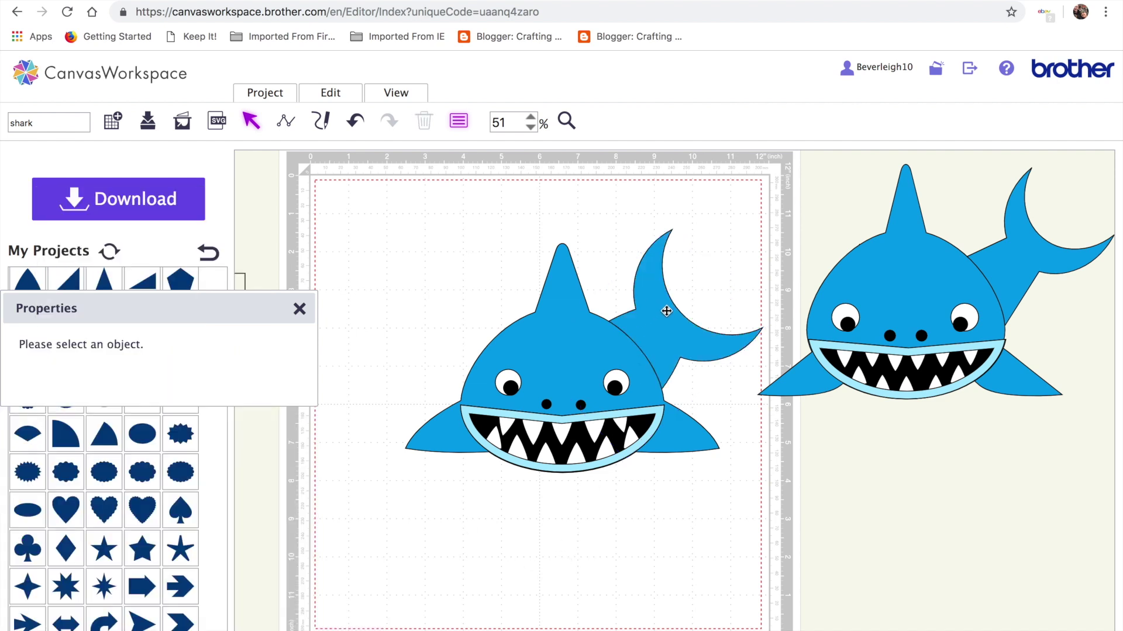
# Step: Shrink the blue tail slightly from its upper tip and deselect it
pyautogui.click(667, 311)
pyautogui.moveTo(674, 225); pyautogui.dragTo(669, 233)
pyautogui.click(587, 611)
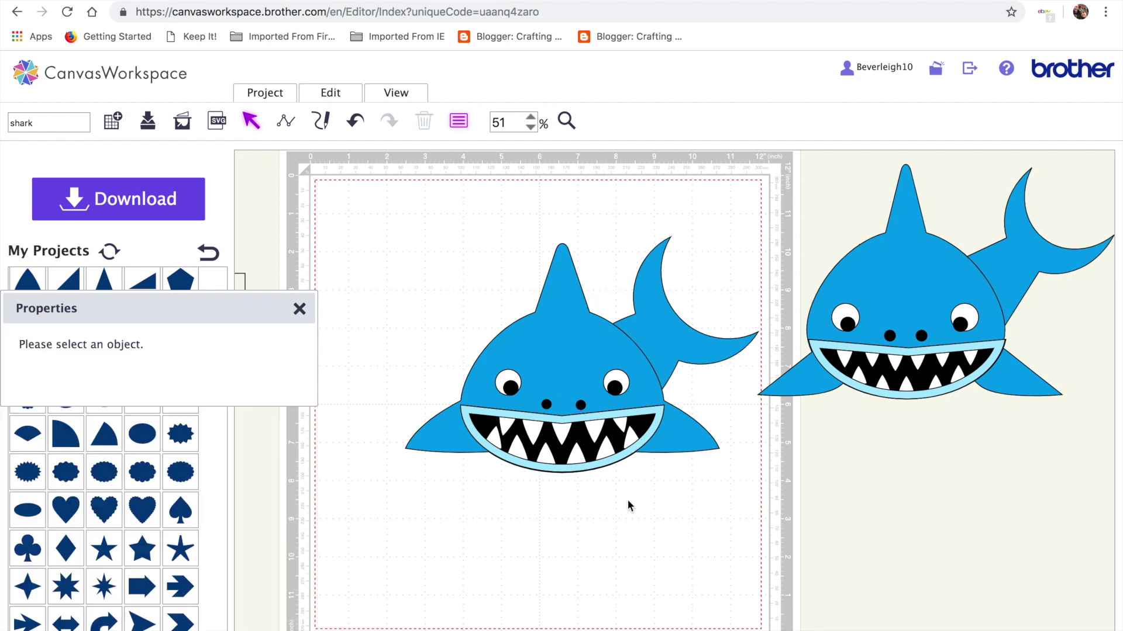
# Step: Move the blue tail slightly up and outward, shrink it a little from its upper edge, and deselect it
pyautogui.moveTo(655, 338); pyautogui.dragTo(669, 326)
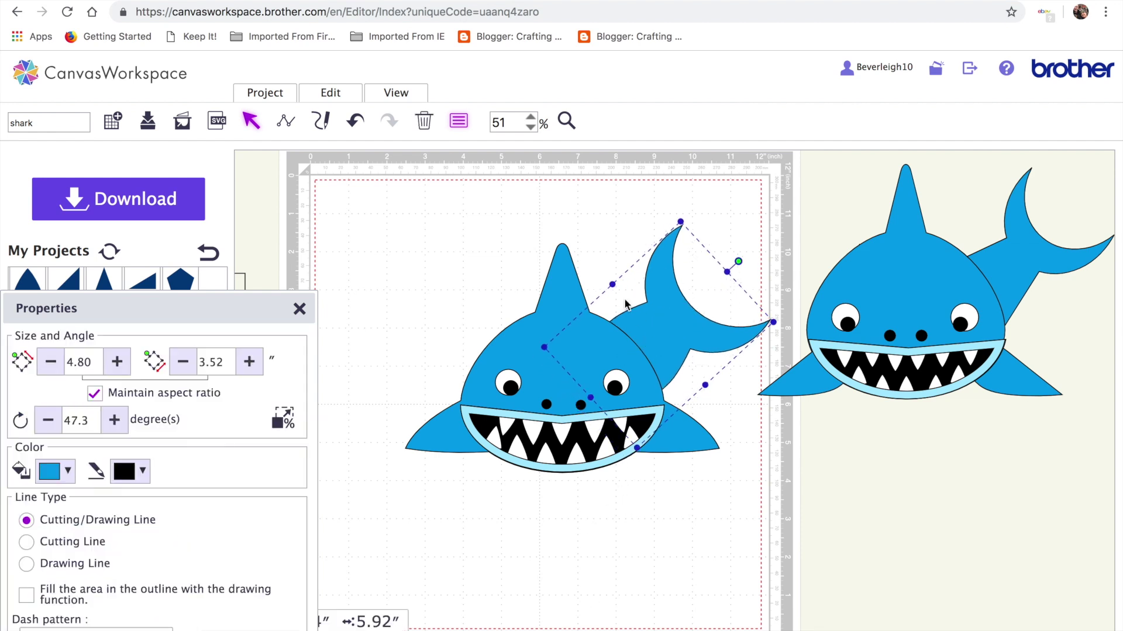
pyautogui.moveTo(613, 285); pyautogui.dragTo(622, 293)
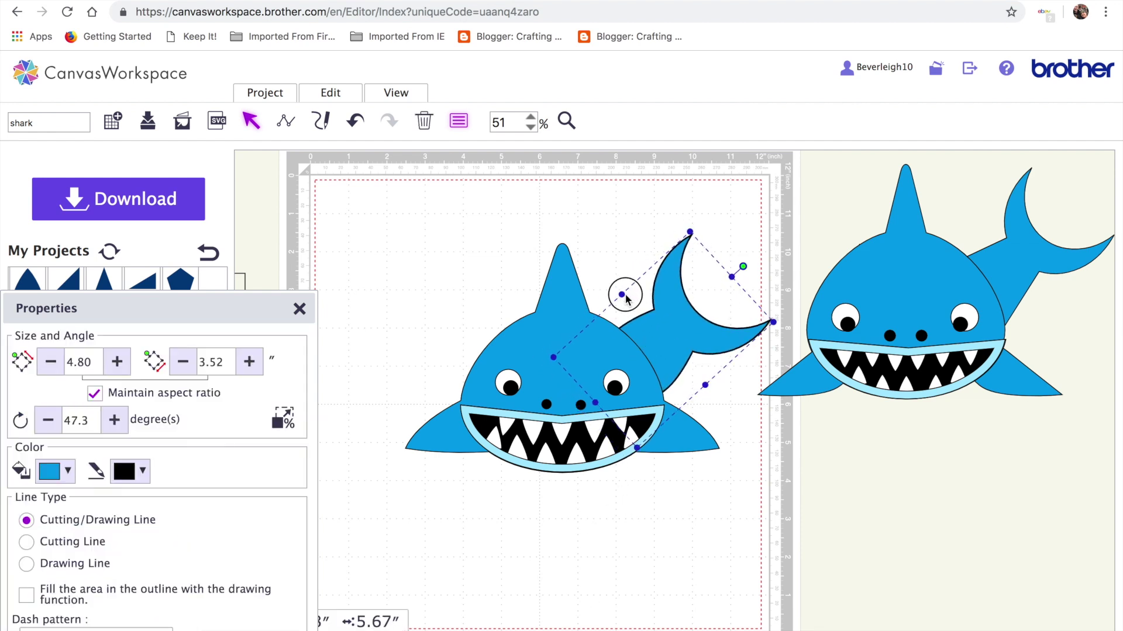
pyautogui.click(617, 525)
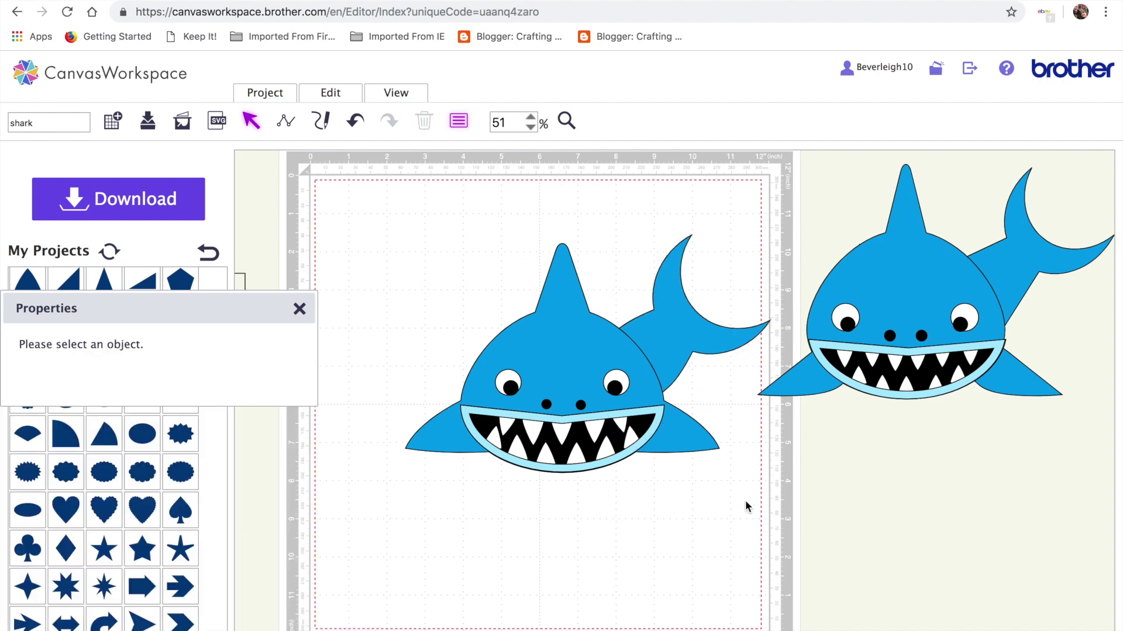
# Step: Close the object properties and delete the leftover rectangle beside the page
pyautogui.click(300, 310)
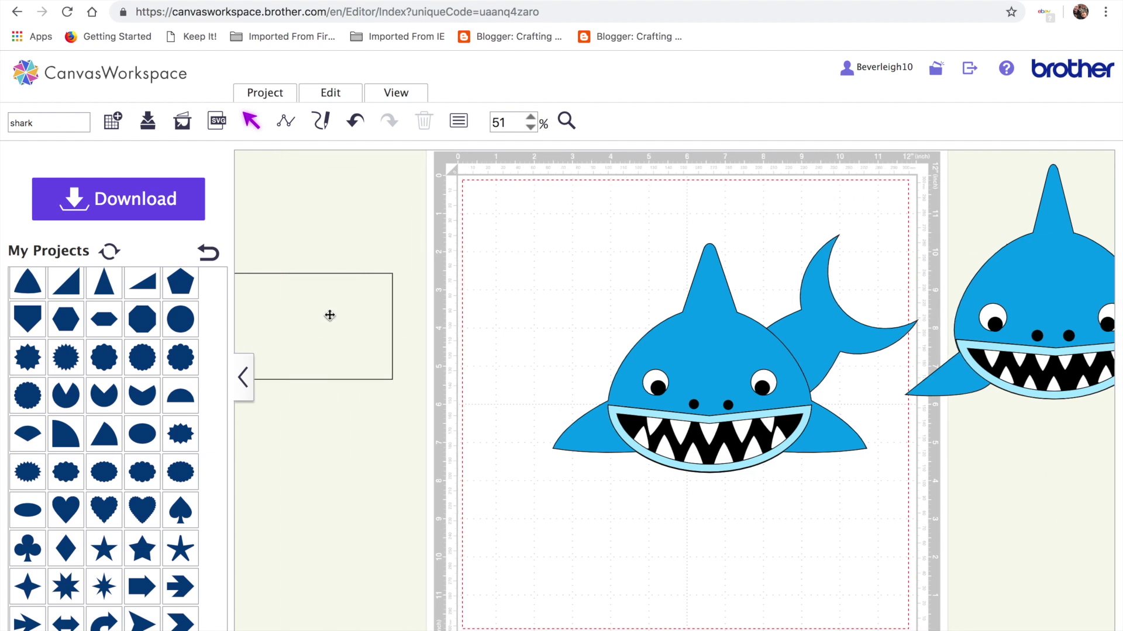
pyautogui.click(357, 327)
pyautogui.press('Delete')
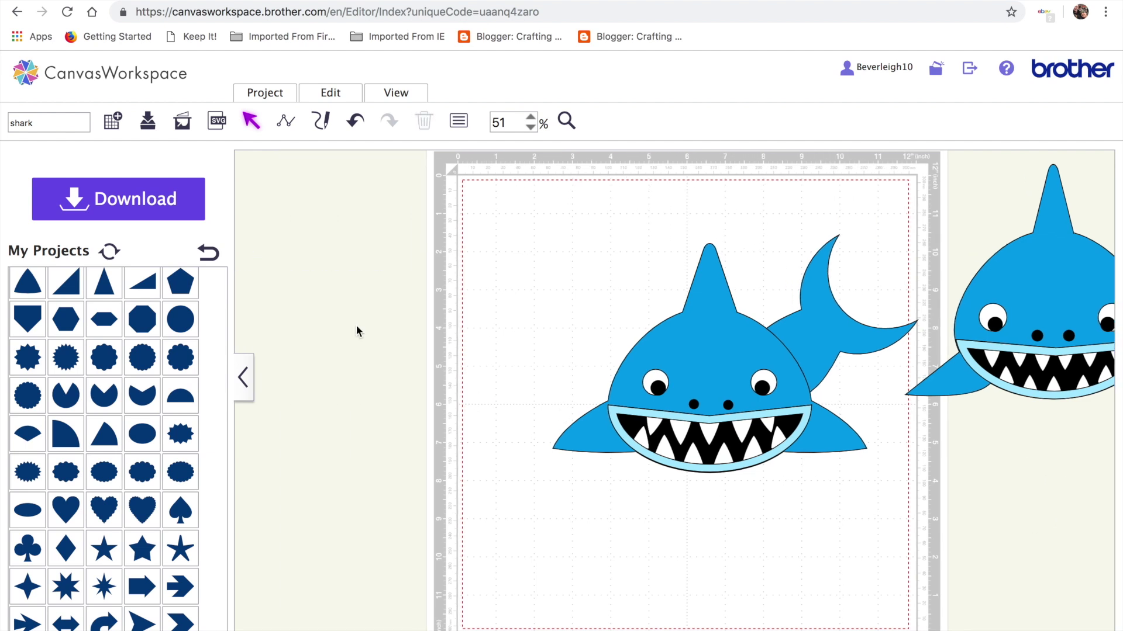
# Step: Browse the saved projects for the finished shark card and return to the pattern categories
pyautogui.click(207, 252)
pyautogui.click(138, 287)
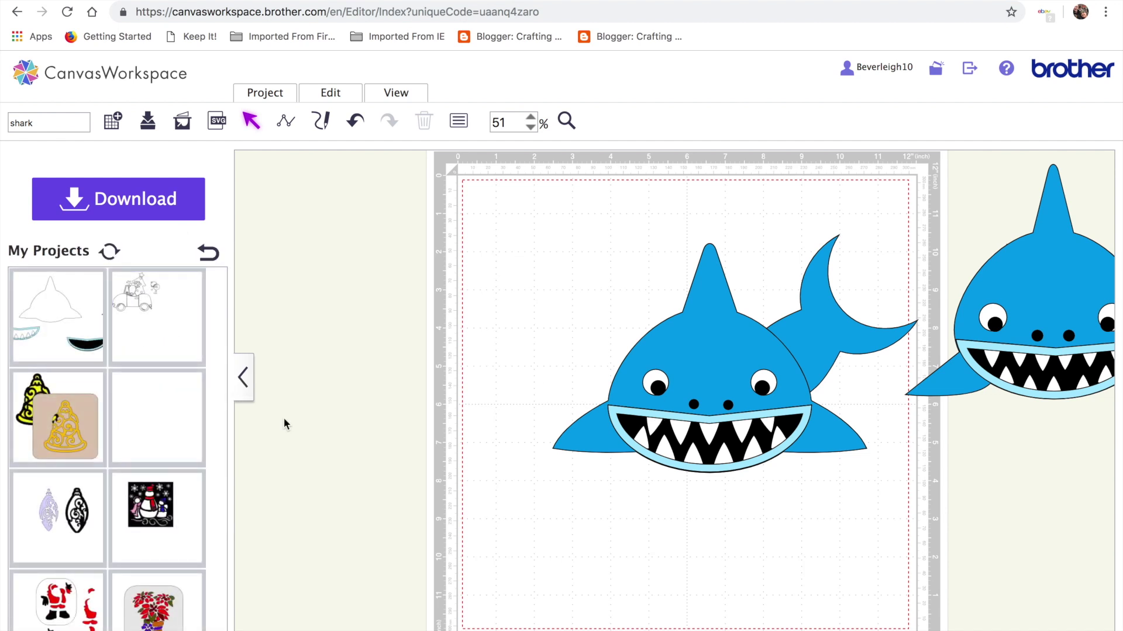
pyautogui.scroll(-5, 108, 414)
pyautogui.scroll(-5, 107, 414)
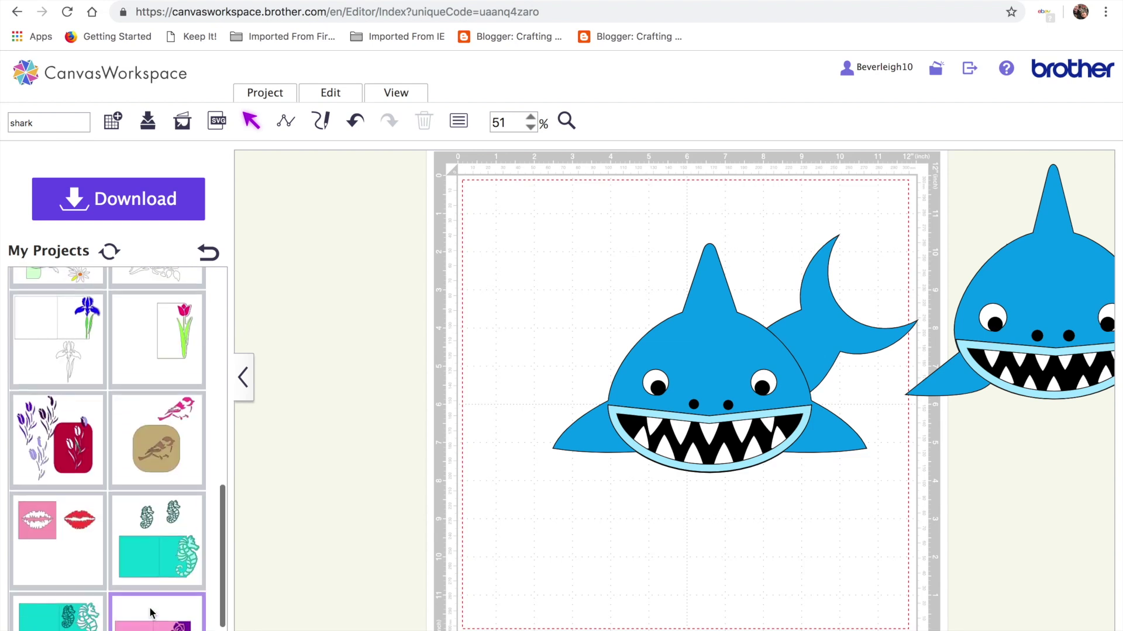
pyautogui.scroll(15, 150, 612)
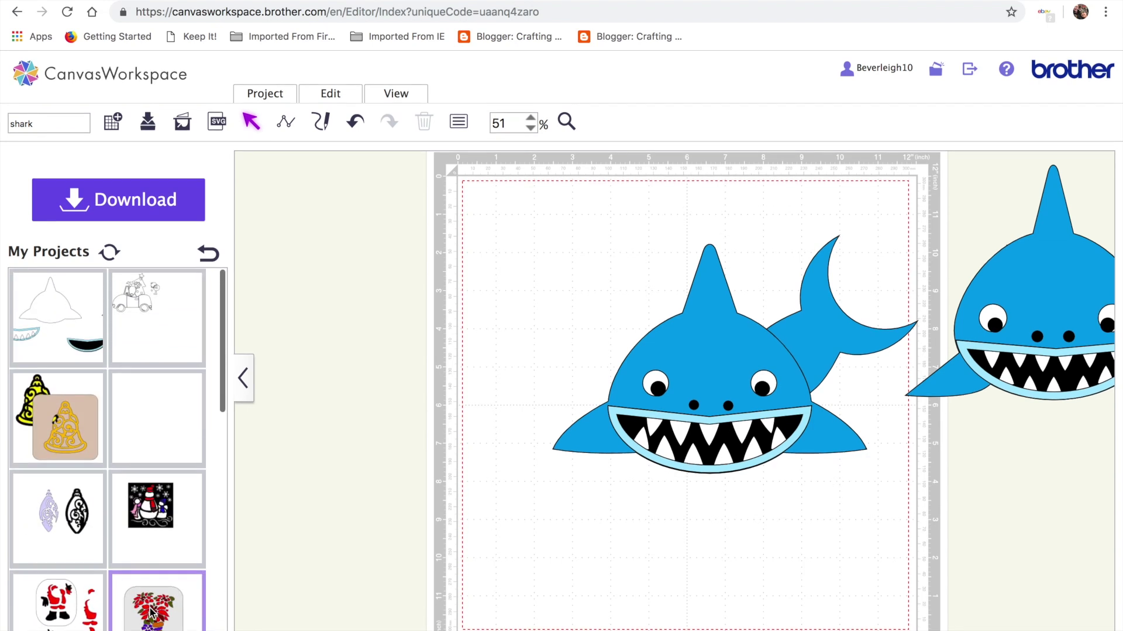
pyautogui.scroll(-15, 150, 612)
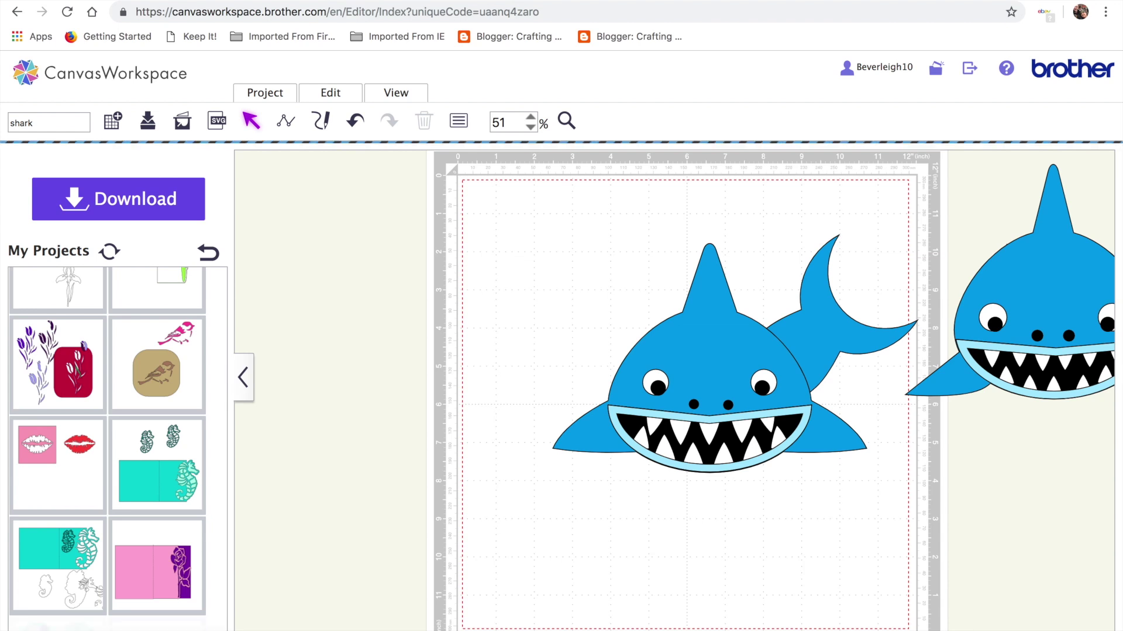
pyautogui.scroll(-4, 33, 408)
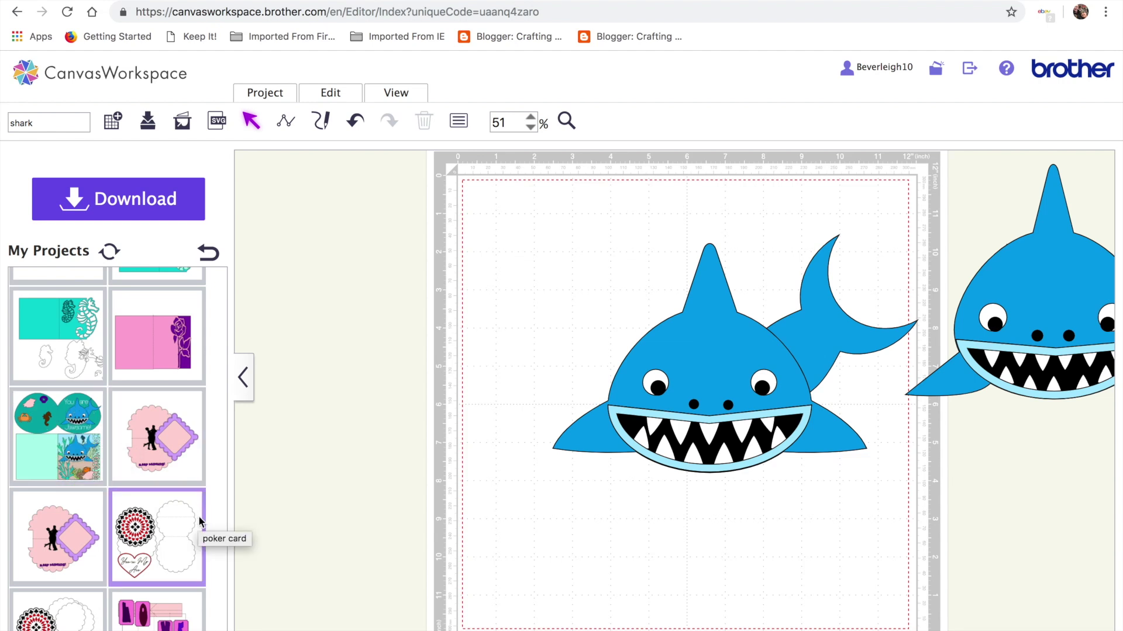
pyautogui.click(210, 257)
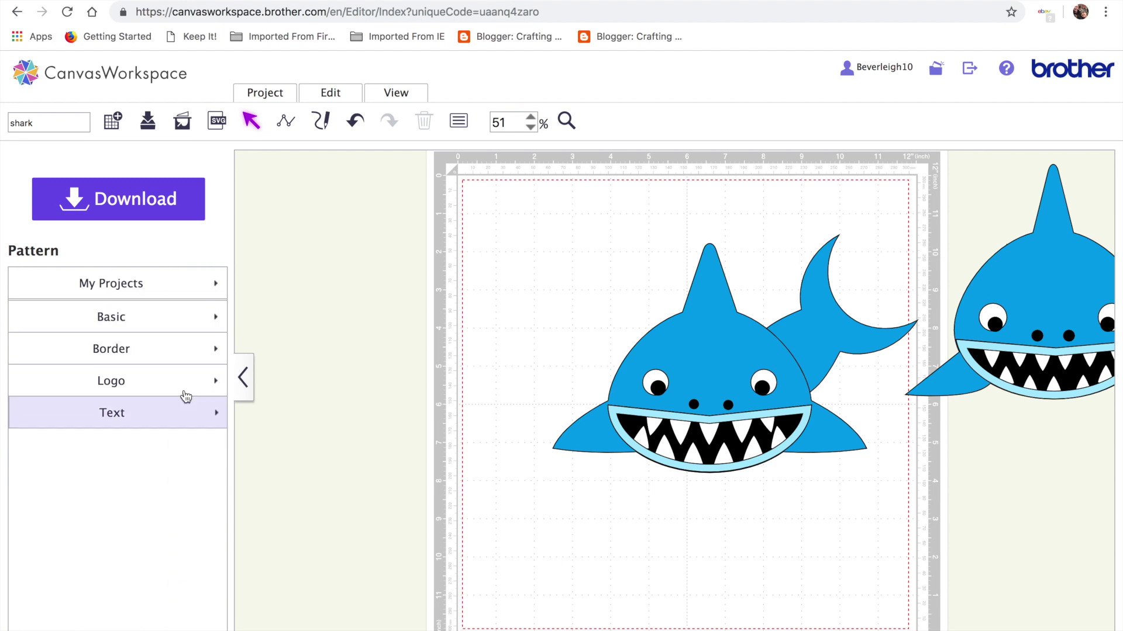
# Step: Add an egg-shaped outline from the Basic patterns and place it over the shark's face
pyautogui.click(166, 319)
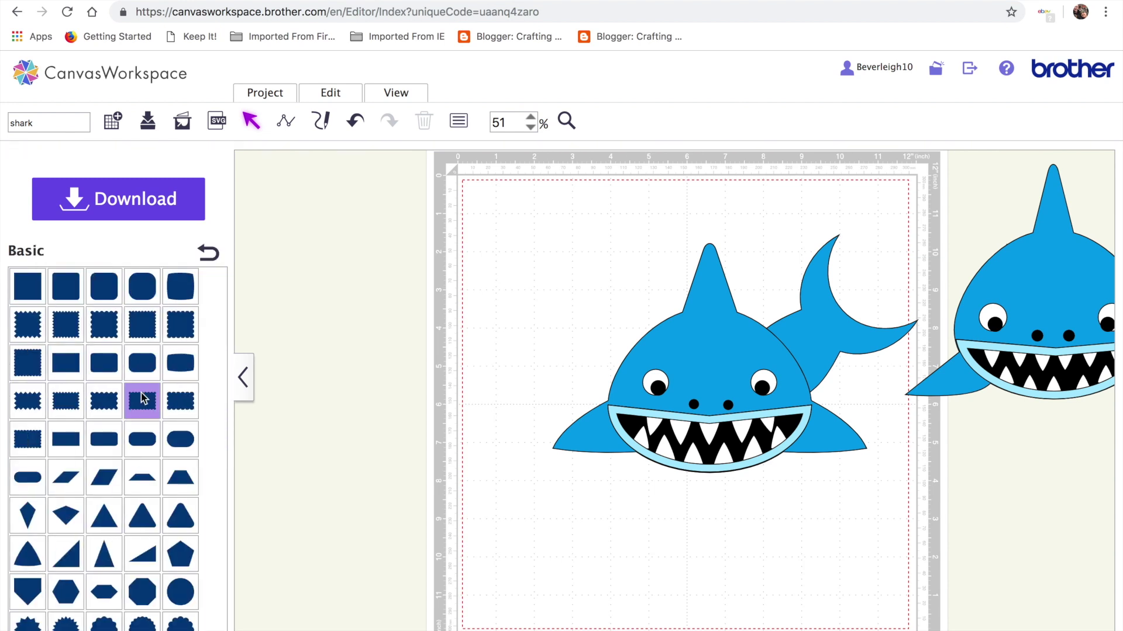
pyautogui.scroll(-2, 107, 468)
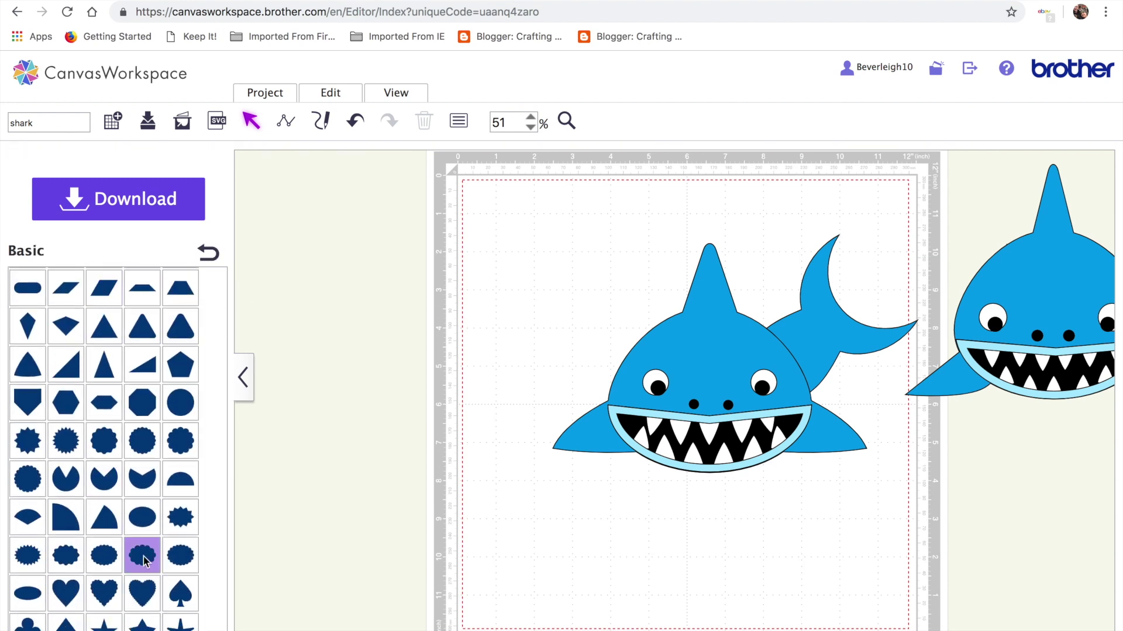
pyautogui.scroll(-3, 121, 535)
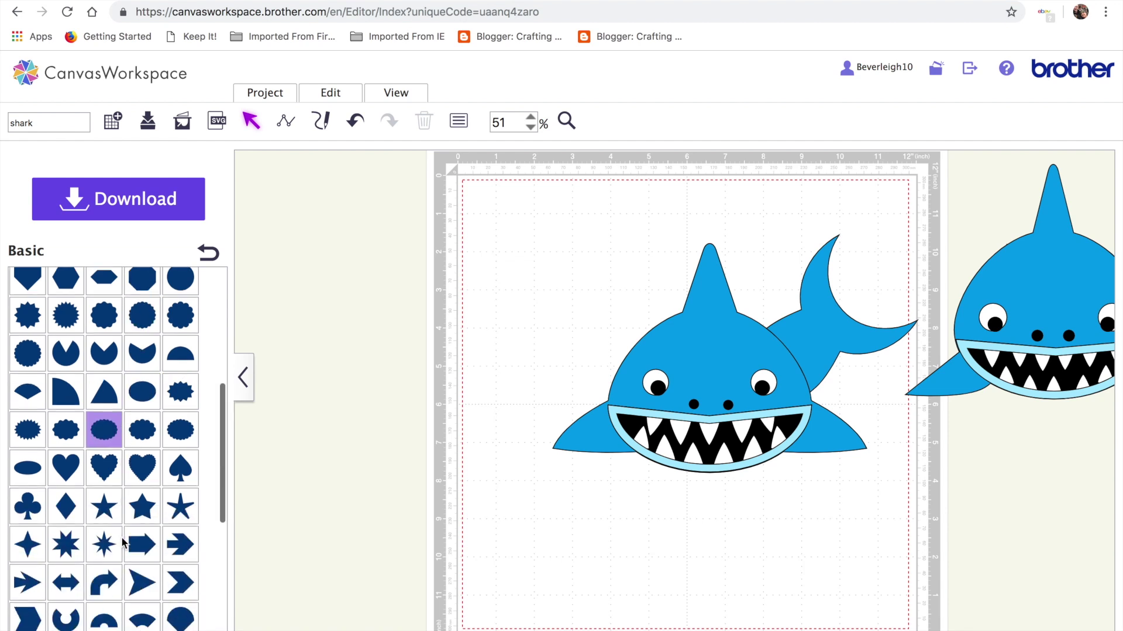
pyautogui.click(104, 623)
pyautogui.moveTo(527, 183); pyautogui.dragTo(527, 225)
pyautogui.moveTo(526, 265); pyautogui.dragTo(692, 352)
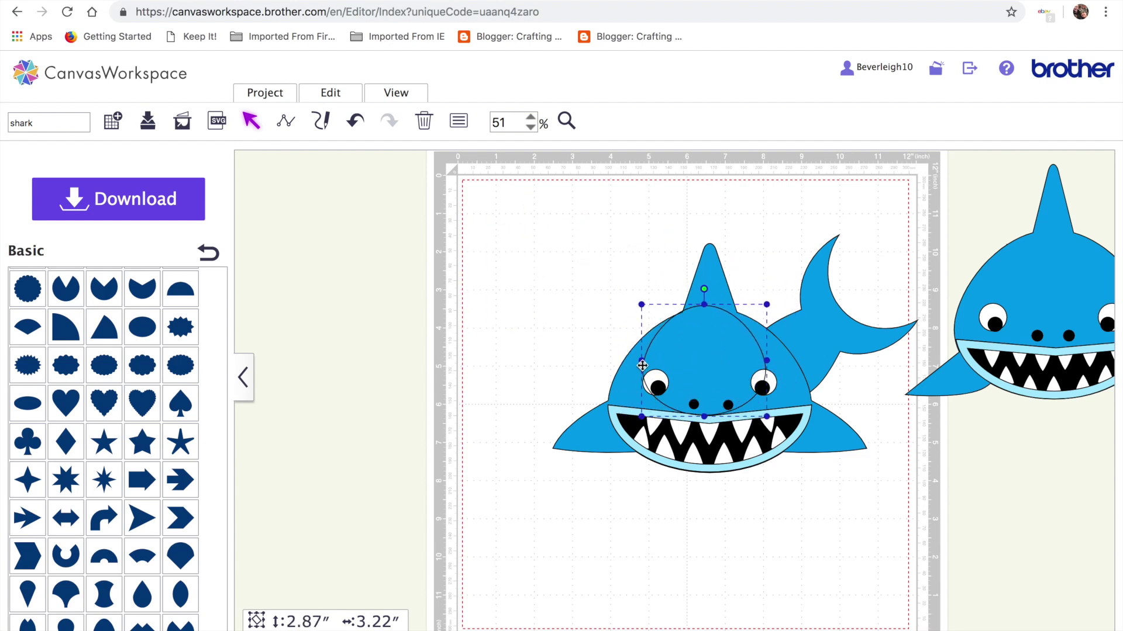
# Step: Stretch the egg outline around the shark's face to about 4.39 by 5.40 inches and move it off the shark
pyautogui.moveTo(703, 418); pyautogui.dragTo(705, 476)
pyautogui.moveTo(766, 389); pyautogui.dragTo(816, 390)
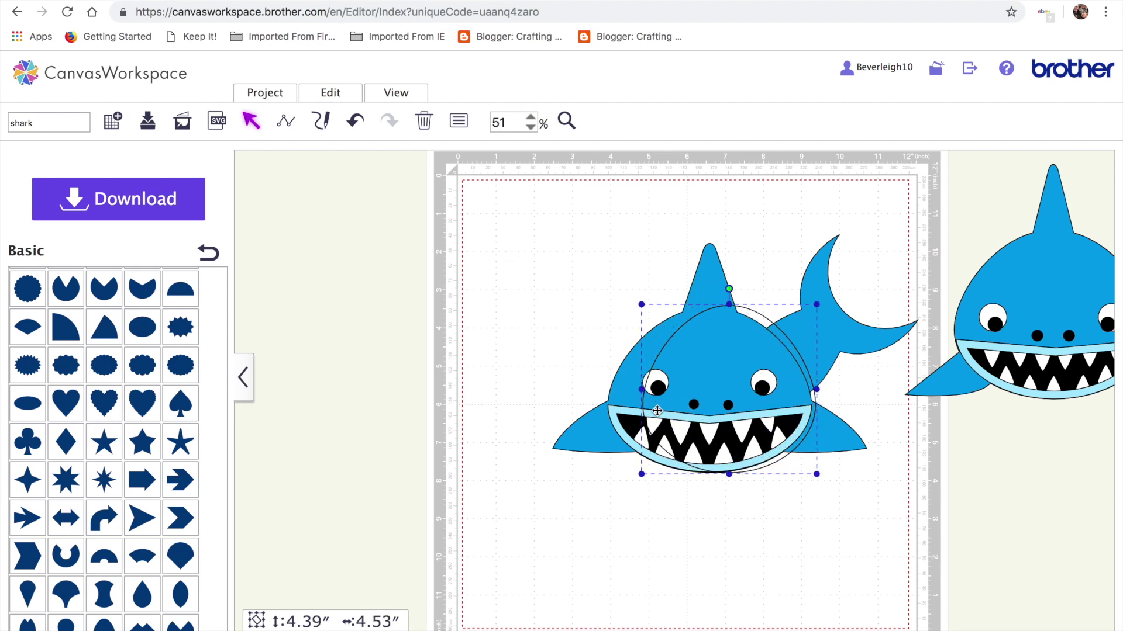
pyautogui.moveTo(643, 388); pyautogui.dragTo(607, 389)
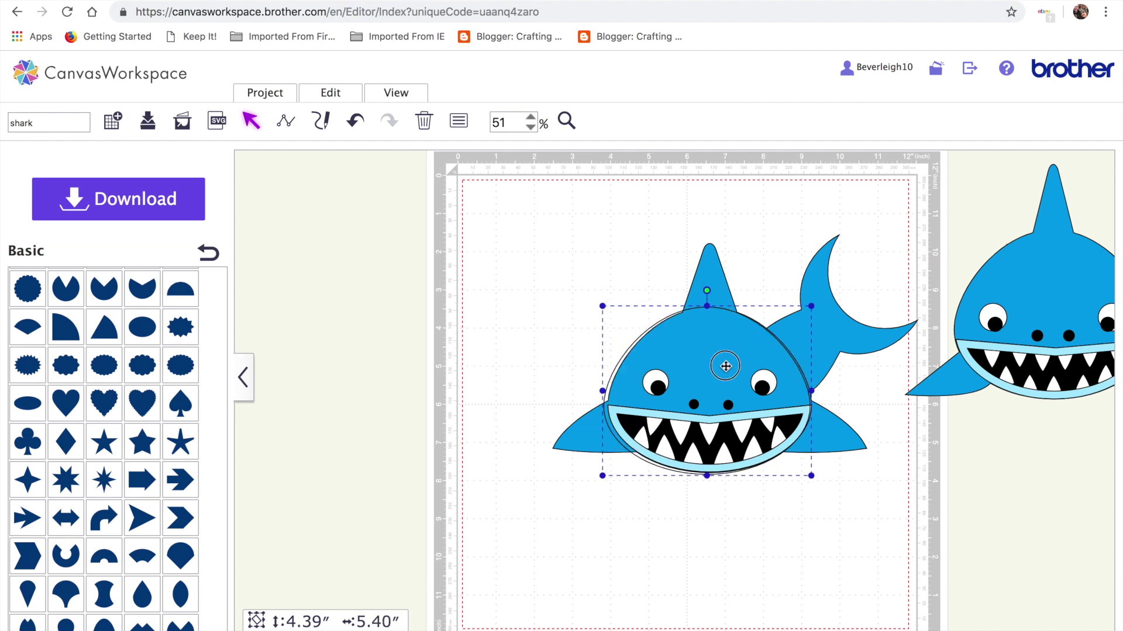
pyautogui.moveTo(727, 366); pyautogui.dragTo(438, 345)
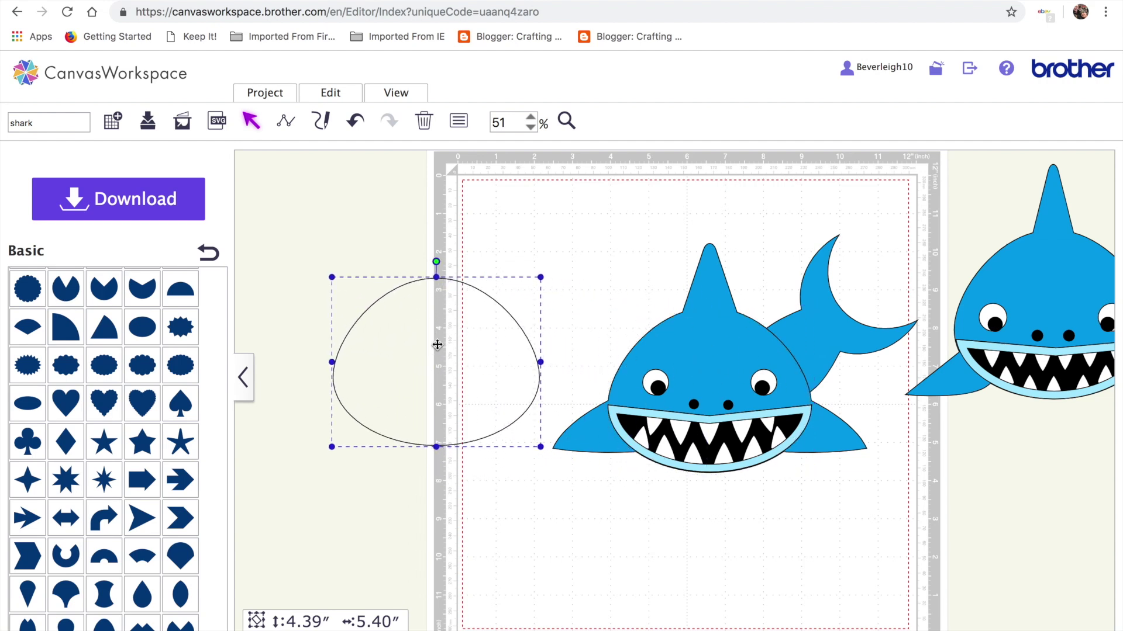
# Step: Group all the pieces of the assembled shark and move the group off the page beside the example shark
pyautogui.moveTo(562, 186); pyautogui.dragTo(848, 491)
pyautogui.click(329, 94)
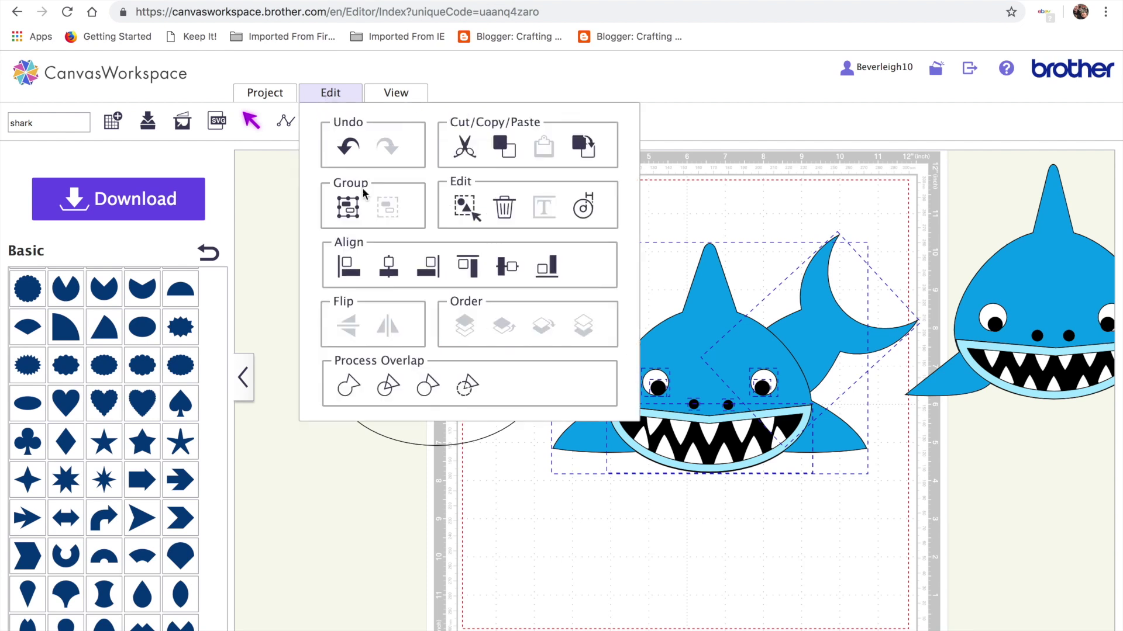
pyautogui.click(359, 209)
pyautogui.moveTo(746, 373); pyautogui.dragTo(1000, 471)
# Step: Move the egg outline onto the page, enlarge it to about 4.67 by 5.75 inches and place it in the upper left area
pyautogui.click(588, 375)
pyautogui.moveTo(588, 375); pyautogui.dragTo(597, 362)
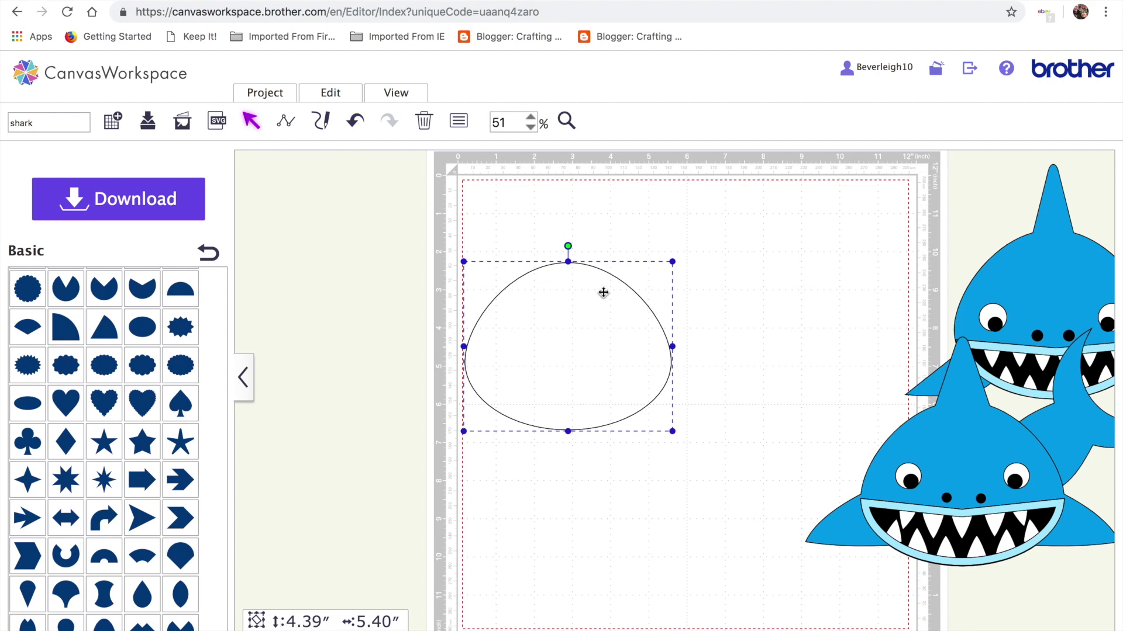
pyautogui.moveTo(674, 433); pyautogui.dragTo(677, 436)
pyautogui.click(680, 521)
pyautogui.click(590, 360)
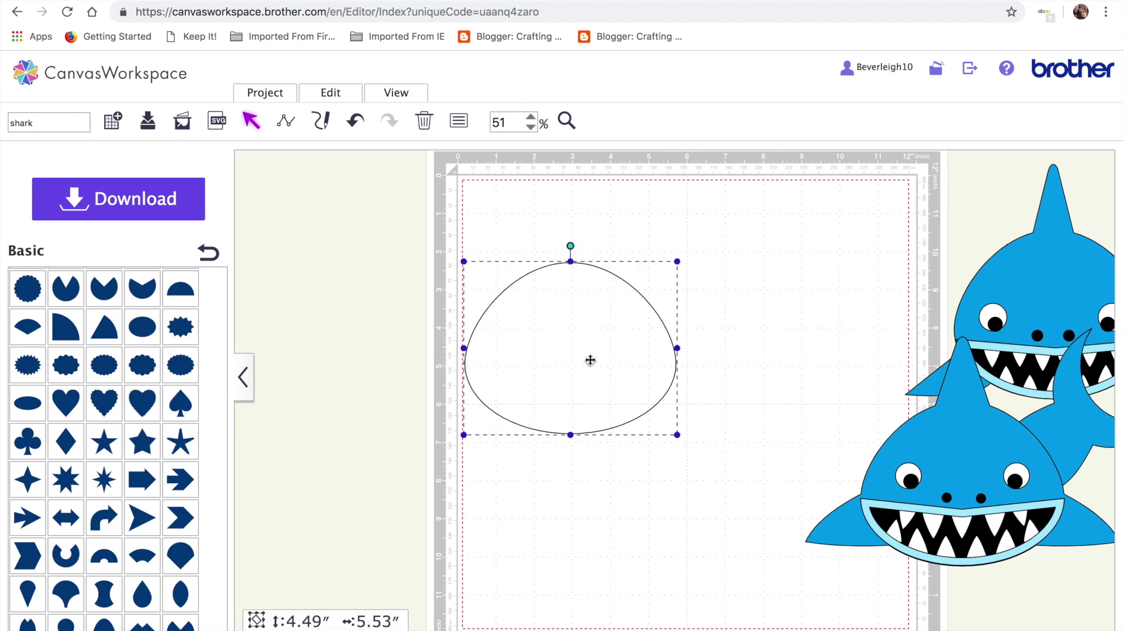
pyautogui.moveTo(678, 436); pyautogui.dragTo(682, 439)
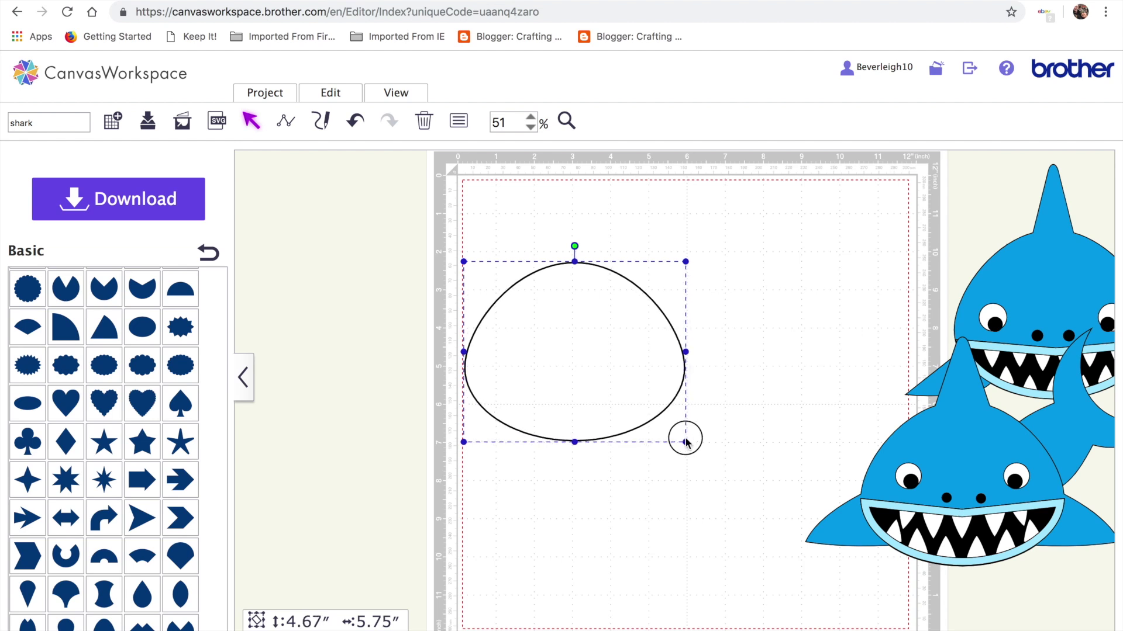
pyautogui.moveTo(594, 343); pyautogui.dragTo(602, 300)
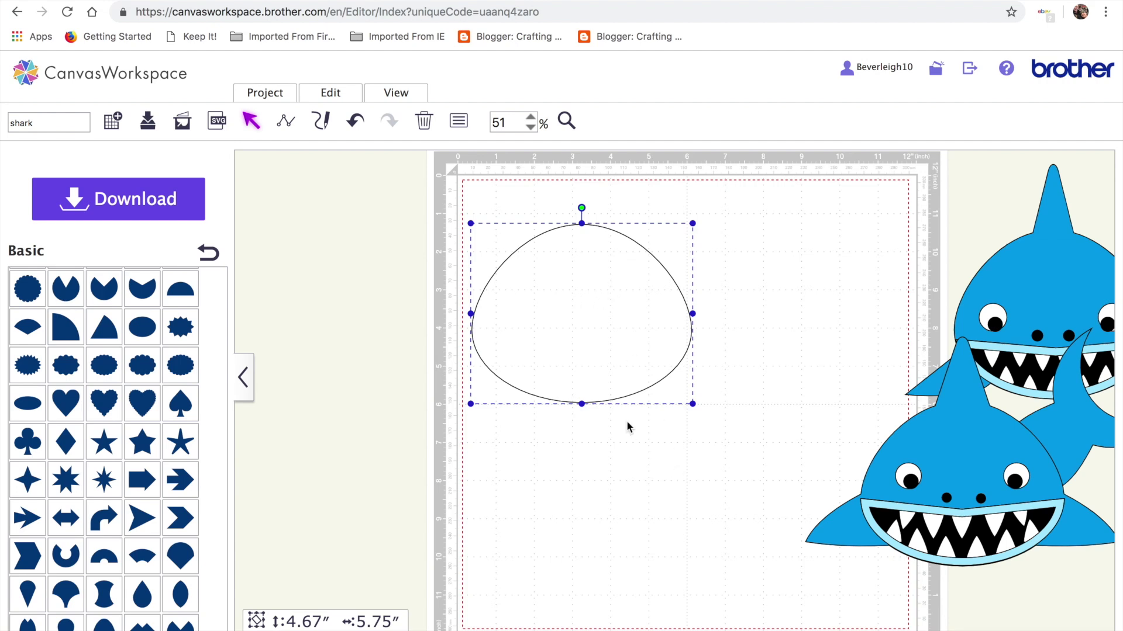
# Step: Make two copies of the egg outline, placing one near the page bottom and one overlapping the original's right side
pyautogui.hotkey('ctrl', 'c')
pyautogui.hotkey('ctrl', 'v')
pyautogui.hotkey('ctrl', 'v')
pyautogui.moveTo(624, 385); pyautogui.dragTo(608, 602)
pyautogui.moveTo(665, 352); pyautogui.dragTo(790, 352)
# Step: Align the two upper egg outlines along their top edges
pyautogui.moveTo(486, 210); pyautogui.dragTo(768, 346)
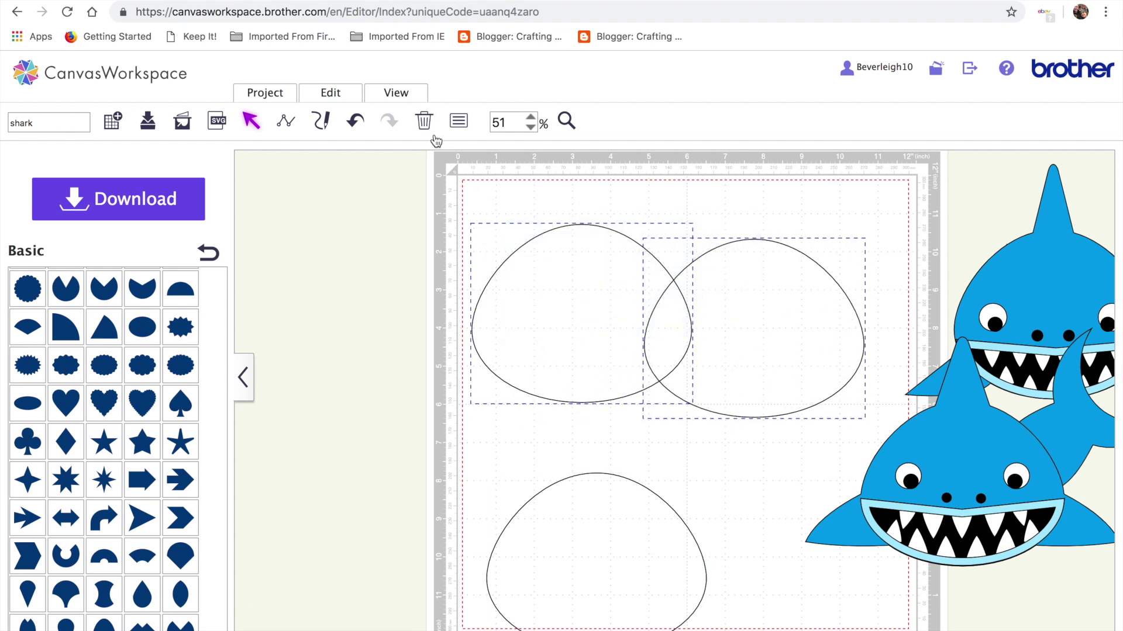
pyautogui.click(328, 92)
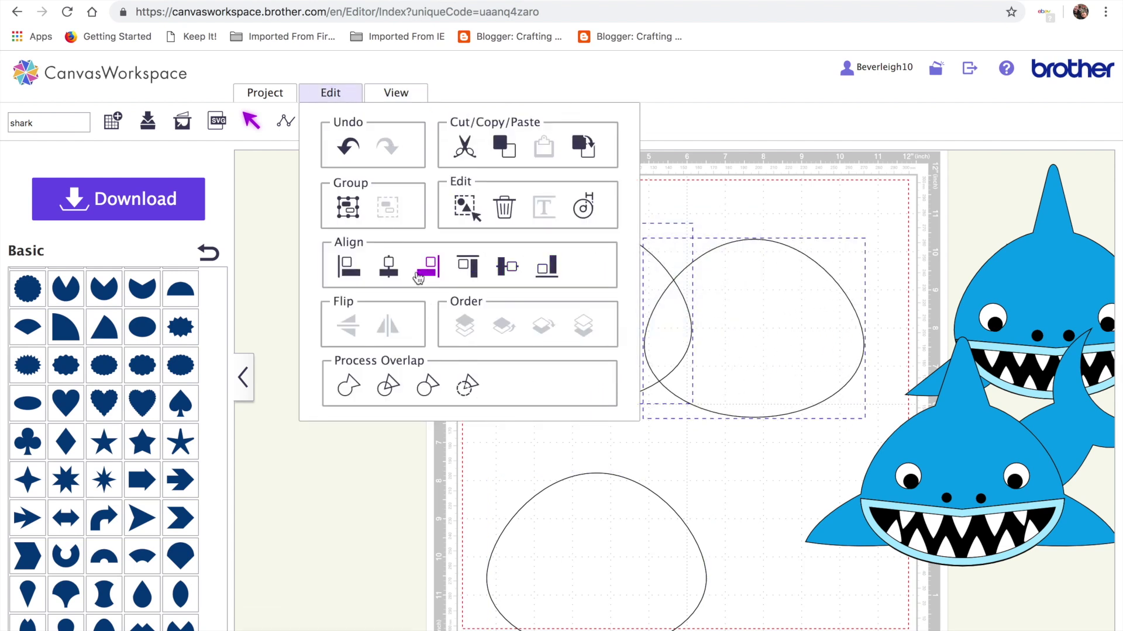
pyautogui.click(468, 266)
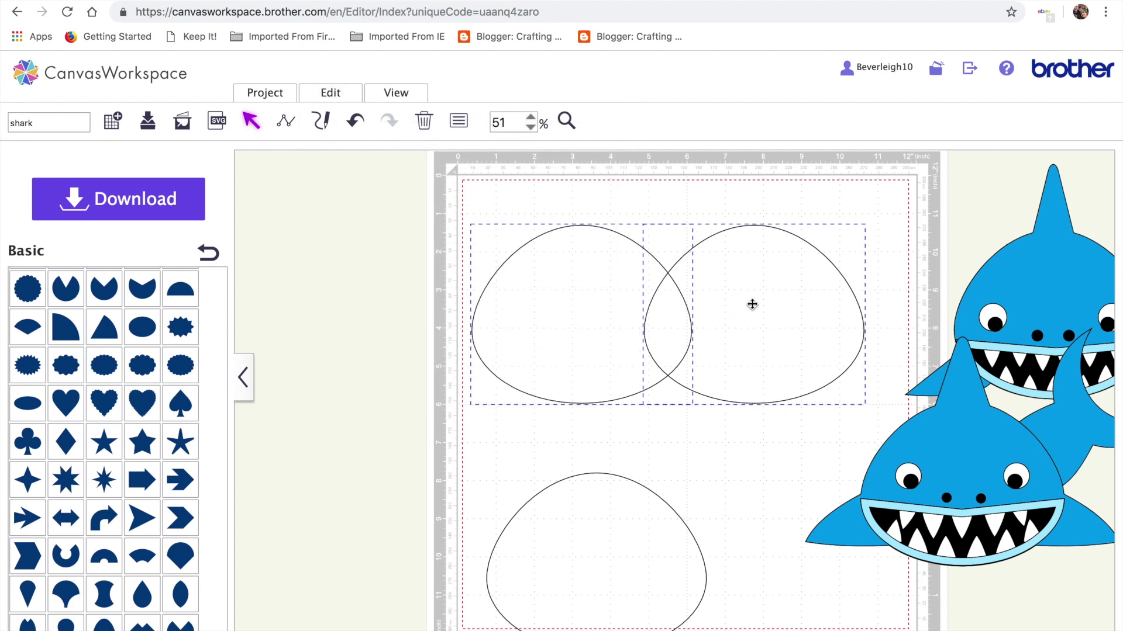
# Step: Nudge the right egg outline to the right until it overlaps the left one only slightly
pyautogui.click(762, 441)
pyautogui.click(767, 341)
pyautogui.press('Right')
pyautogui.press('Right')
pyautogui.press('Right')
pyautogui.press('Right')
pyautogui.press('Right')
pyautogui.press('Right')
pyautogui.press('Right')
pyautogui.press('Right')
pyautogui.press('Right')
pyautogui.press('Right')
pyautogui.press('Right')
pyautogui.press('Right')
pyautogui.press('Right')
pyautogui.press('Right')
pyautogui.press('Right')
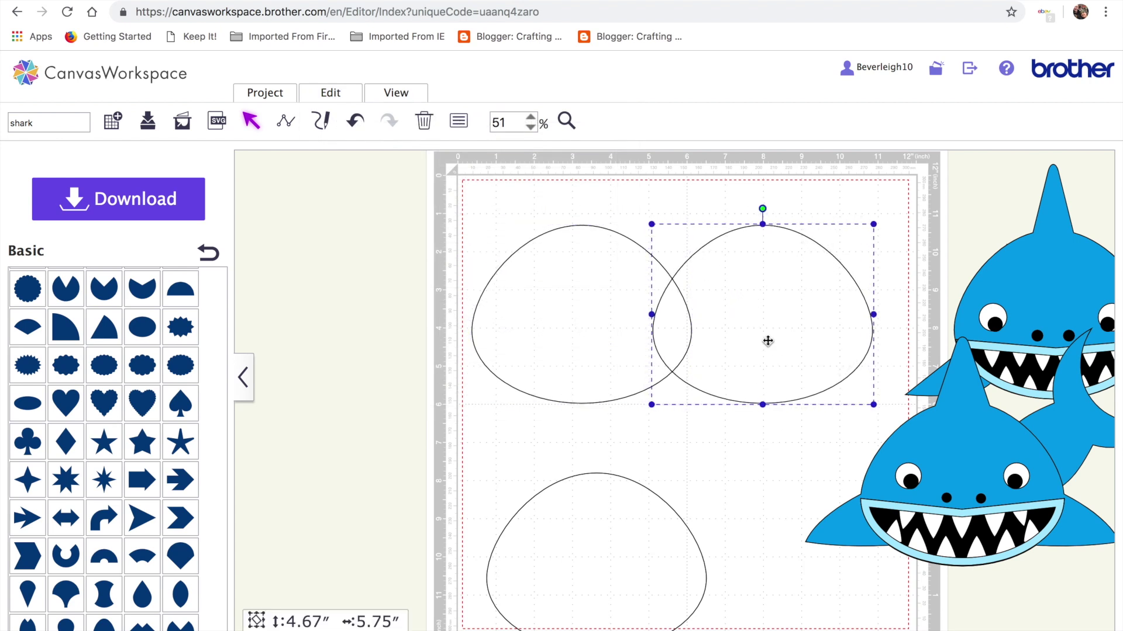
pyautogui.press('Right')
pyautogui.press('Right')
pyautogui.press('Right')
pyautogui.press('Right')
pyautogui.press('Right')
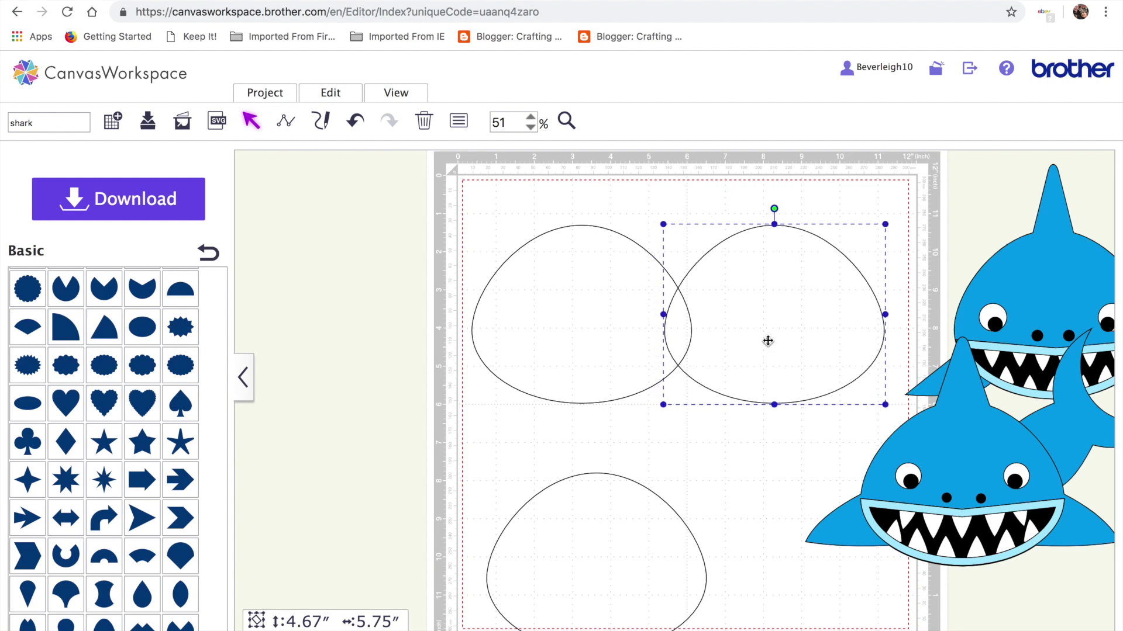
# Step: Unify the two overlapping upper egg outlines into a single card base shape
pyautogui.keyDown('shift'); pyautogui.click(657, 338); pyautogui.keyUp('shift')
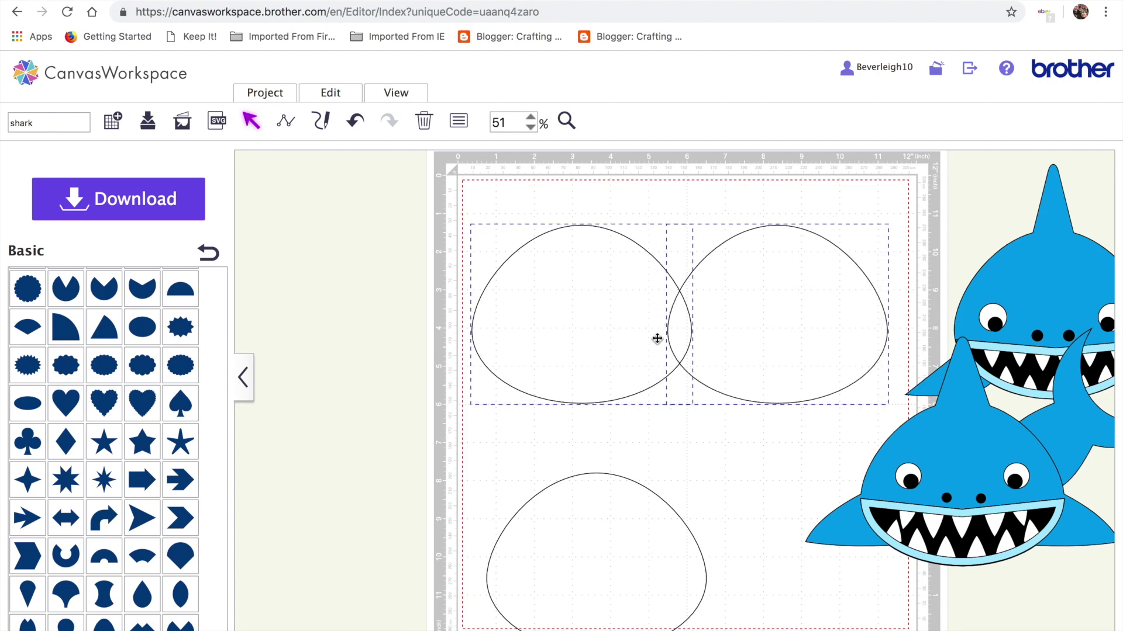
pyautogui.click(329, 94)
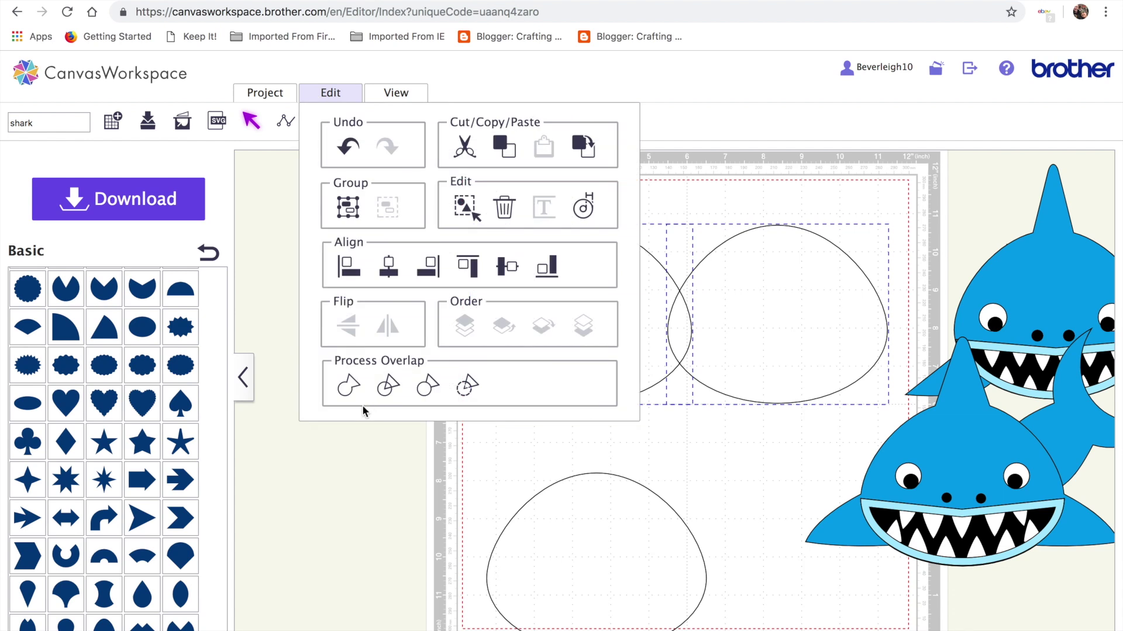
pyautogui.click(347, 383)
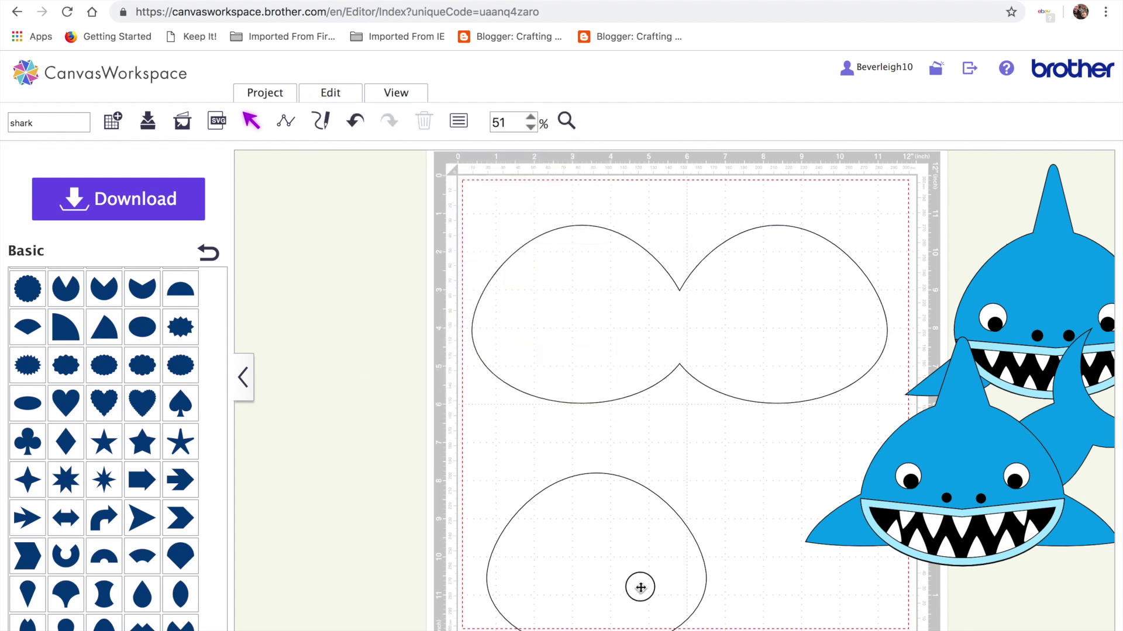
# Step: Move the single lower egg outline up fully onto the page and shift the merged card base slightly
pyautogui.moveTo(639, 586); pyautogui.dragTo(643, 544)
pyautogui.click(594, 382)
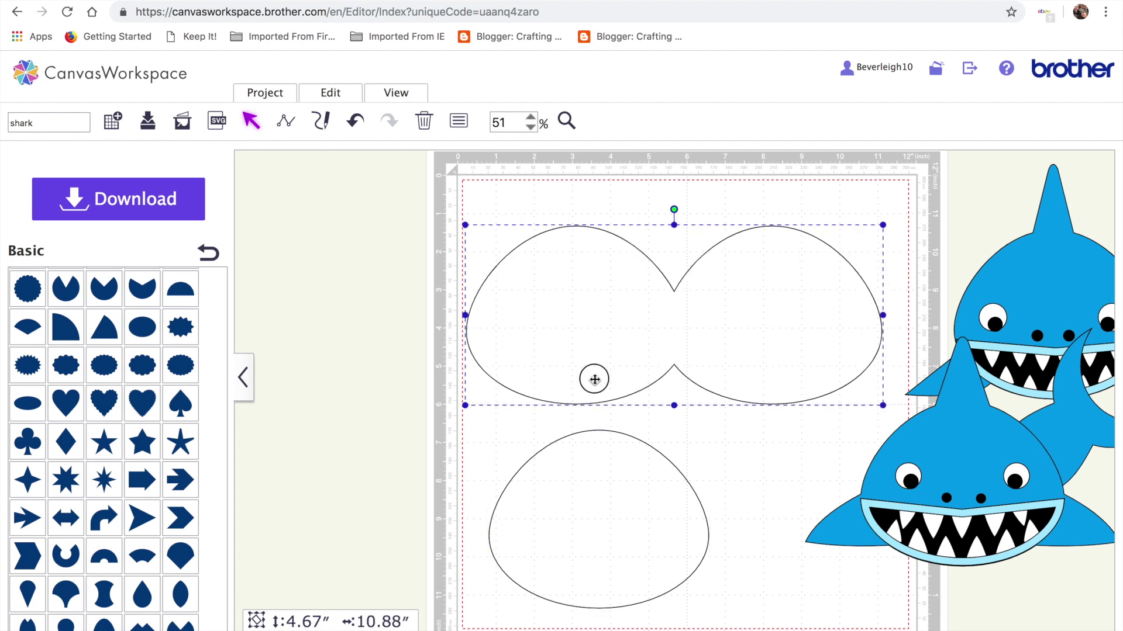
pyautogui.moveTo(593, 384); pyautogui.dragTo(596, 385)
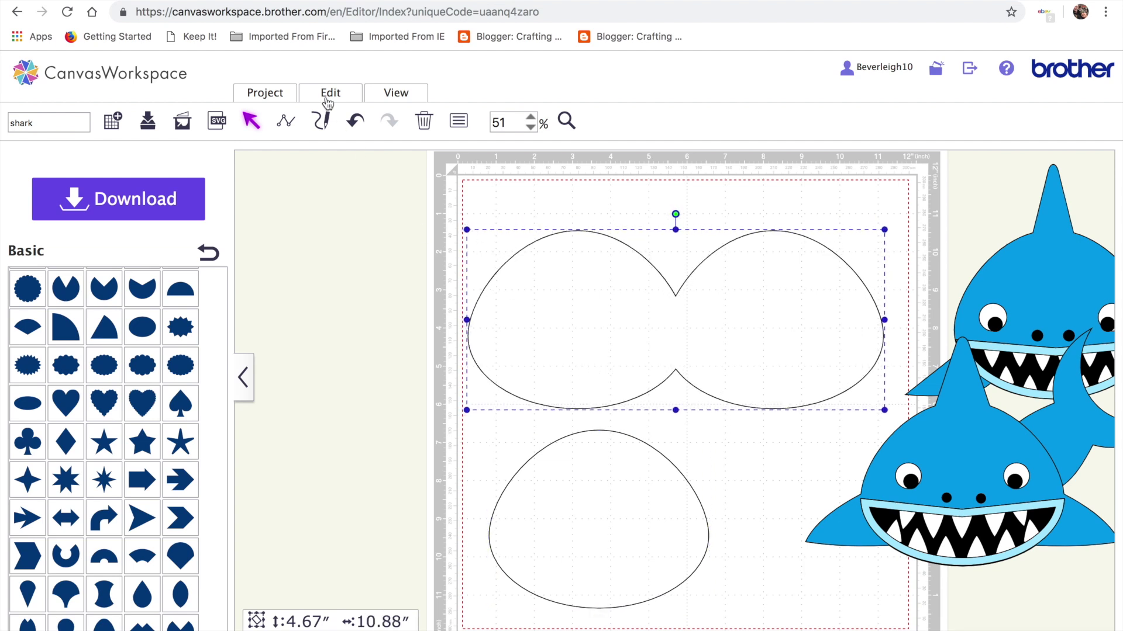
# Step: Draw a straight vertical fold line about 1.91 inches long between the two notches of the merged card base
pyautogui.click(287, 124)
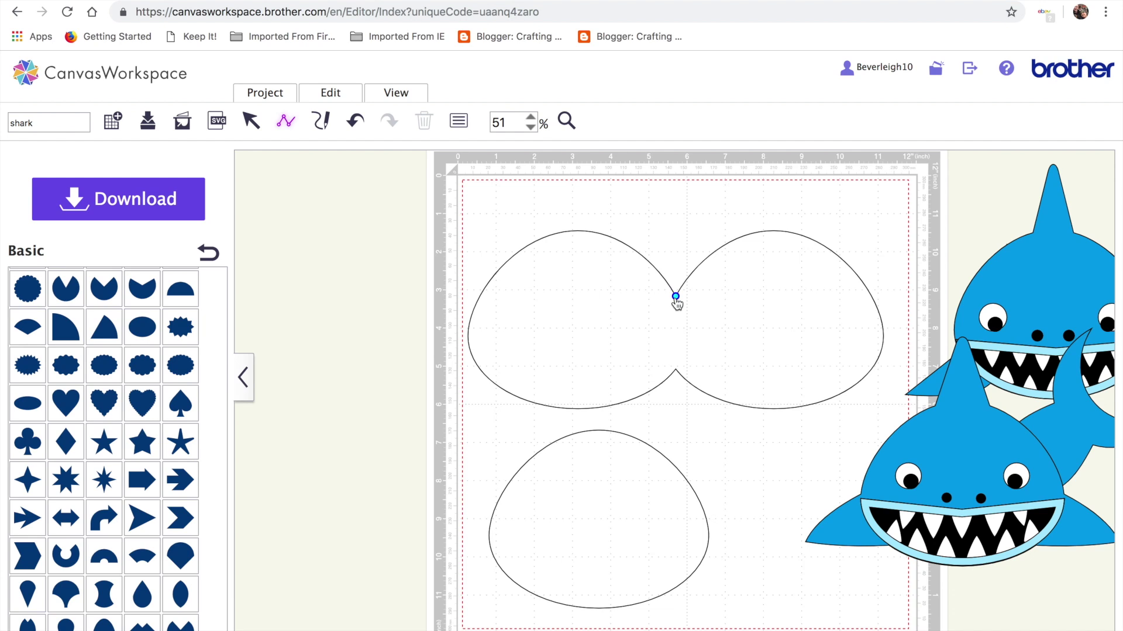
pyautogui.doubleClick(675, 369)
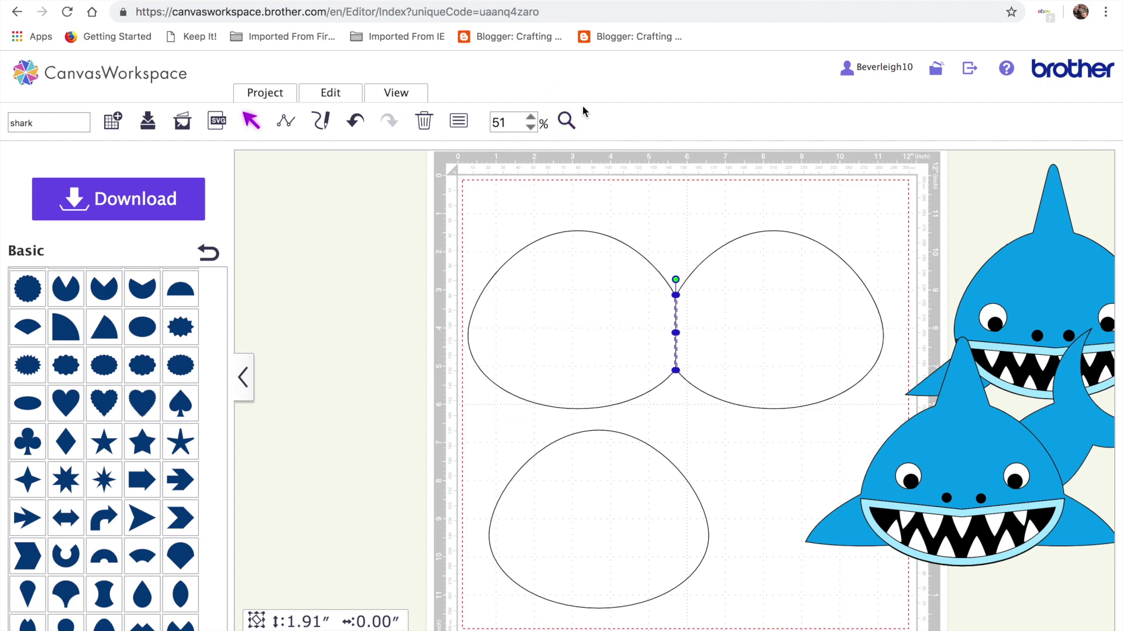
# Step: Change the centre fold line to a cutting line with a dashed pattern
pyautogui.click(460, 130)
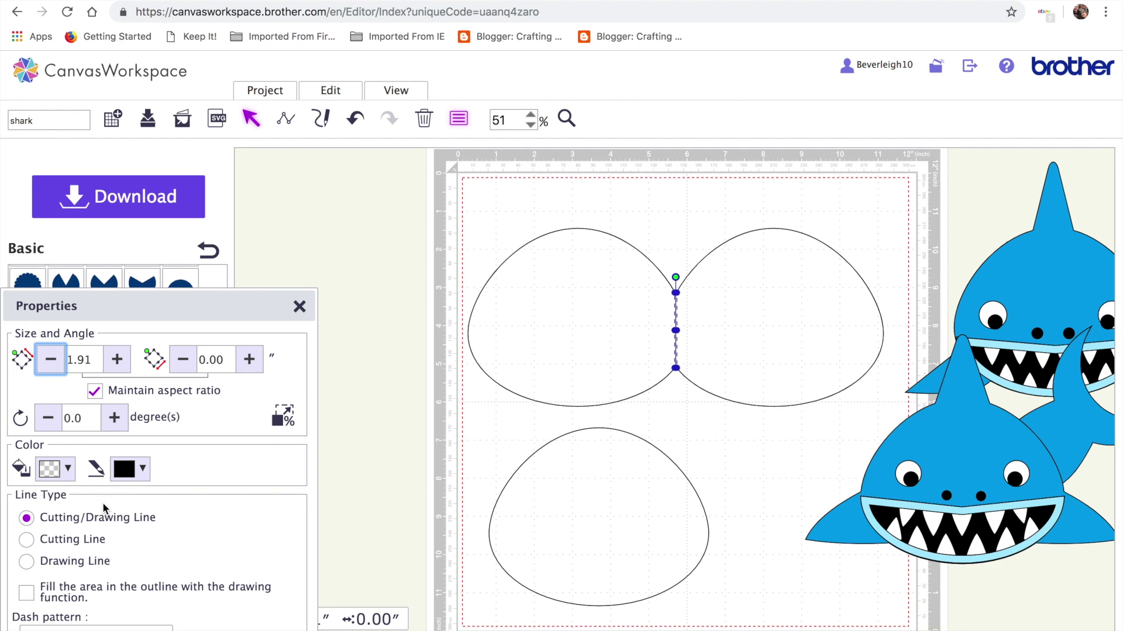
pyautogui.click(81, 547)
pyautogui.click(148, 628)
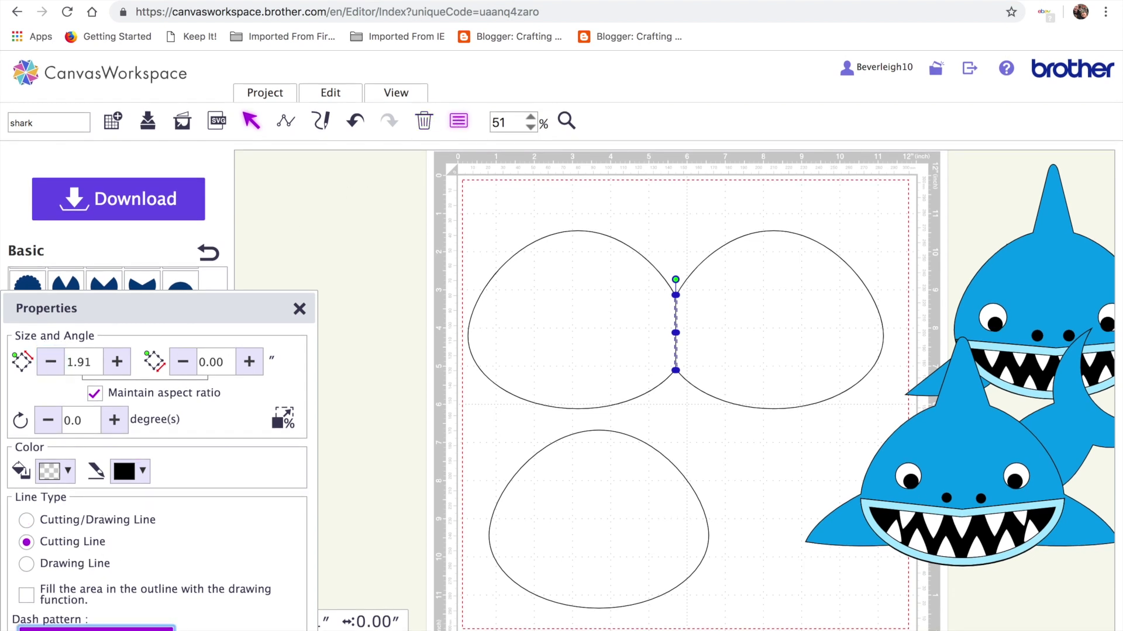
pyautogui.click(134, 506)
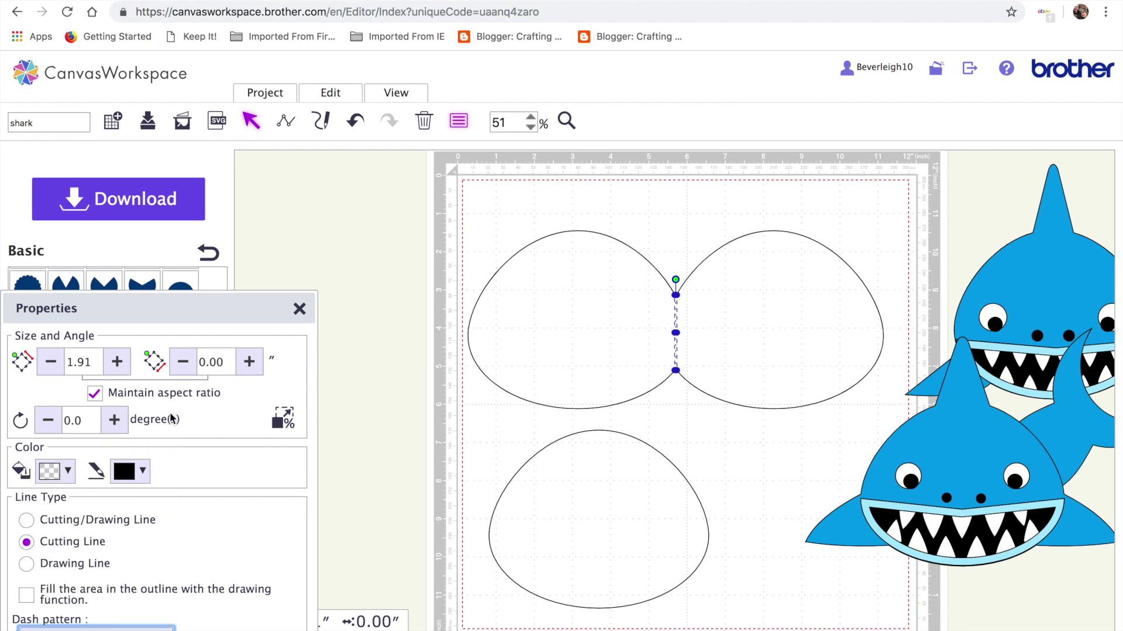
# Step: Group the merged card base with its fold line and shift the group slightly up and to the right
pyautogui.click(251, 120)
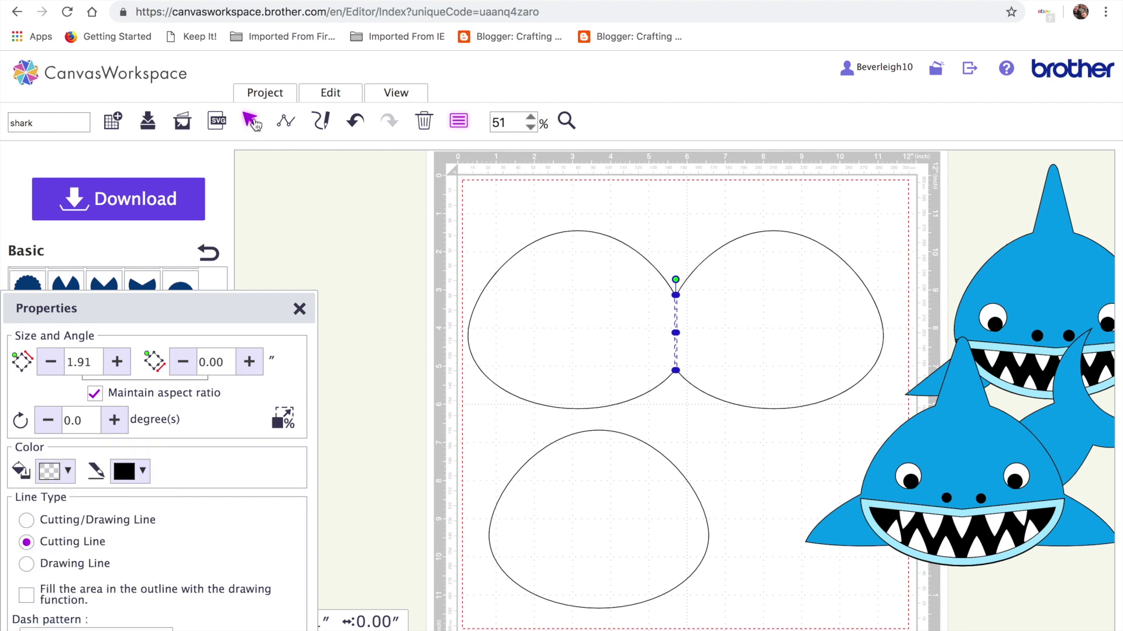
pyautogui.click(458, 199)
pyautogui.moveTo(459, 198); pyautogui.dragTo(758, 365)
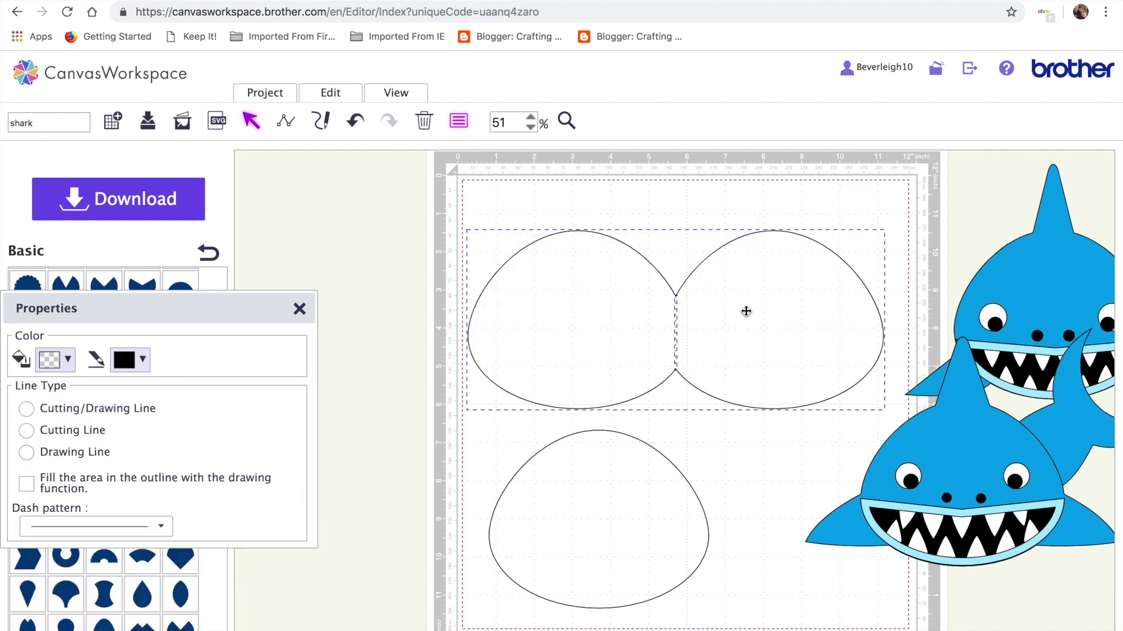
pyautogui.click(331, 92)
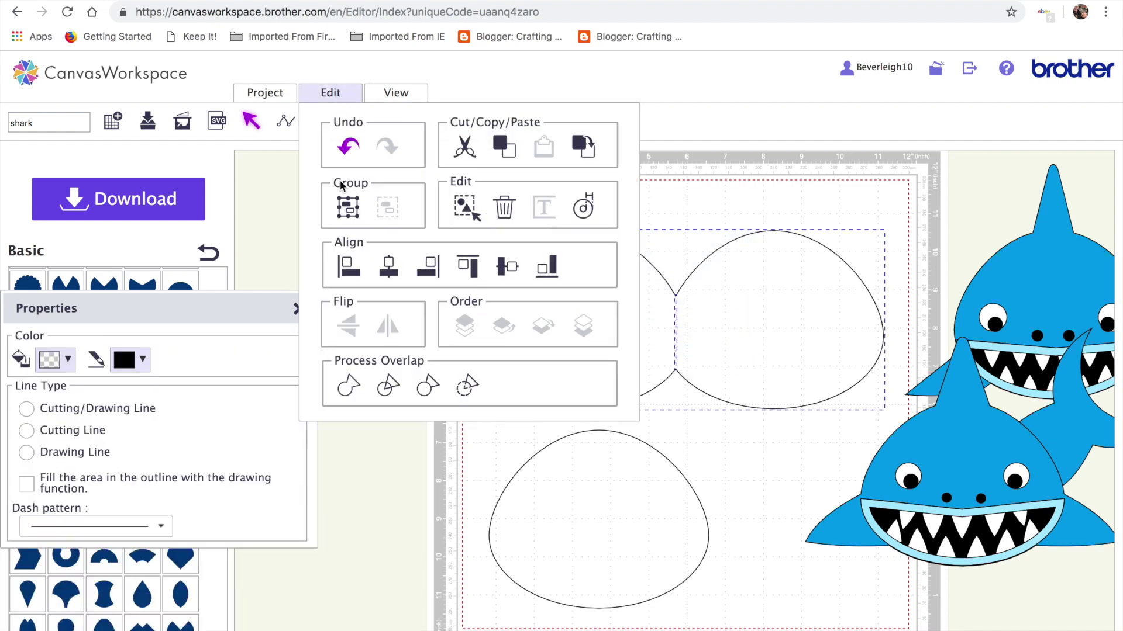
pyautogui.click(351, 215)
pyautogui.moveTo(607, 353); pyautogui.dragTo(617, 332)
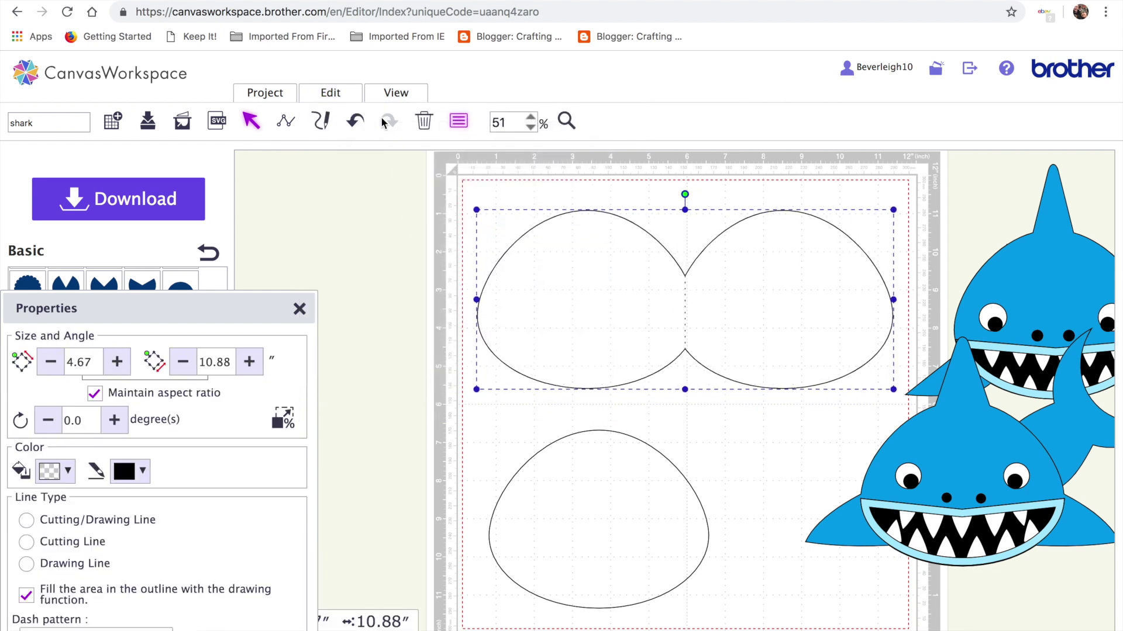
# Step: Fill the grouped card base and the single lower egg with the same turquoise
pyautogui.click(329, 92)
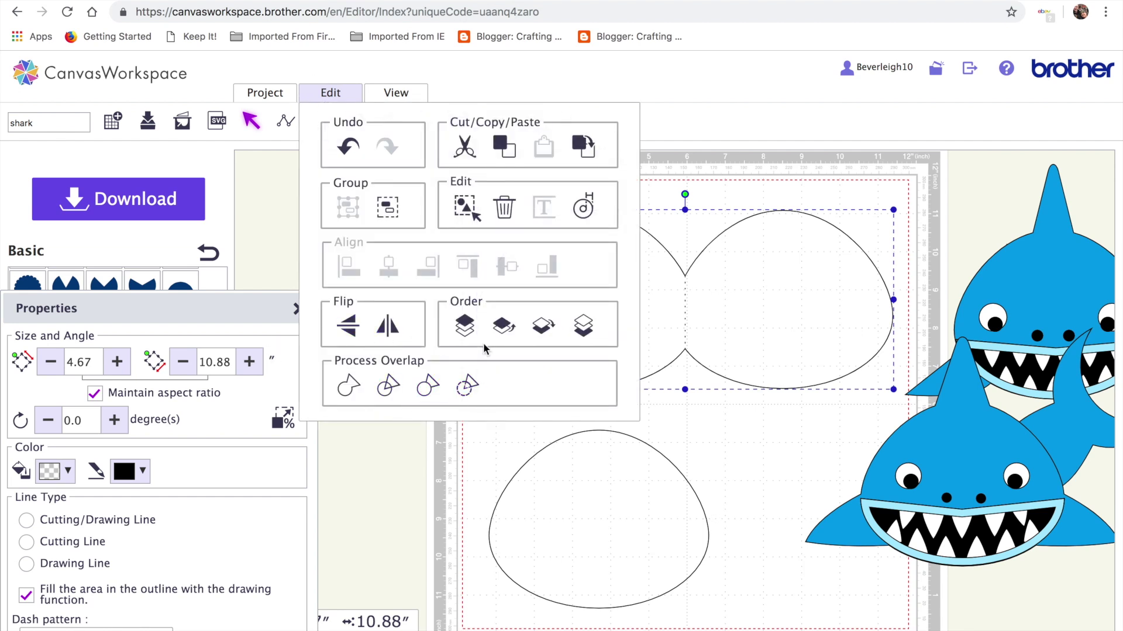
pyautogui.click(65, 479)
pyautogui.click(140, 323)
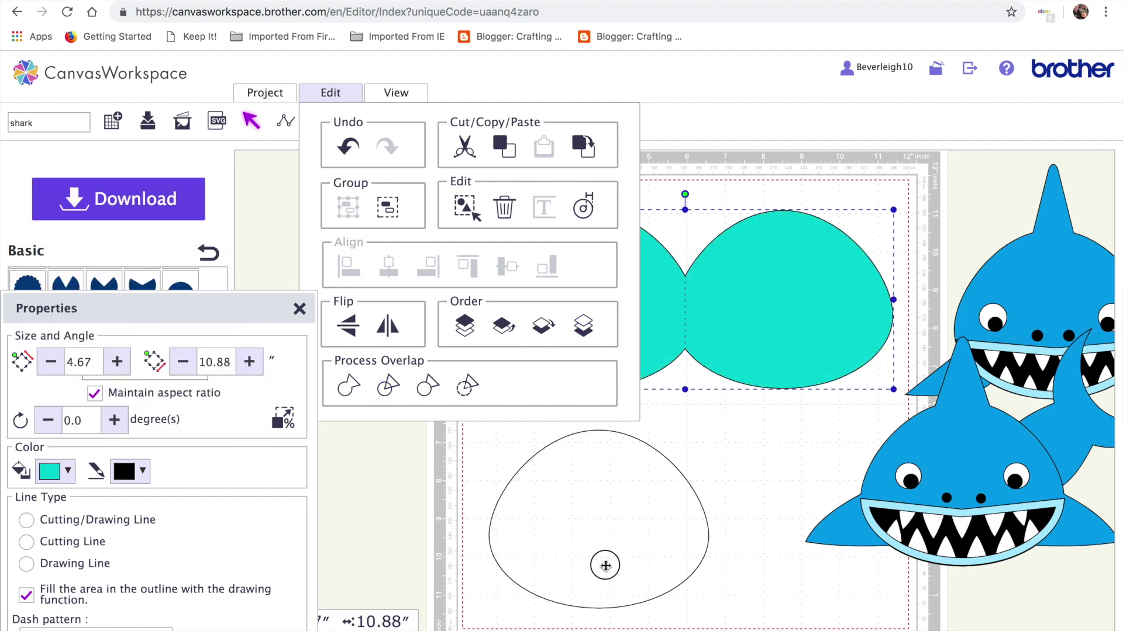
pyautogui.click(603, 564)
pyautogui.click(68, 473)
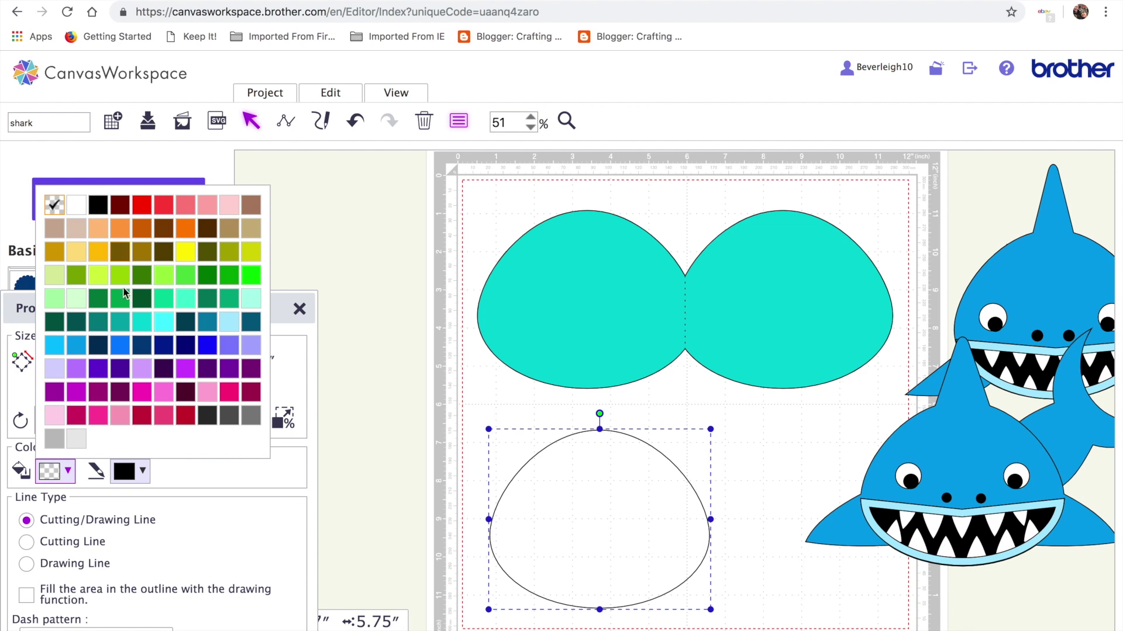
pyautogui.click(122, 324)
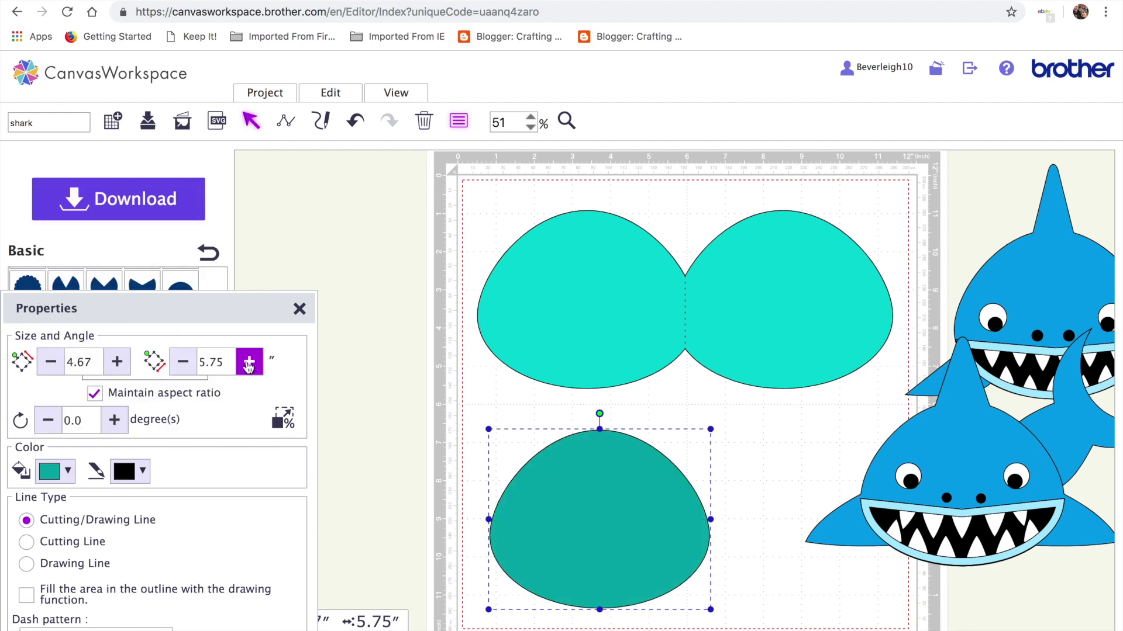
pyautogui.click(65, 471)
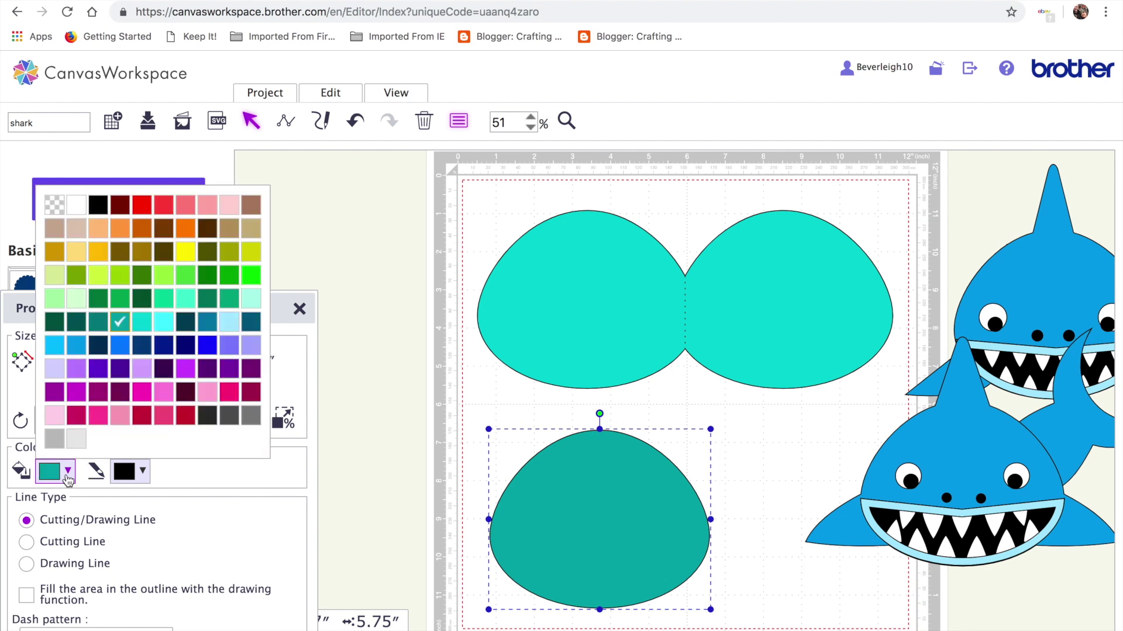
pyautogui.click(143, 323)
# Step: Shift the card base left, bring the single egg to the front and place it over the base's right half
pyautogui.moveTo(616, 582); pyautogui.dragTo(694, 533)
pyautogui.moveTo(754, 306); pyautogui.dragTo(729, 306)
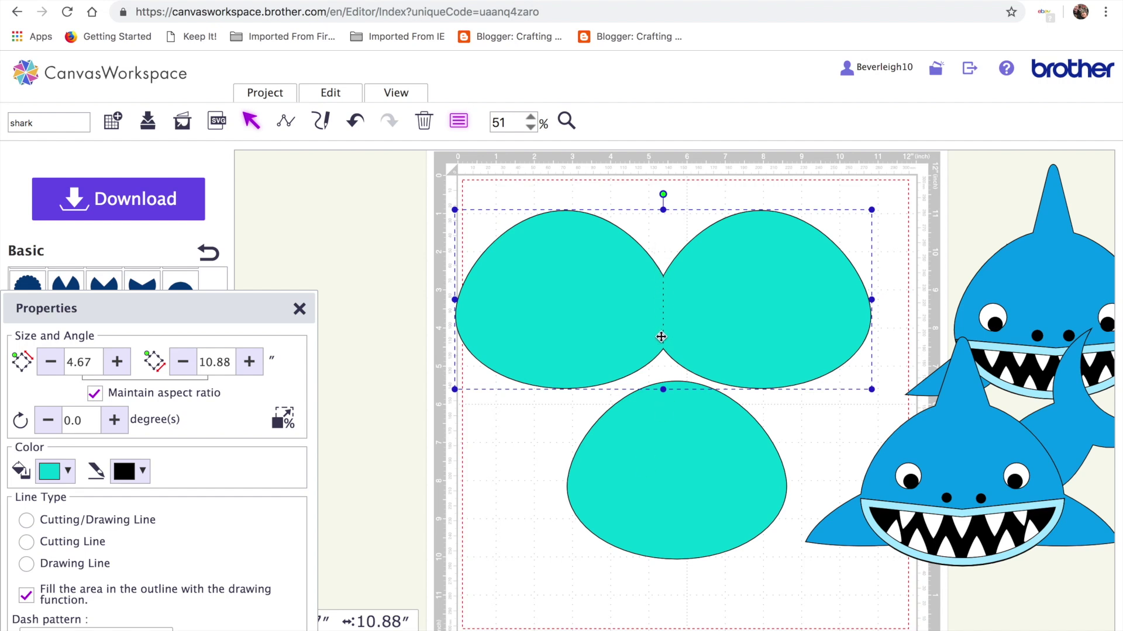
pyautogui.click(690, 473)
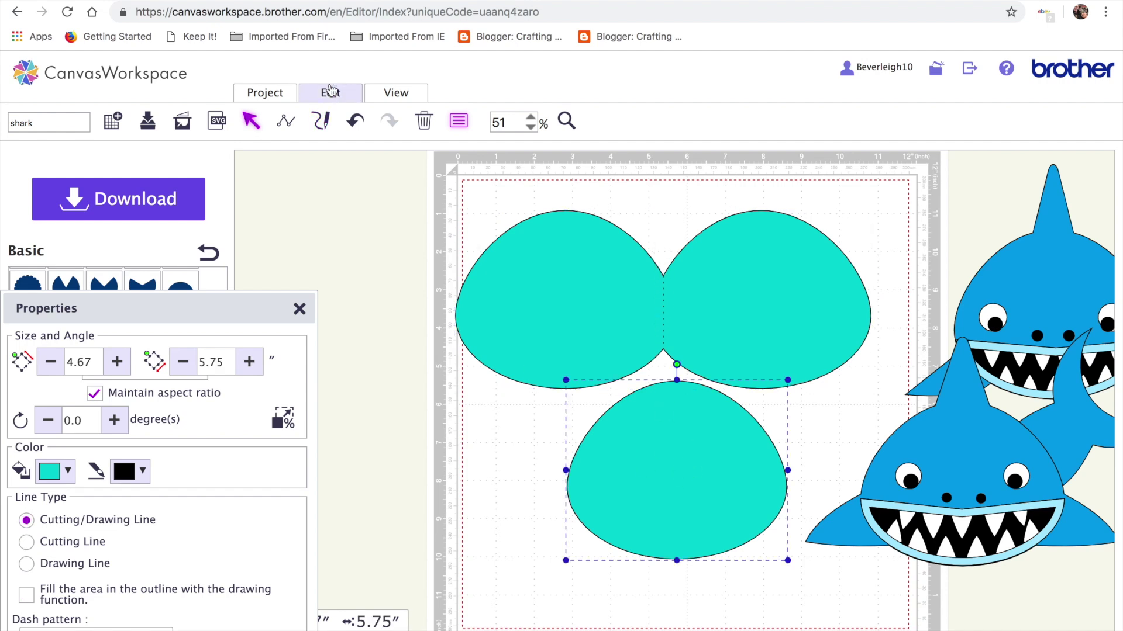
pyautogui.click(330, 95)
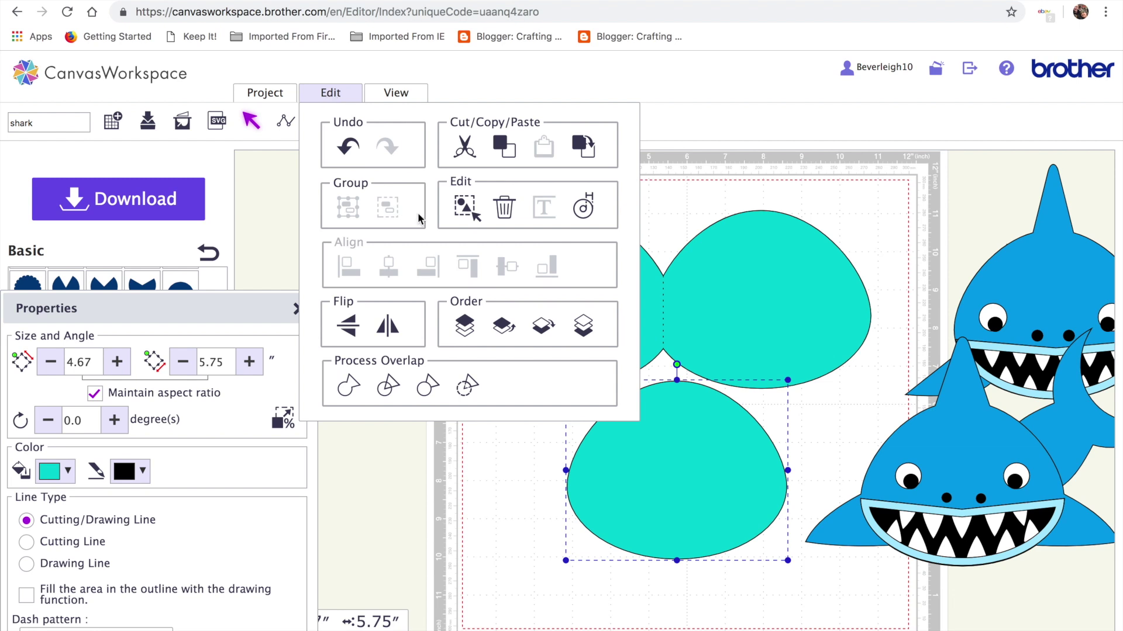
pyautogui.click(471, 326)
pyautogui.moveTo(670, 476); pyautogui.dragTo(754, 310)
pyautogui.click(724, 443)
pyautogui.click(754, 307)
pyautogui.click(328, 93)
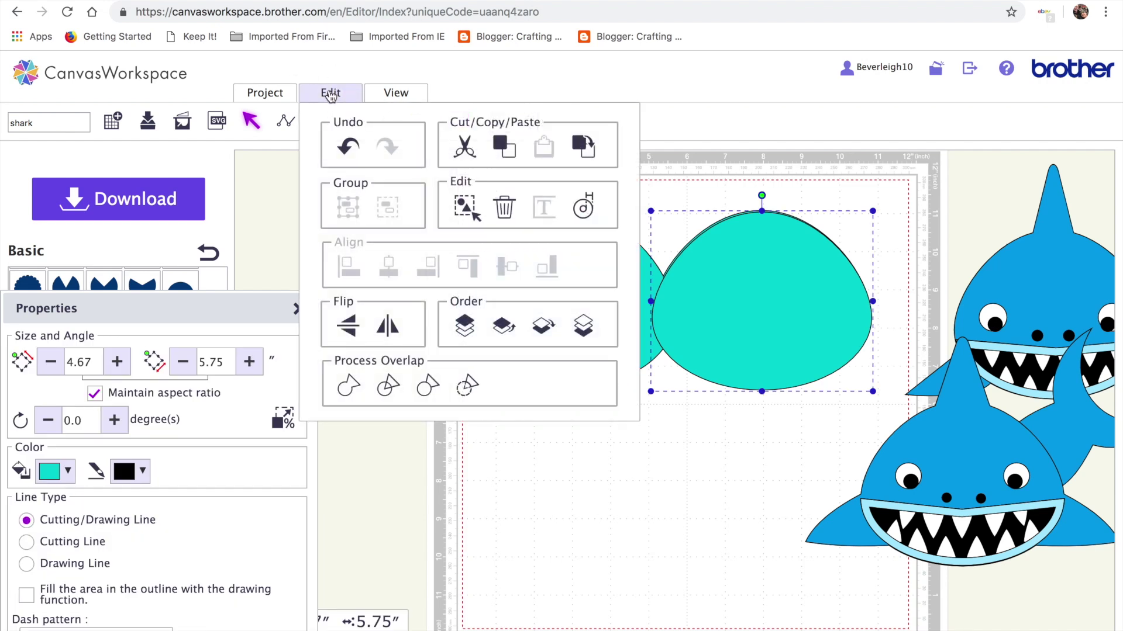
pyautogui.click(571, 217)
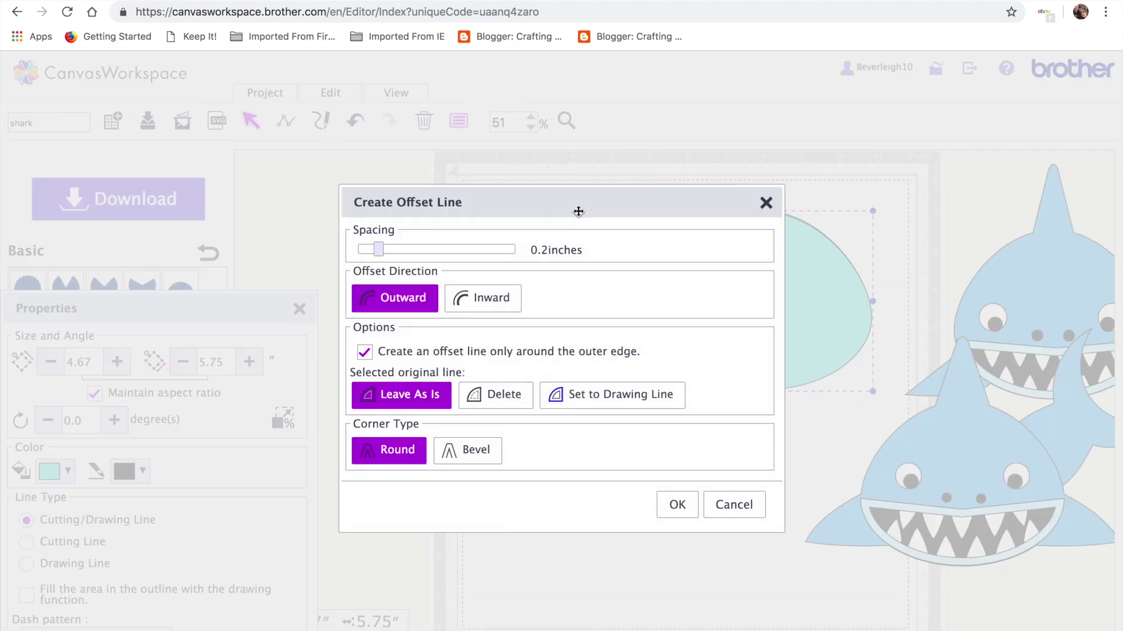
pyautogui.moveTo(378, 249); pyautogui.dragTo(375, 255)
pyautogui.click(766, 203)
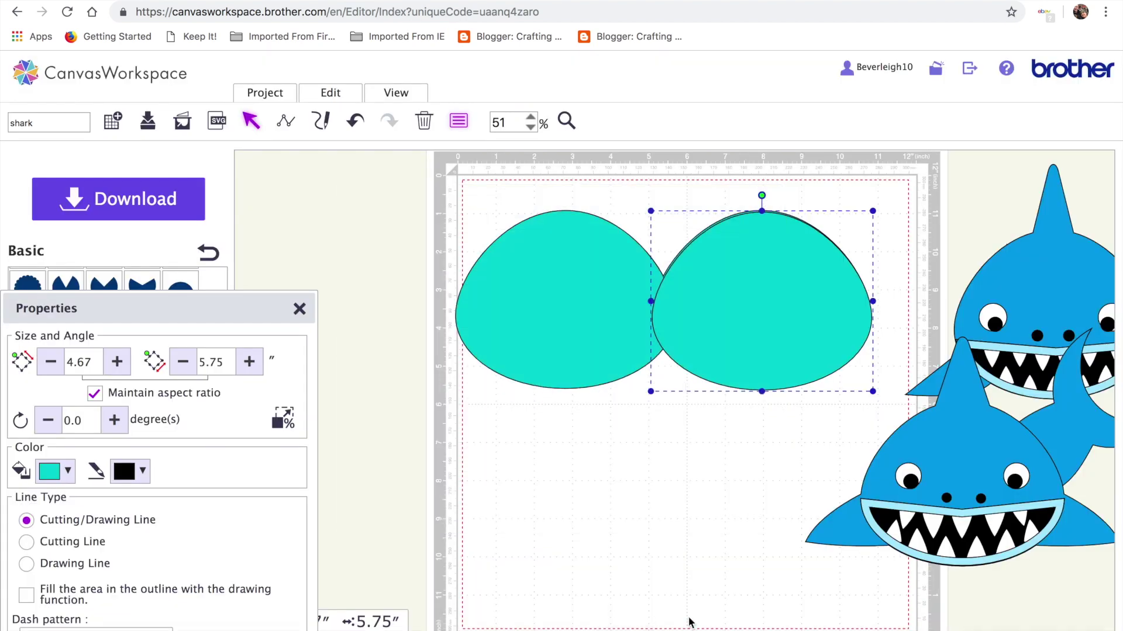
pyautogui.doubleClick(792, 286)
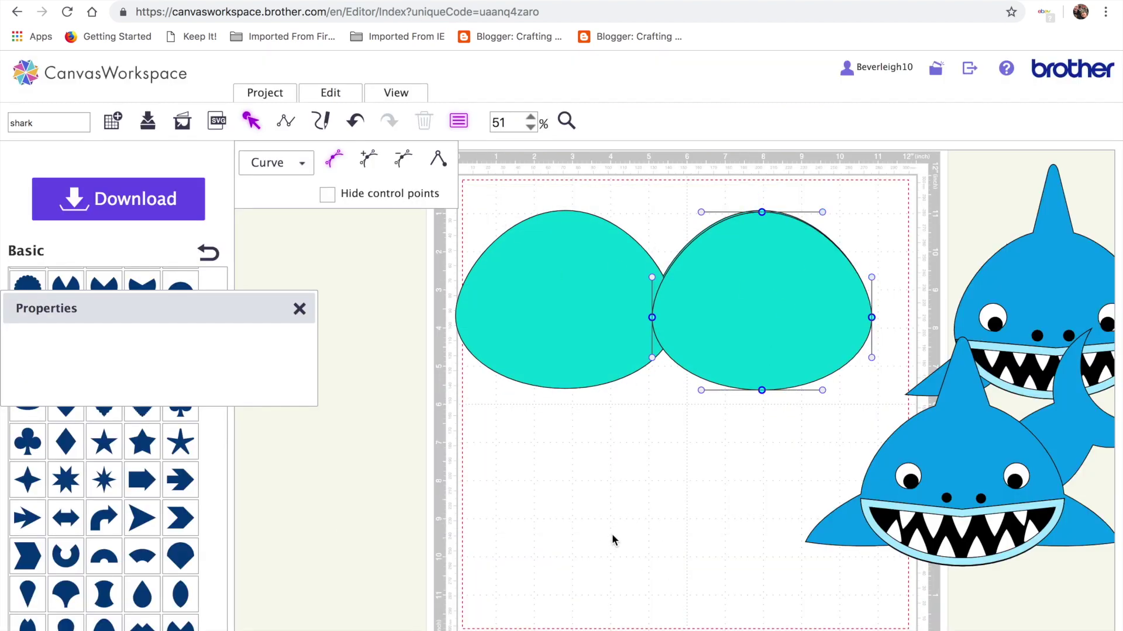
pyautogui.click(614, 539)
# Step: Create an outward offset line around the single egg with 0.08 inches spacing, leaving the original line as is
pyautogui.click(779, 308)
pyautogui.click(342, 102)
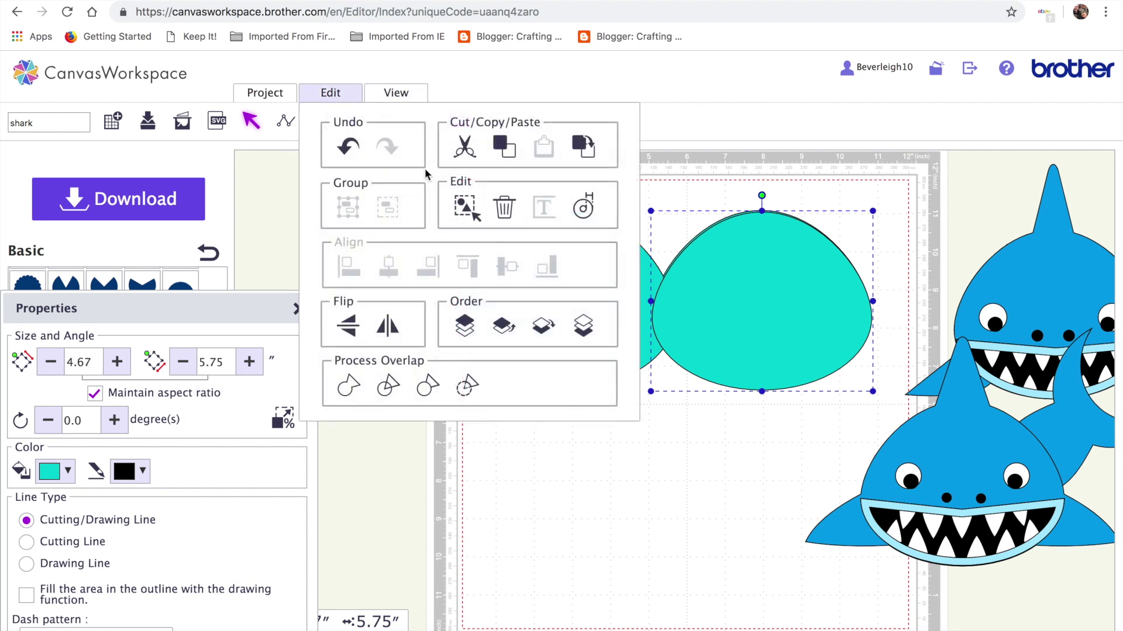
pyautogui.click(590, 205)
pyautogui.moveTo(377, 251); pyautogui.dragTo(363, 251)
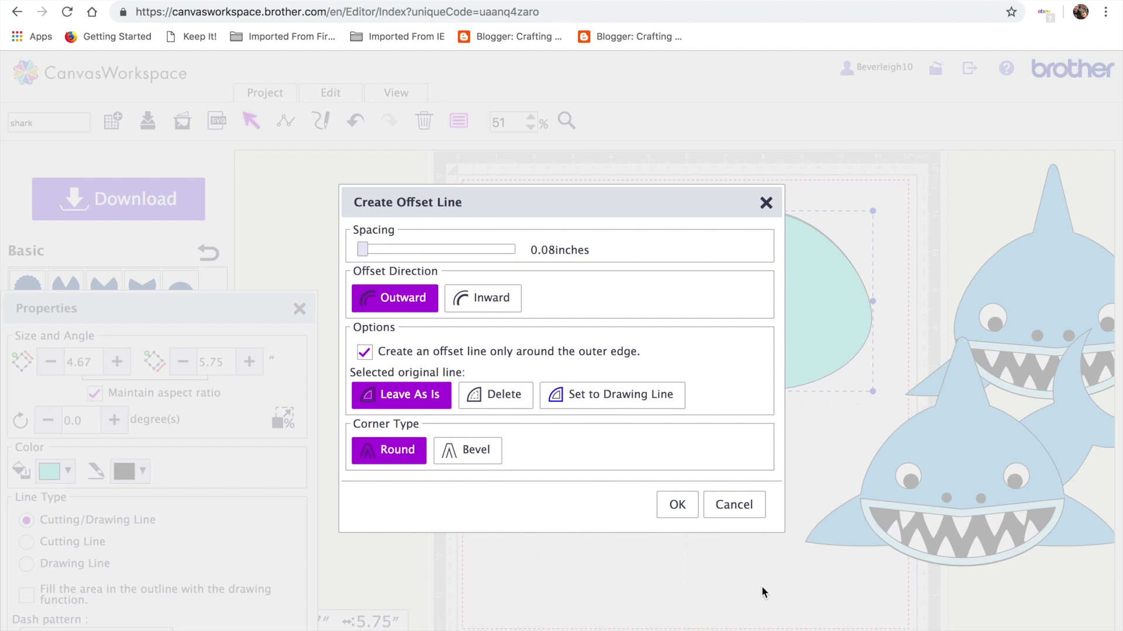
pyautogui.click(682, 510)
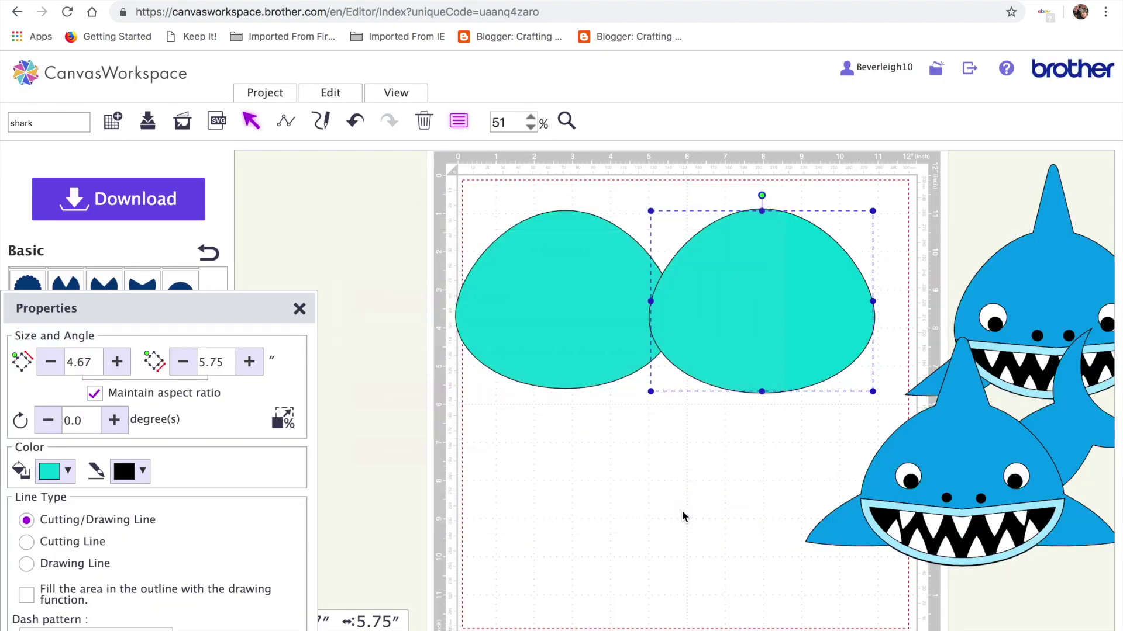
# Step: Move the original egg and its offset copy below the card base, with the larger one pulled out to the left
pyautogui.moveTo(753, 339); pyautogui.dragTo(672, 483)
pyautogui.moveTo(794, 305); pyautogui.dragTo(723, 426)
pyautogui.click(772, 531)
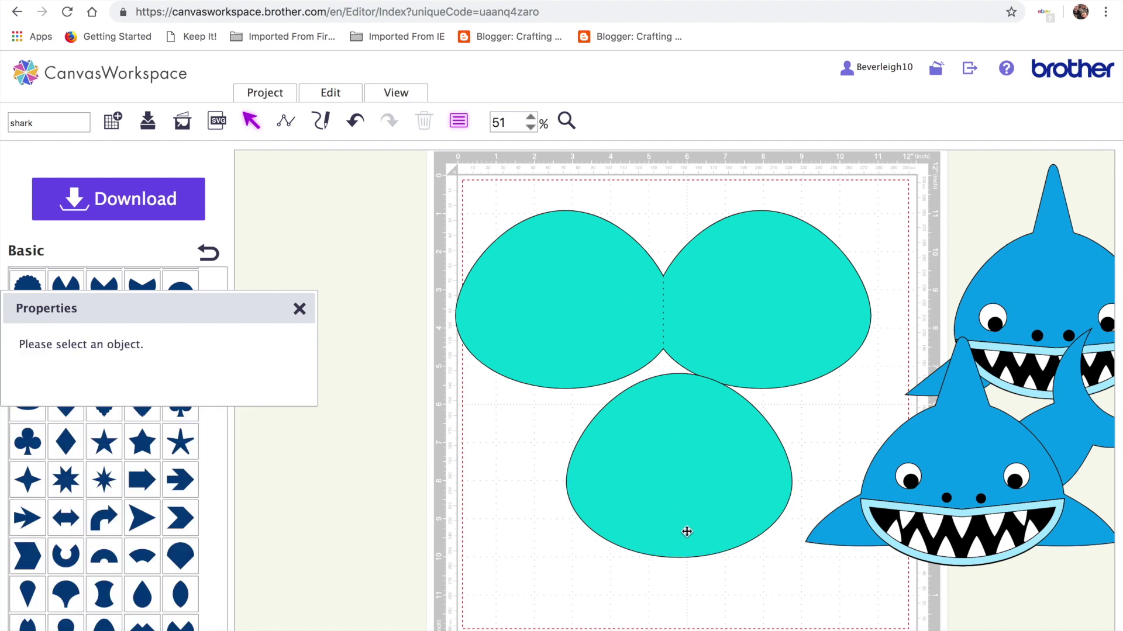
pyautogui.click(636, 499)
pyautogui.click(453, 278)
pyautogui.moveTo(587, 514); pyautogui.dragTo(467, 512)
# Step: Bring the smaller egg forward and centre it on top of the larger offset egg
pyautogui.click(687, 464)
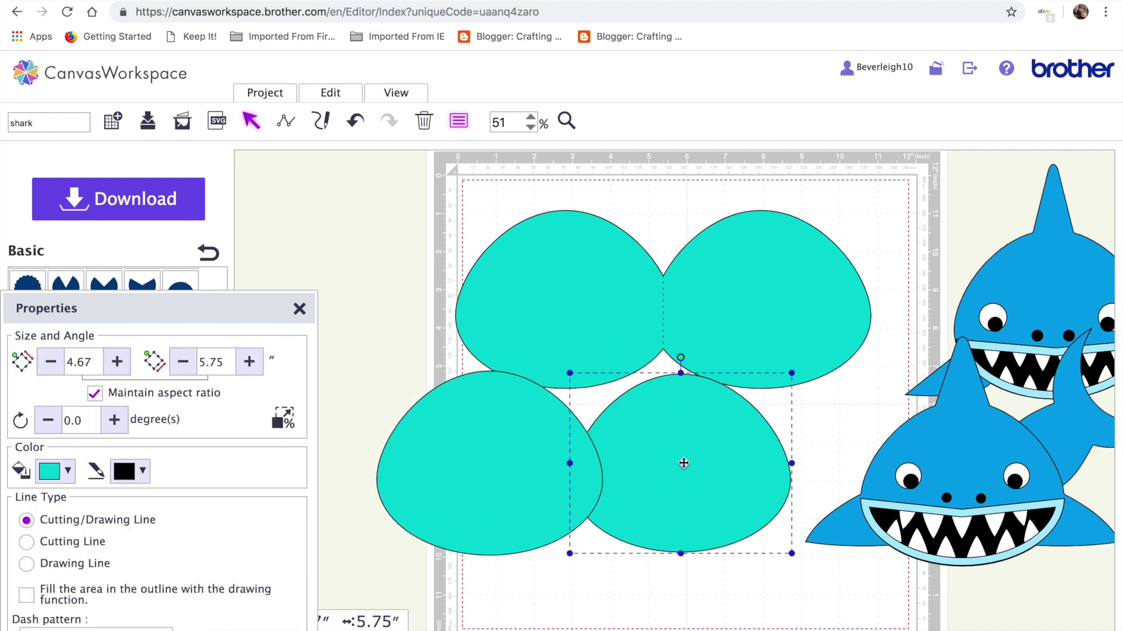
pyautogui.click(502, 457)
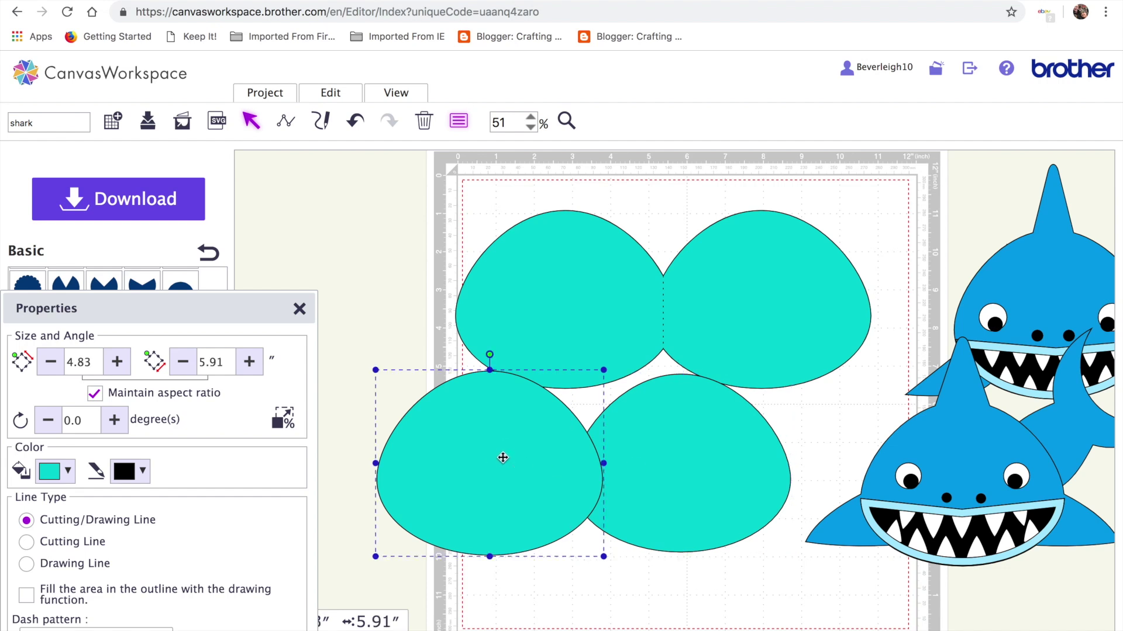
pyautogui.click(682, 454)
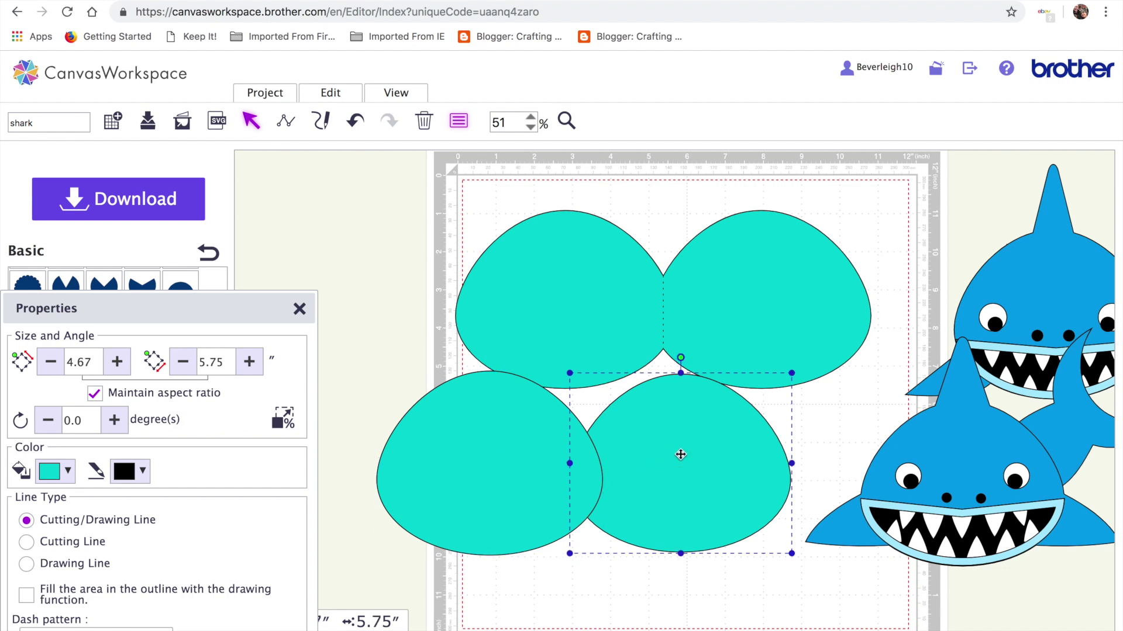
pyautogui.doubleClick(682, 453)
pyautogui.click(608, 594)
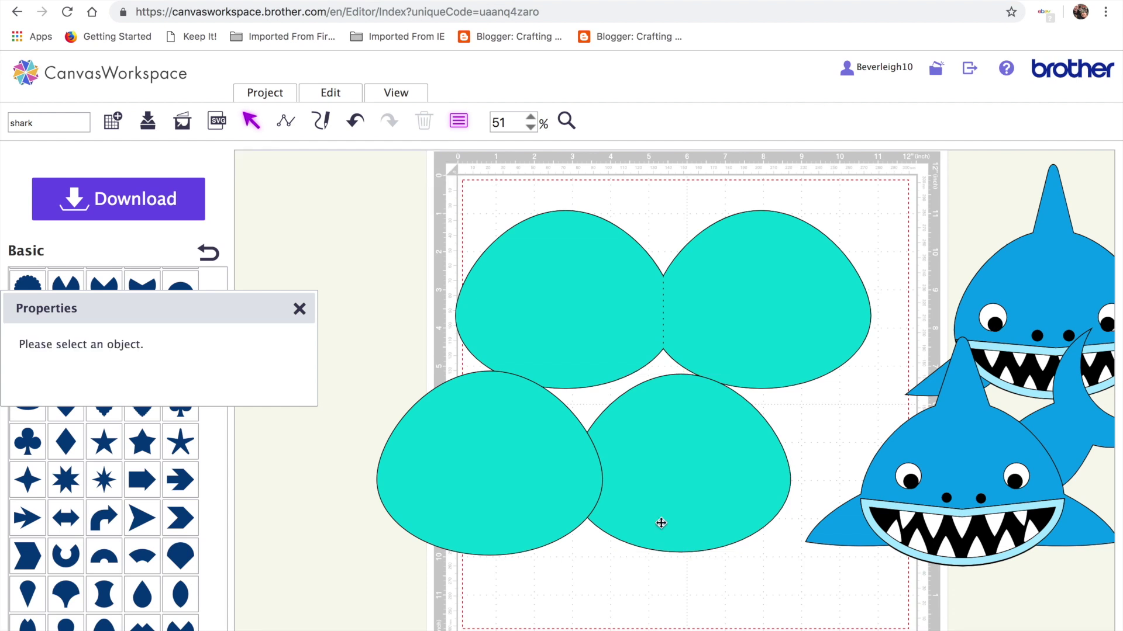
pyautogui.click(706, 460)
pyautogui.click(331, 94)
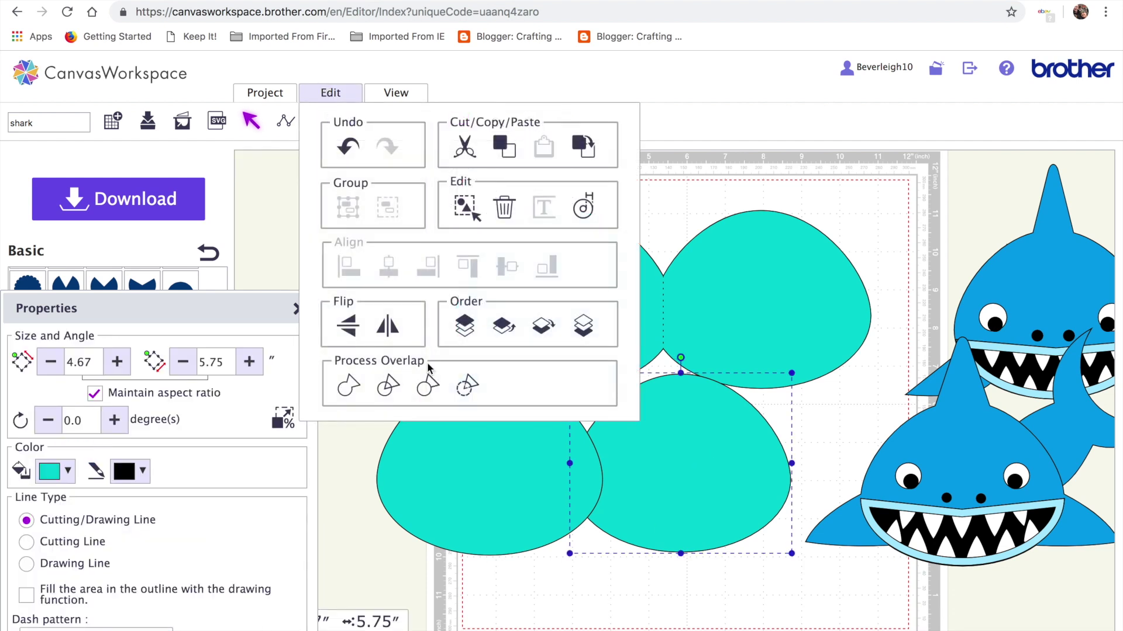
pyautogui.click(501, 329)
pyautogui.moveTo(626, 427); pyautogui.dragTo(456, 427)
# Step: Move the two nested eggs together onto the right half of the card base
pyautogui.moveTo(695, 595); pyautogui.dragTo(506, 494)
pyautogui.moveTo(530, 366); pyautogui.dragTo(717, 282)
pyautogui.click(658, 429)
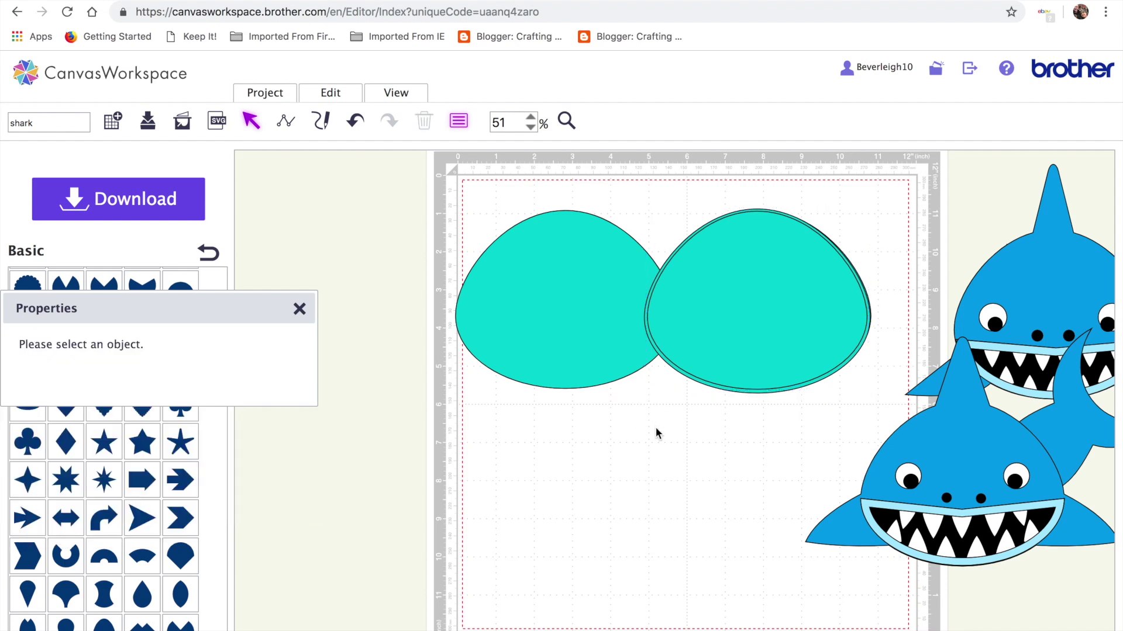
# Step: Fill the inner egg on the right half with bright cyan and nudge the card base slightly left to line up
pyautogui.click(765, 295)
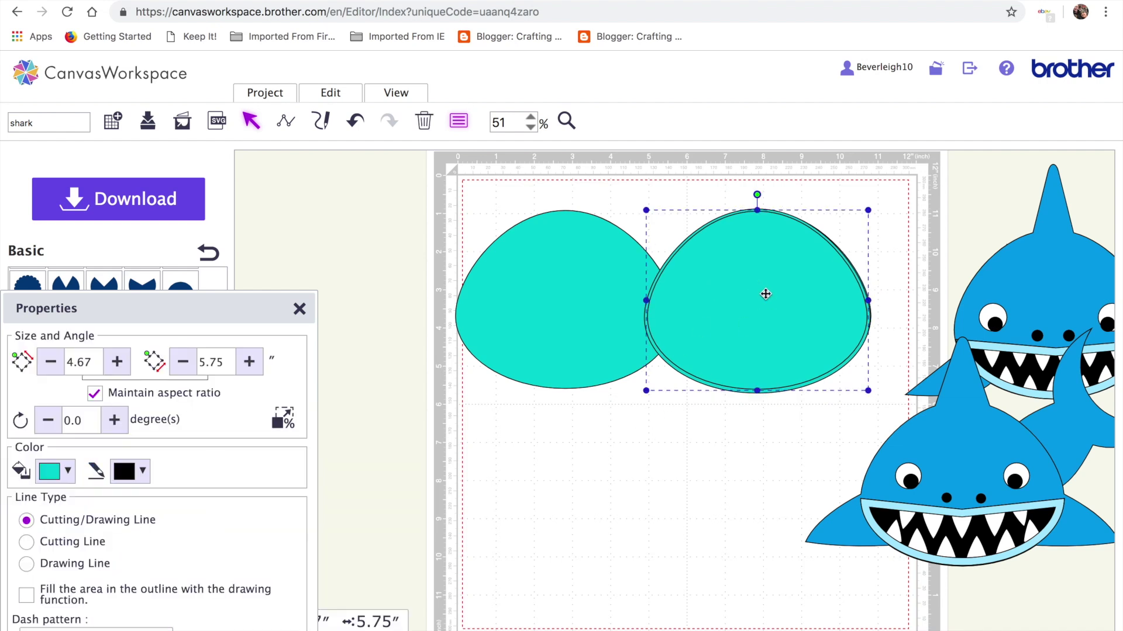
pyautogui.click(68, 471)
pyautogui.click(163, 322)
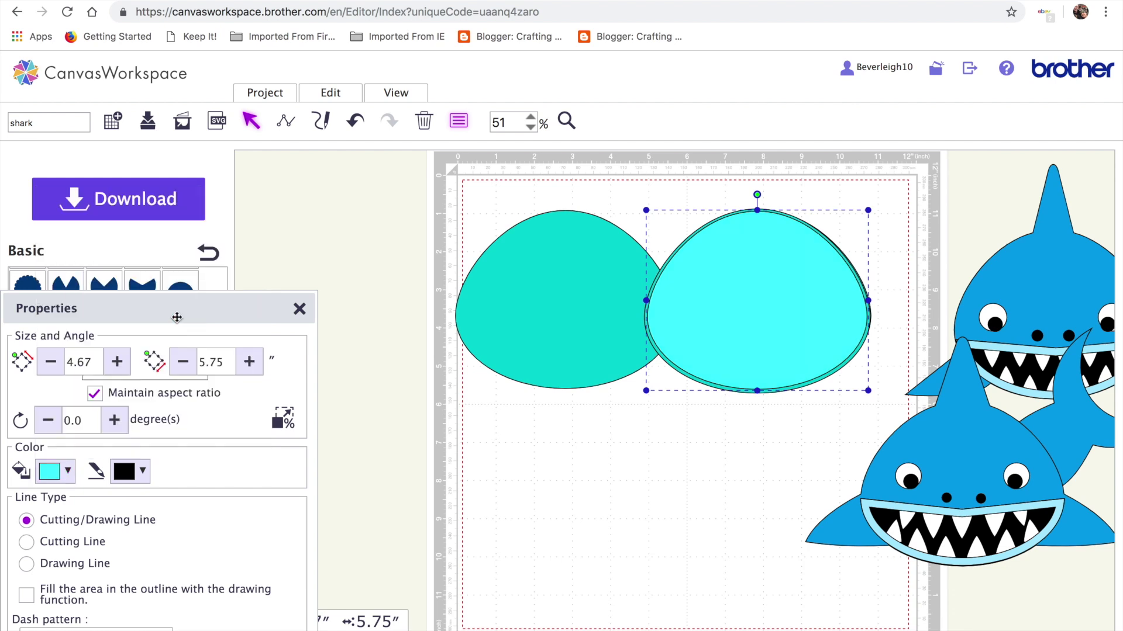
pyautogui.click(596, 483)
pyautogui.click(735, 306)
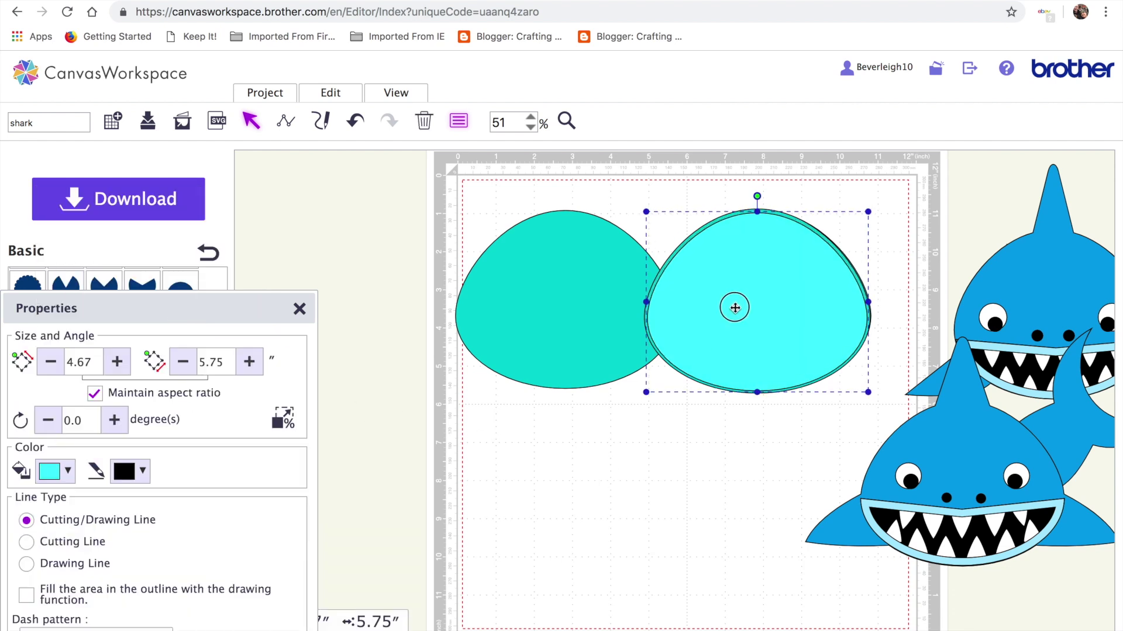
pyautogui.click(709, 464)
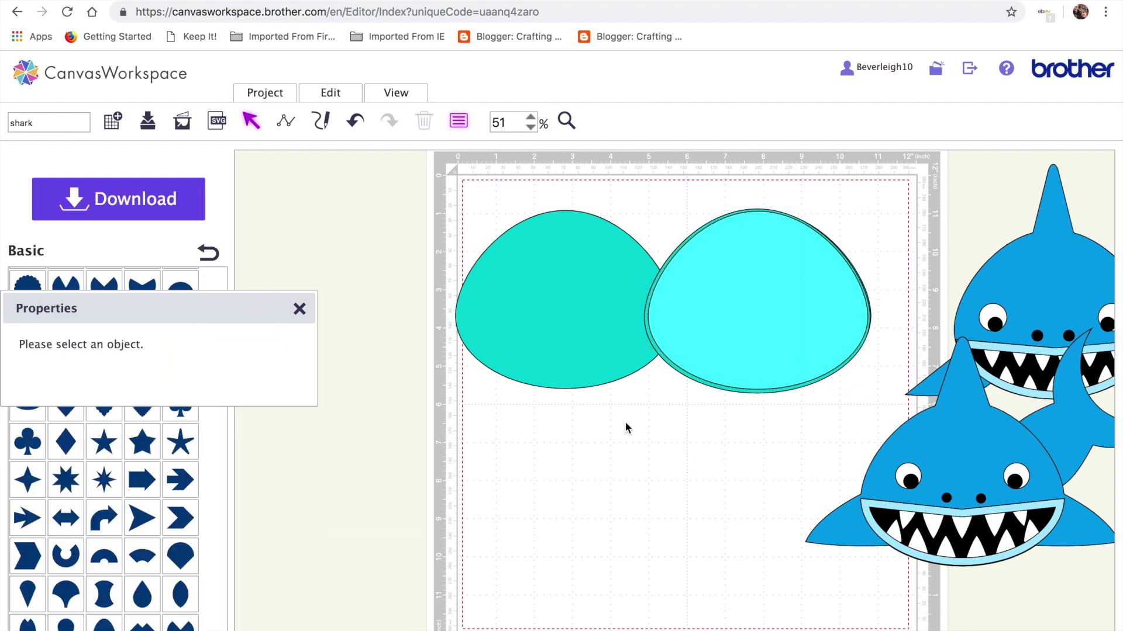
pyautogui.click(588, 289)
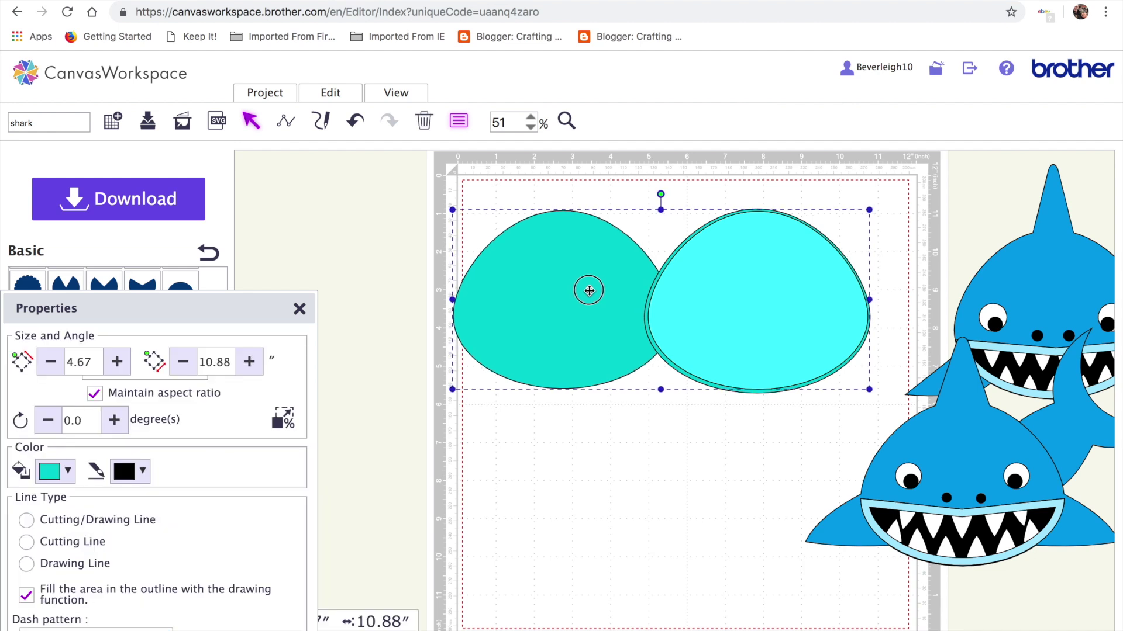
pyautogui.click(677, 548)
# Step: Scale the smaller shark down to about 3.34 by 5.12 inches and place it just below the right-hand egg
pyautogui.moveTo(956, 453); pyautogui.dragTo(686, 474)
pyautogui.moveTo(538, 356); pyautogui.dragTo(709, 417)
pyautogui.moveTo(782, 427)
pyautogui.mouseDown()
pyautogui.moveTo(782, 391)
pyautogui.moveTo(780, 431)
pyautogui.mouseUp()
# Step: Bring the shark to the front, centre it on the cyan egg and shrink it to about 3.02 by 4.63 inches
pyautogui.click(330, 92)
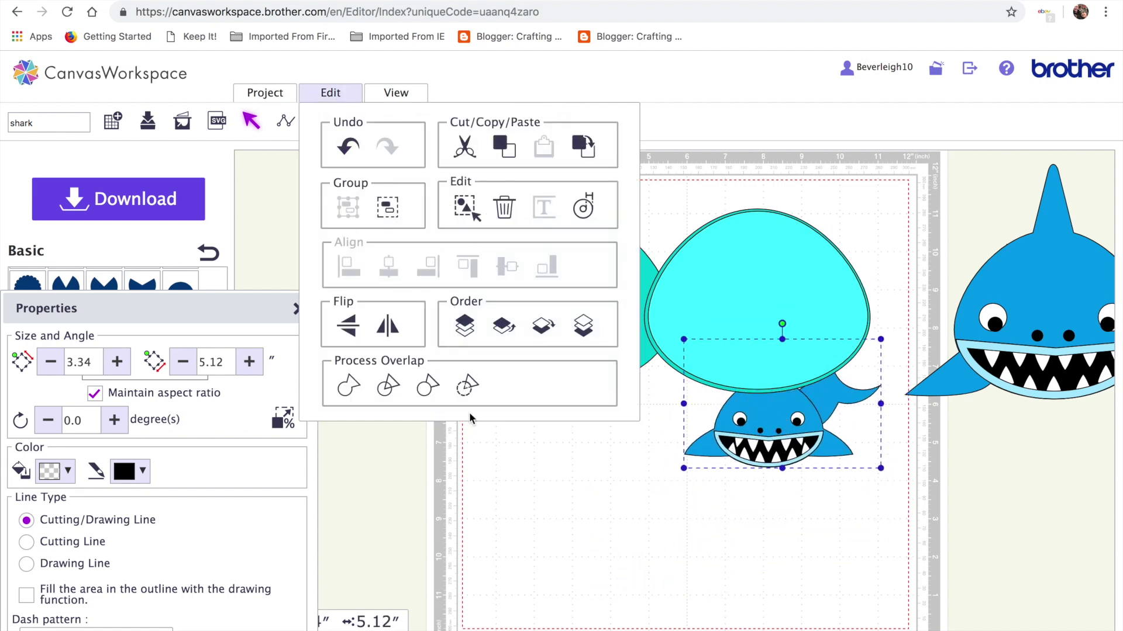
pyautogui.click(472, 332)
pyautogui.moveTo(765, 448); pyautogui.dragTo(745, 348)
pyautogui.moveTo(662, 238); pyautogui.dragTo(681, 241)
pyautogui.moveTo(758, 326); pyautogui.dragTo(753, 327)
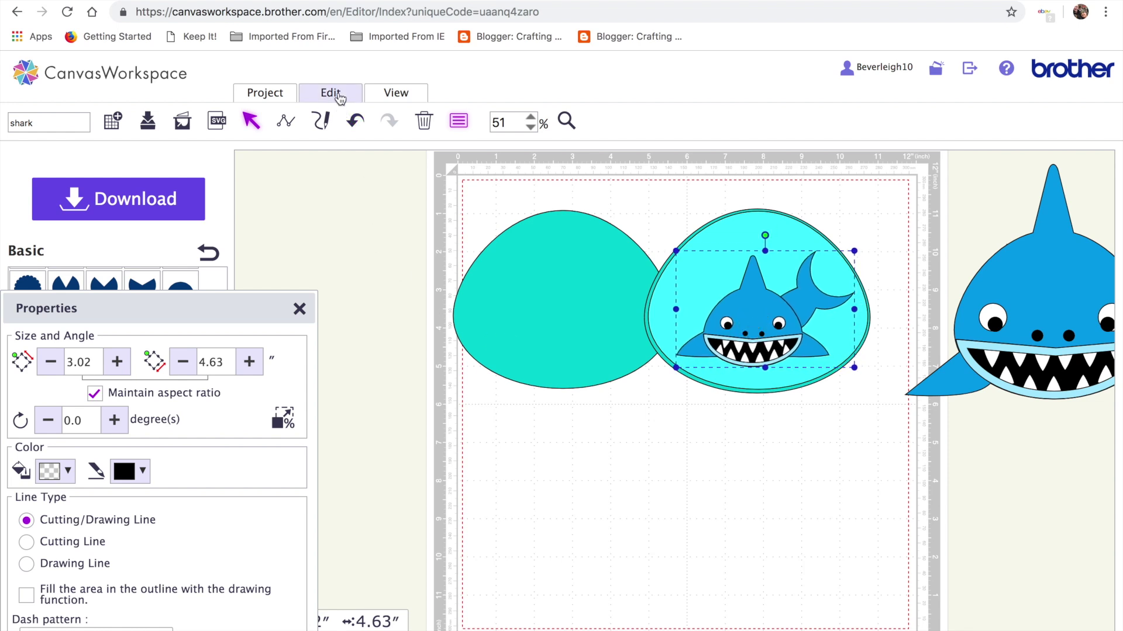
# Step: Ungroup the shark on the cyan egg into its separate parts and clear the selection
pyautogui.click(338, 94)
pyautogui.click(389, 209)
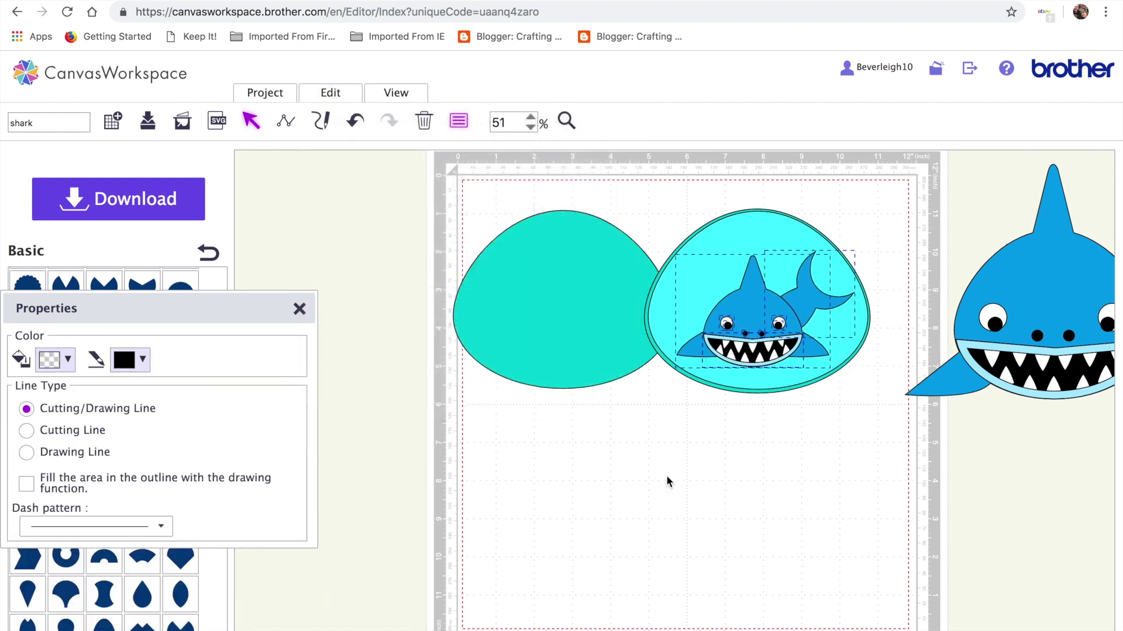
pyautogui.click(722, 418)
# Step: Select the small shark's left nostril to check its size, and open a new browser tab
pyautogui.click(747, 334)
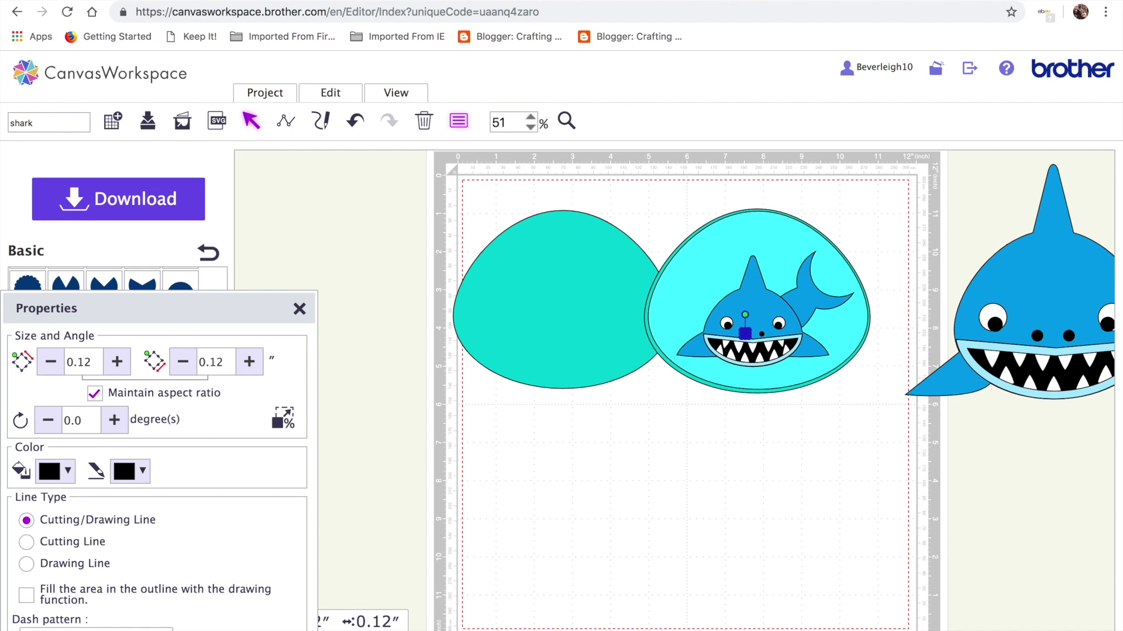
pyautogui.hotkey('ctrl', 't')
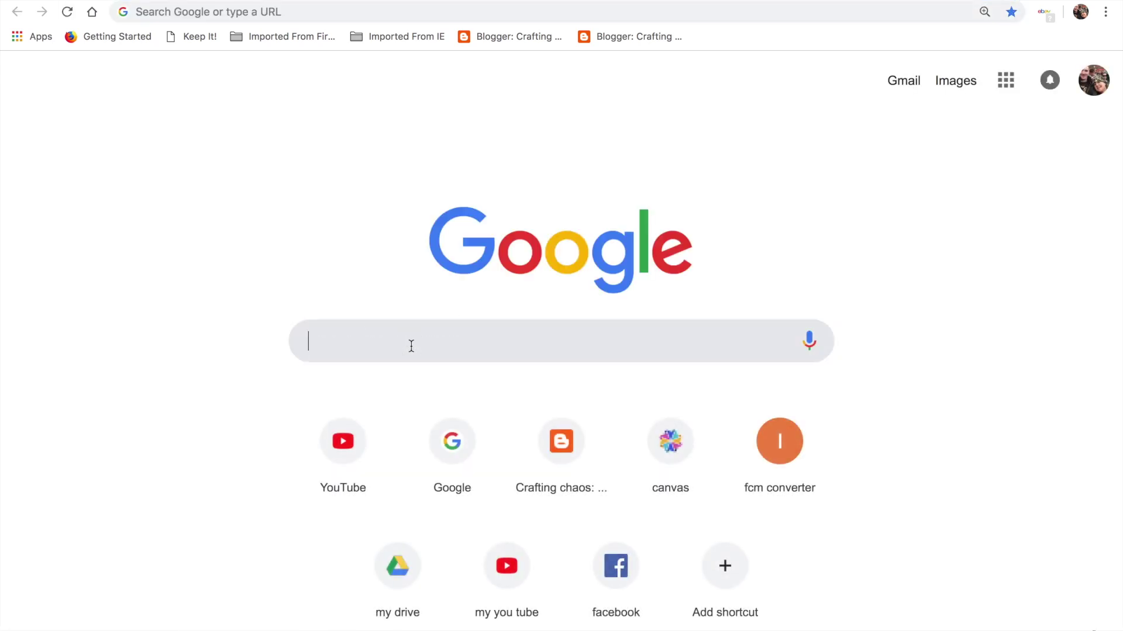
pyautogui.write('o.1')
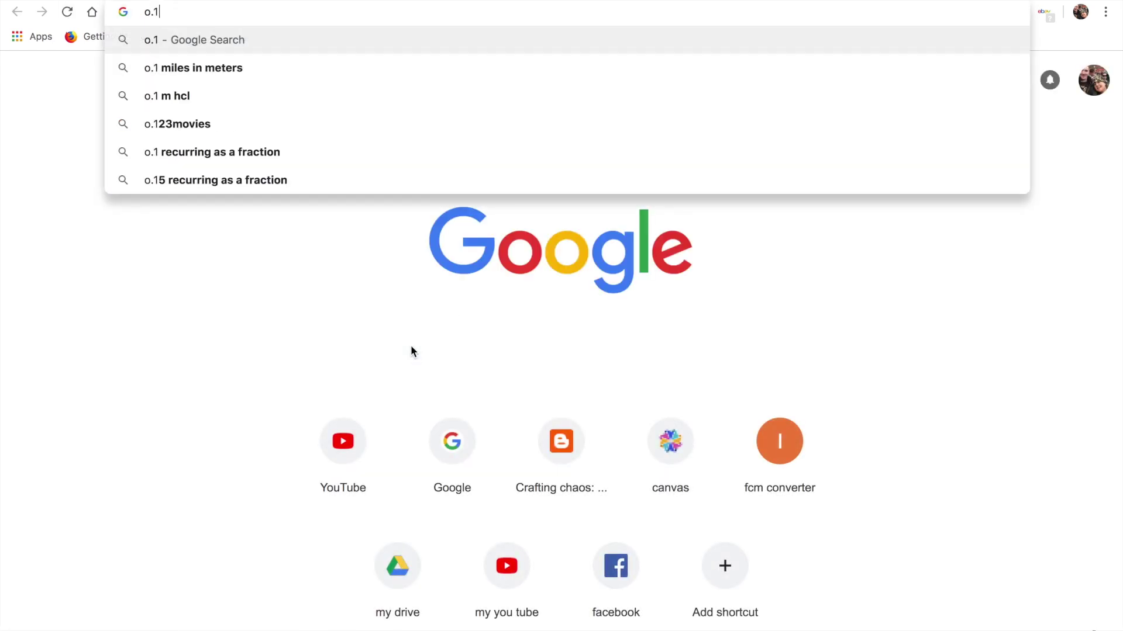
pyautogui.write('2 in')
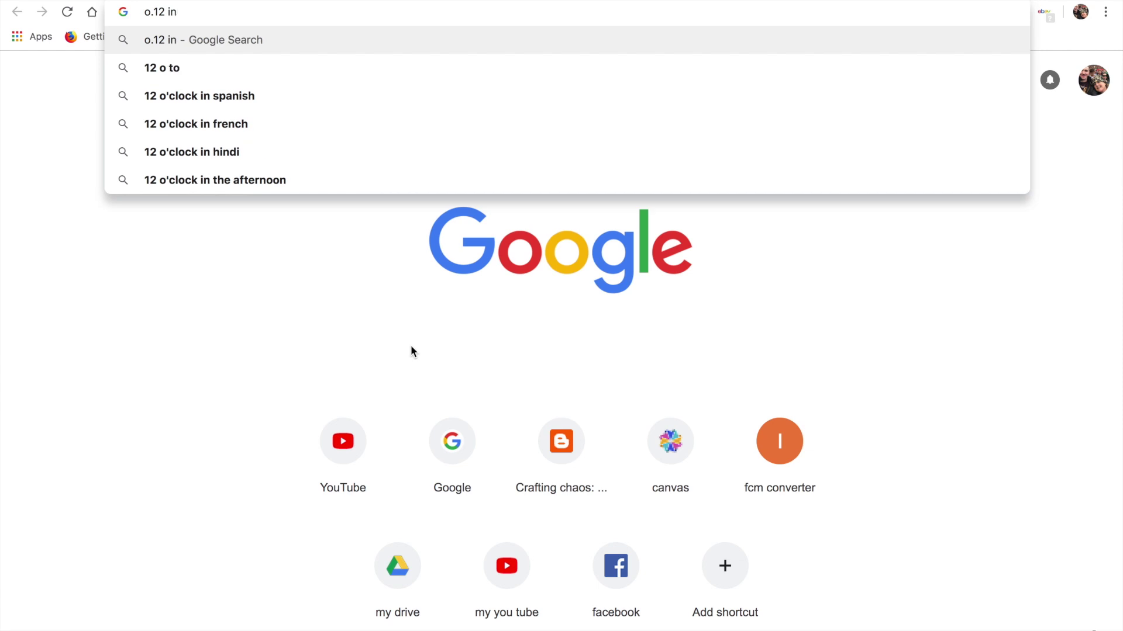
pyautogui.press('BackSpace')
pyautogui.press('BackSpace')
pyautogui.press('BackSpace')
pyautogui.press('BackSpace')
pyautogui.press('BackSpace')
pyautogui.press('BackSpace')
pyautogui.press('BackSpace')
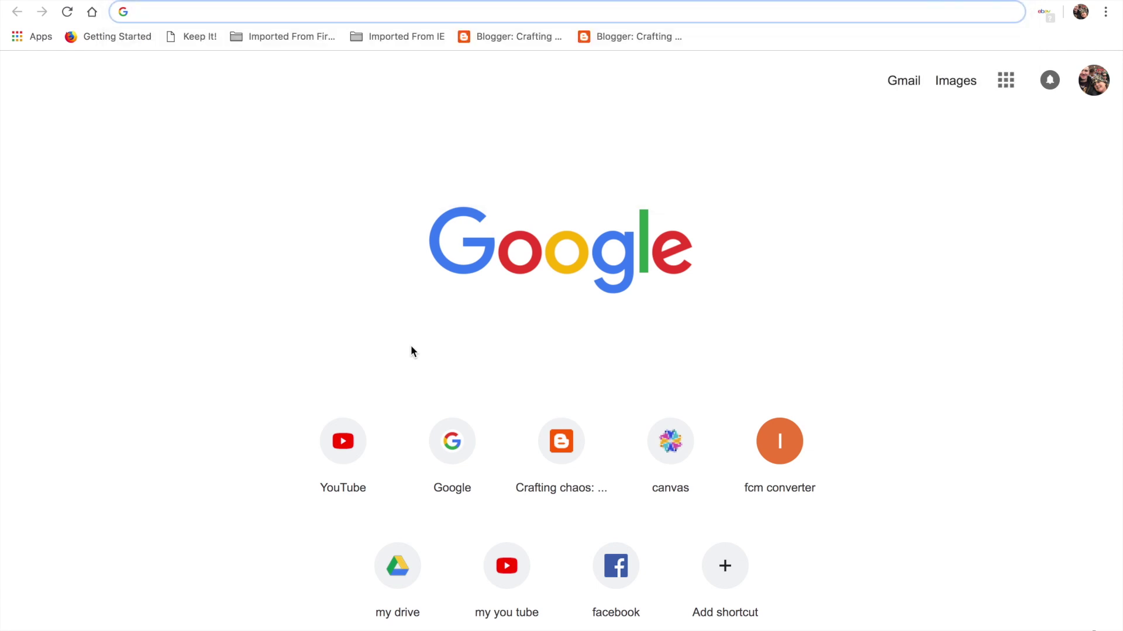
# Step: Search the web for "0.12 in to mm", then return to the card design and deselect the nostril
pyautogui.write('0.12')
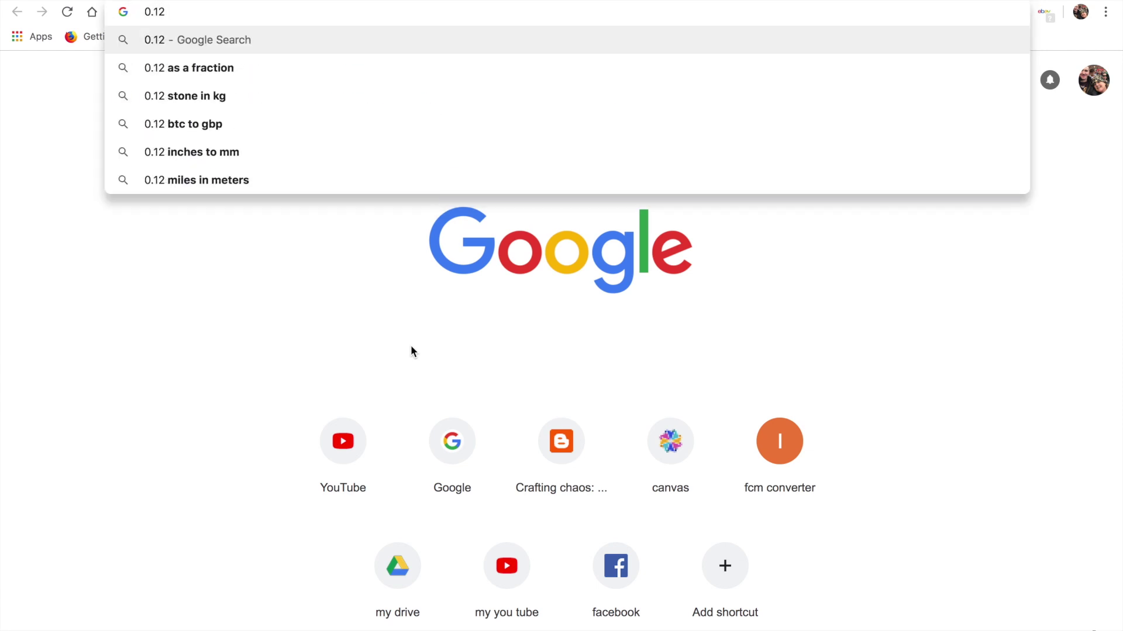
pyautogui.write(' in')
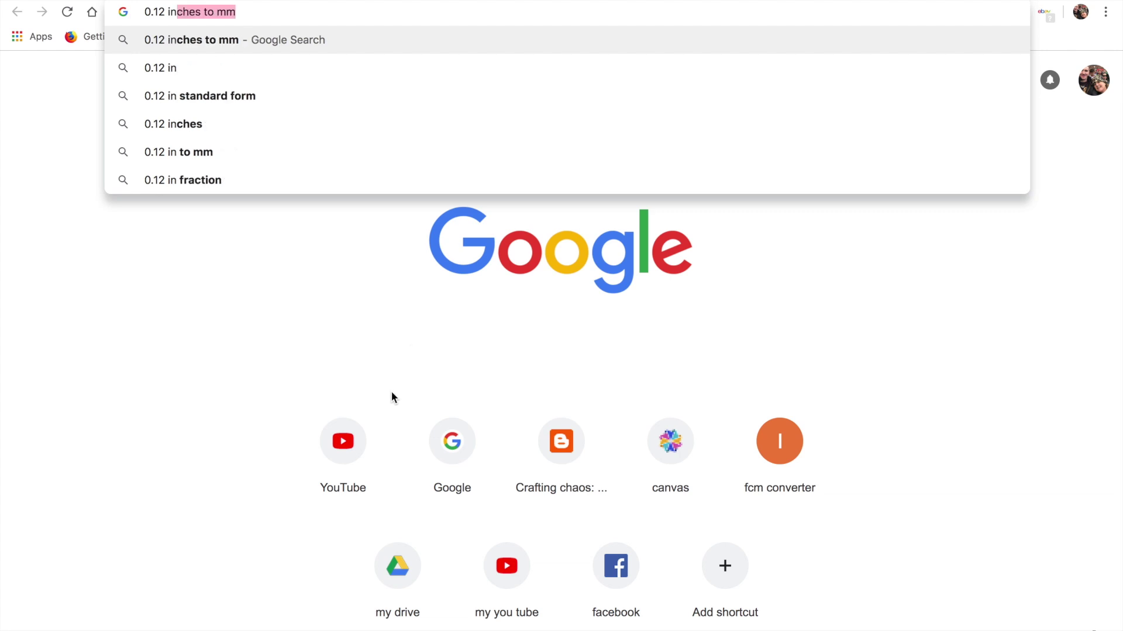
pyautogui.click(181, 151)
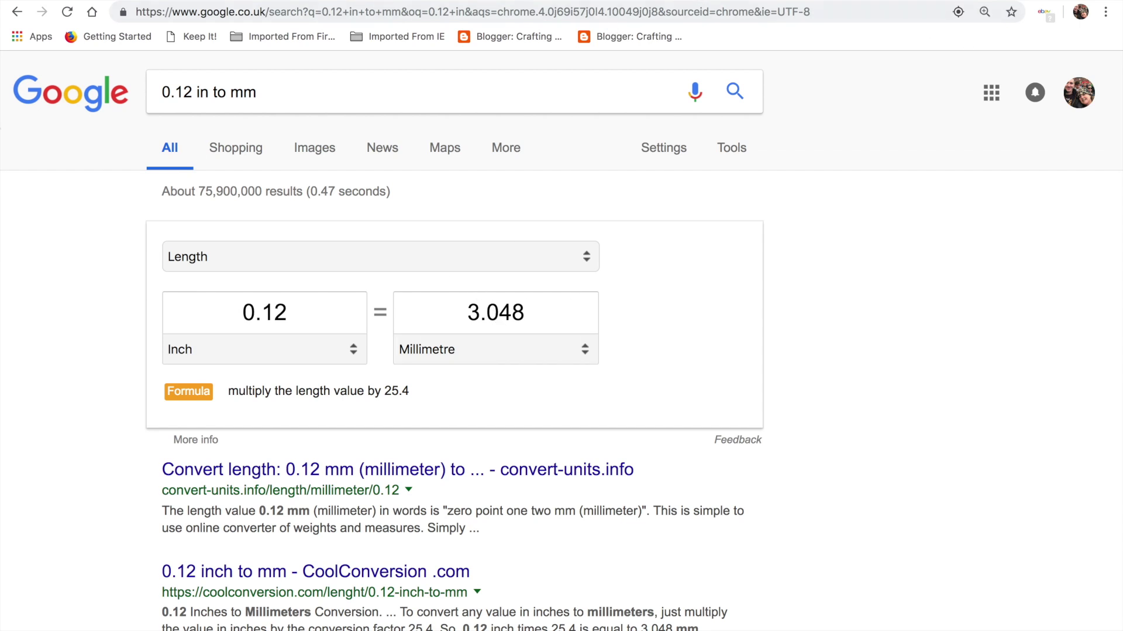
pyautogui.moveTo(269, 1)
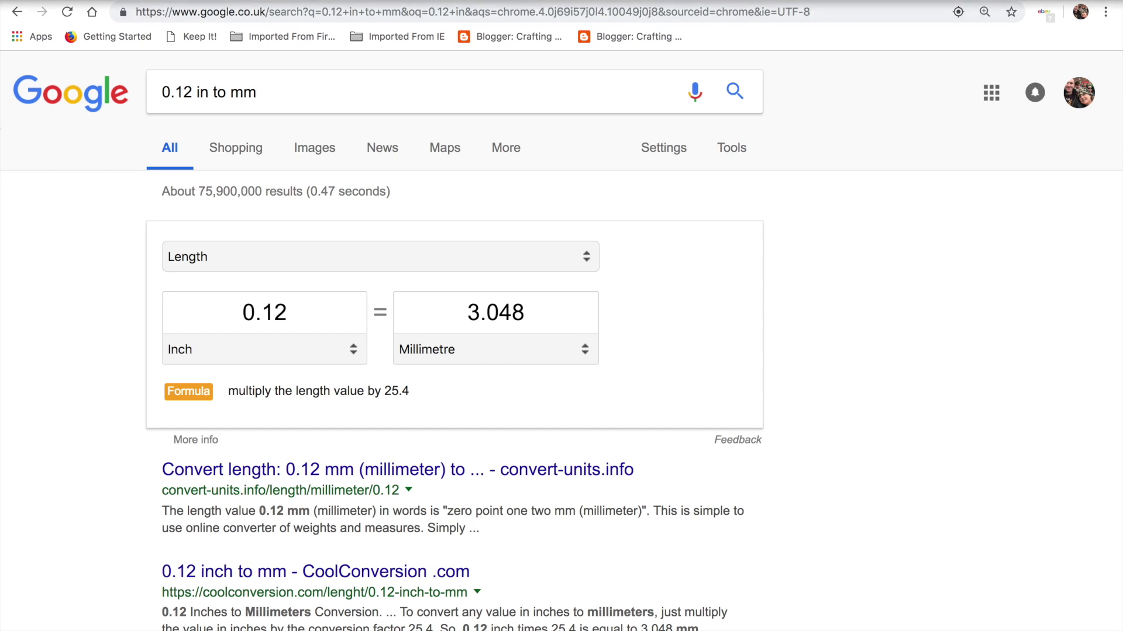
pyautogui.click(74, 18)
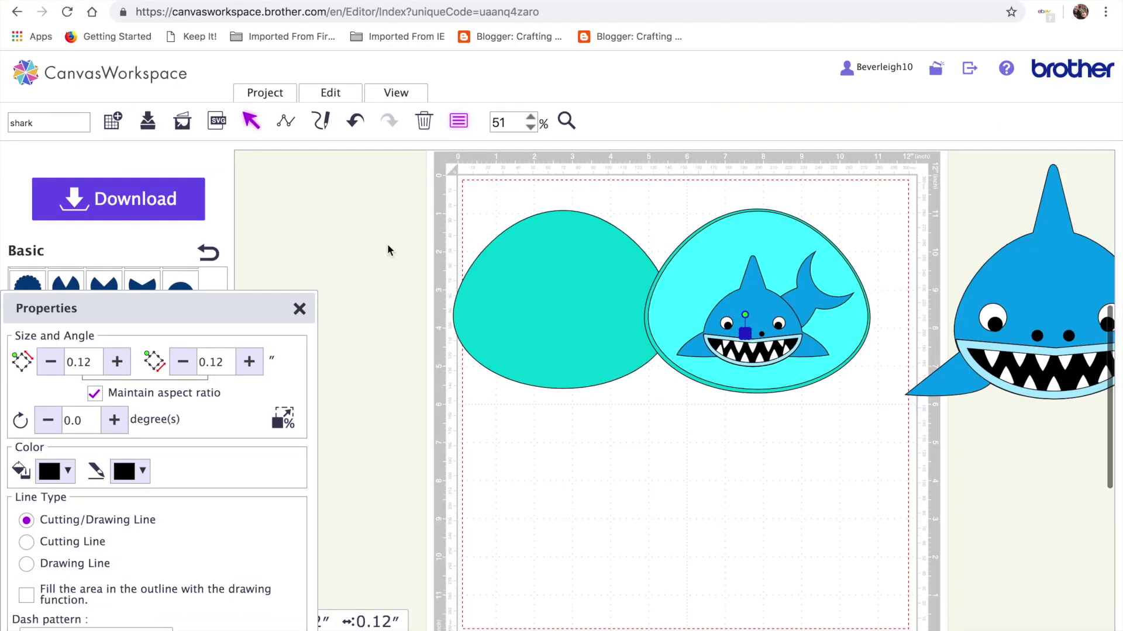
pyautogui.click(774, 489)
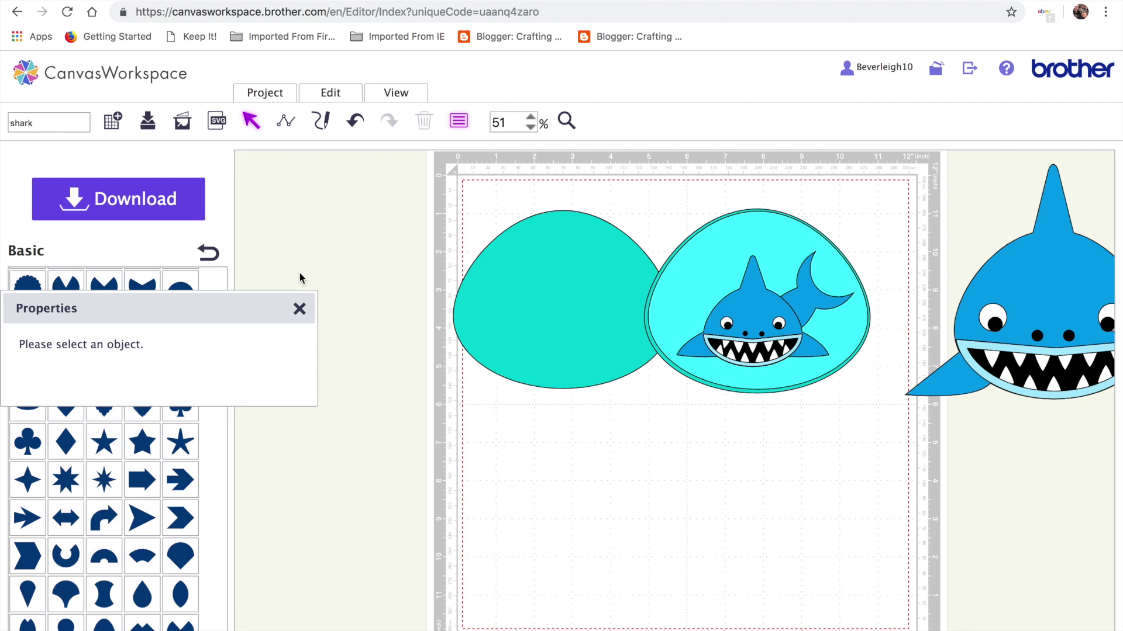
# Step: Leave the browser's full-screen mode and launch the Brother ScanNCut Type Converter
pyautogui.moveTo(52, 1)
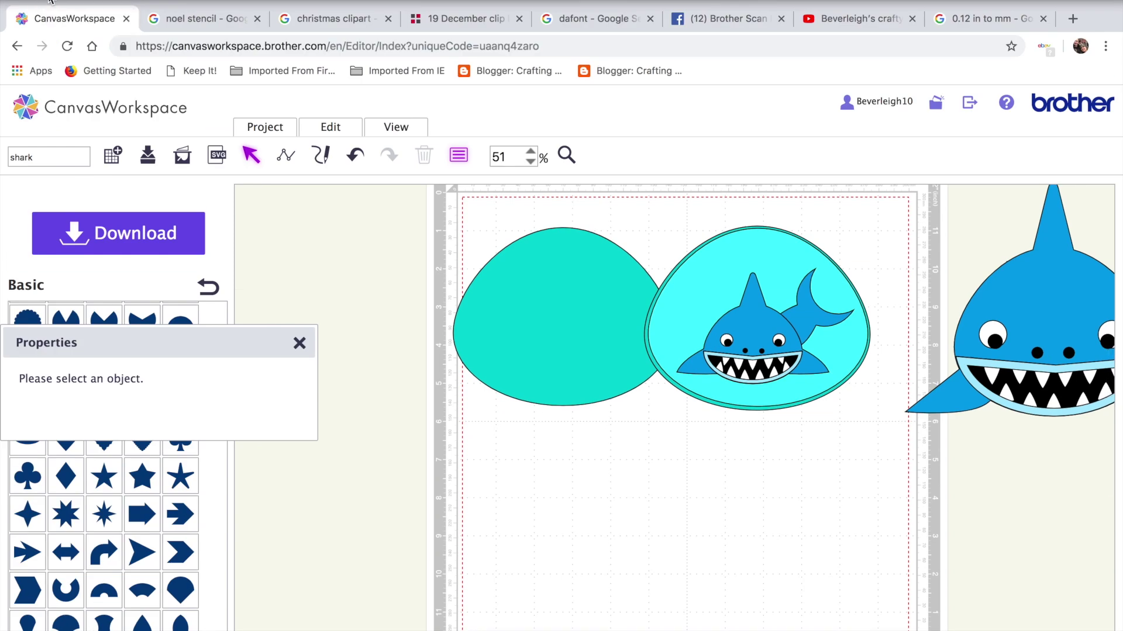
pyautogui.press('ctrl+super+f')
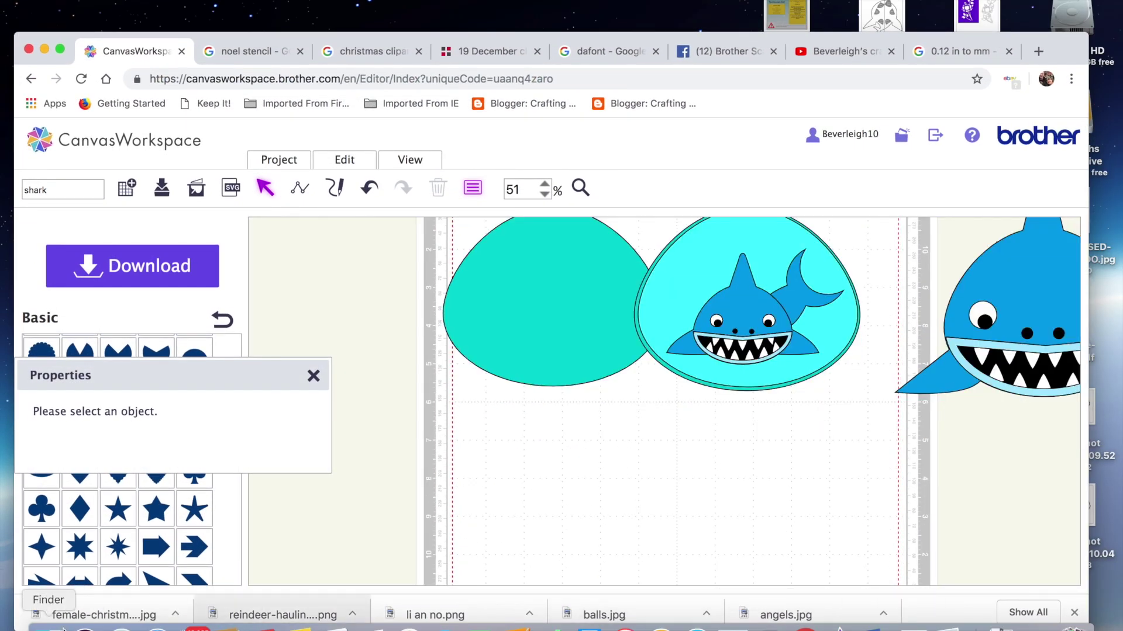
pyautogui.click(121, 627)
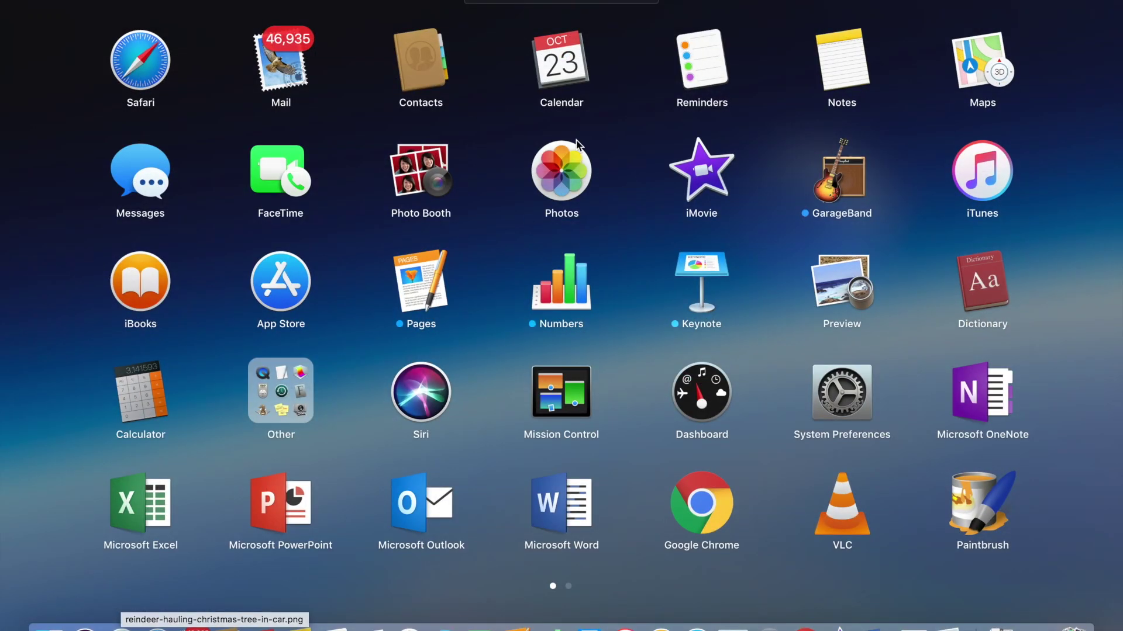
pyautogui.hscroll(3, 577, 141)
pyautogui.click(271, 75)
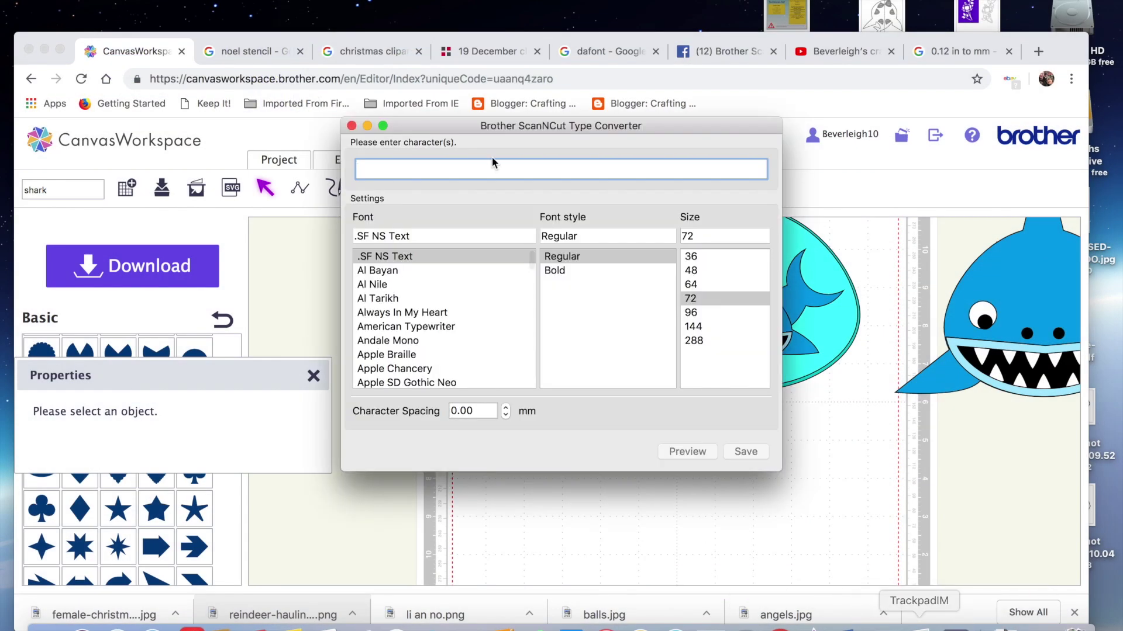
# Step: Enter the text "You're Jawsome" and set its font to Europe Underground
pyautogui.write("You're Pawsome")
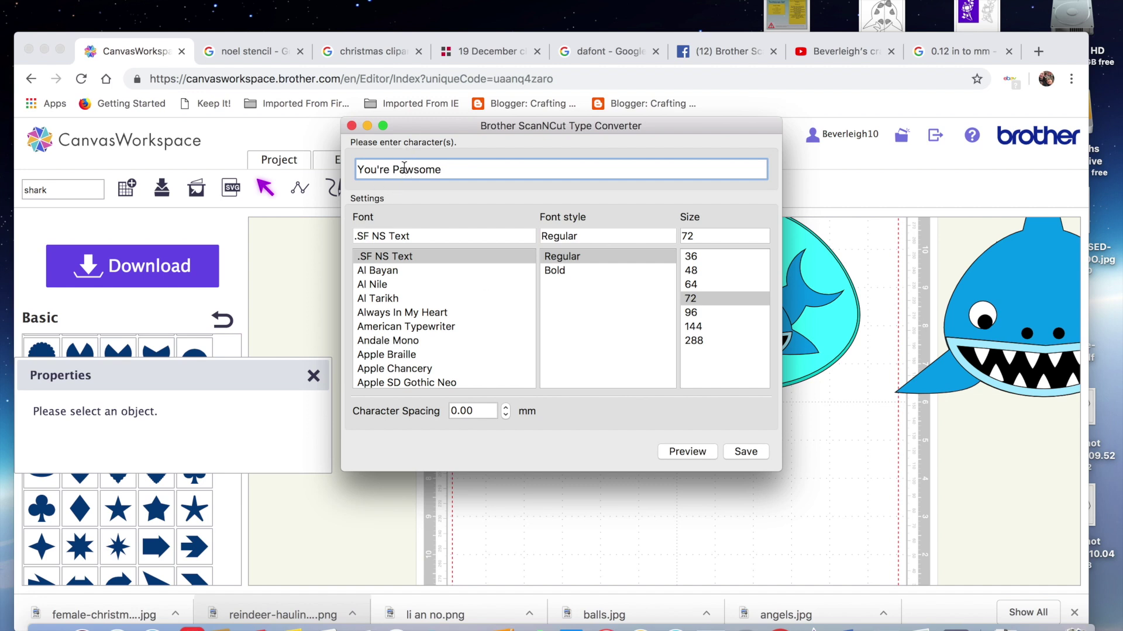
pyautogui.press('BackSpace')
pyautogui.write('J')
pyautogui.scroll(-15, 420, 326)
pyautogui.scroll(-20, 420, 325)
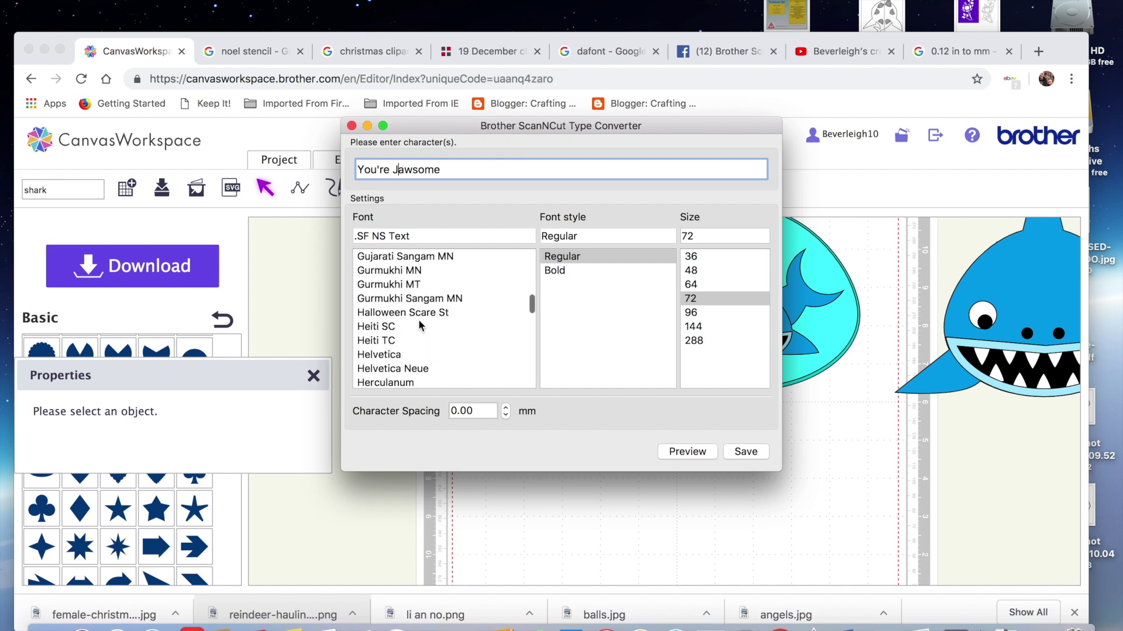
pyautogui.scroll(5, 419, 325)
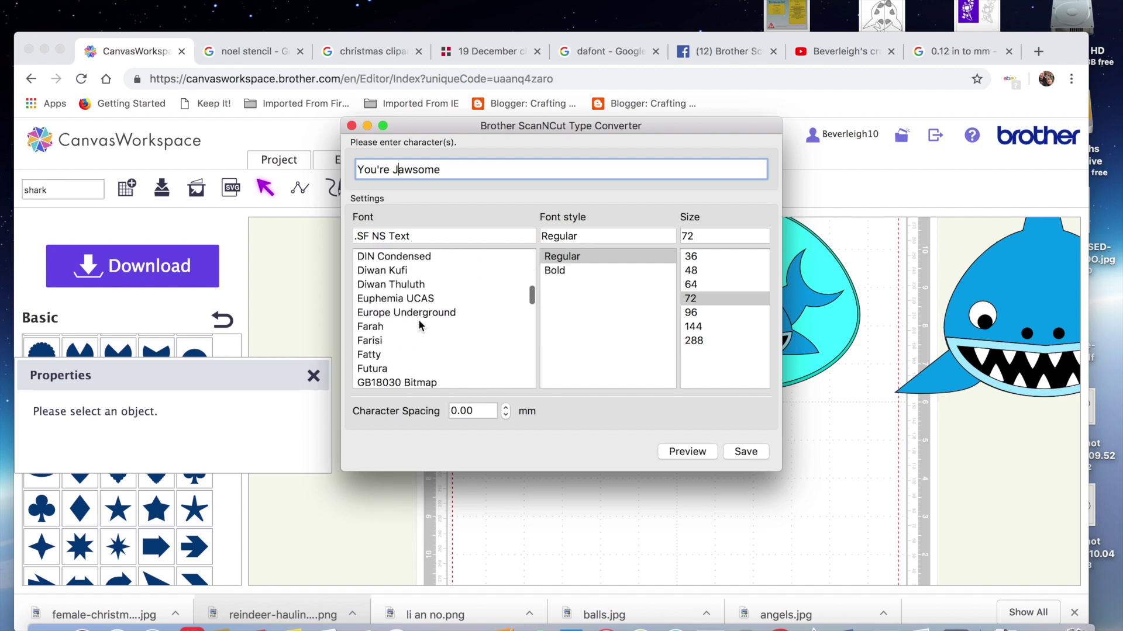
pyautogui.click(422, 315)
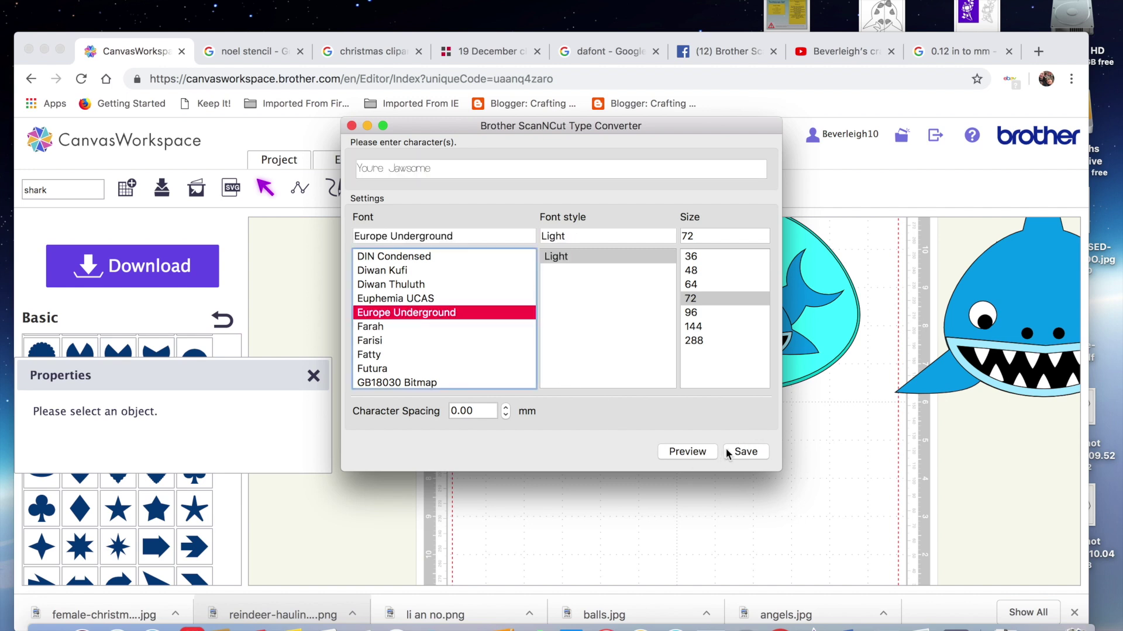
# Step: Preview the converted lettering, then close the preview and the Type Converter without saving
pyautogui.click(687, 453)
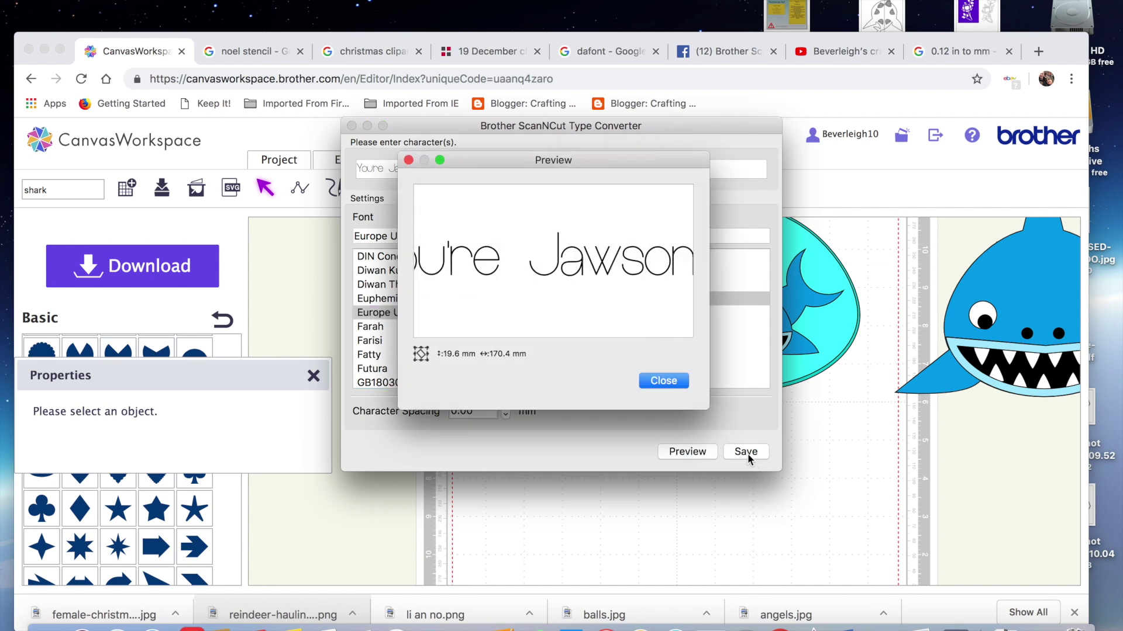
pyautogui.click(663, 381)
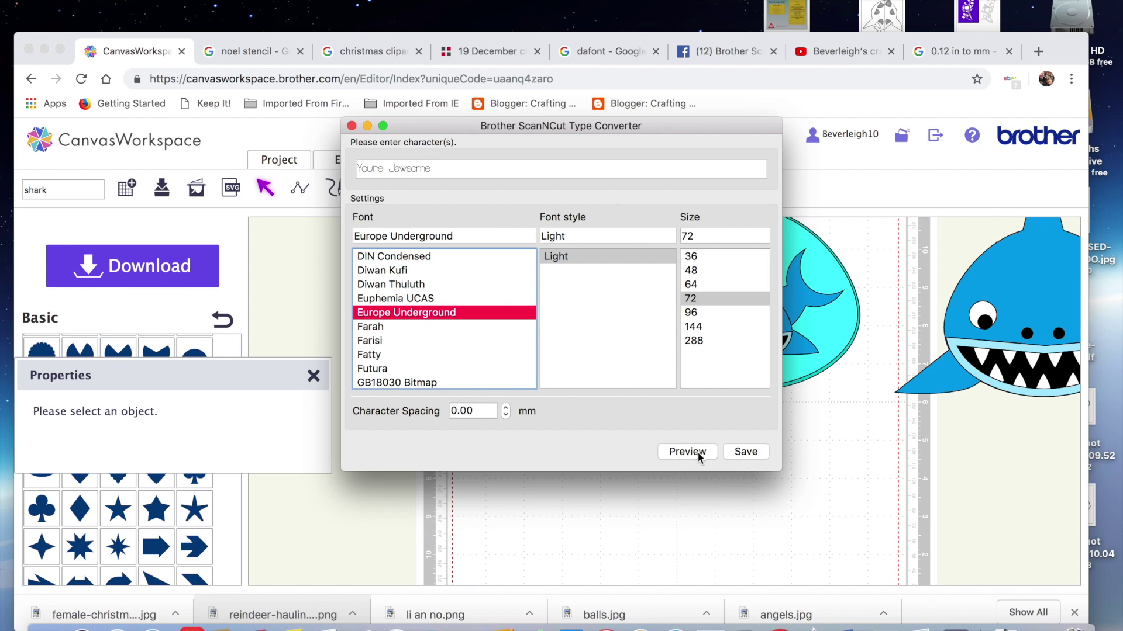
pyautogui.click(353, 125)
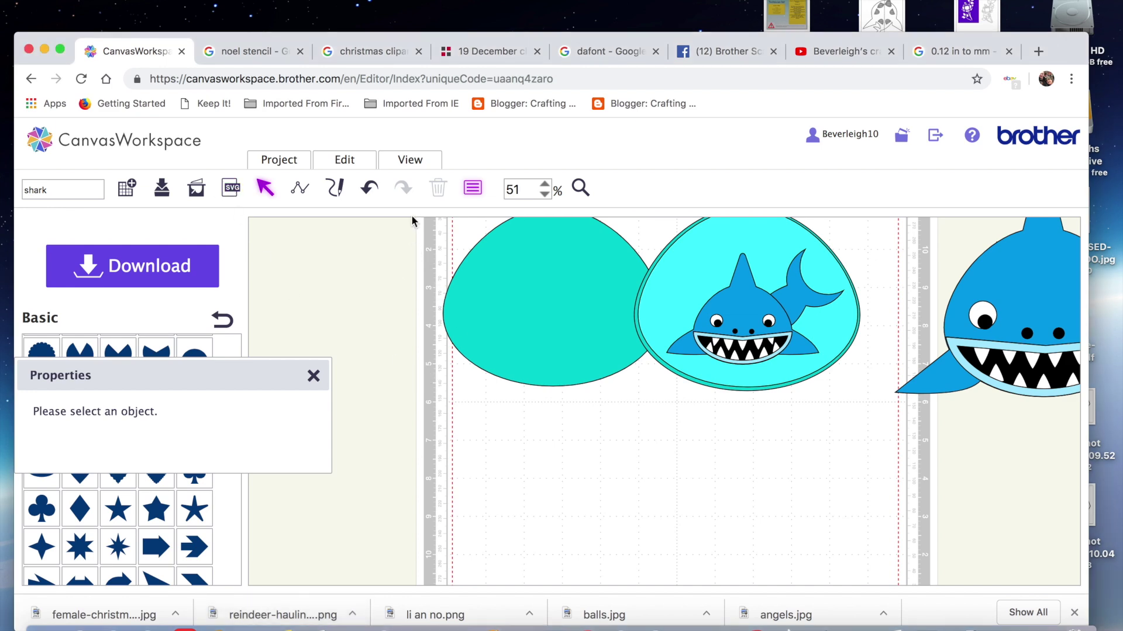
# Step: Start an SVG/DXF/FCM import, browse to the FCM files folder on the backup drive and begin a file search
pyautogui.click(242, 188)
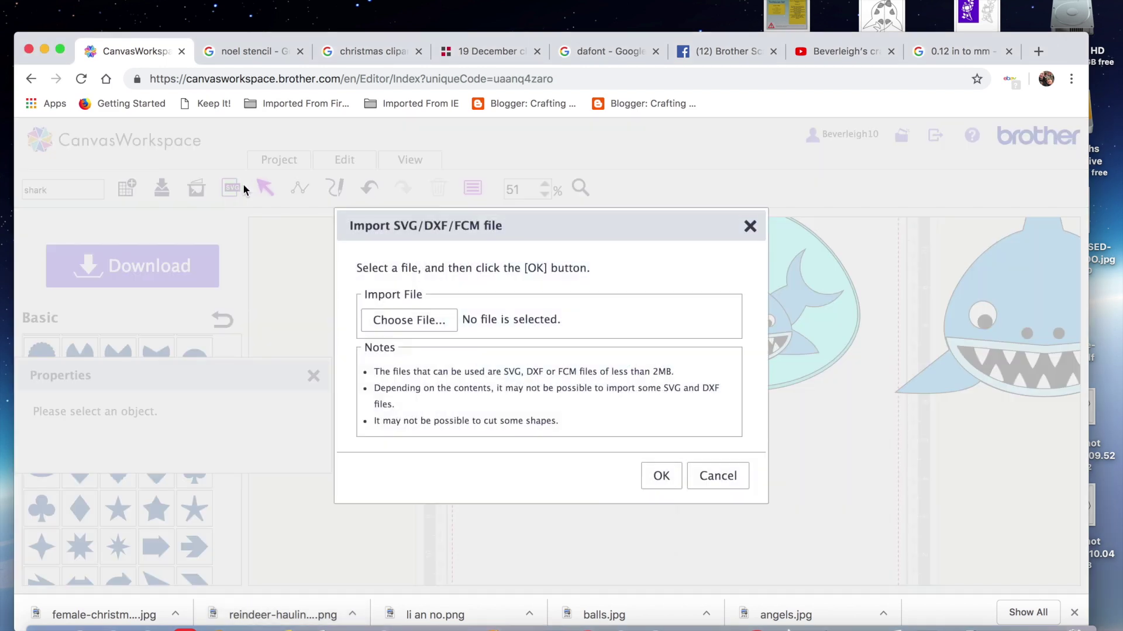
pyautogui.click(441, 324)
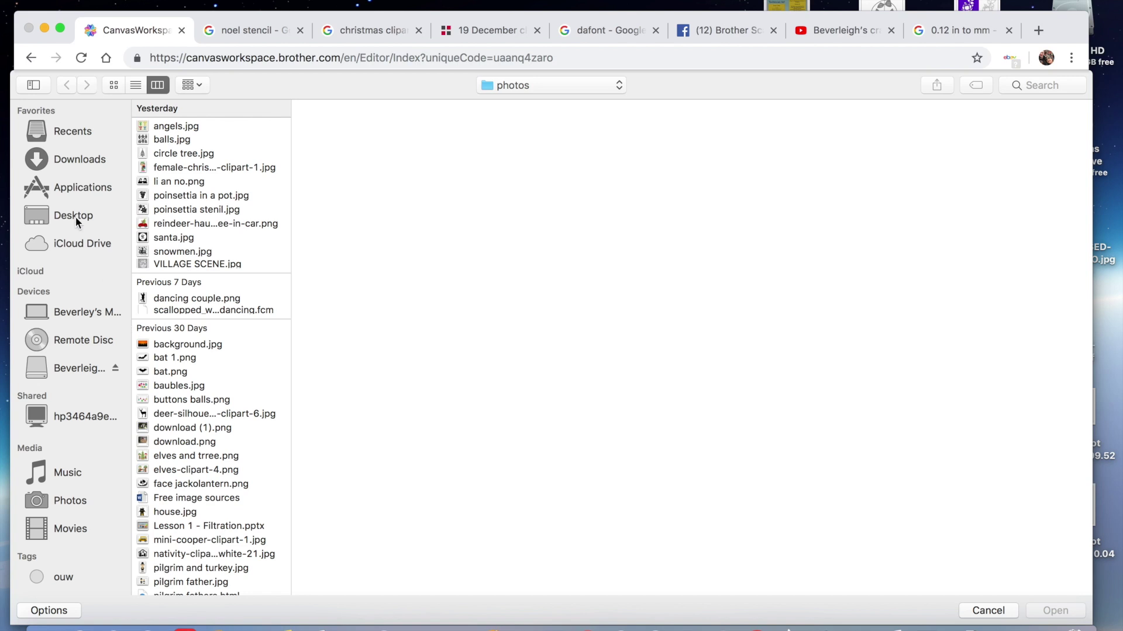
pyautogui.click(104, 368)
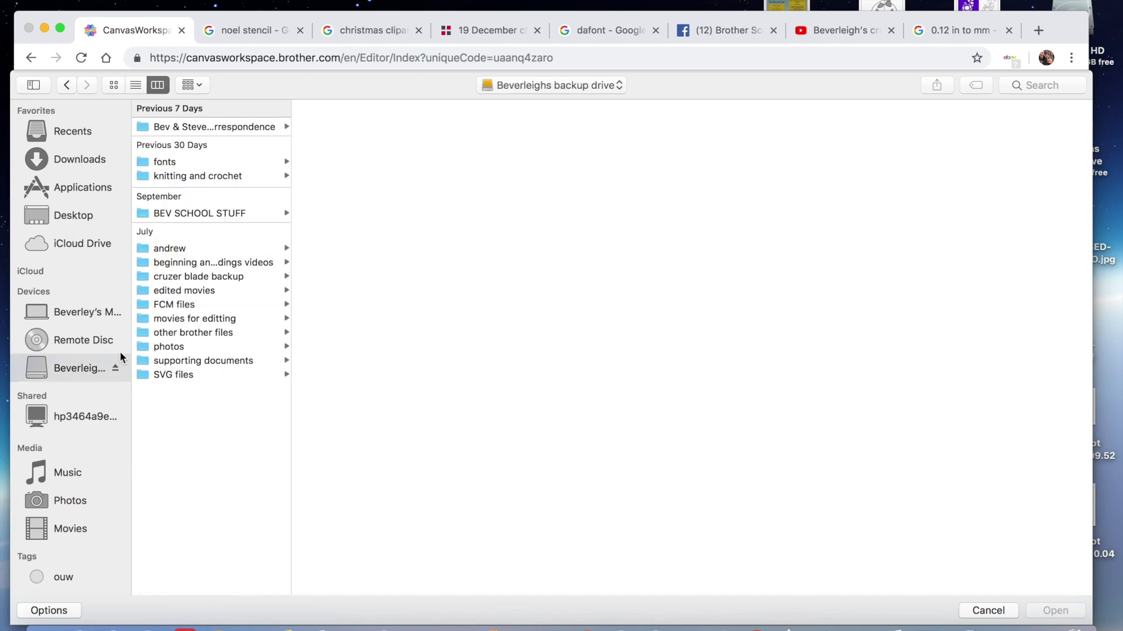
pyautogui.click(175, 305)
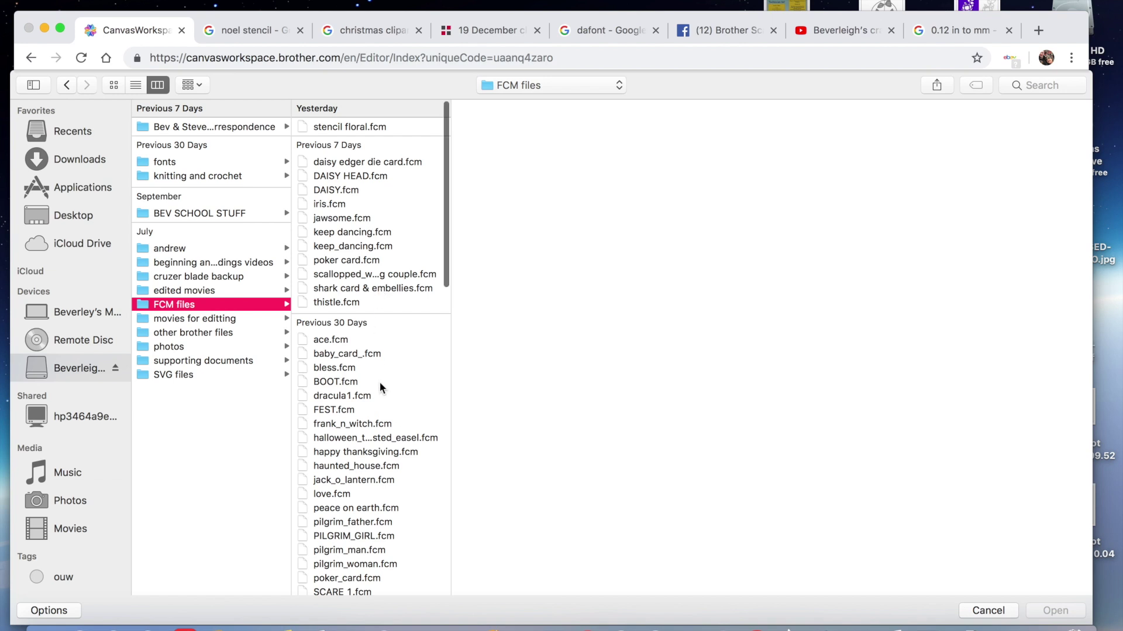
pyautogui.scroll(-2, 379, 381)
pyautogui.scroll(-1, 380, 388)
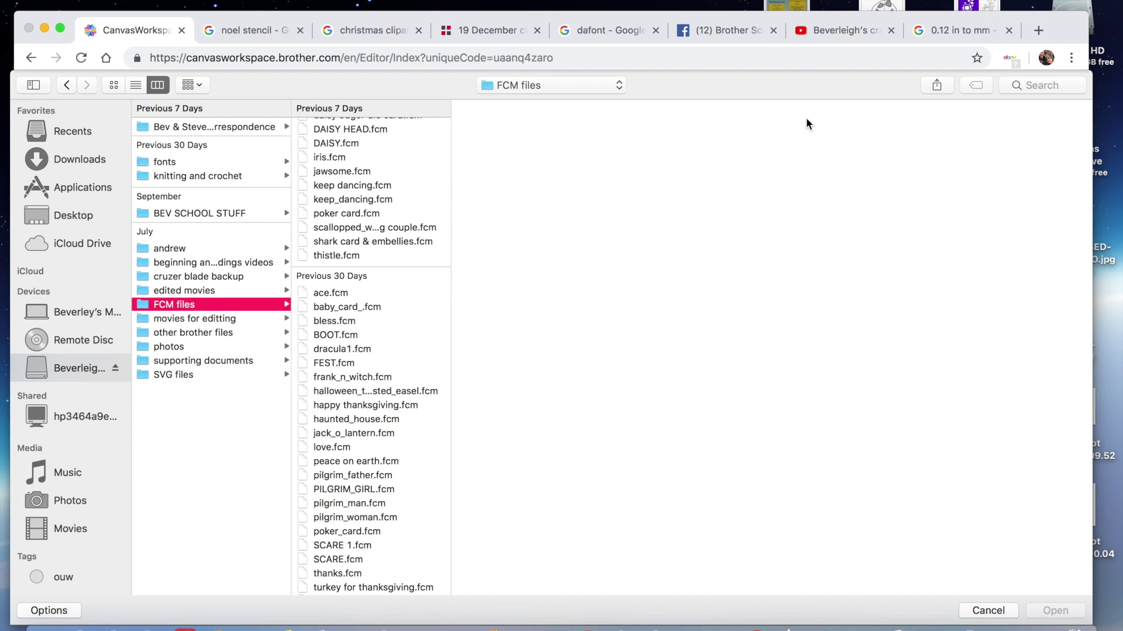
pyautogui.click(1023, 82)
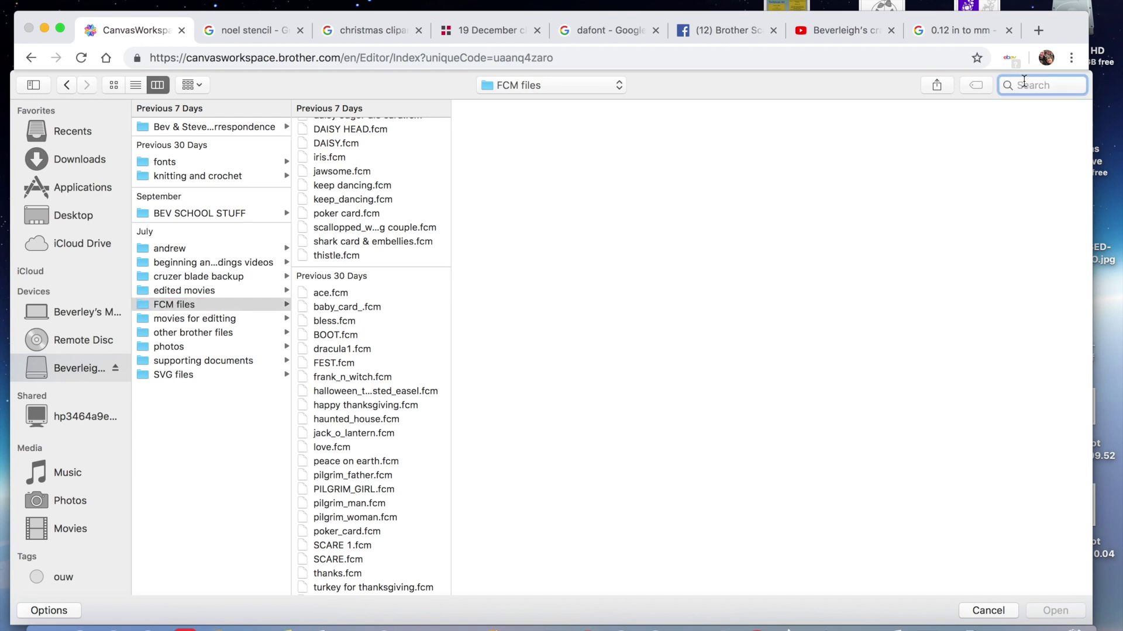